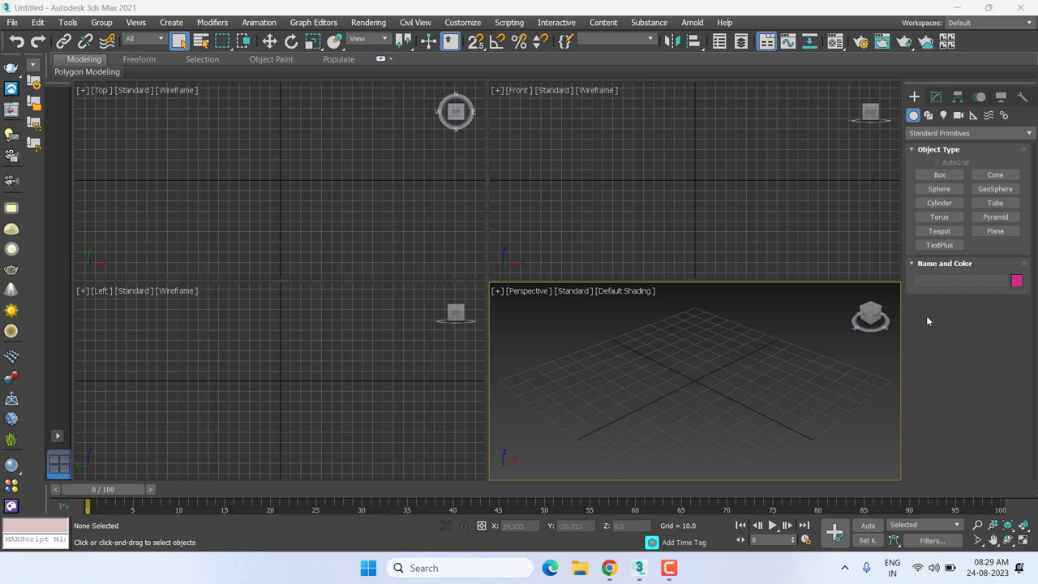
Hide the meeting window to return to 3ds Max and show the Splines shape types.
mouse_move(609, 568)
click(559, 498)
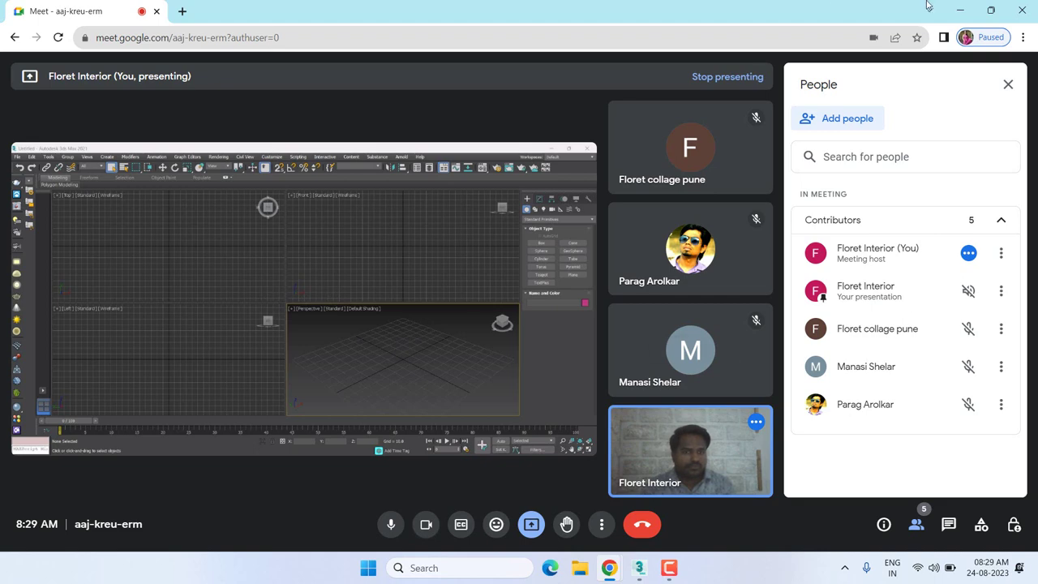
click(957, 13)
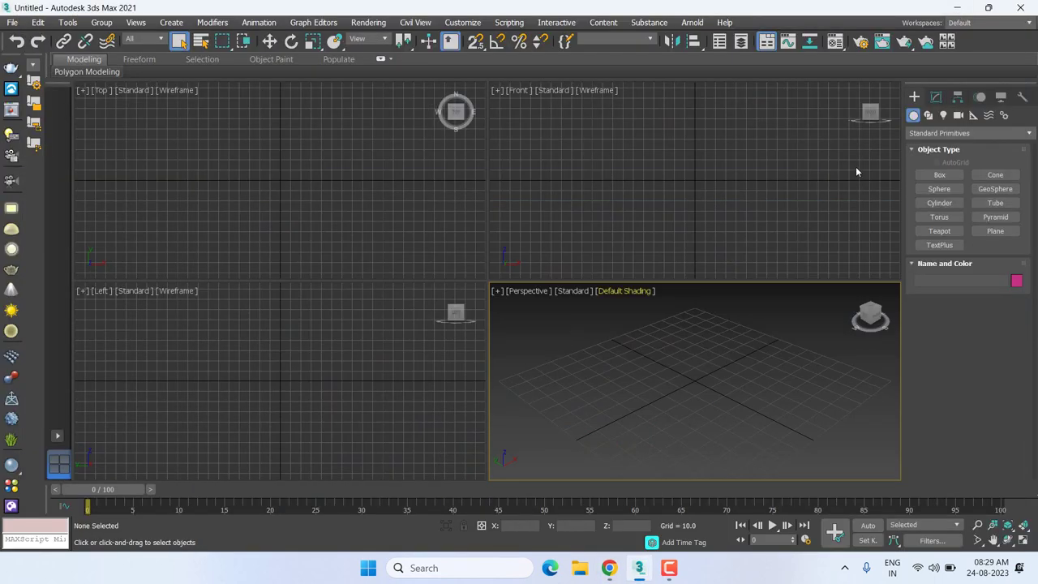
click(929, 116)
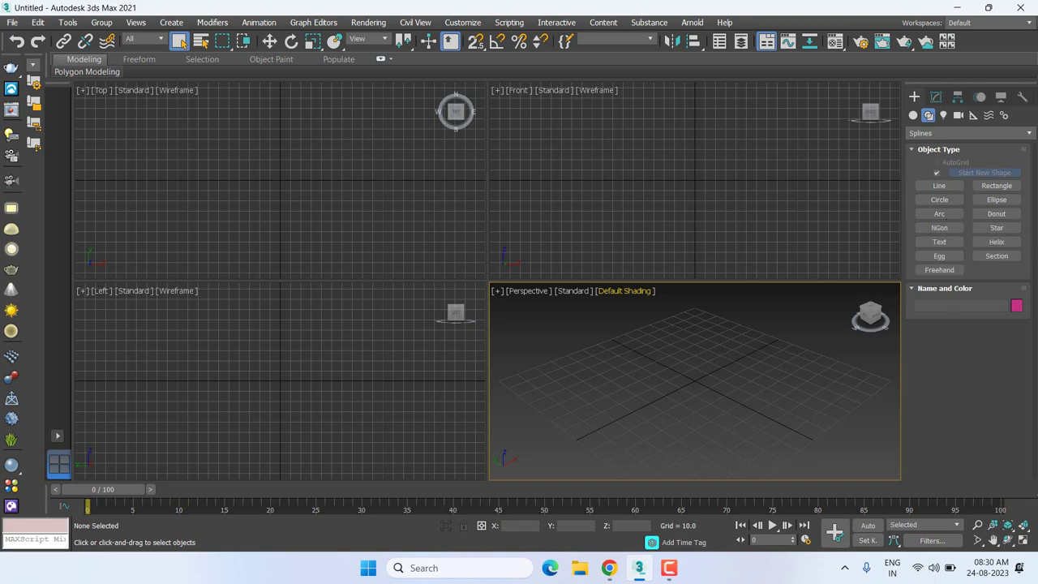
Draw a donut at the grid centre in the Top view with radii 85.52 and 60.484.
click(996, 213)
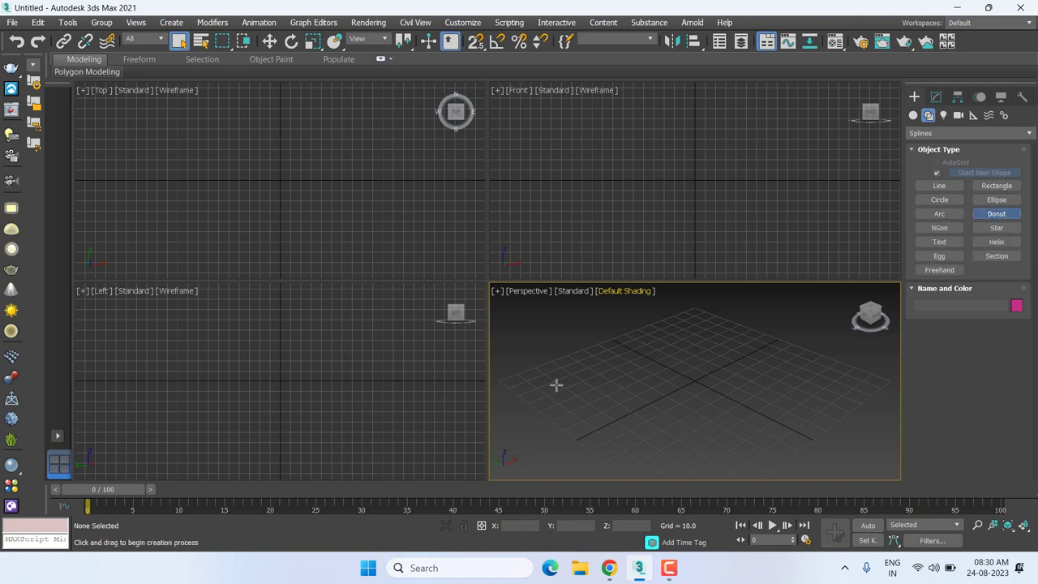
middle_click(162, 188)
middle_drag(276, 204, 291, 218)
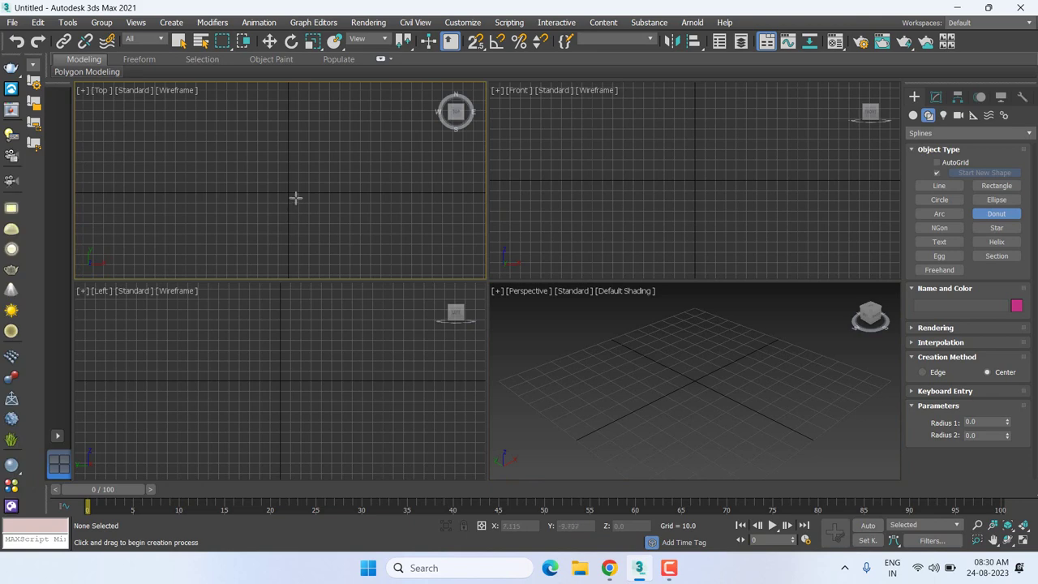
drag(287, 191, 341, 132)
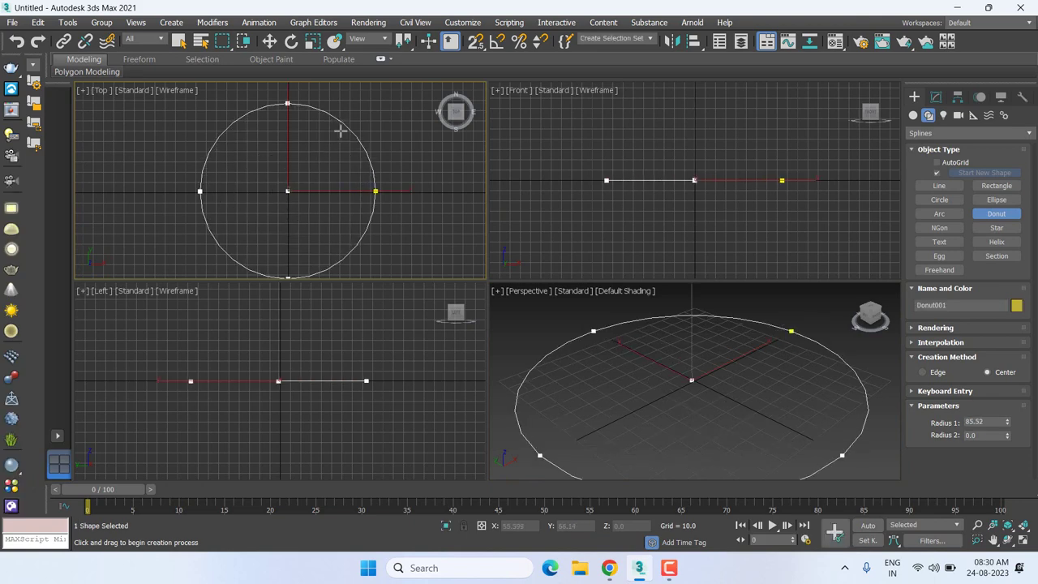
click(328, 145)
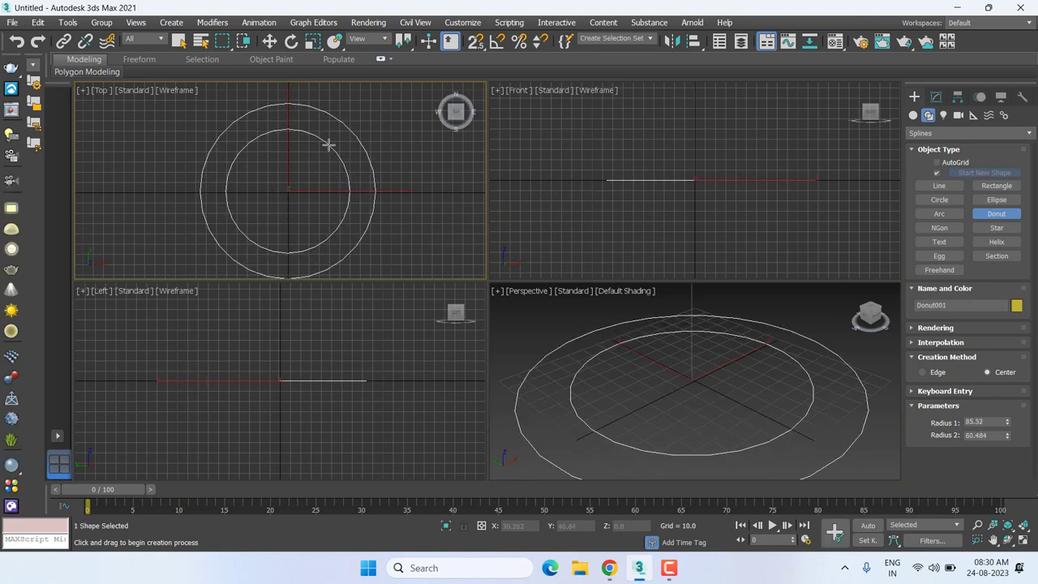
key(w)
Maximize the Perspective viewport with Alt+W and zoom out on the donut.
click(702, 350)
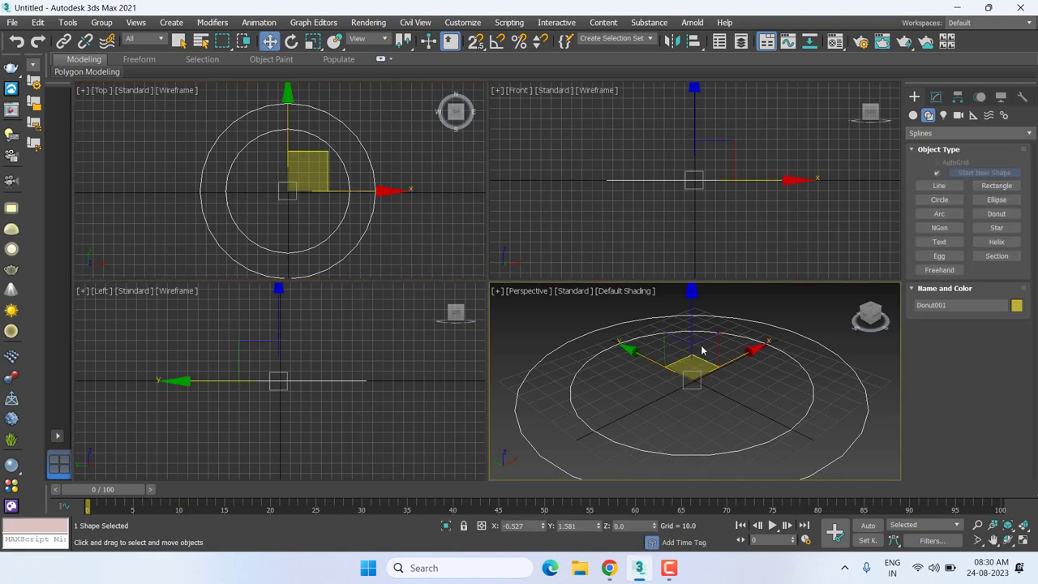
key(alt+w)
scroll(702, 350, down, 3)
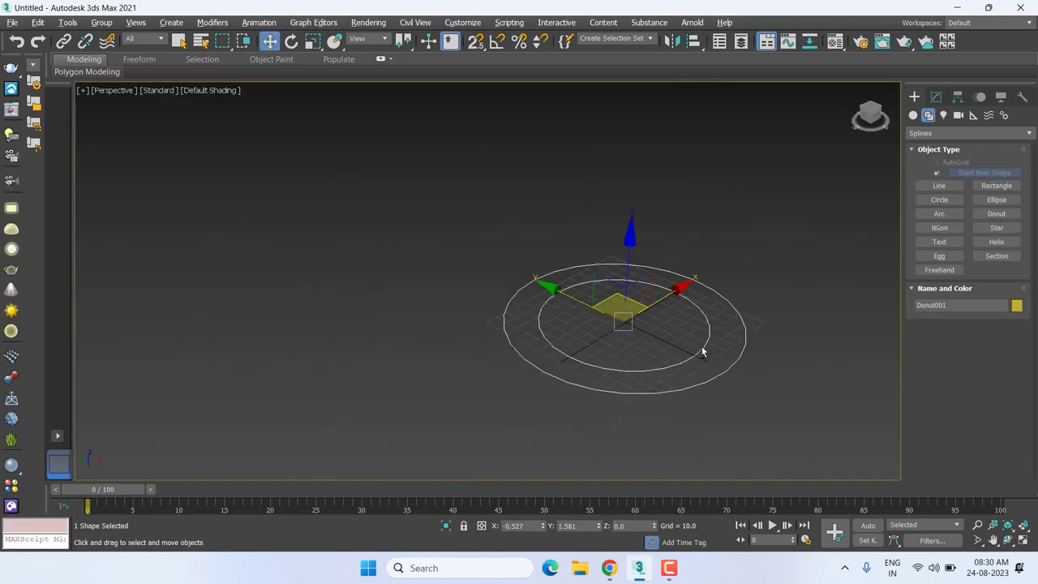
scroll(730, 324, down, 2)
In the Modify panel, raise the donut's radii to 128.28 and 91.936.
click(935, 97)
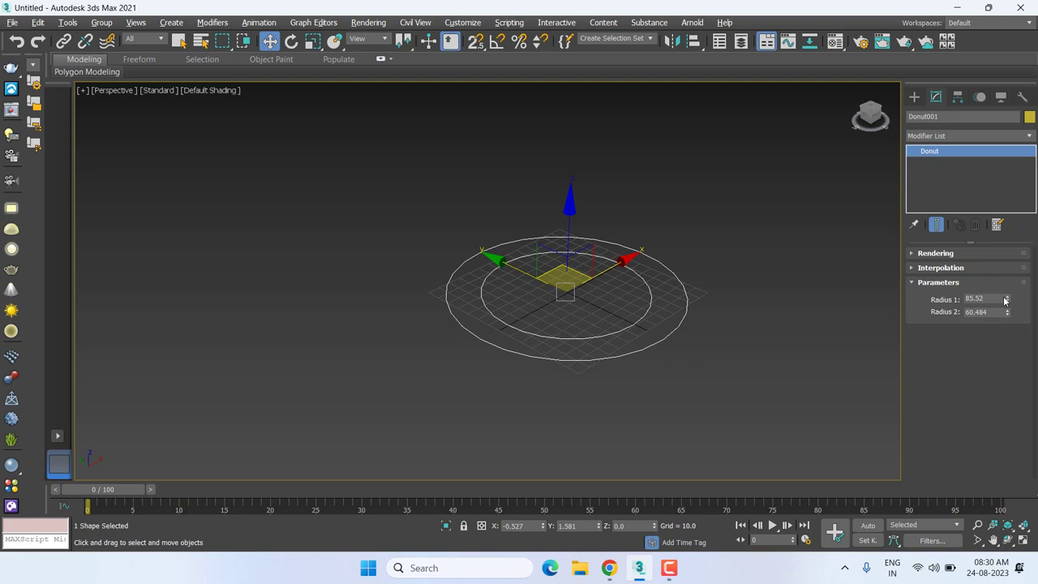
drag(1010, 302, 1010, 276)
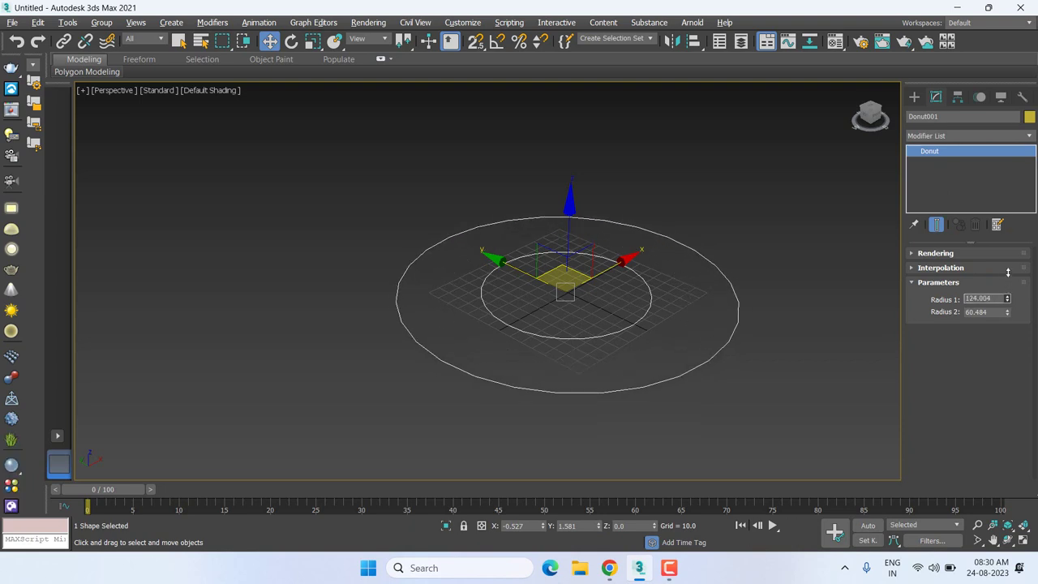
drag(1007, 312, 1008, 286)
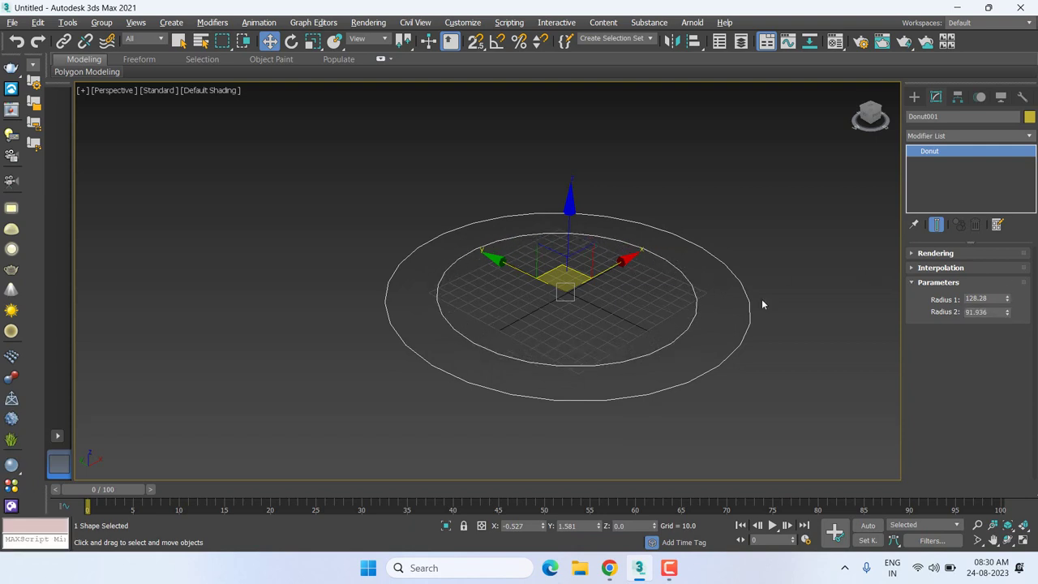
Expand the donut's Interpolation and Rendering rollouts.
click(954, 269)
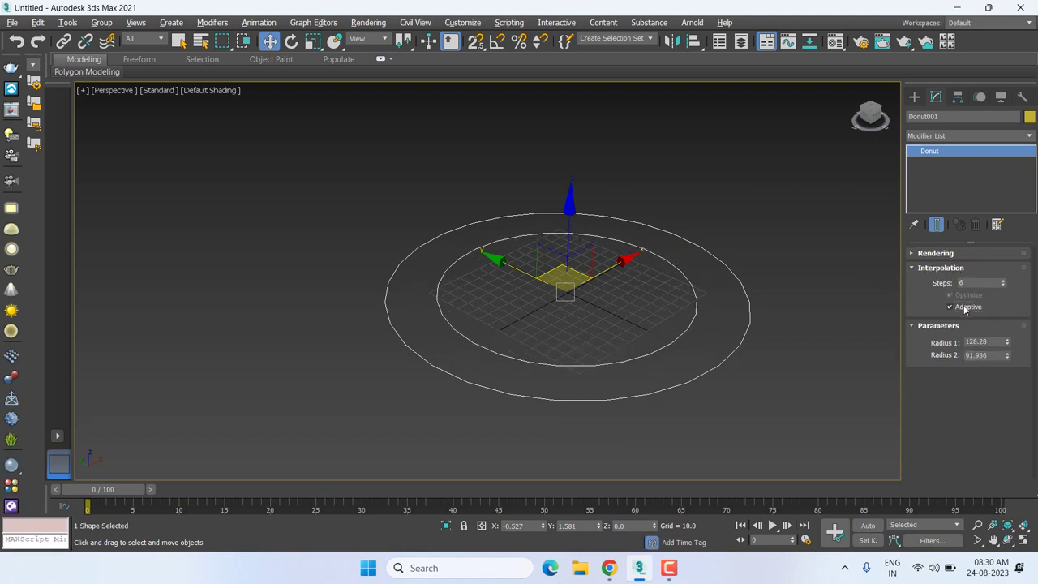
click(965, 308)
click(949, 254)
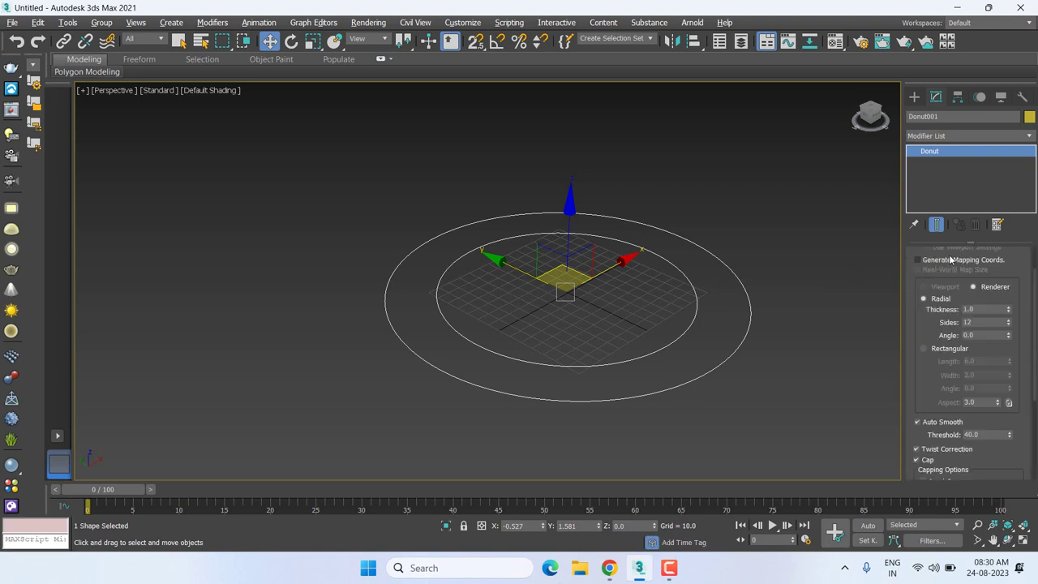
scroll(932, 292, up, 2)
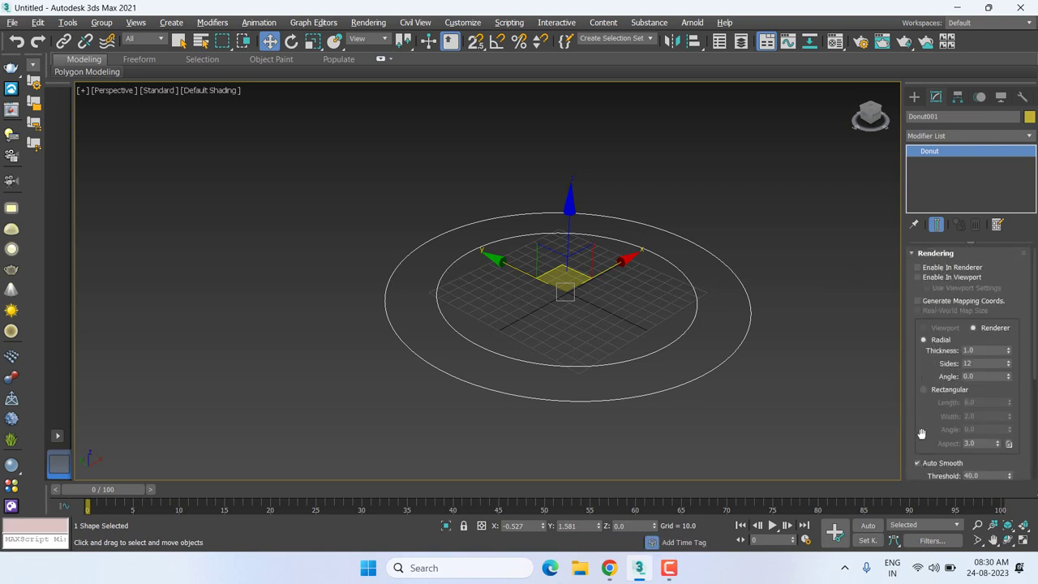
Enable the donut in the viewport as radial tubes, after trying Rectangular, with thickness 6.1.
click(939, 278)
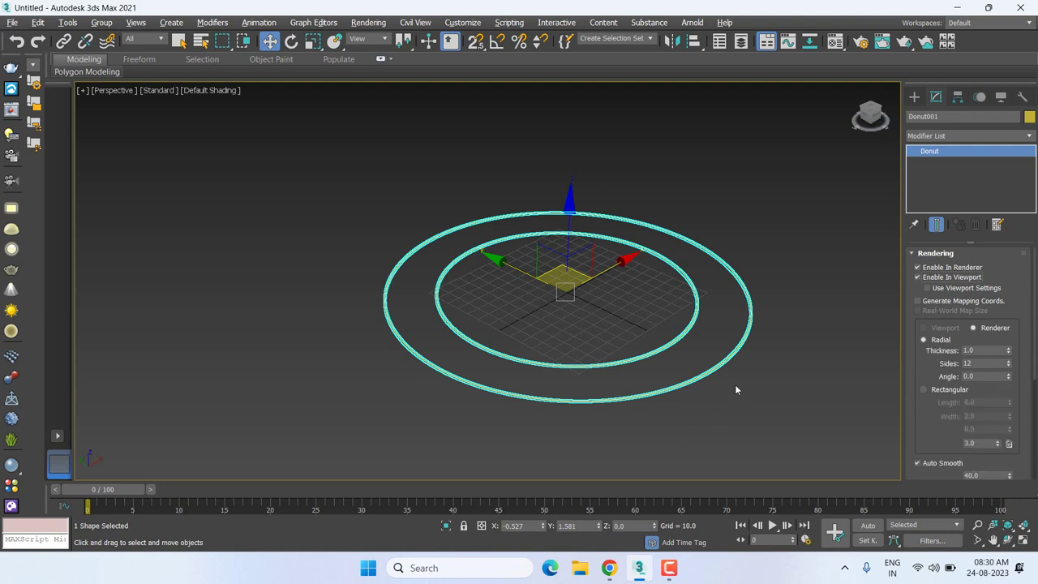
scroll(734, 384, up, 3)
mouse_move(735, 383)
middle_down()
mouse_move(743, 404)
mouse_move(759, 382)
middle_up()
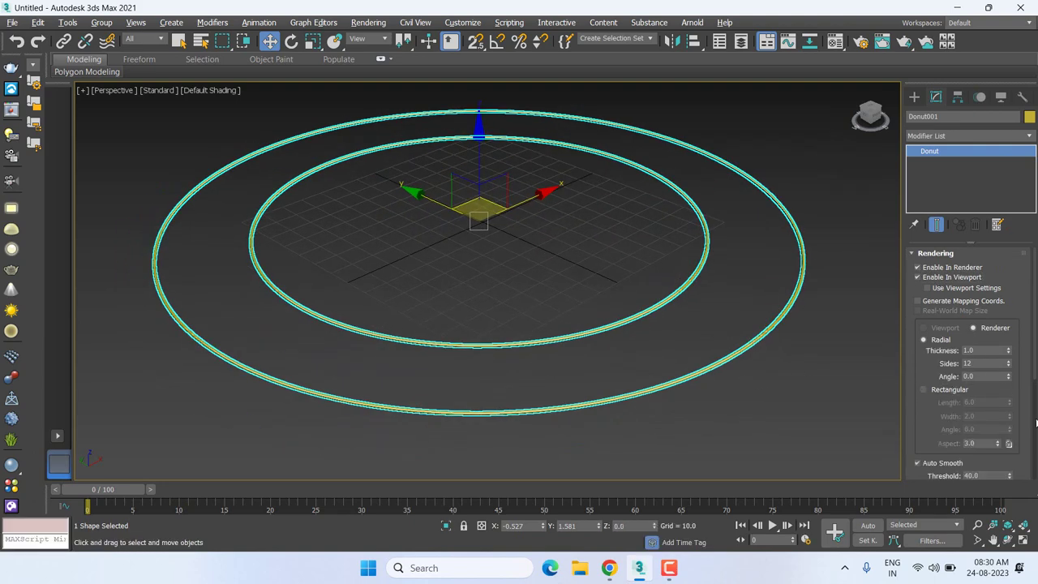
click(924, 390)
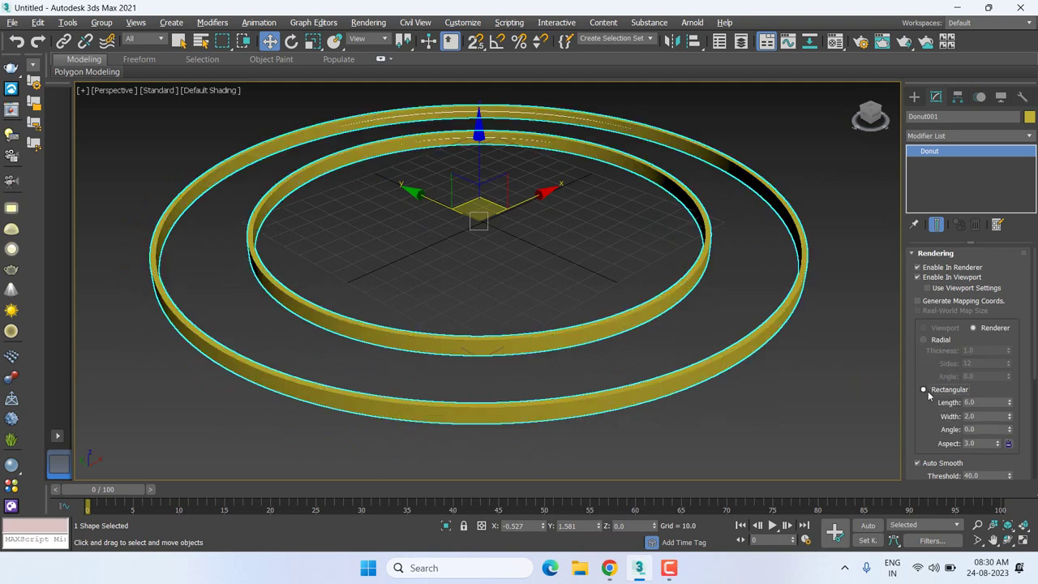
click(935, 342)
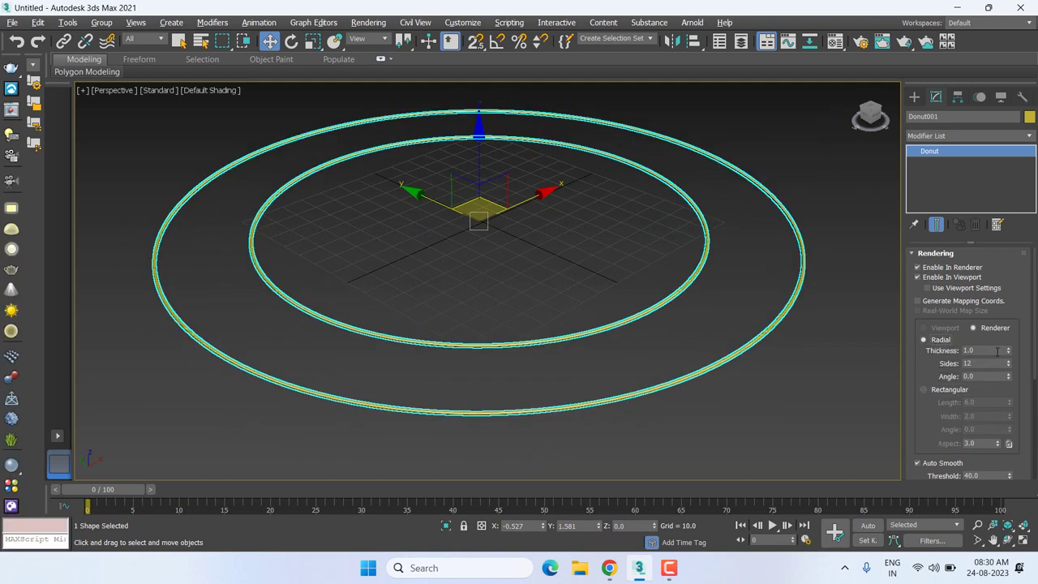
drag(1010, 350, 1029, 73)
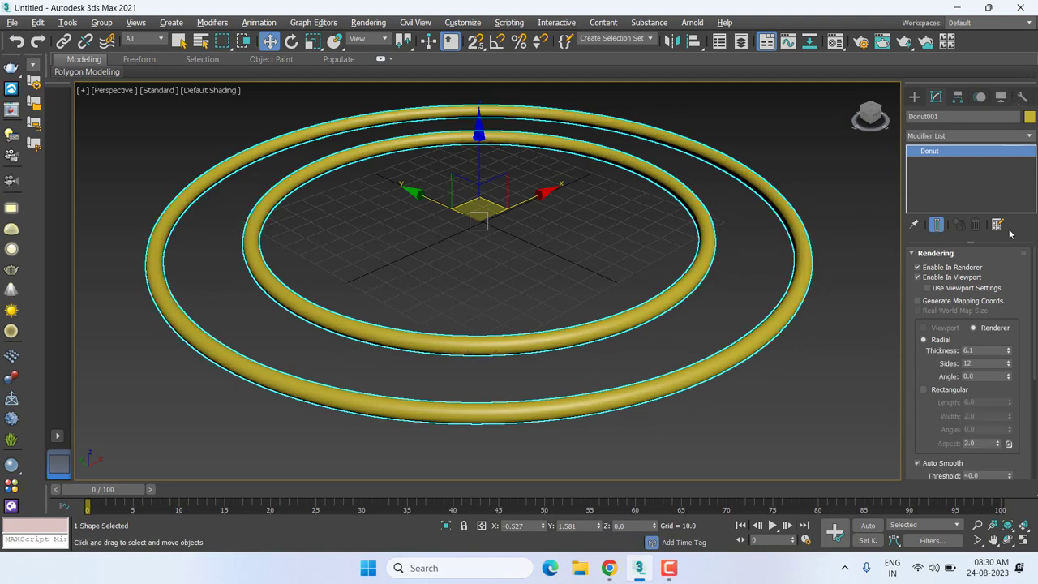
drag(929, 397, 958, 182)
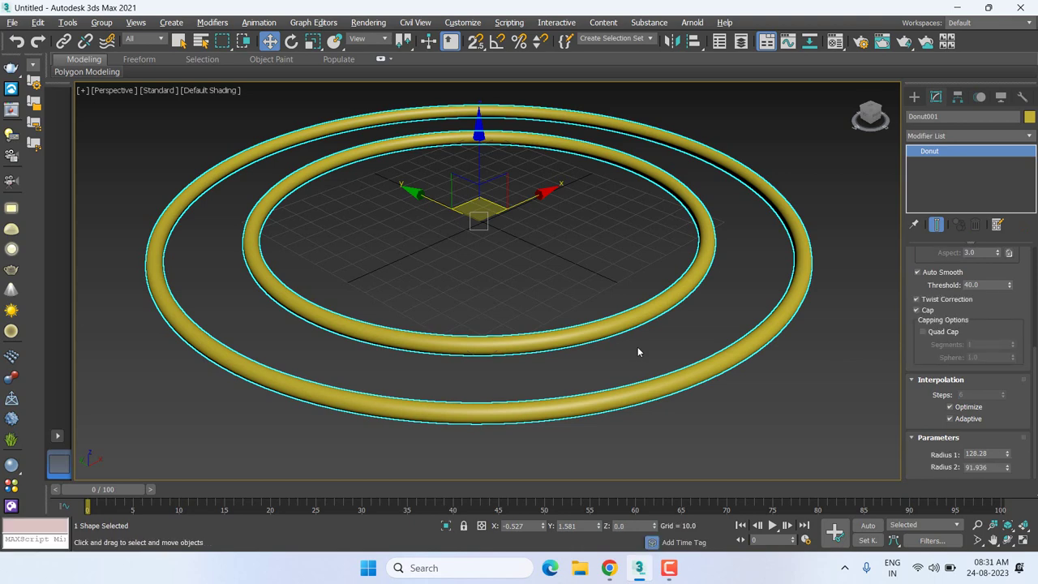
middle_drag(585, 362, 571, 362)
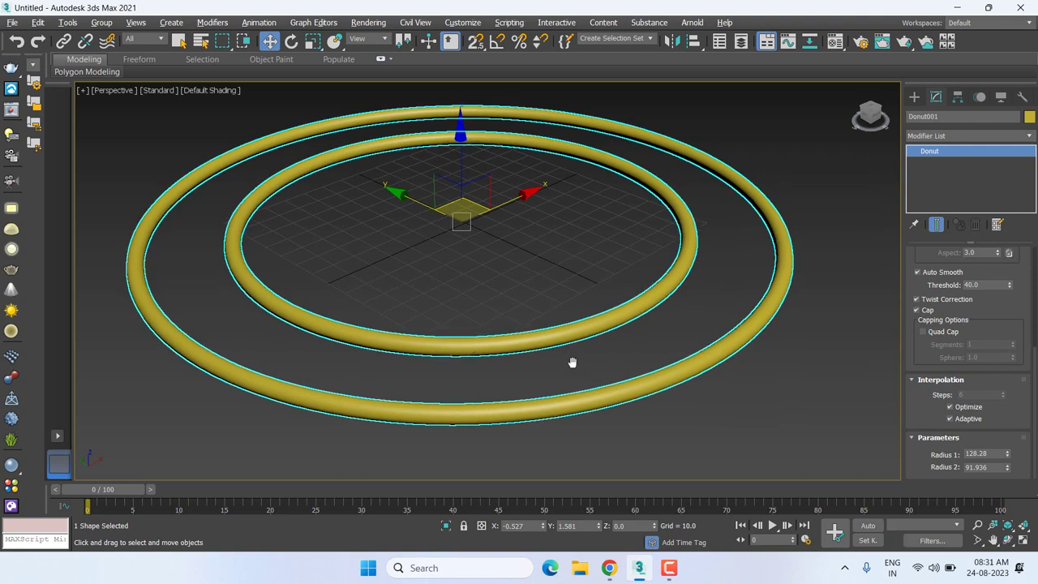
Delete the donut and draw a six-sided NGon around the grid centre, showing its parameters.
key(Delete)
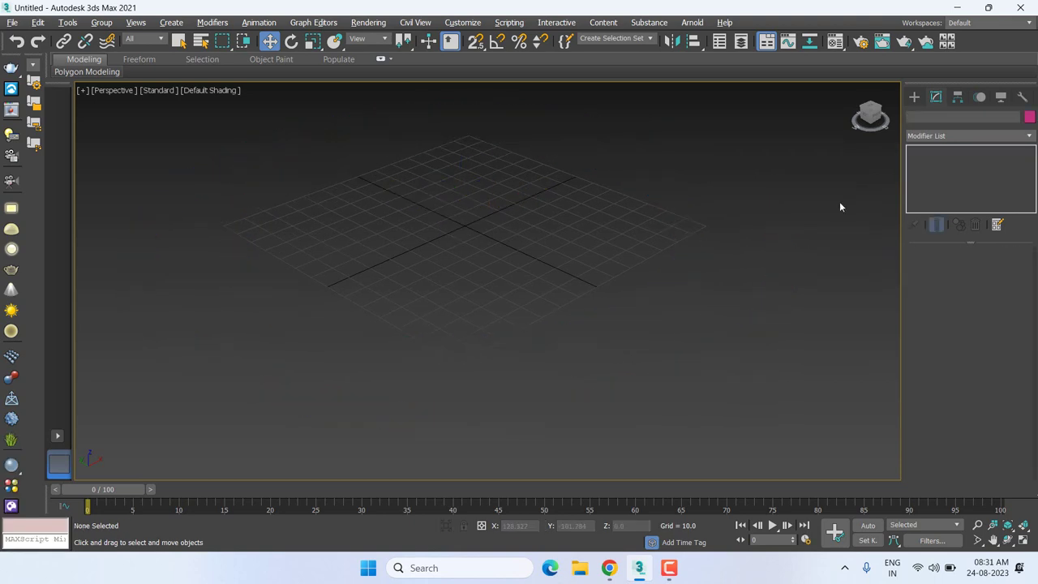
click(913, 97)
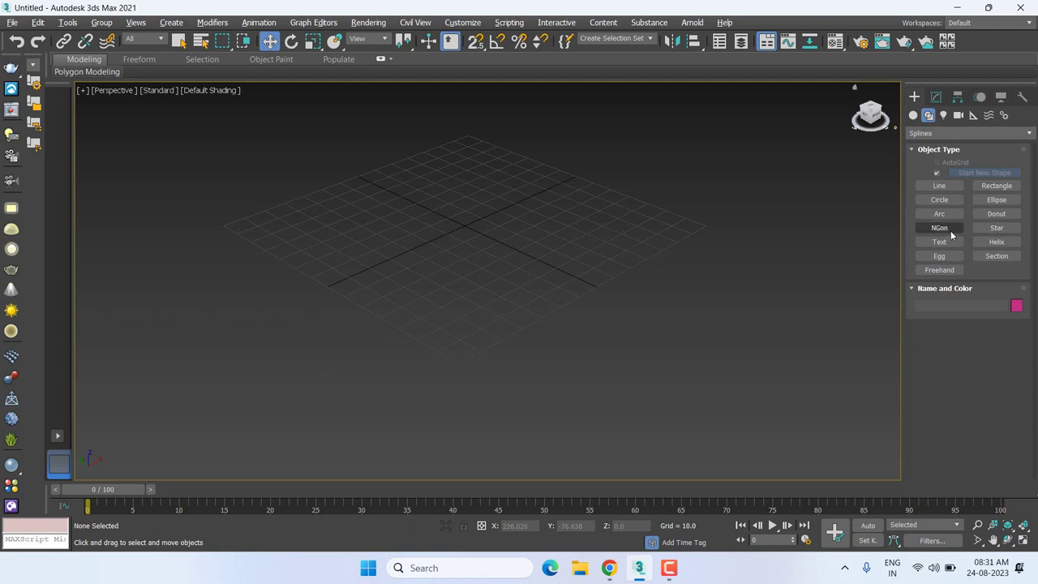
click(945, 230)
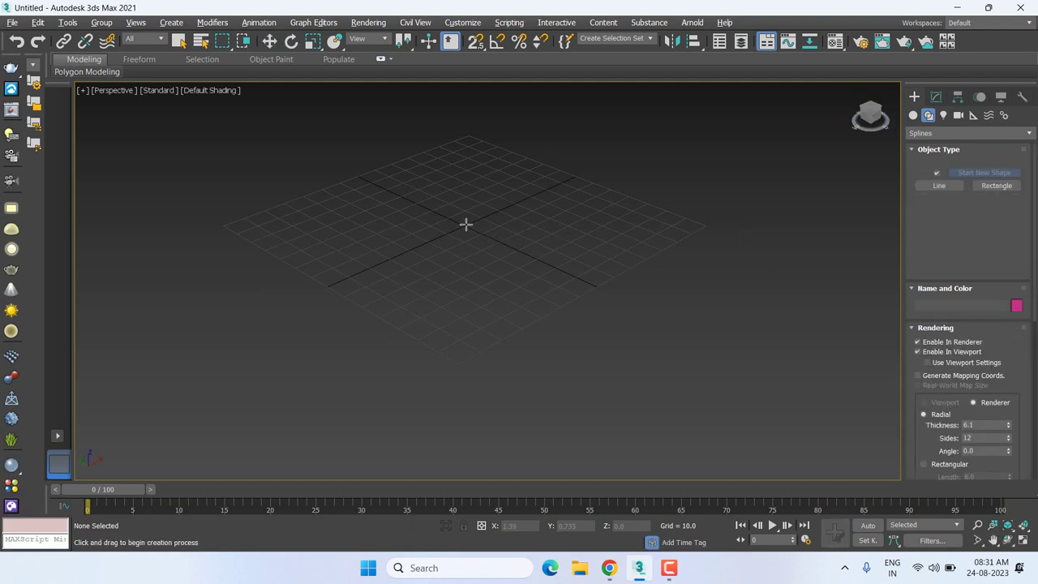
drag(467, 225, 671, 324)
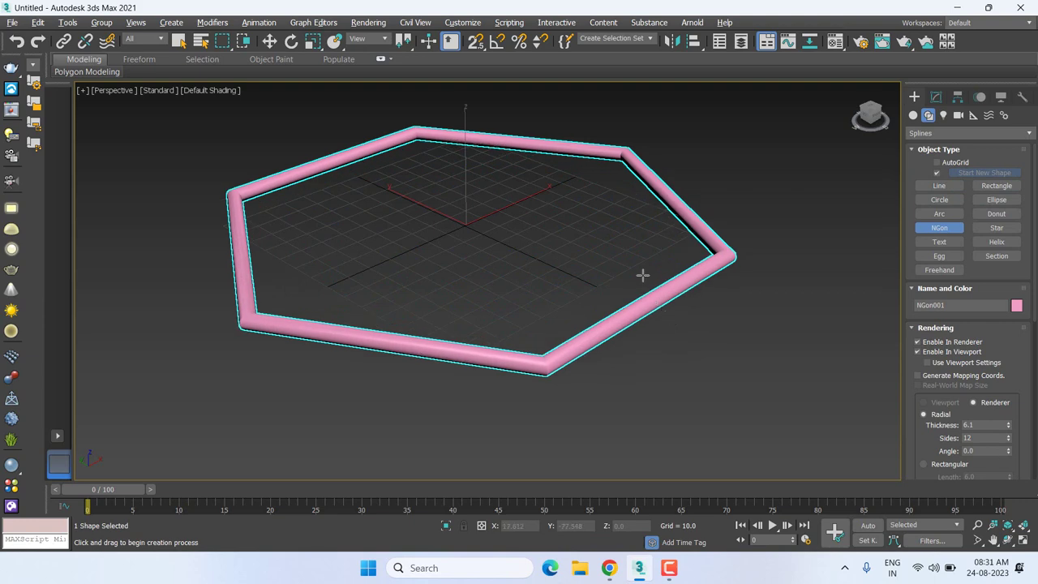
key(w)
scroll(608, 253, down, 3)
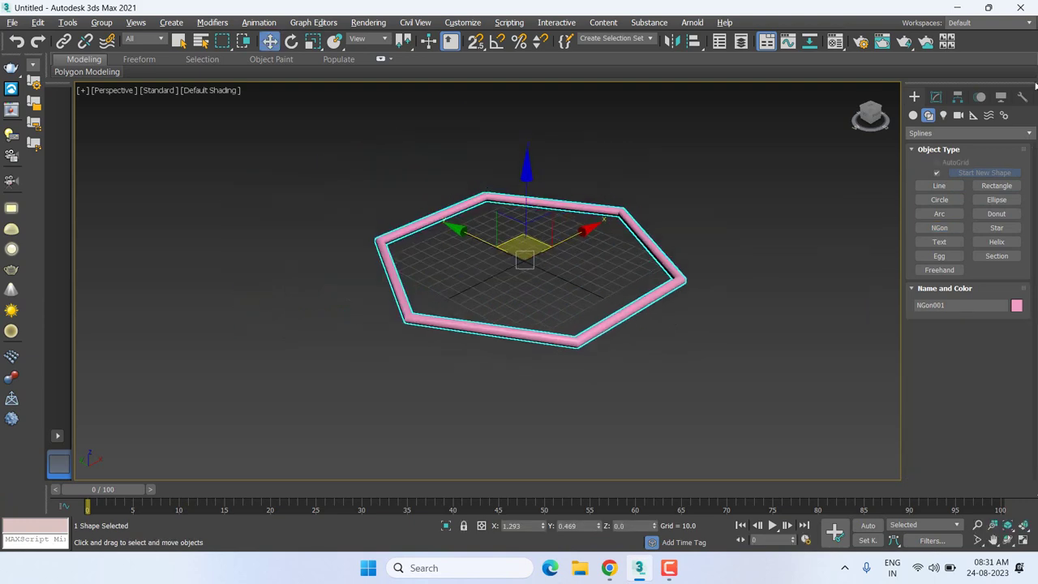
click(935, 97)
scroll(582, 251, up, 2)
scroll(575, 243, up, 2)
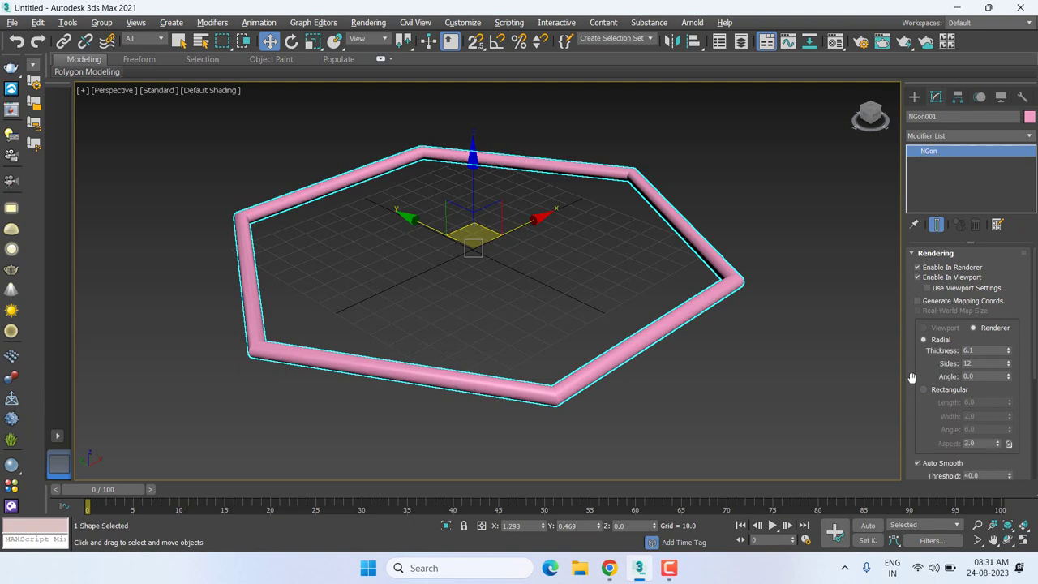
Enlarge the NGon's radius to 129.063.
drag(912, 369, 921, 263)
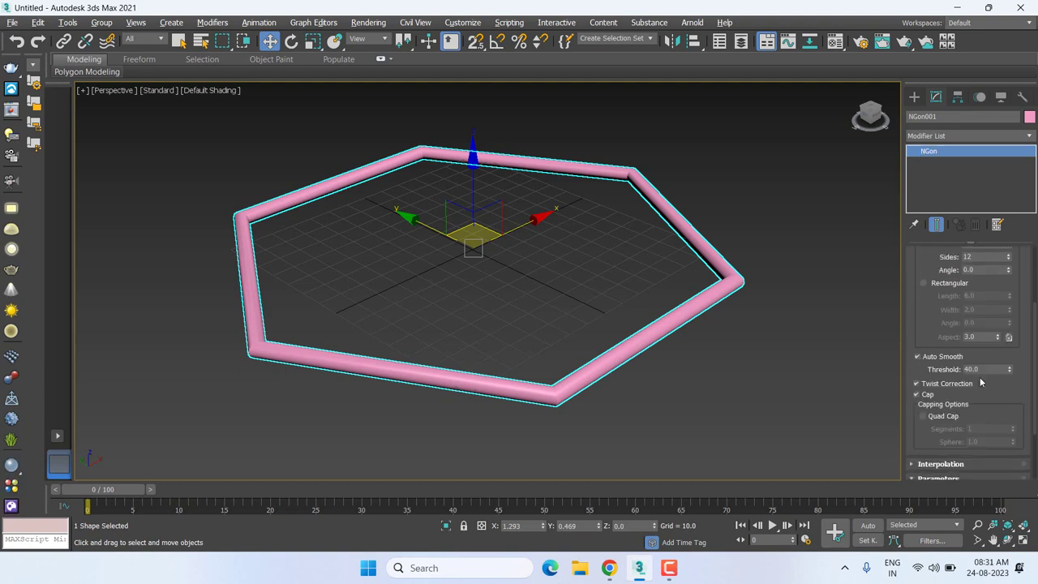
drag(926, 303, 933, 265)
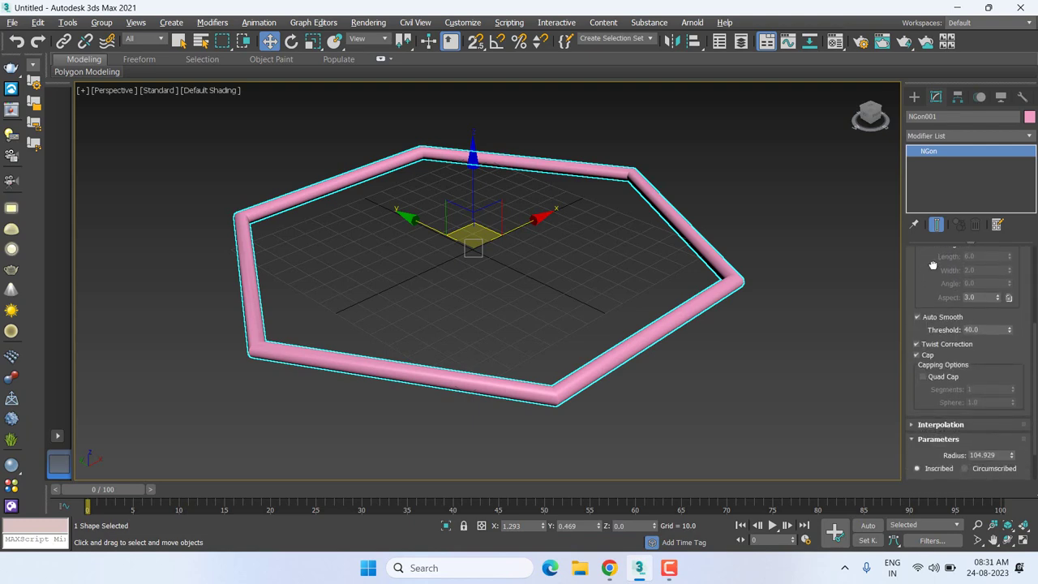
scroll(930, 296, down, 2)
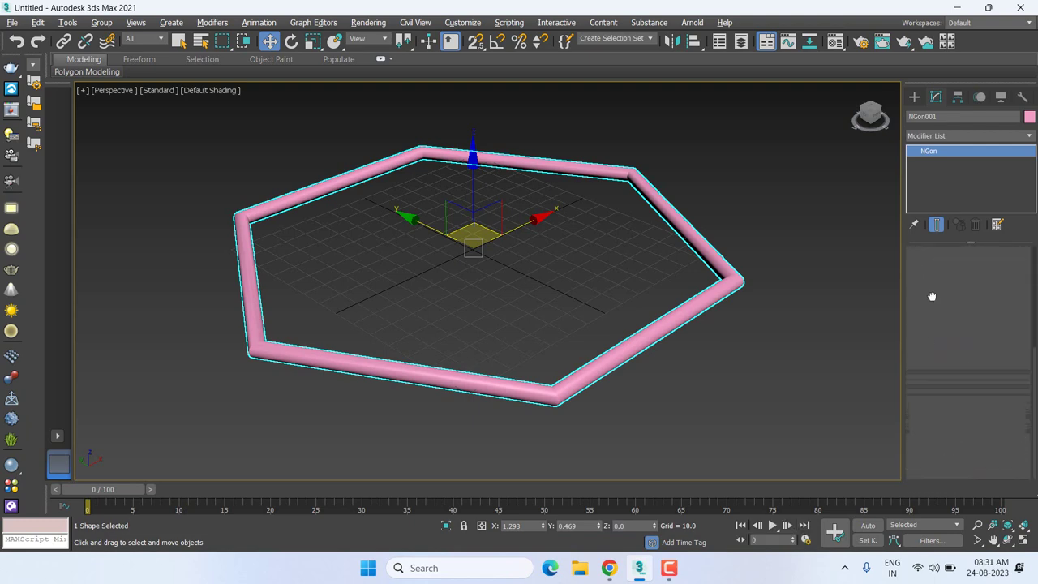
drag(1014, 410, 1014, 401)
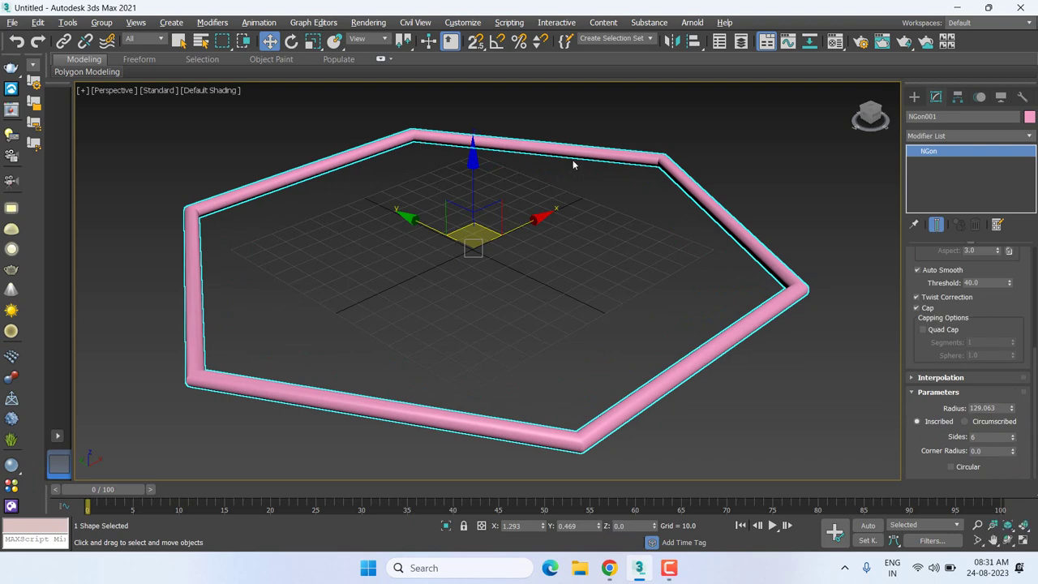
Vary the NGon's side count through eight and ten sides up to round, then lower it.
click(1013, 440)
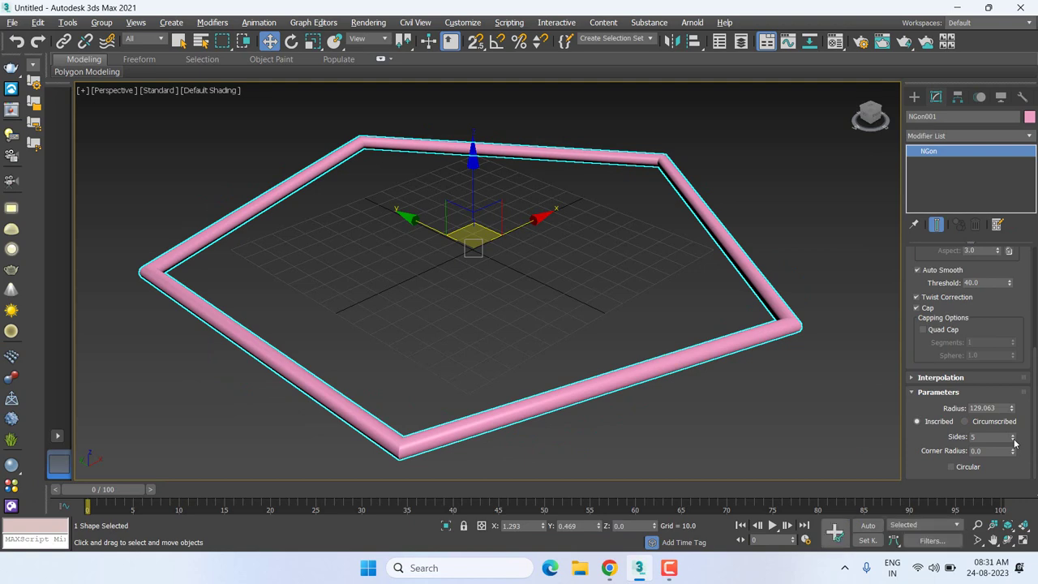
click(1015, 436)
click(1015, 435)
click(1014, 435)
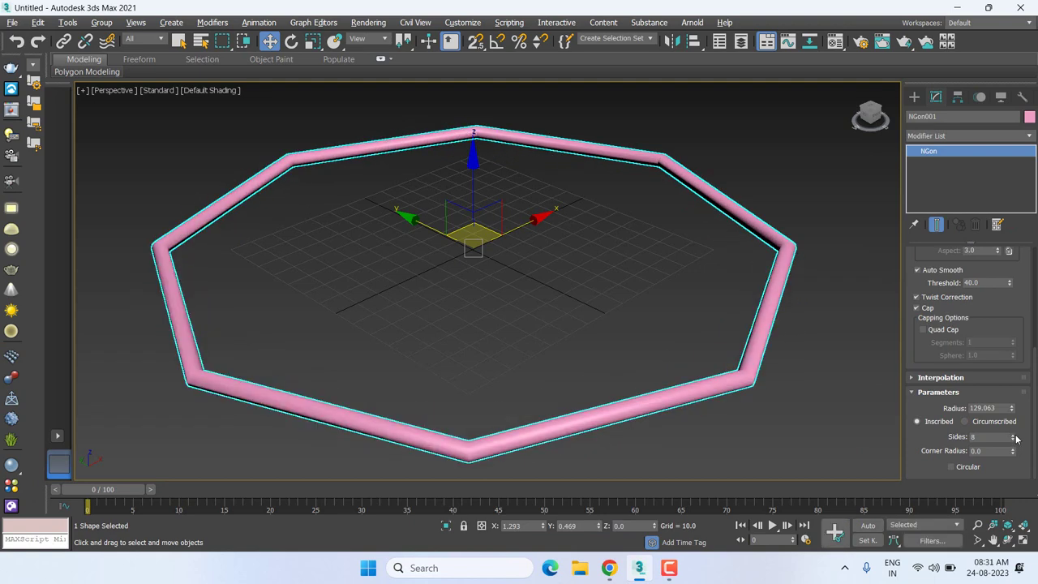
click(1015, 437)
click(1015, 437)
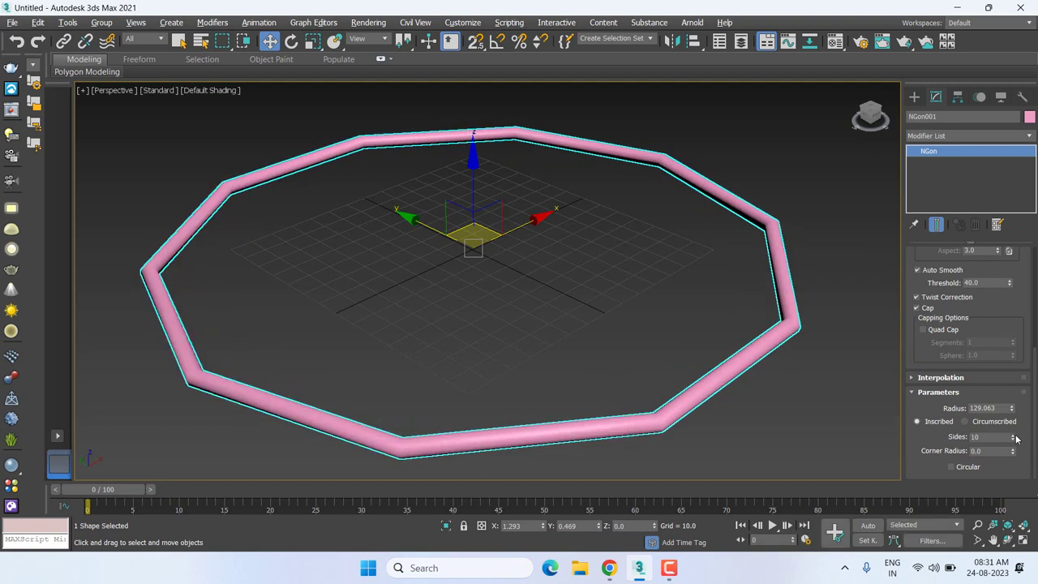
drag(1015, 439, 1014, 404)
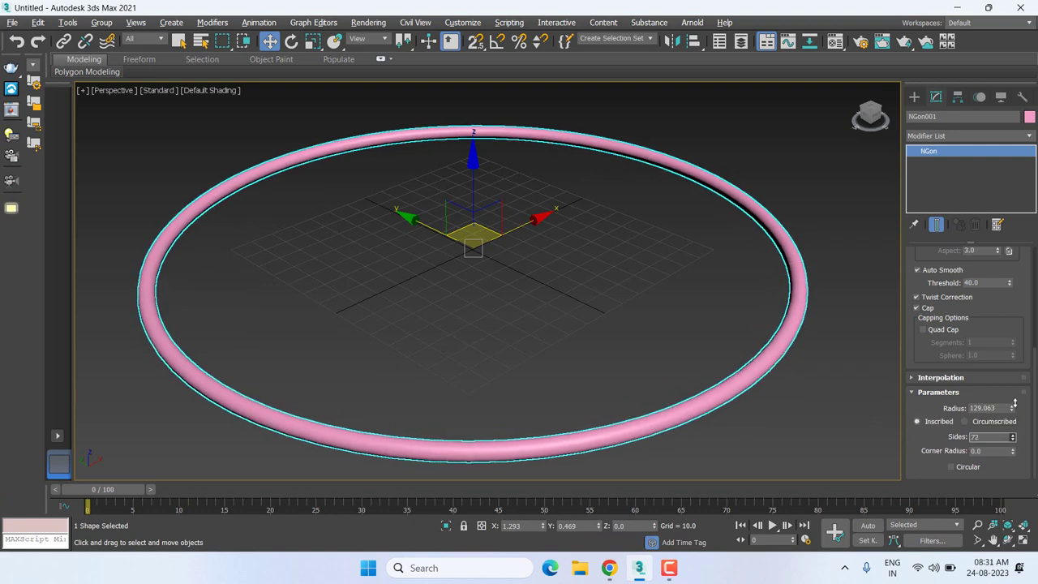
drag(1012, 437, 1026, 436)
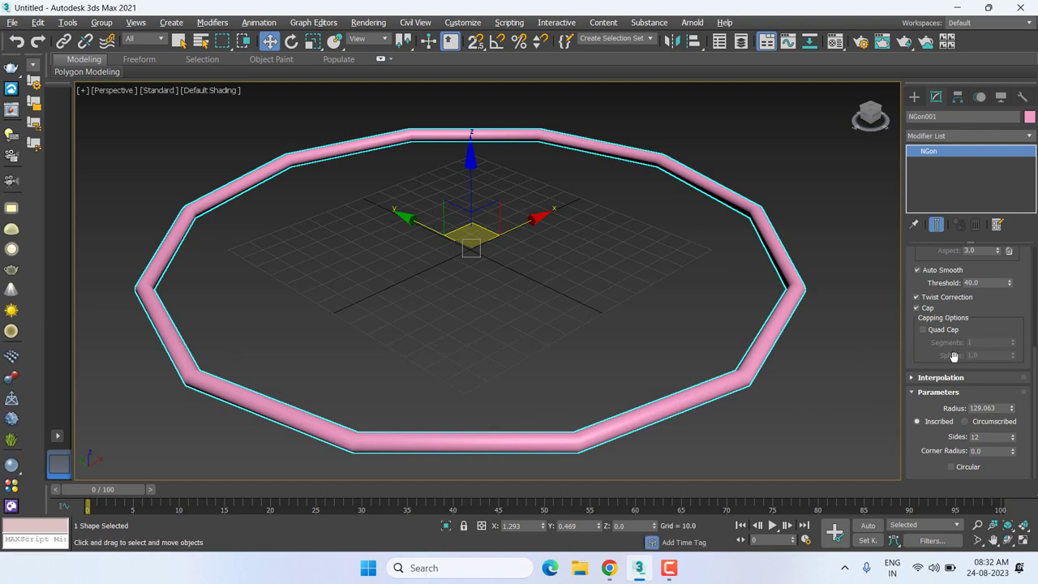
Pan across the scene and delete the NGon.
scroll(917, 284, up, 5)
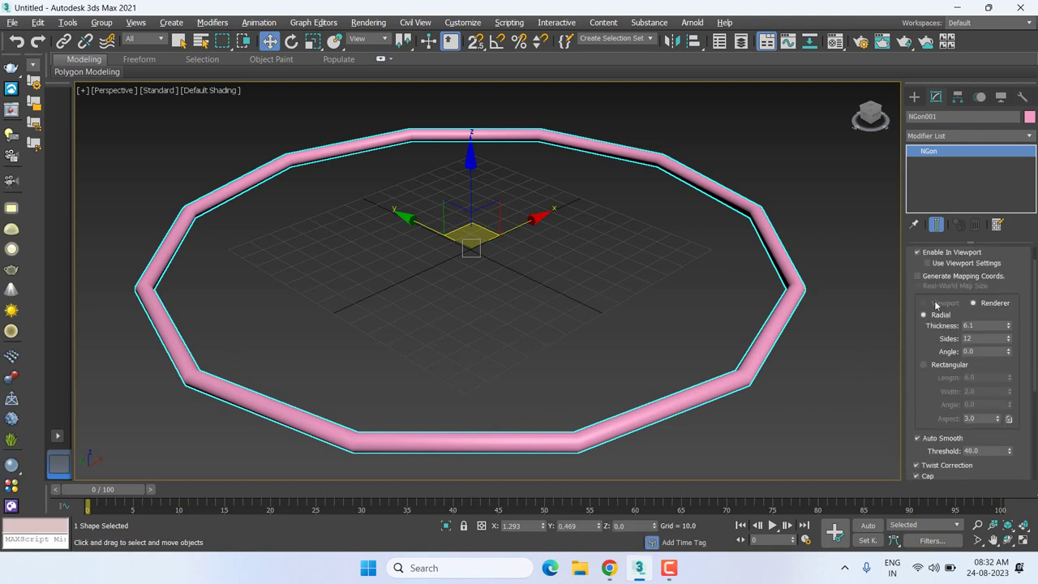
scroll(917, 308, up, 2)
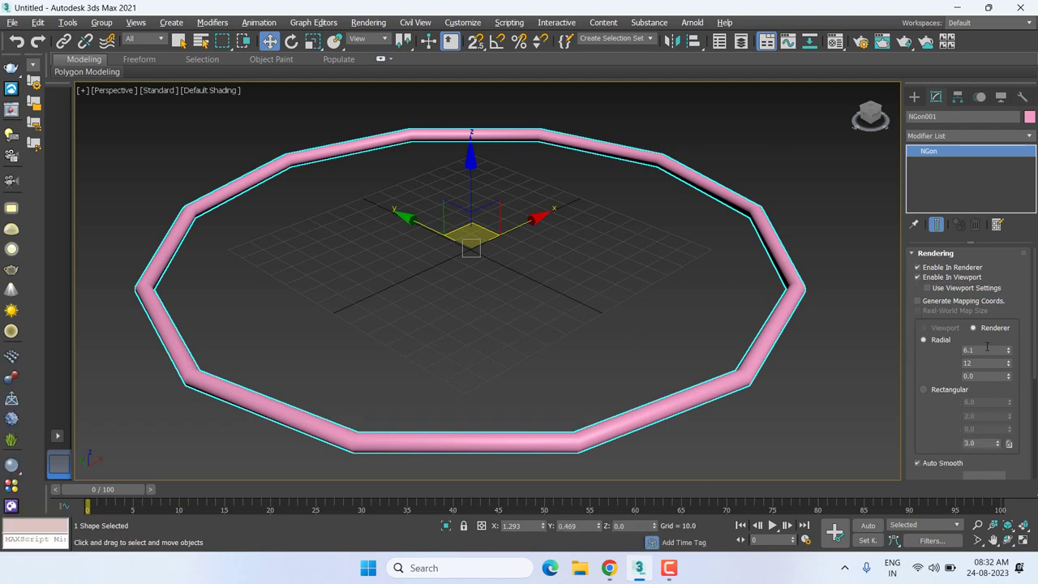
middle_drag(703, 317, 685, 278)
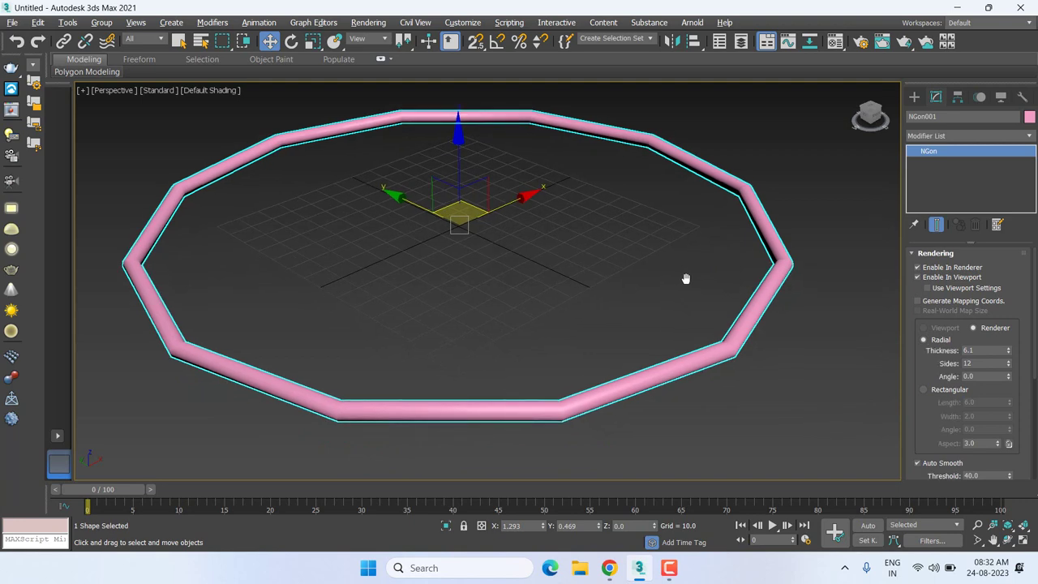
key(Delete)
Draw a six-point star spline at the grid centre.
click(914, 96)
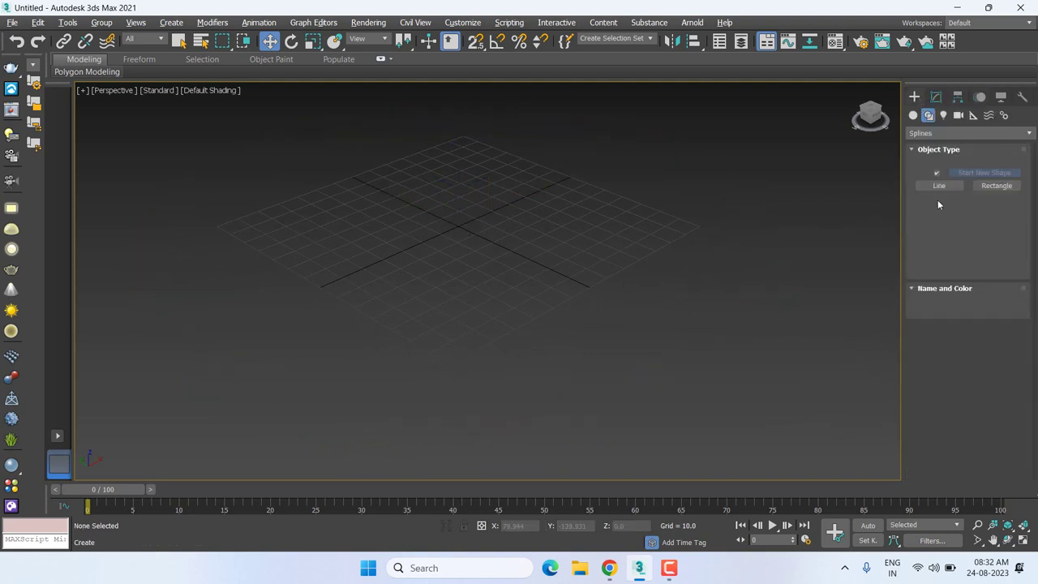
click(995, 228)
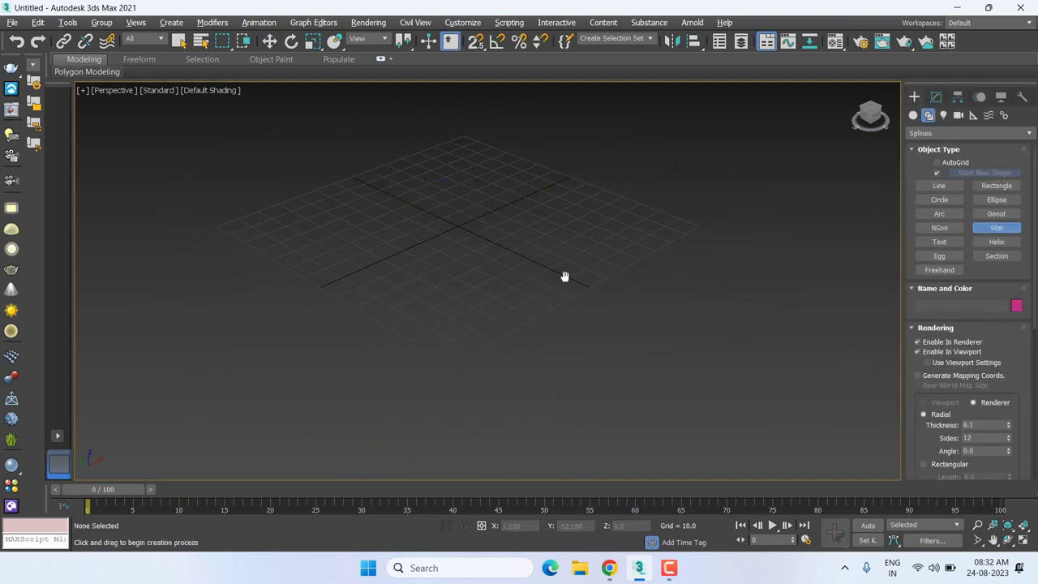
middle_drag(563, 275, 572, 299)
drag(530, 285, 663, 181)
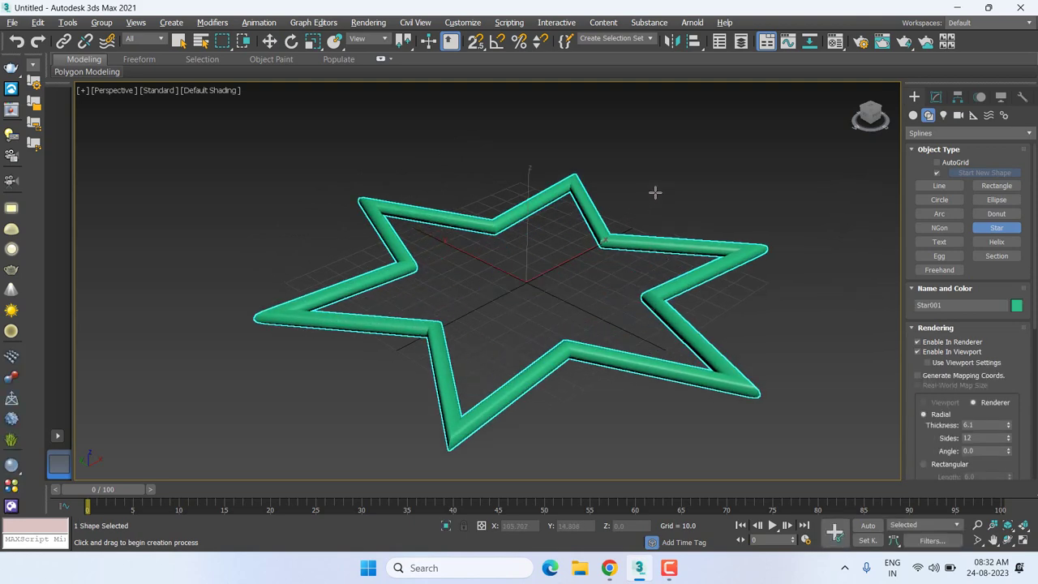
click(575, 270)
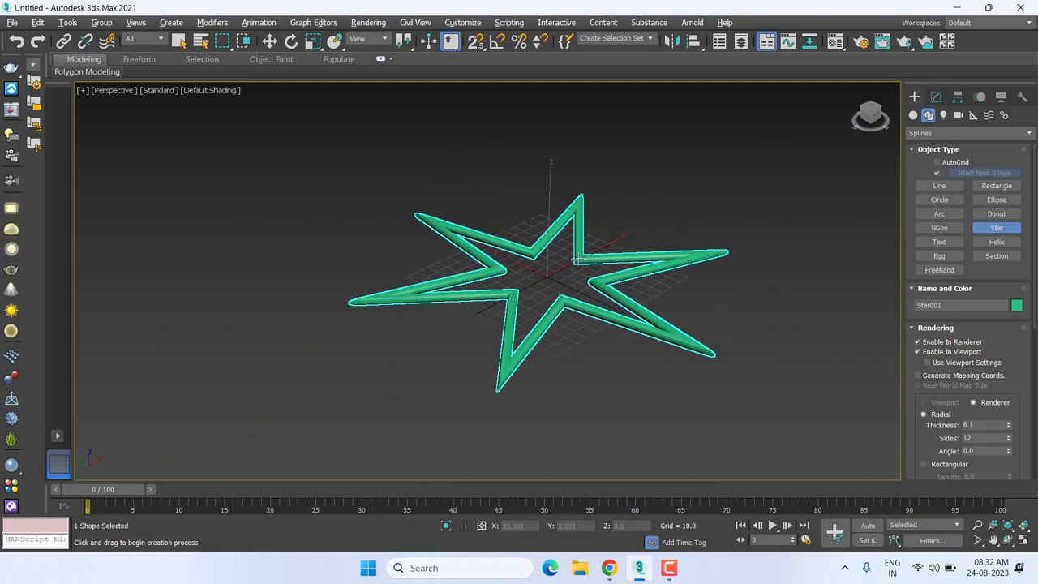
click(587, 255)
key(w)
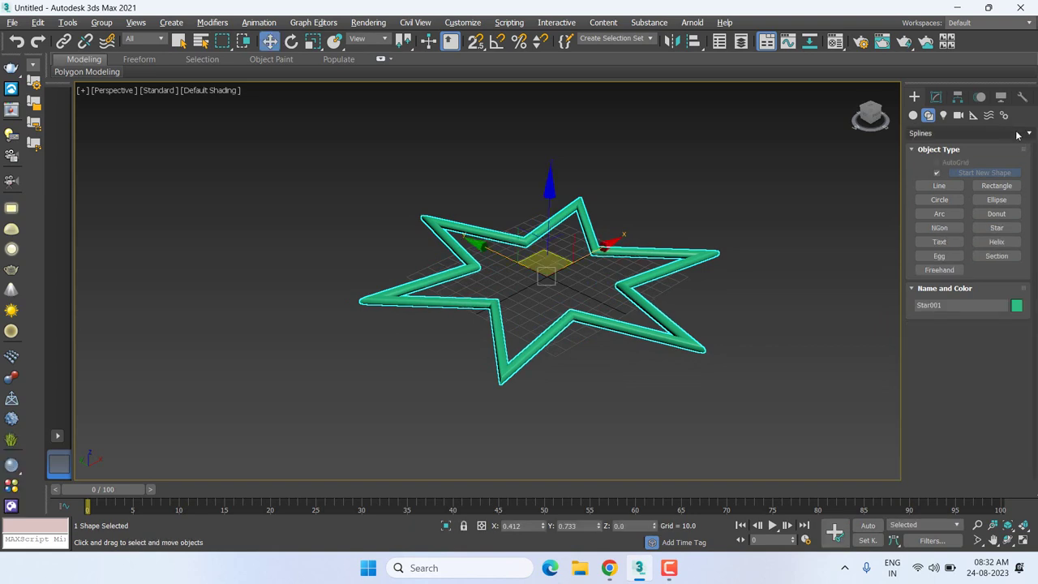
Raise the star's Radius 1 to 205.678 and view it from the top, zoomed to fit.
click(936, 96)
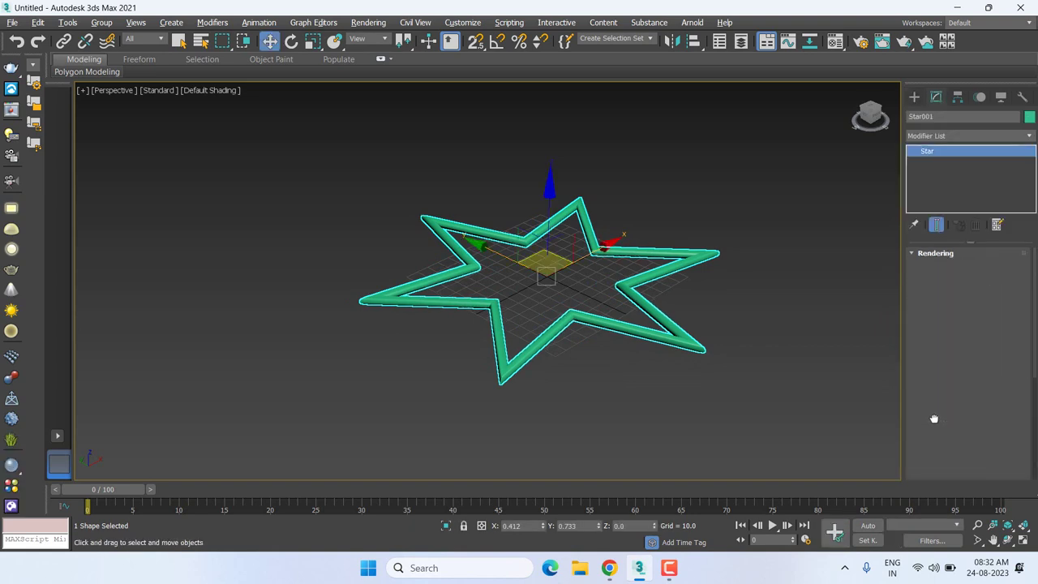
drag(938, 443, 972, 255)
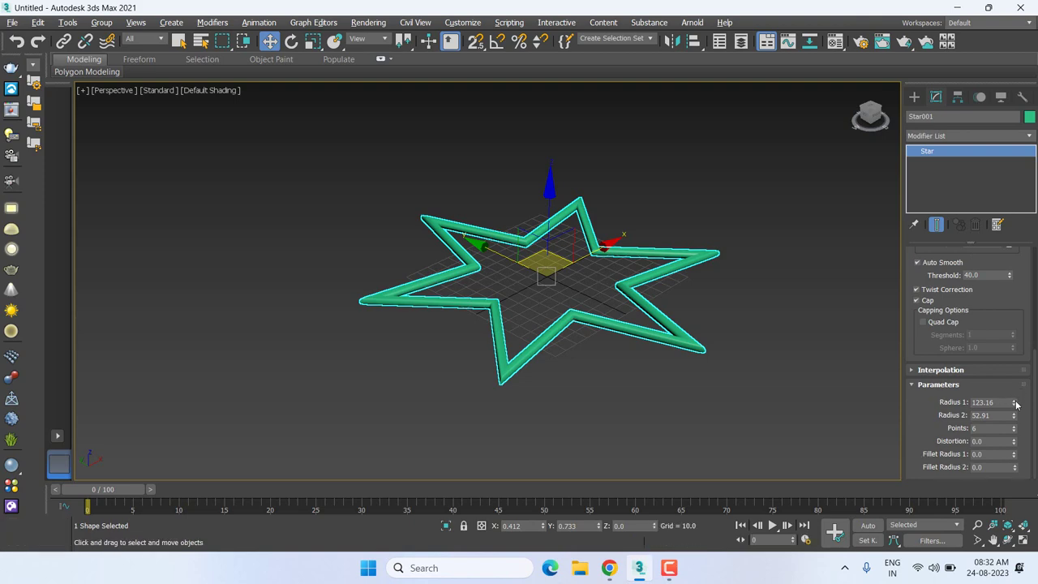
drag(1015, 403, 1017, 366)
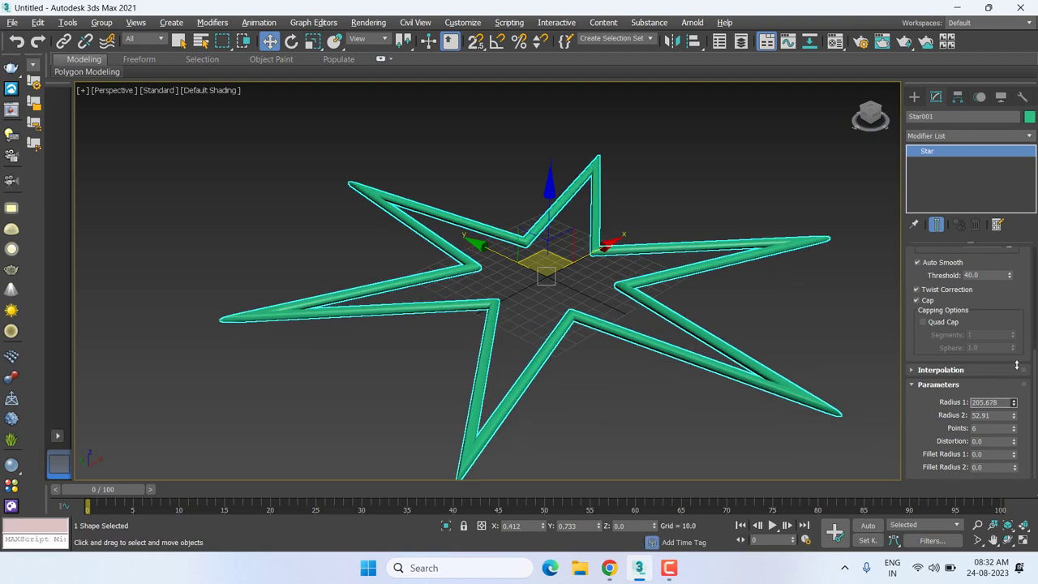
key(t)
key(z)
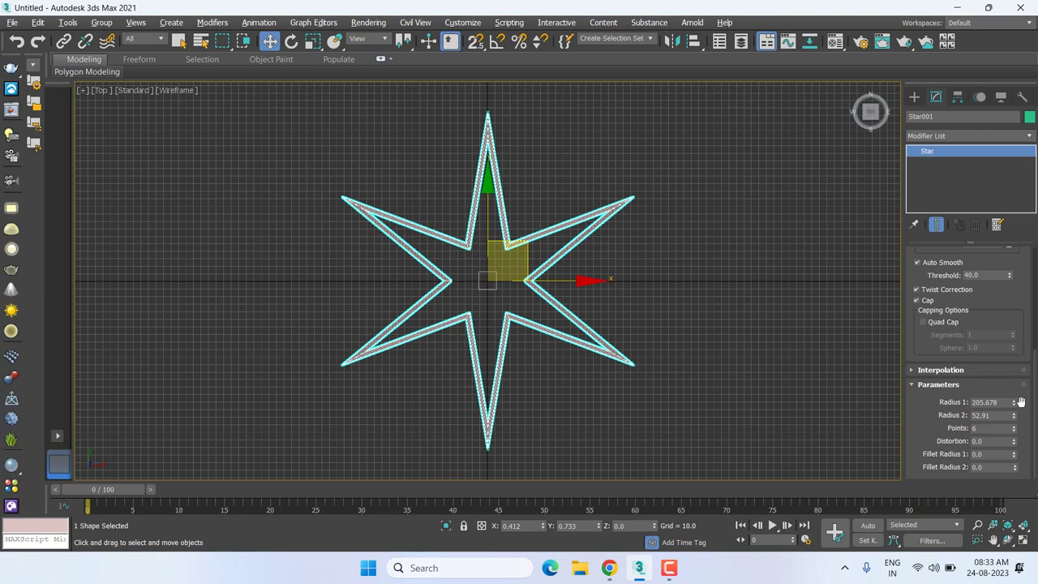
Set the star's Radius 1 to 191.281 and give it eight points.
drag(1013, 400, 1013, 391)
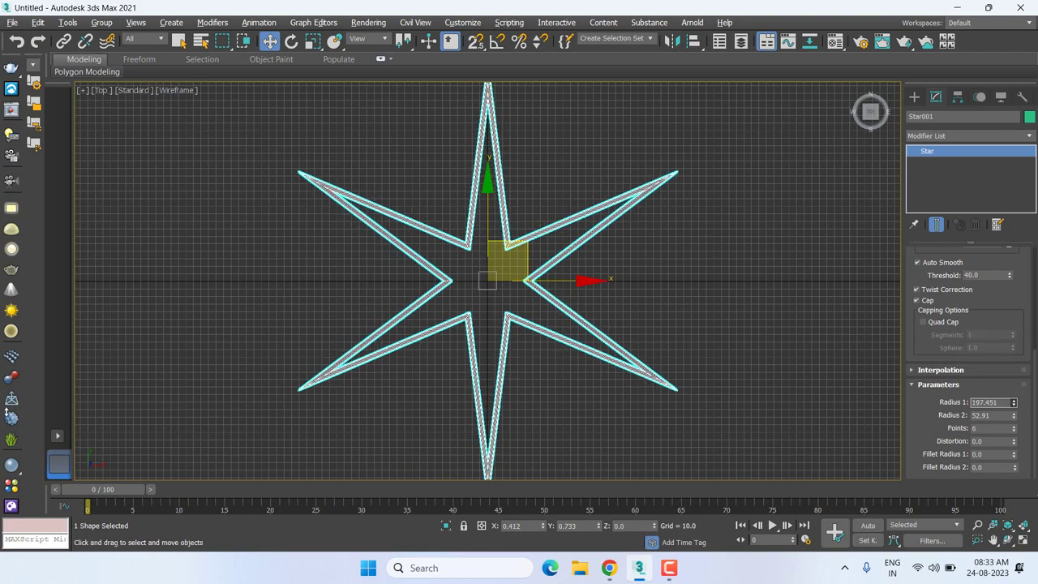
drag(1022, 341, 1021, 389)
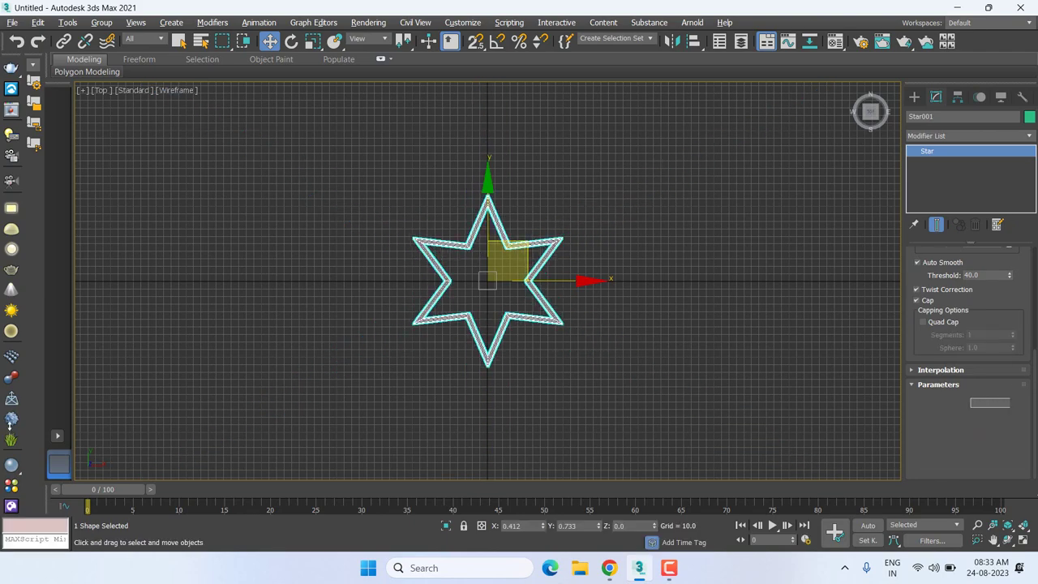
drag(1014, 401, 1013, 357)
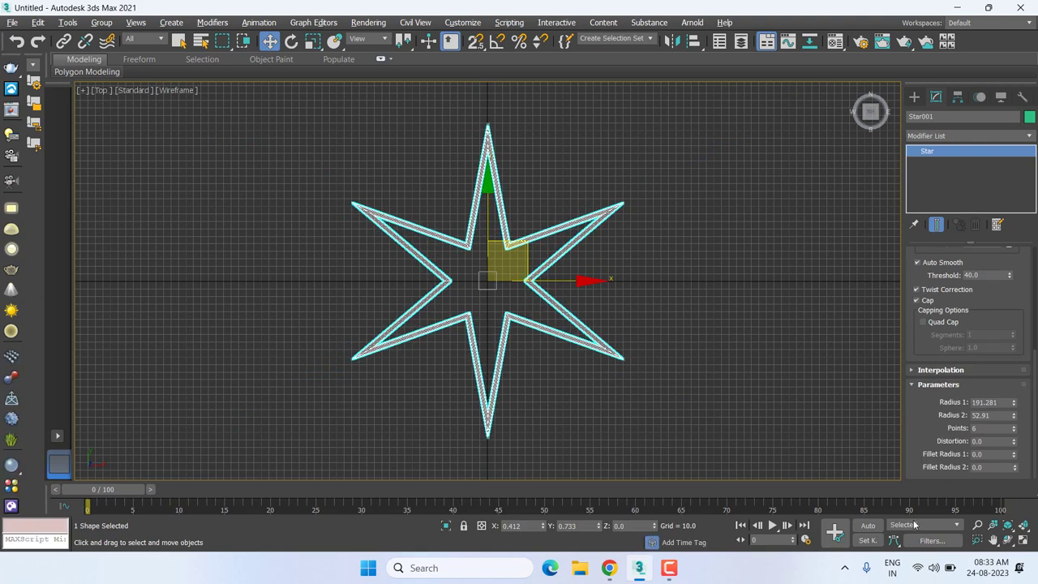
mouse_move(1016, 431)
mouse_down()
mouse_move(1014, 370)
mouse_move(1023, 428)
mouse_up()
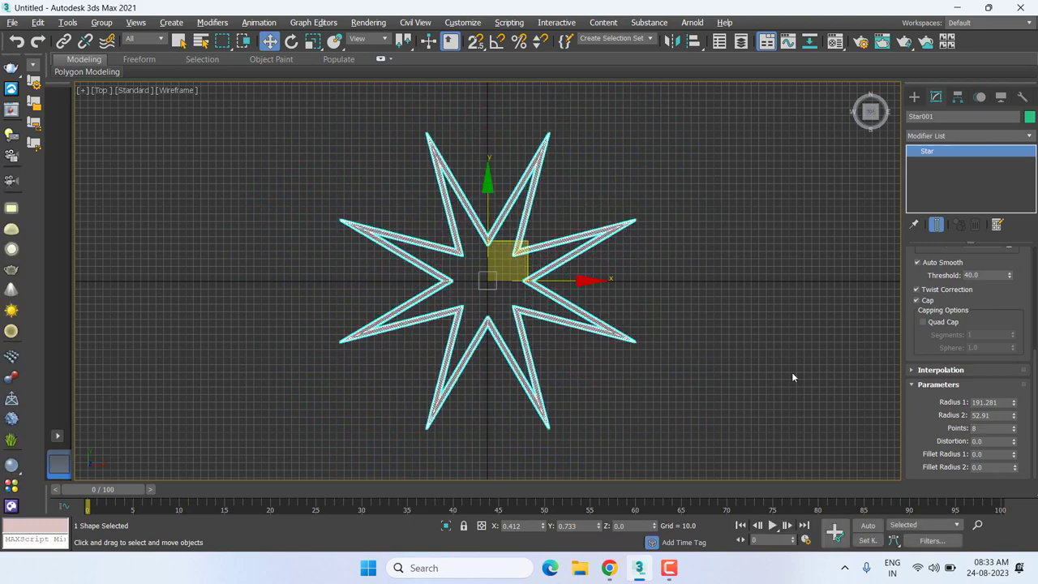
Set Distortion to 0.74 and Fillet Radius 1 to 2.18 to round the outer tips.
middle_drag(791, 375, 799, 341)
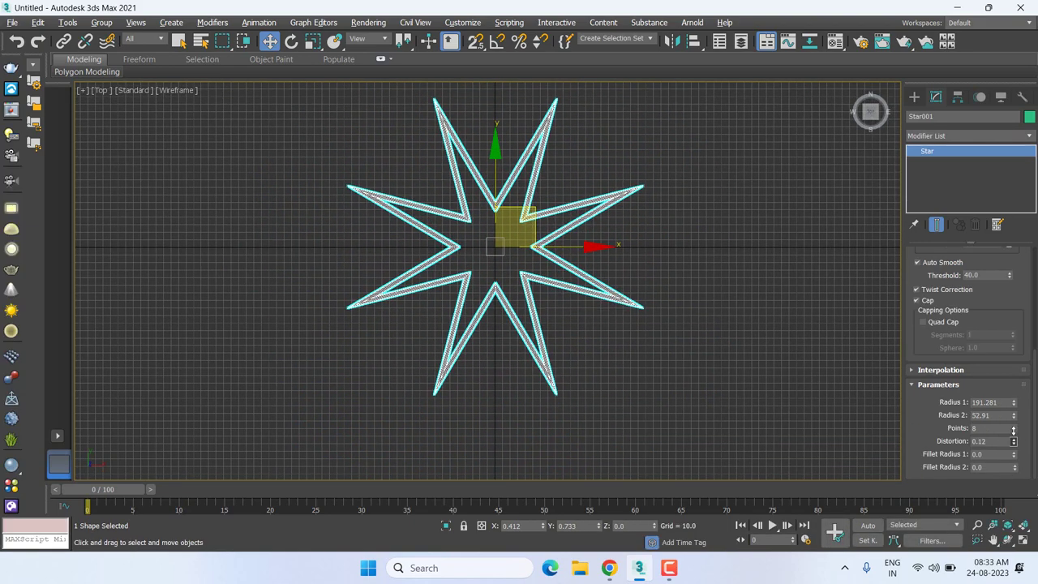
drag(1013, 431, 1017, 117)
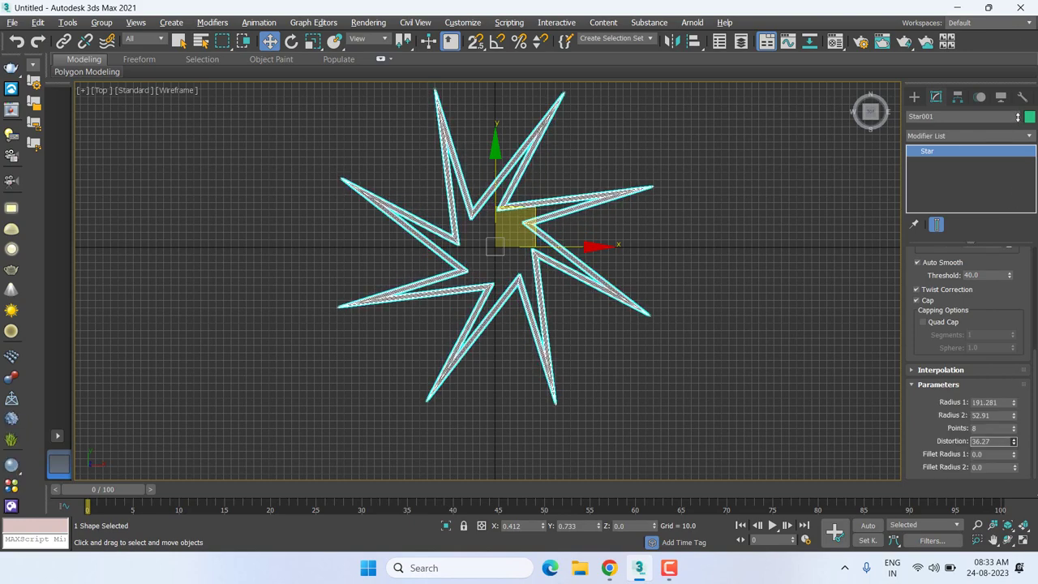
mouse_move(1012, 441)
mouse_down()
mouse_move(180, 145)
mouse_move(487, 293)
mouse_move(590, 243)
mouse_up()
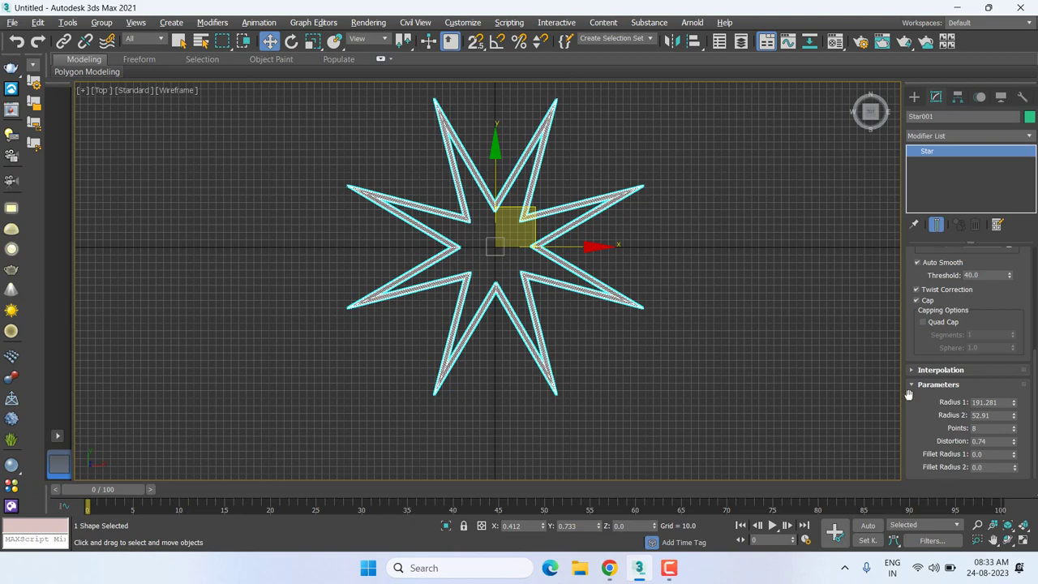
scroll(597, 331, up, 2)
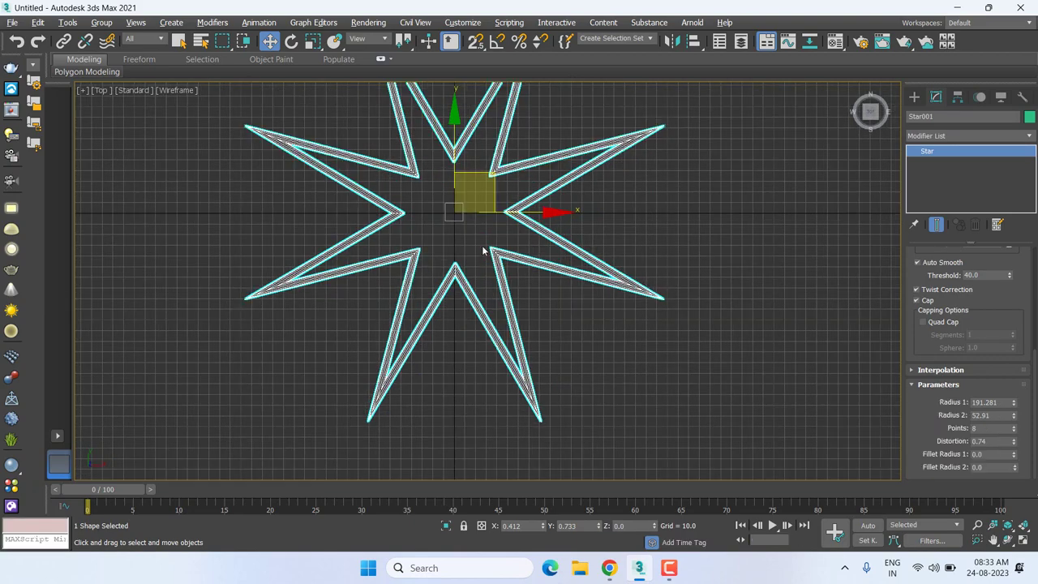
middle_drag(484, 262, 495, 240)
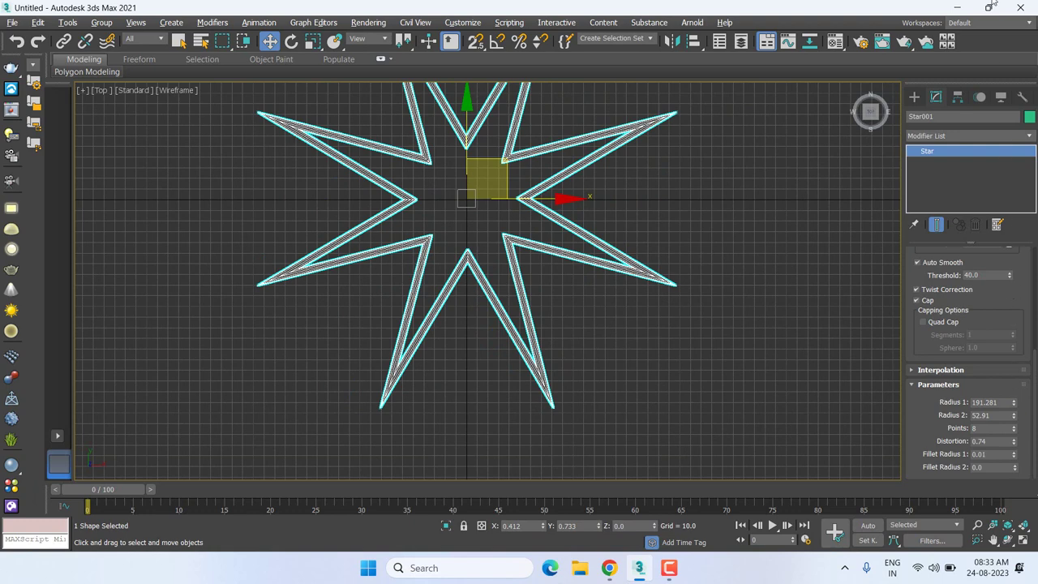
drag(1013, 454, 1012, 403)
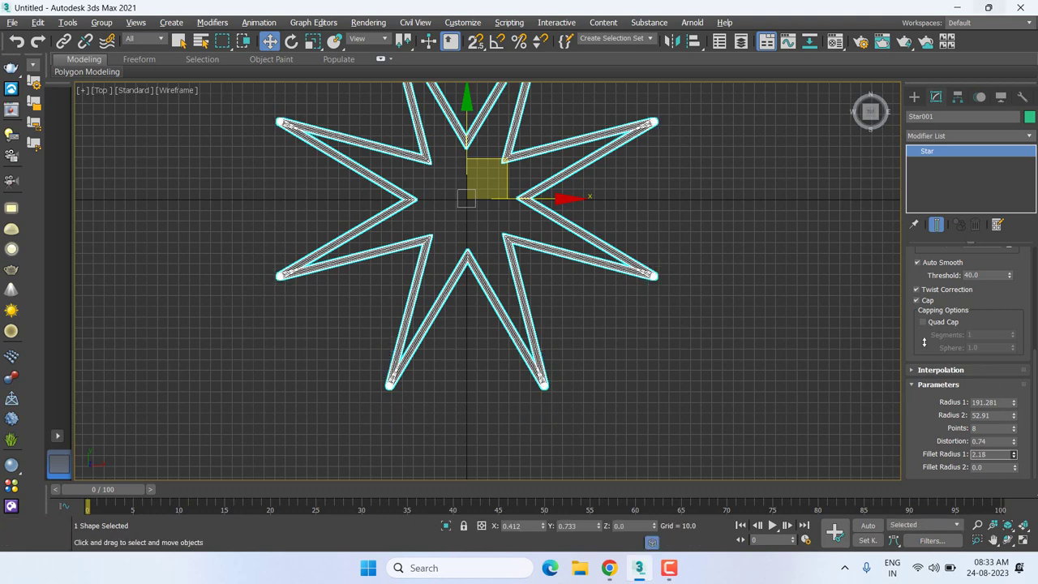
Turn off the star's viewport rendering so it shows as a thin spline.
scroll(922, 366, up, 5)
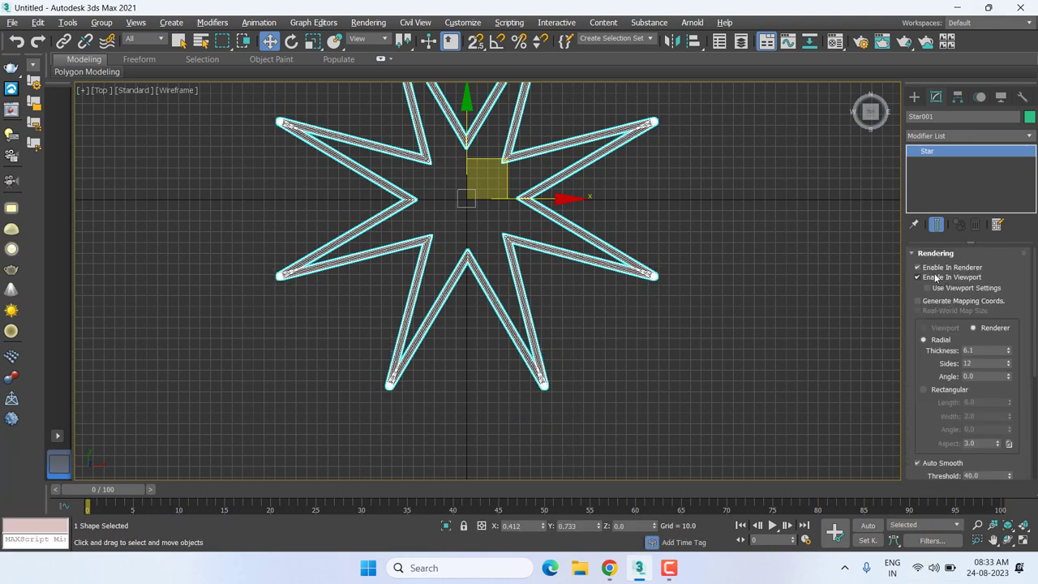
click(935, 267)
click(935, 276)
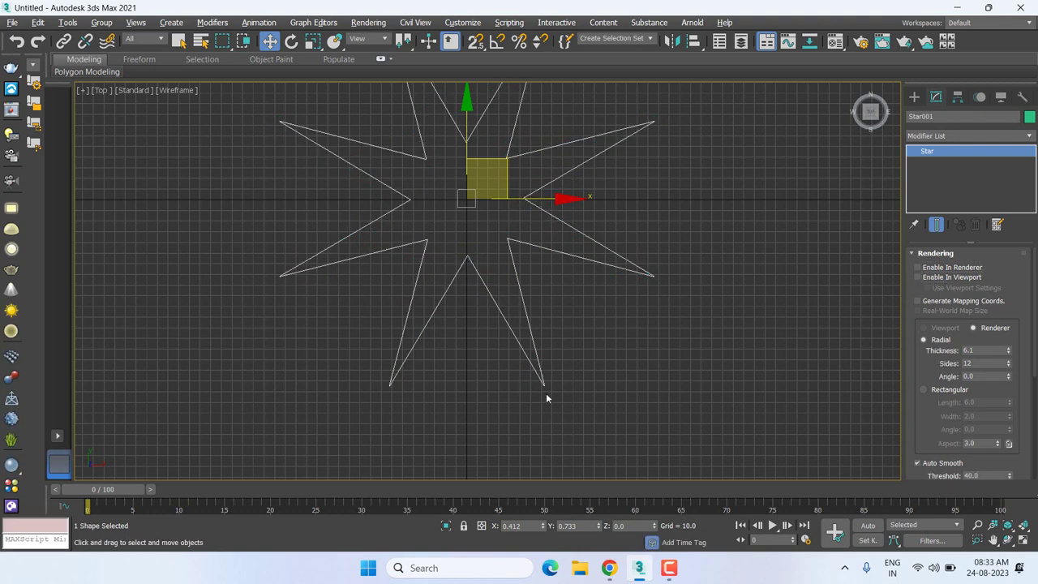
scroll(946, 427, down, 3)
scroll(945, 428, down, 2)
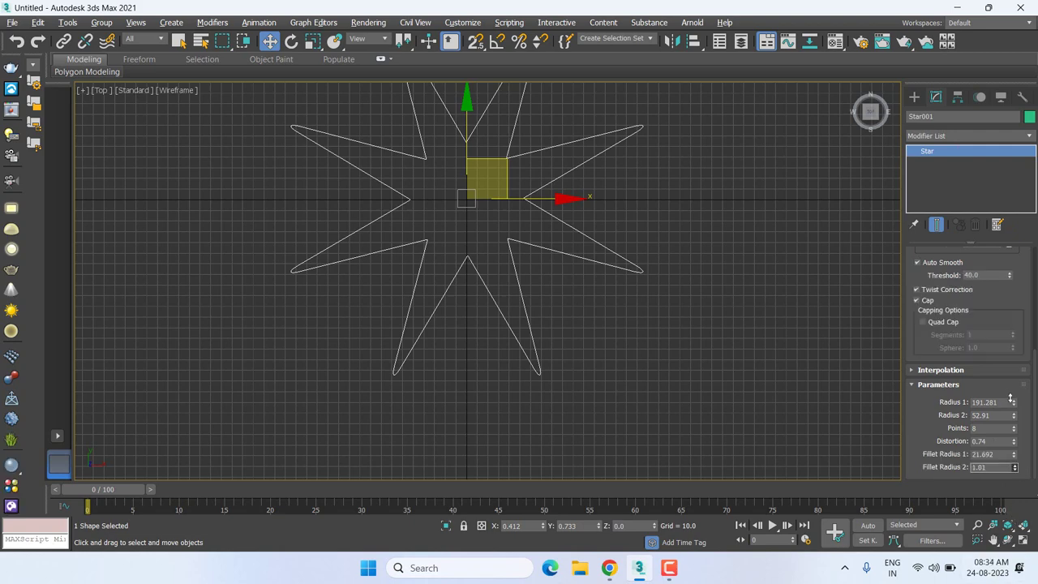
Set Fillet Radius 2 to 38.54 to round the inner corners and recentre the view.
mouse_move(1016, 468)
mouse_down()
mouse_move(795, 103)
mouse_move(789, 18)
mouse_up()
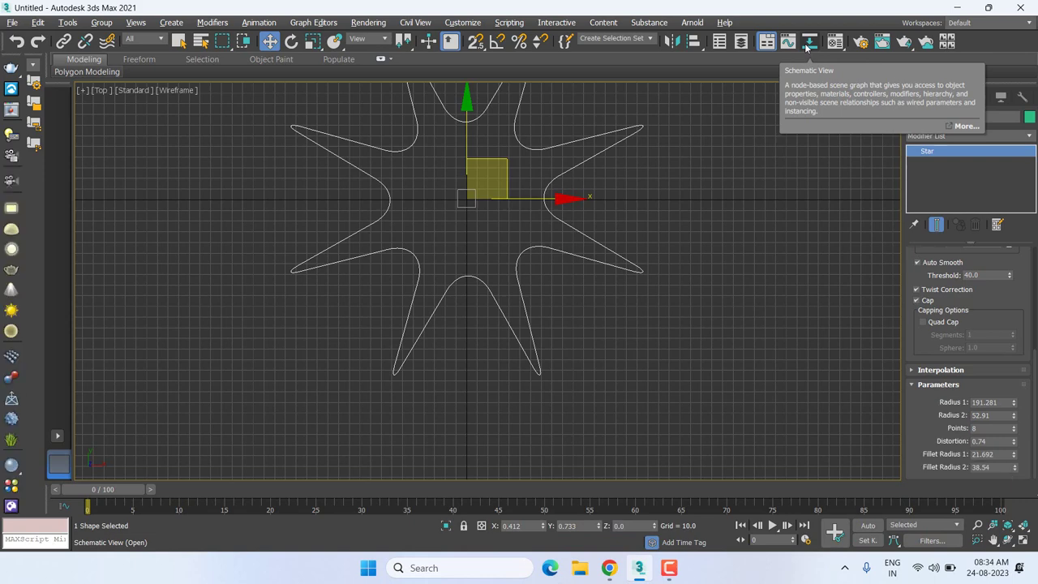
middle_drag(285, 428, 262, 410)
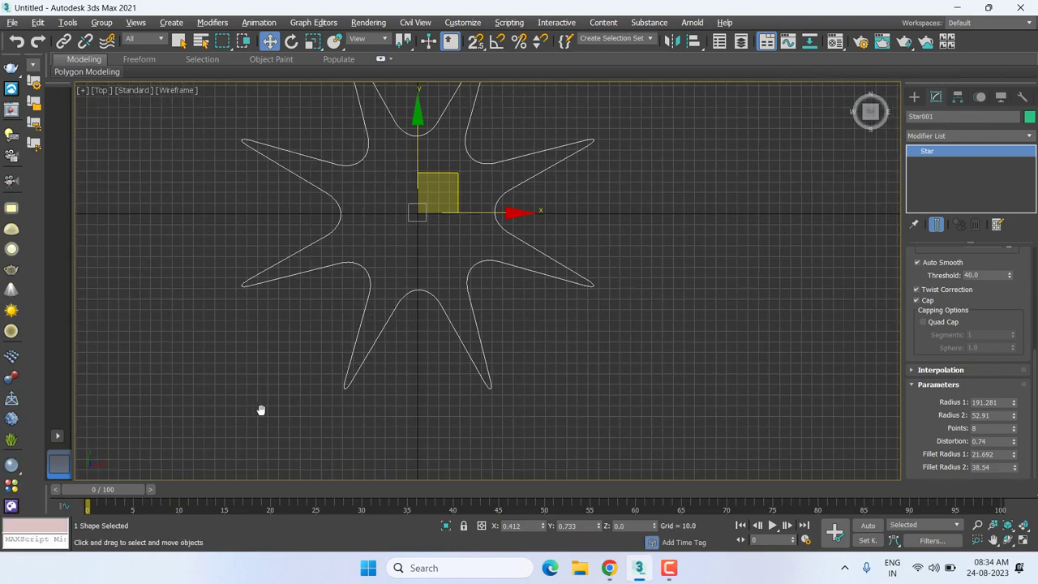
middle_drag(659, 349, 631, 339)
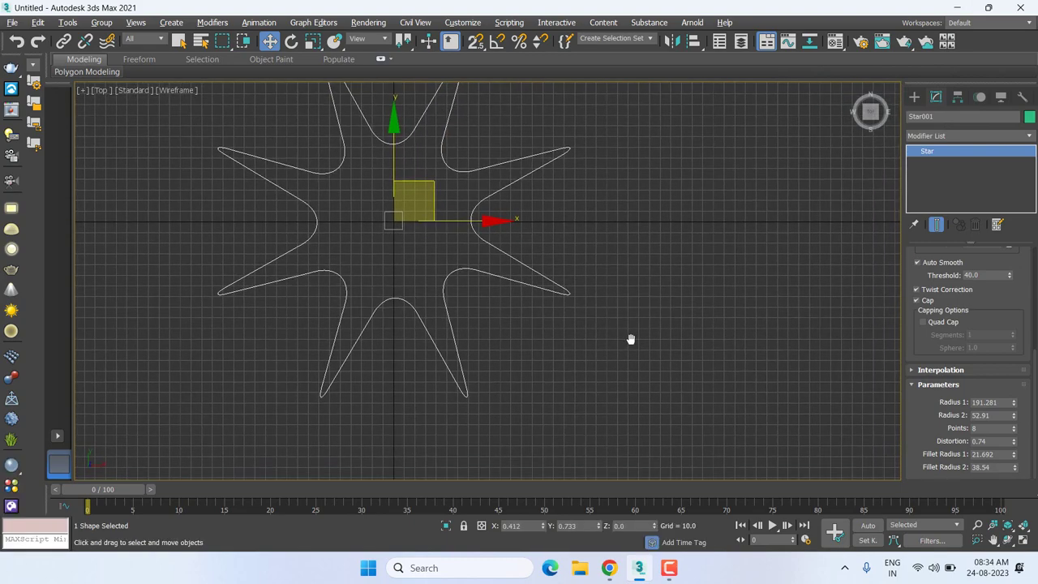
Delete the star and draw a helix out from the grid centre in the Perspective view.
key(Delete)
click(916, 98)
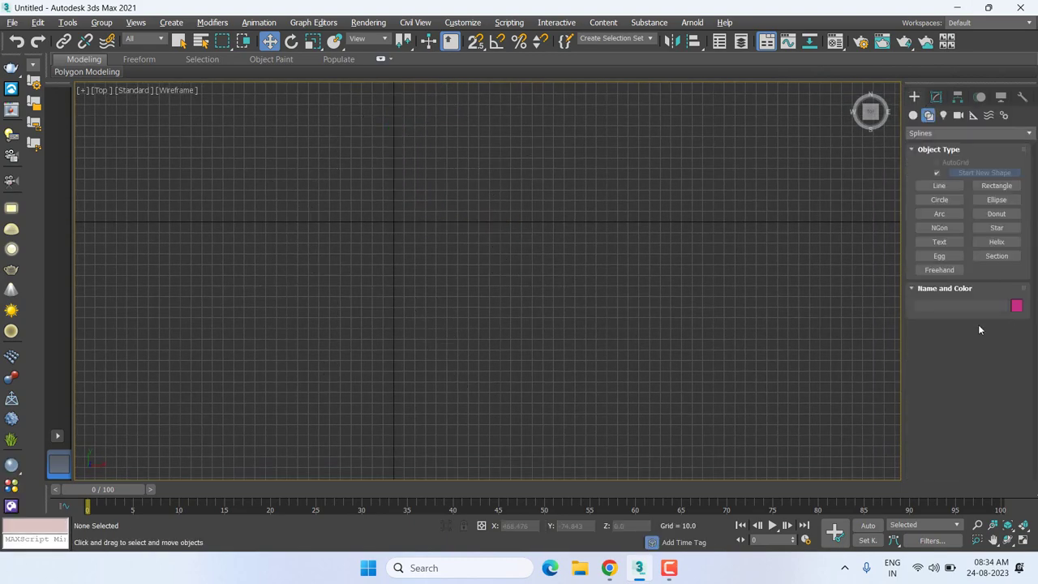
click(1002, 246)
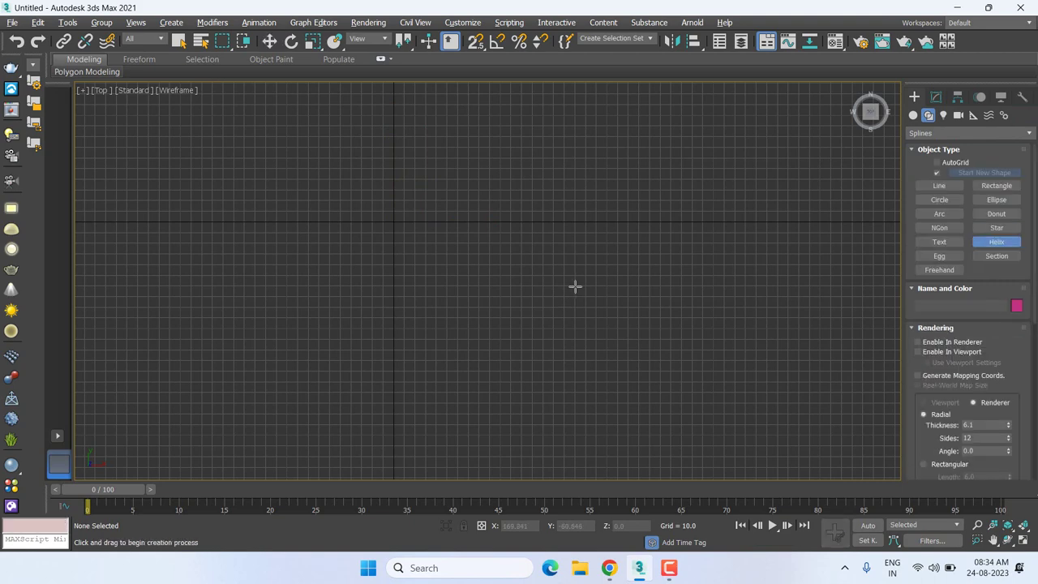
key(p)
drag(545, 279, 636, 279)
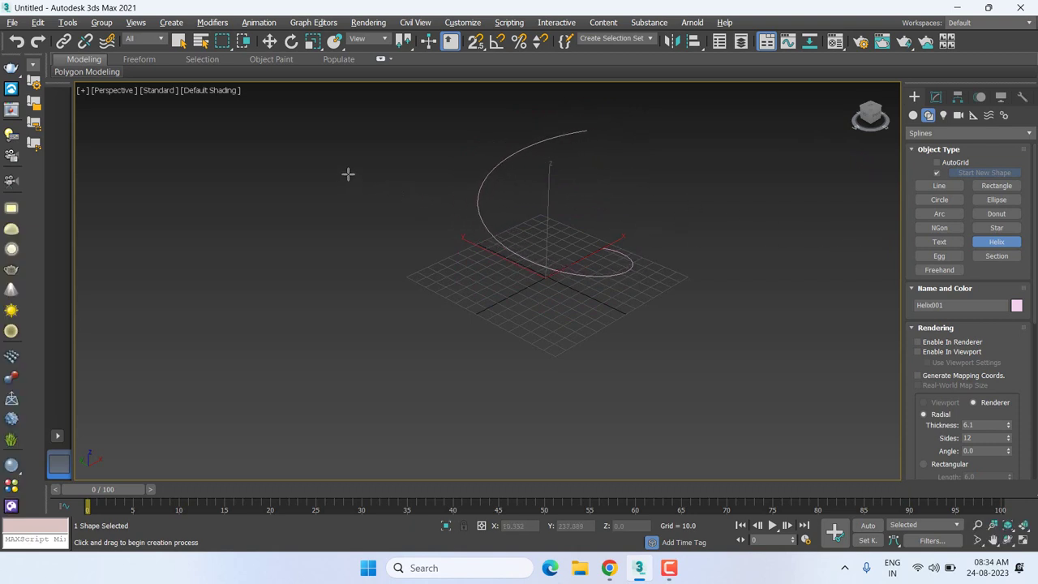
Set the helix to Radius 1 82.099, Radius 2 46.877 and Height 109.584, checking in Top and Perspective views.
right_click(415, 274)
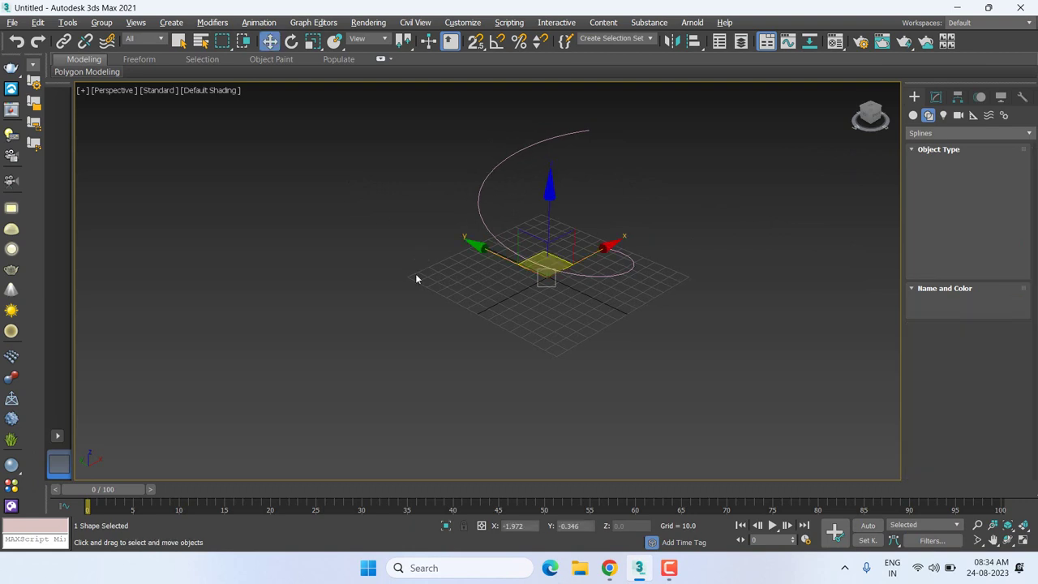
click(935, 96)
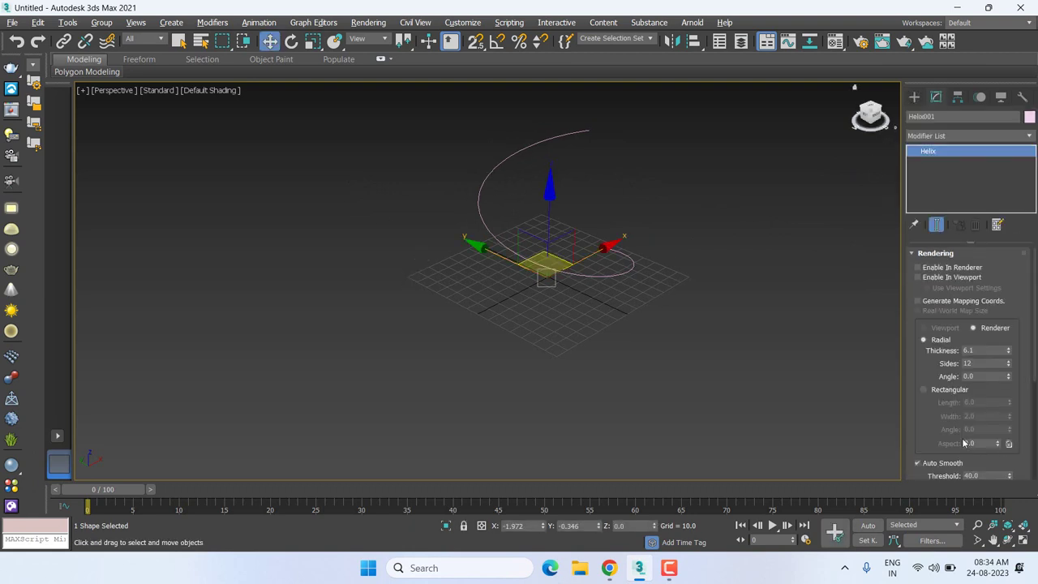
scroll(949, 356, down, 2)
scroll(949, 353, down, 3)
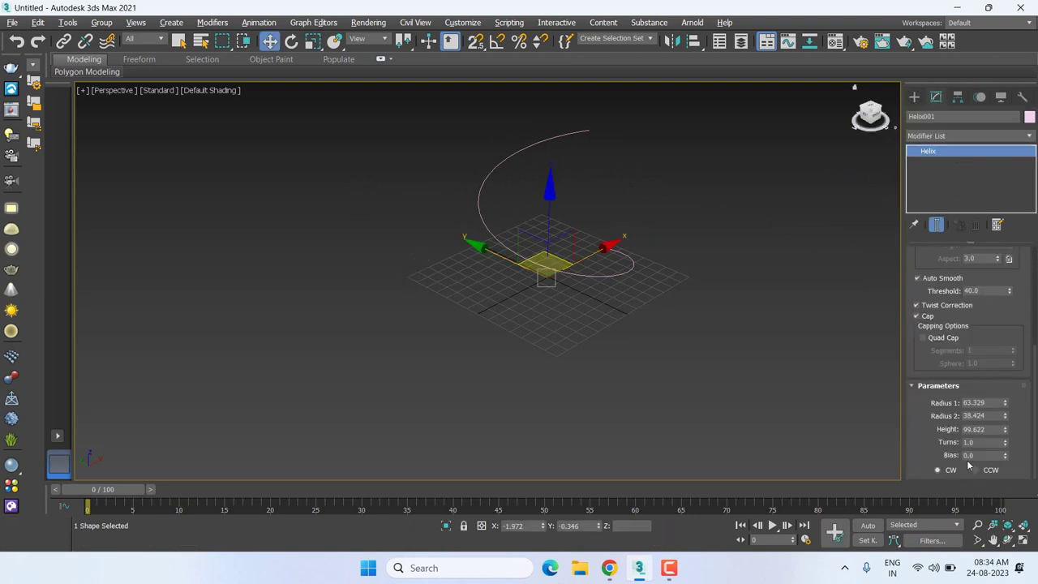
drag(1006, 404, 1006, 357)
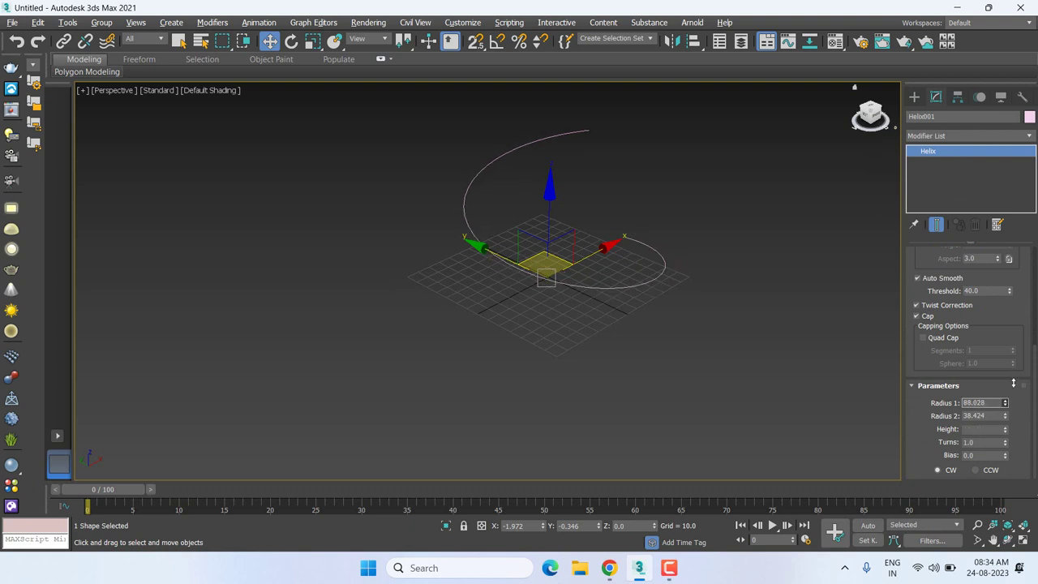
key(t)
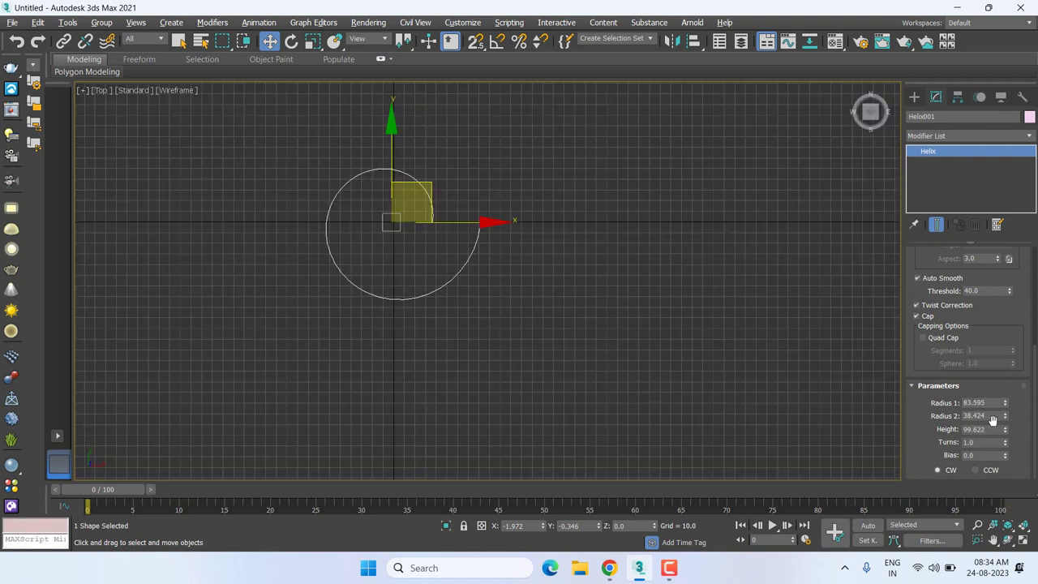
drag(1005, 402, 1012, 369)
key(p)
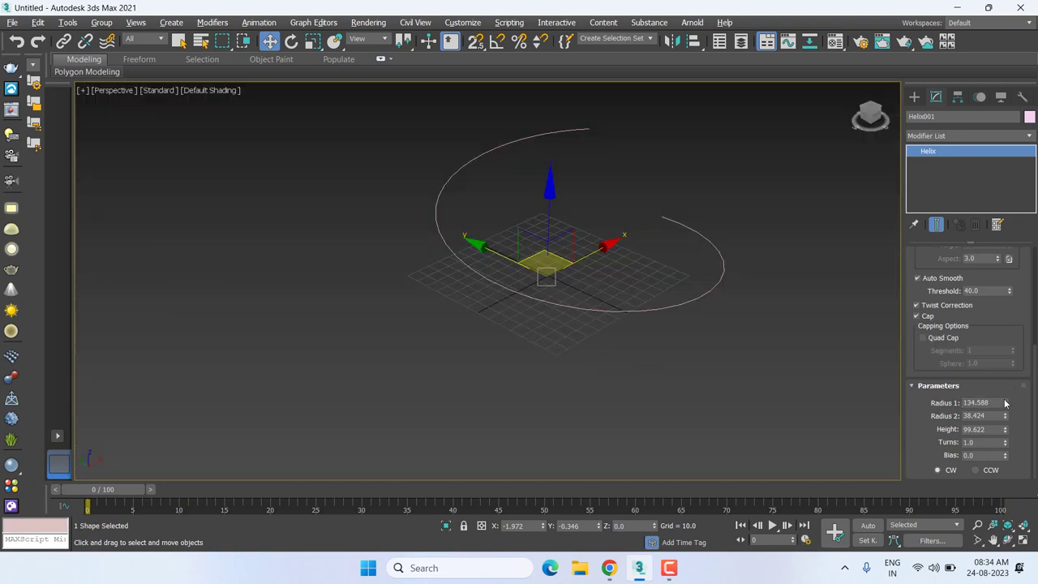
mouse_move(1004, 403)
mouse_down()
mouse_move(1006, 427)
mouse_move(1009, 333)
mouse_move(1023, 403)
mouse_up()
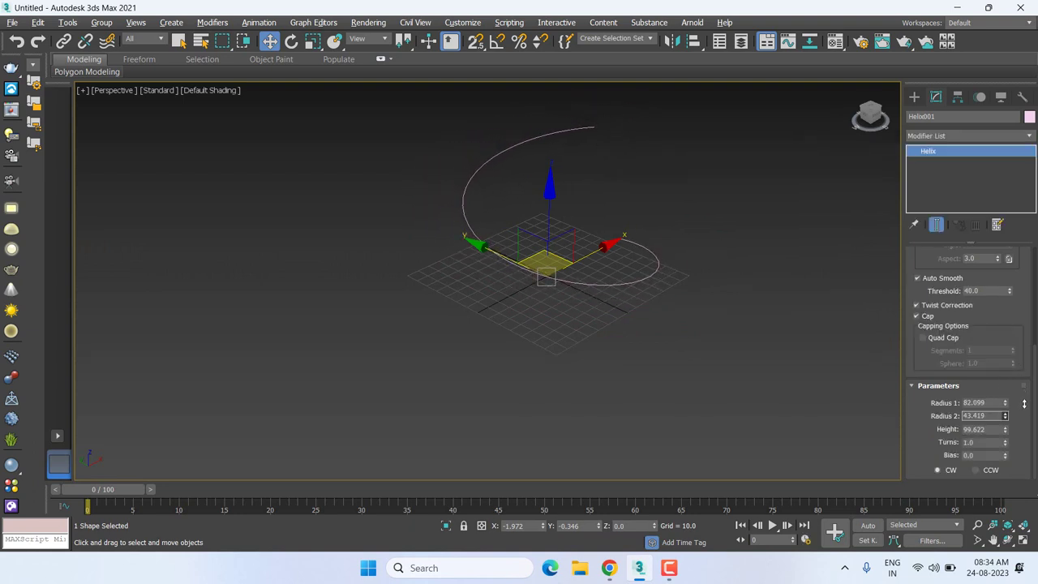
drag(1006, 432, 1010, 422)
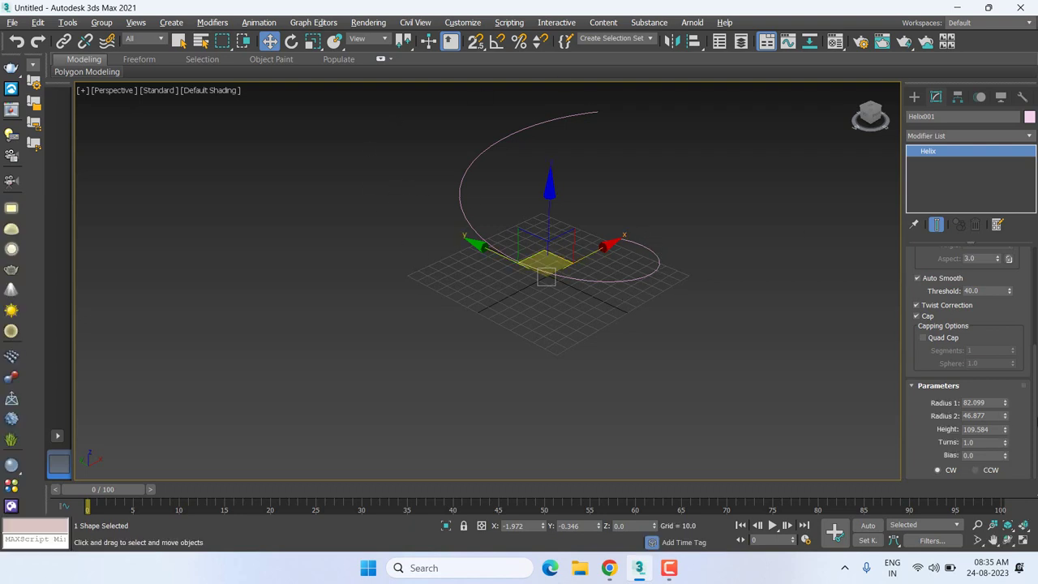
Give the helix 5.37 turns and reduce Radius 1 to 63.216.
mouse_move(1005, 442)
mouse_down()
mouse_move(1001, 359)
mouse_move(1015, 224)
mouse_up()
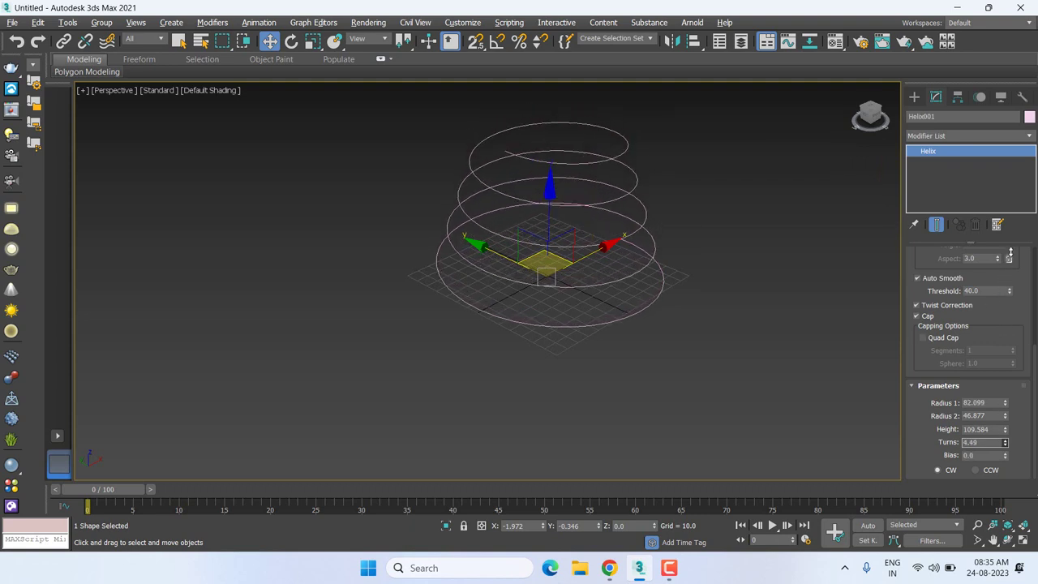
drag(1016, 225, 1018, 208)
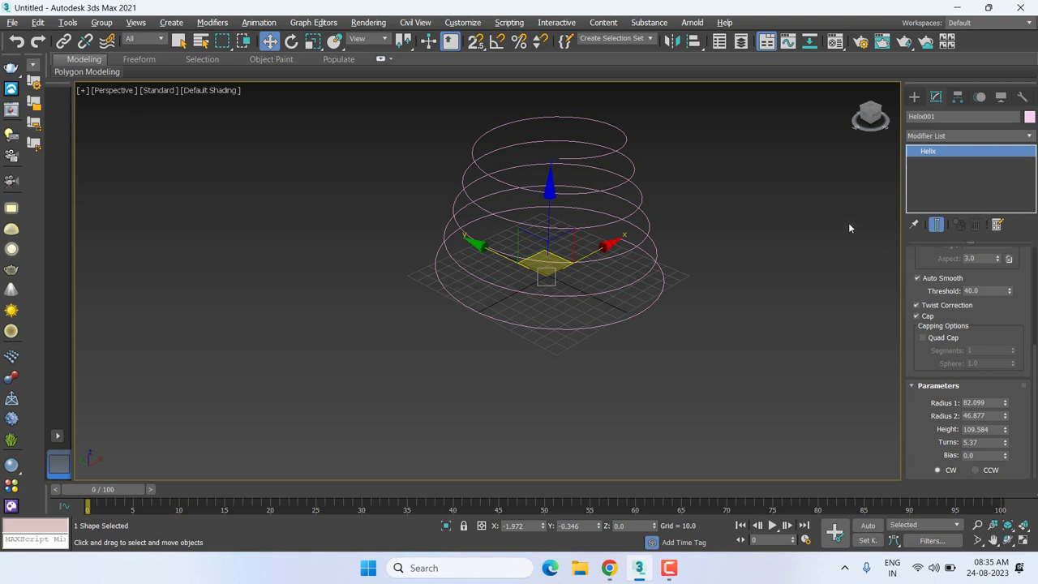
middle_drag(672, 262, 657, 290)
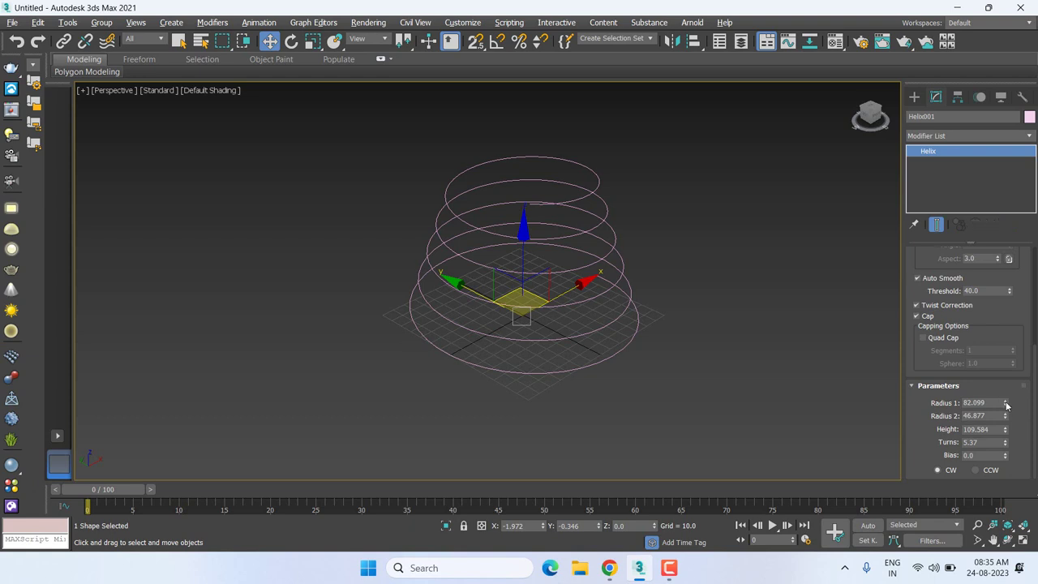
mouse_move(1006, 404)
mouse_down()
mouse_move(1028, 436)
mouse_move(17, 431)
mouse_move(32, 418)
mouse_up()
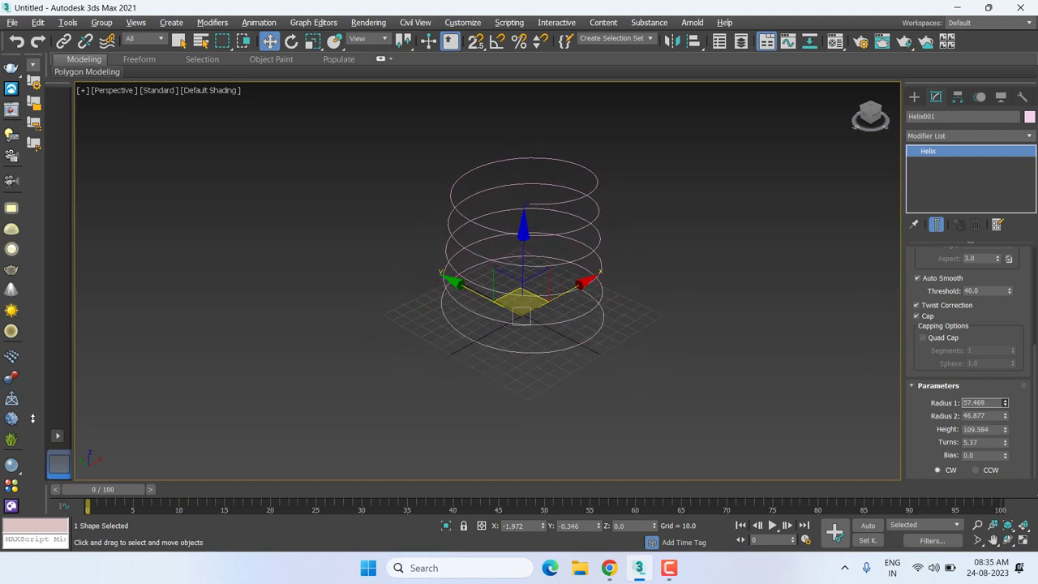
drag(33, 419, 32, 409)
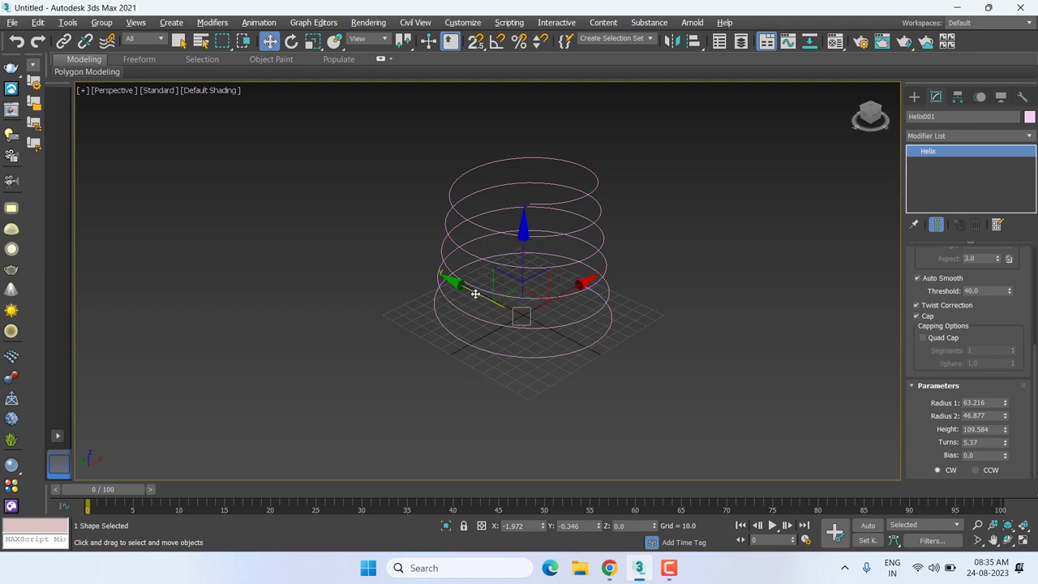
Set the helix Bias to -0.06 in Front view and make it wind counter-clockwise.
key(f)
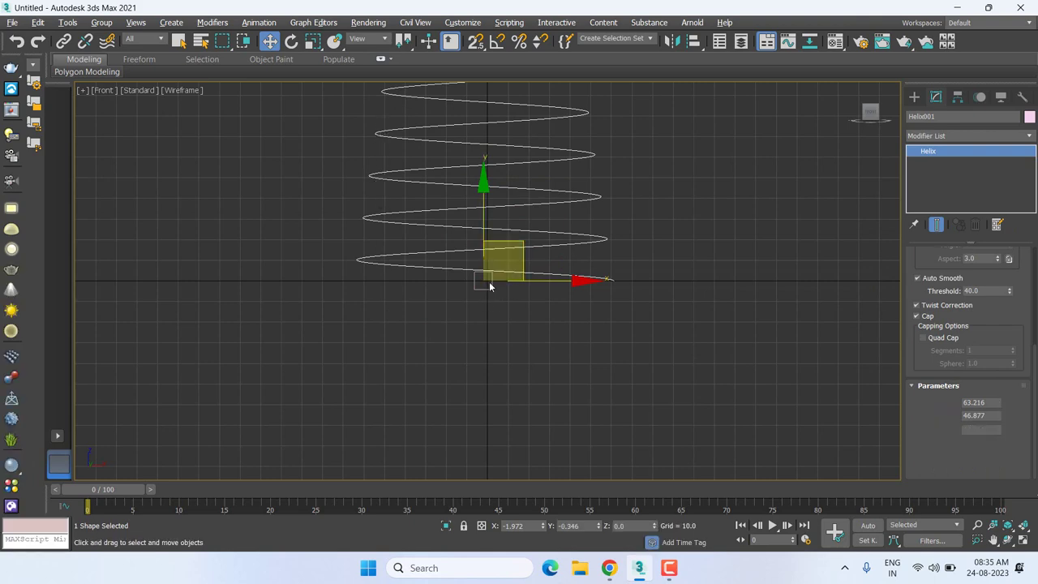
middle_drag(609, 273, 615, 314)
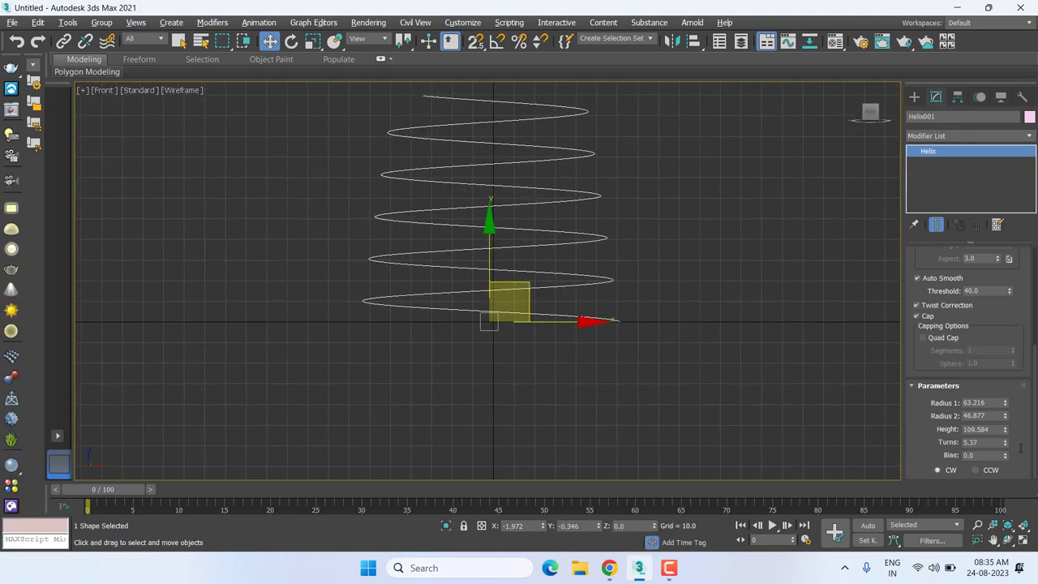
mouse_move(1007, 458)
mouse_down()
mouse_move(1012, 503)
mouse_move(1024, 456)
mouse_up()
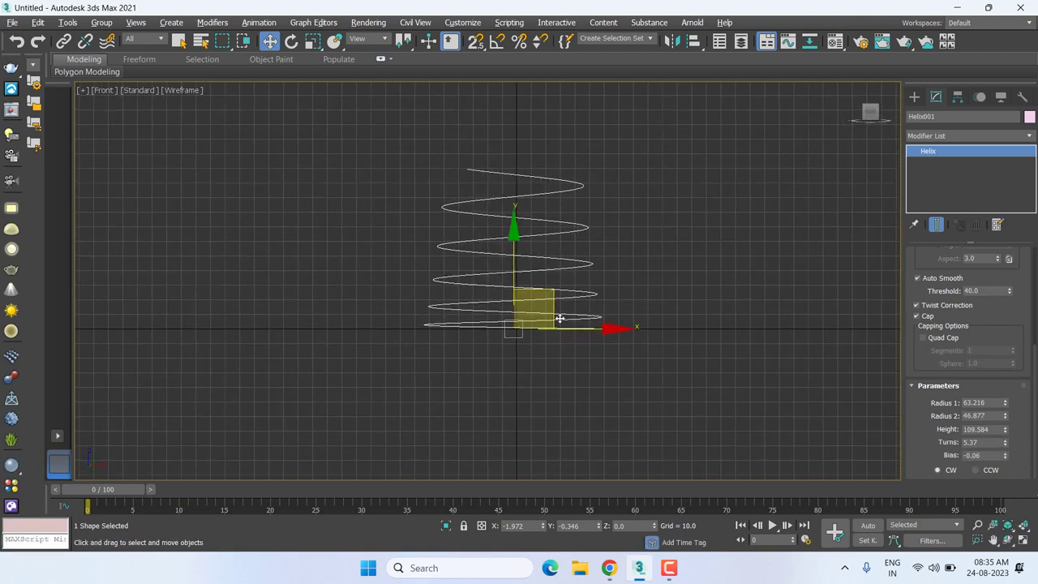
key(p)
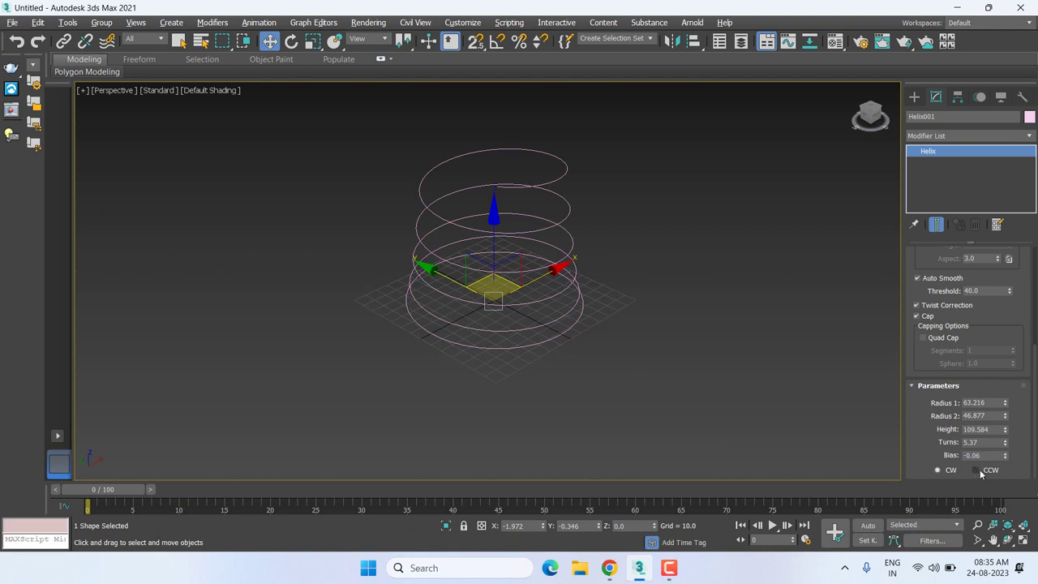
click(975, 470)
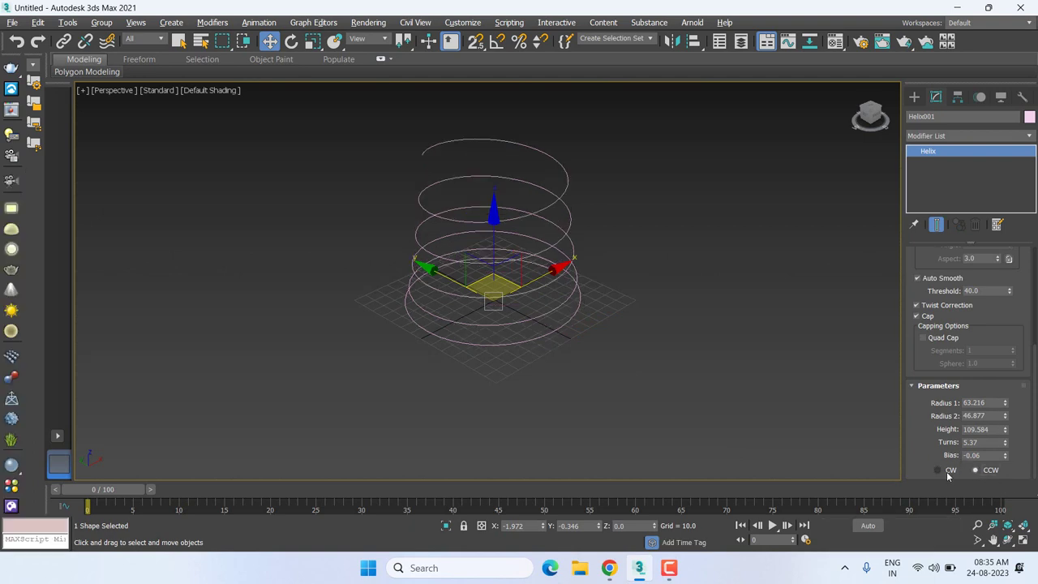
click(946, 471)
click(975, 470)
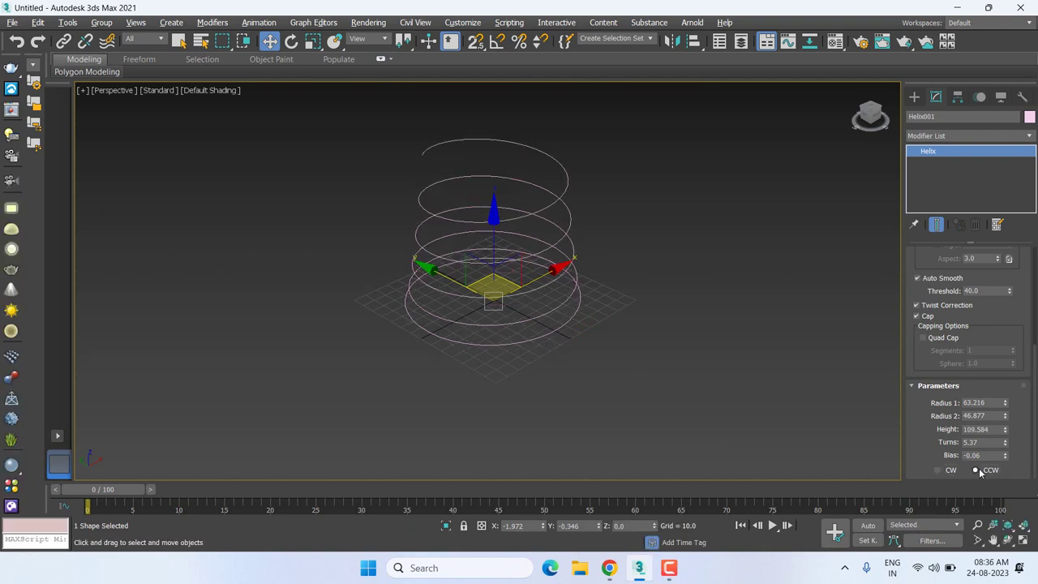
middle_drag(644, 364, 592, 348)
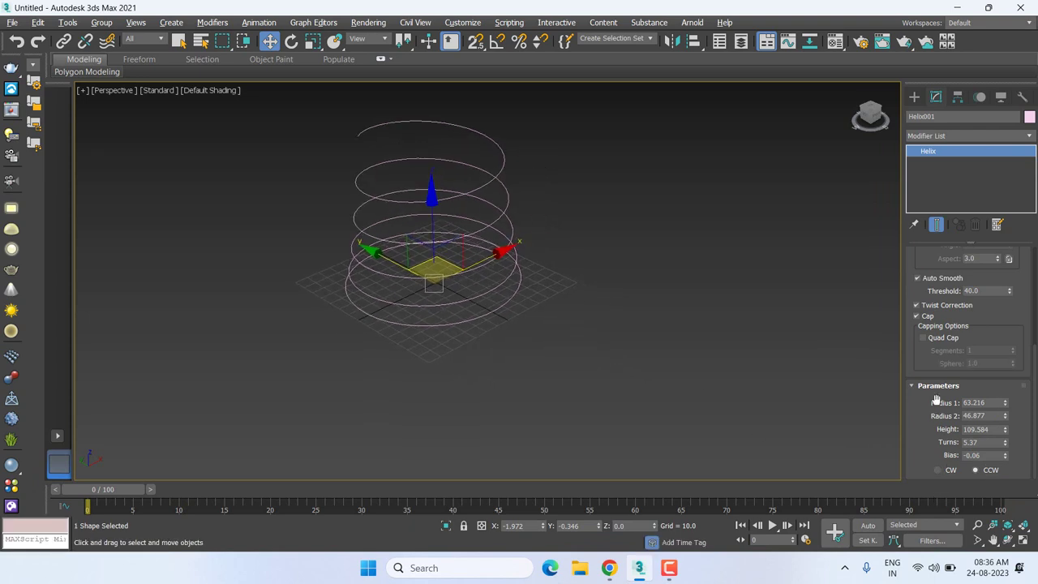
drag(922, 260, 938, 447)
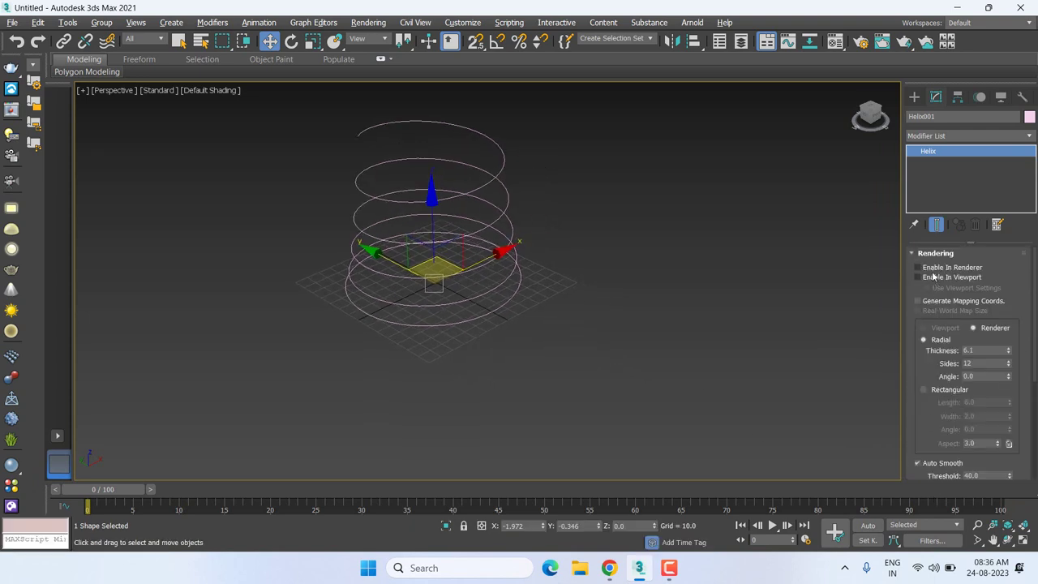
Enable the helix in renderer and viewport as a thick tube, then delete it.
click(919, 266)
click(918, 276)
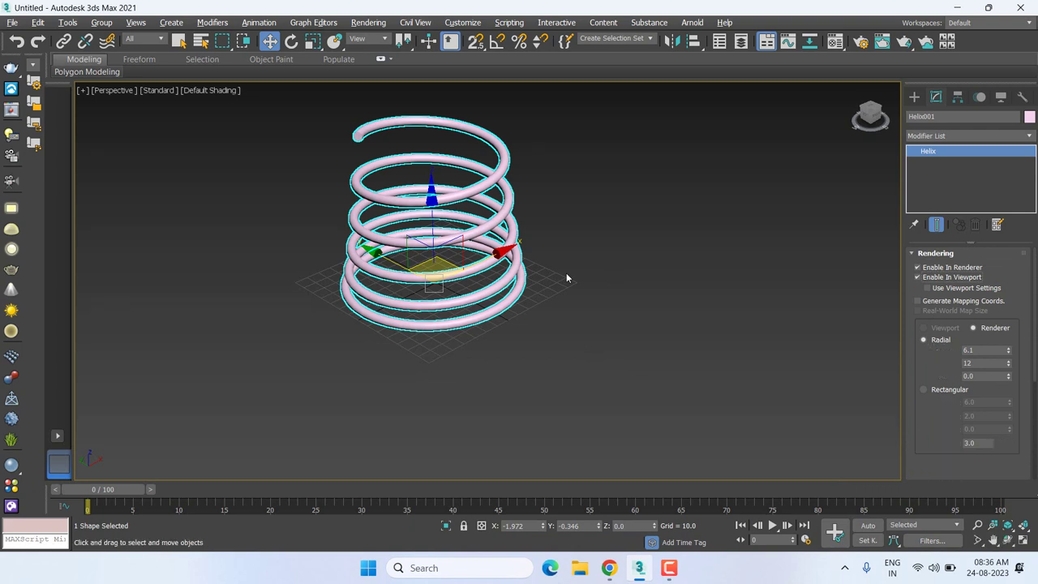
middle_drag(567, 274, 570, 293)
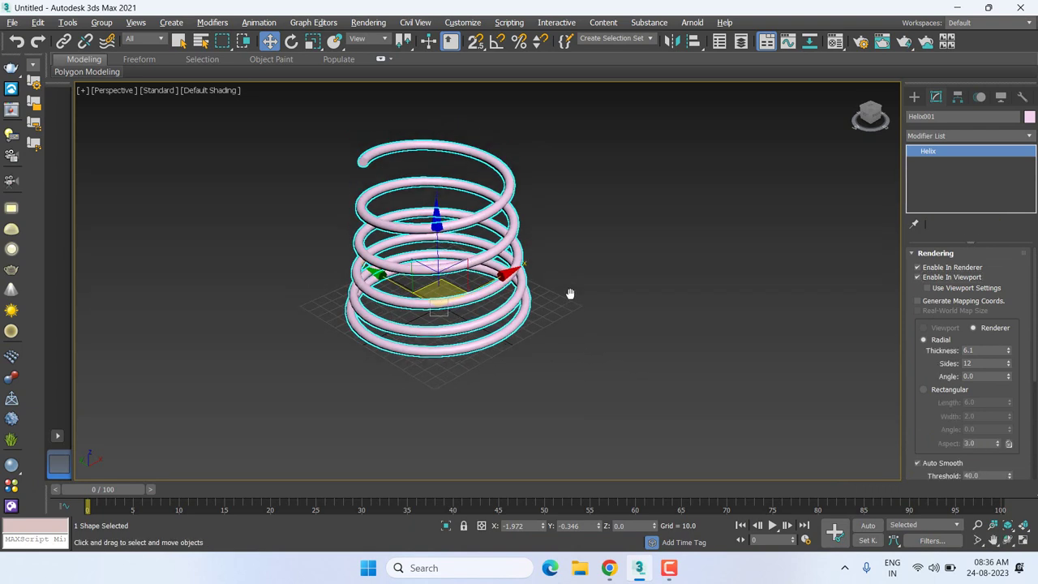
key(Delete)
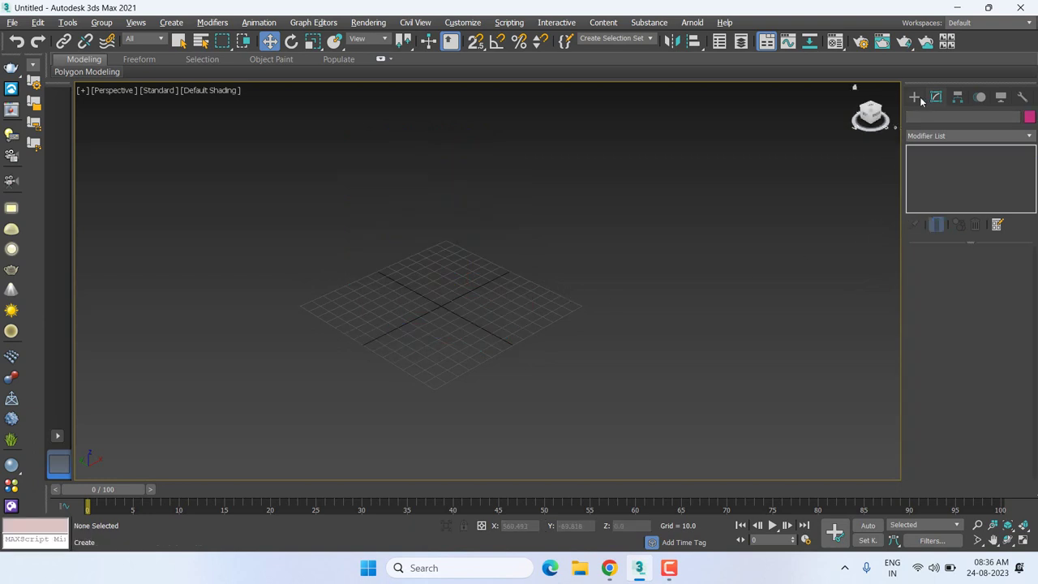
Draw an Egg spline in Front view, discarding the tilted first attempt and redrawing it from the grid centre.
click(916, 97)
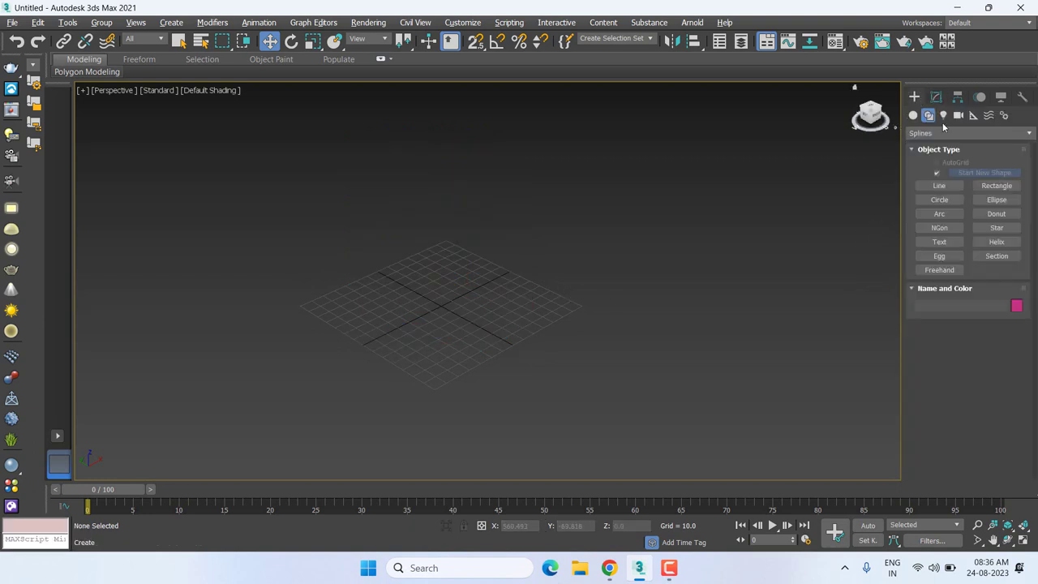
click(949, 258)
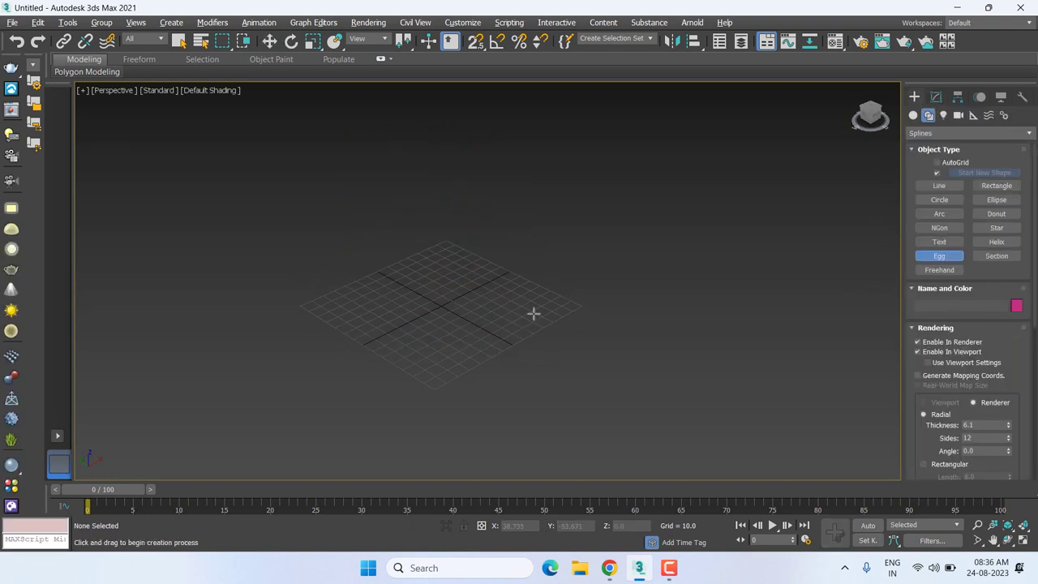
key(f)
drag(522, 324, 637, 203)
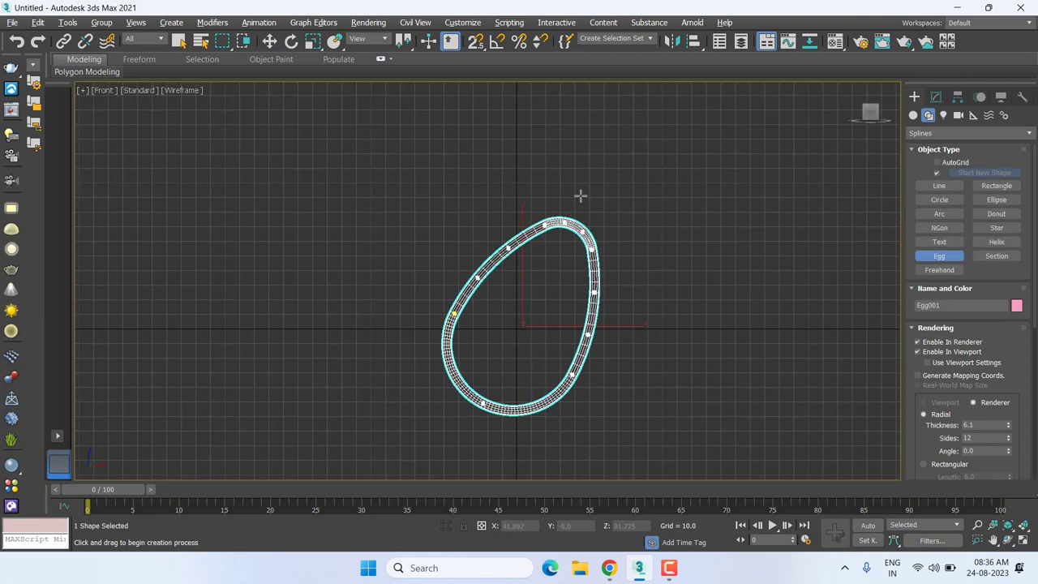
drag(458, 153, 544, 160)
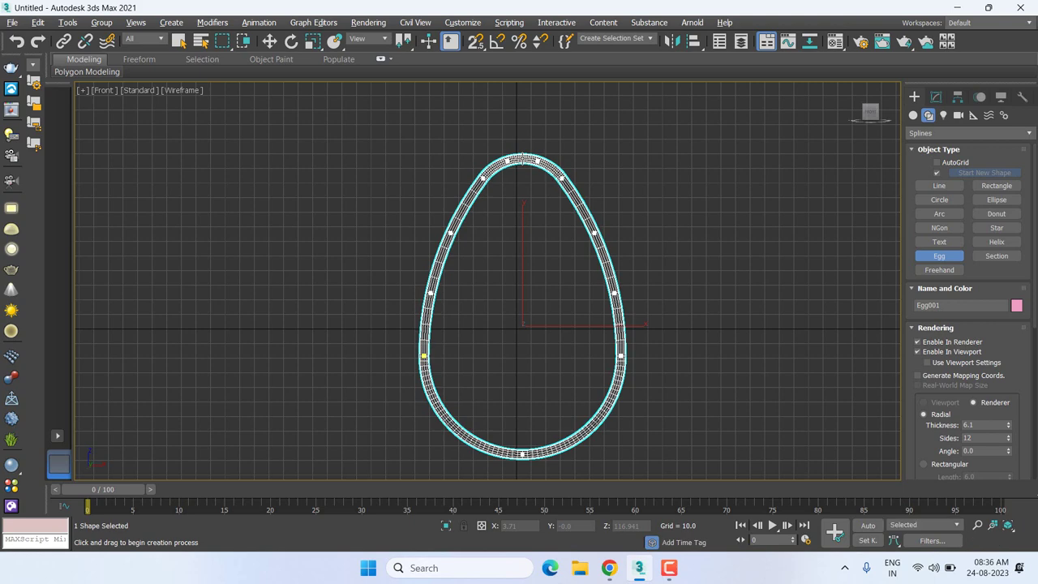
key(Delete)
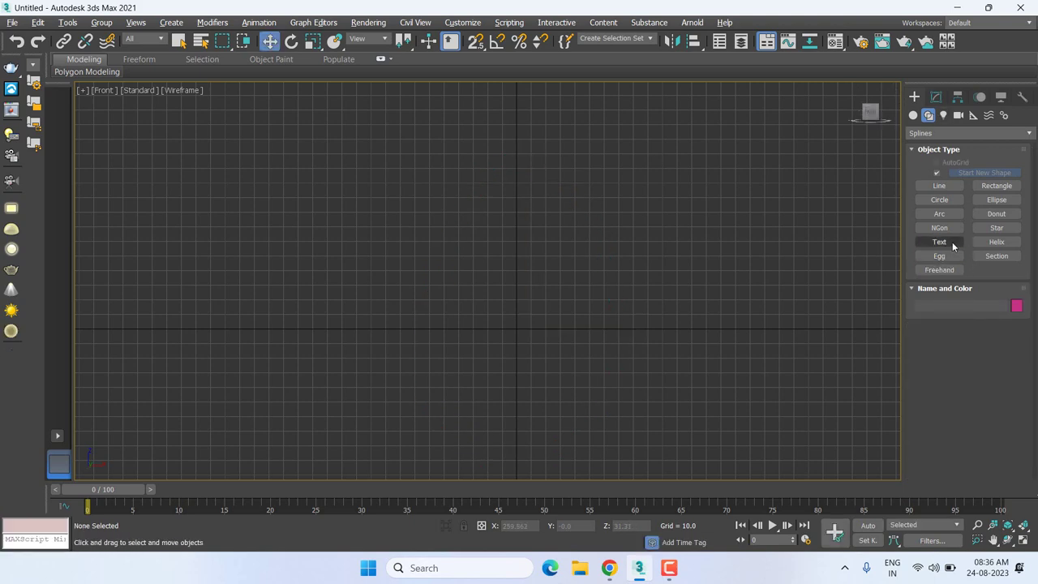
click(950, 256)
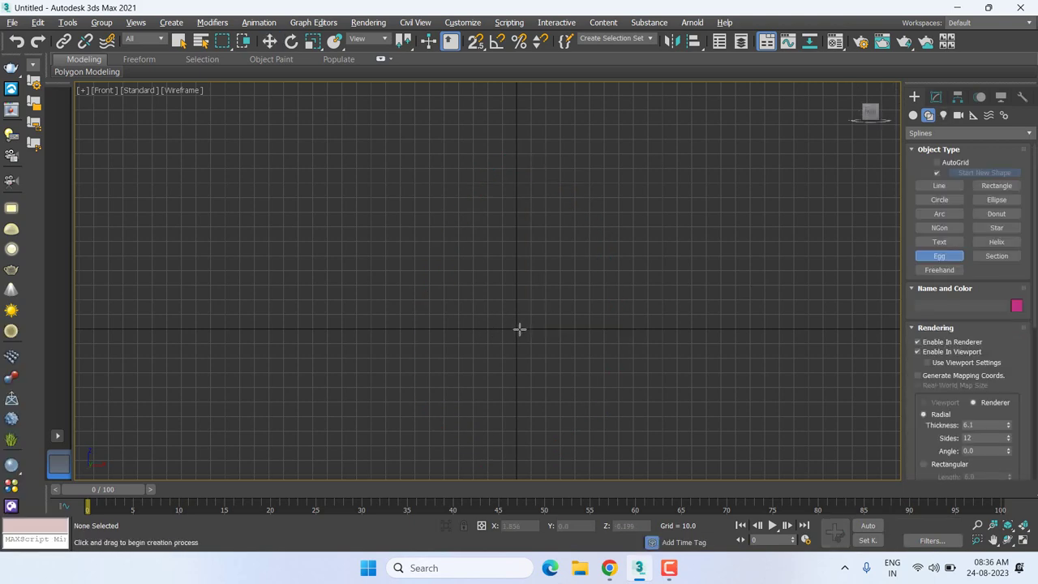
drag(518, 328, 636, 479)
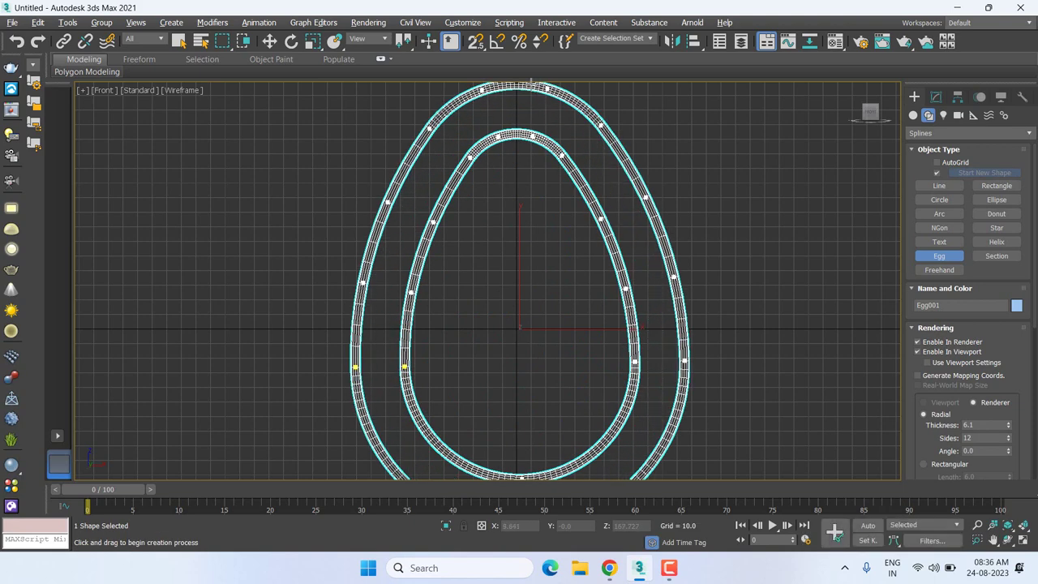
click(531, 101)
right_click(530, 102)
Turn off Enable In Viewport so the egg no longer shows as a thick tube.
click(935, 96)
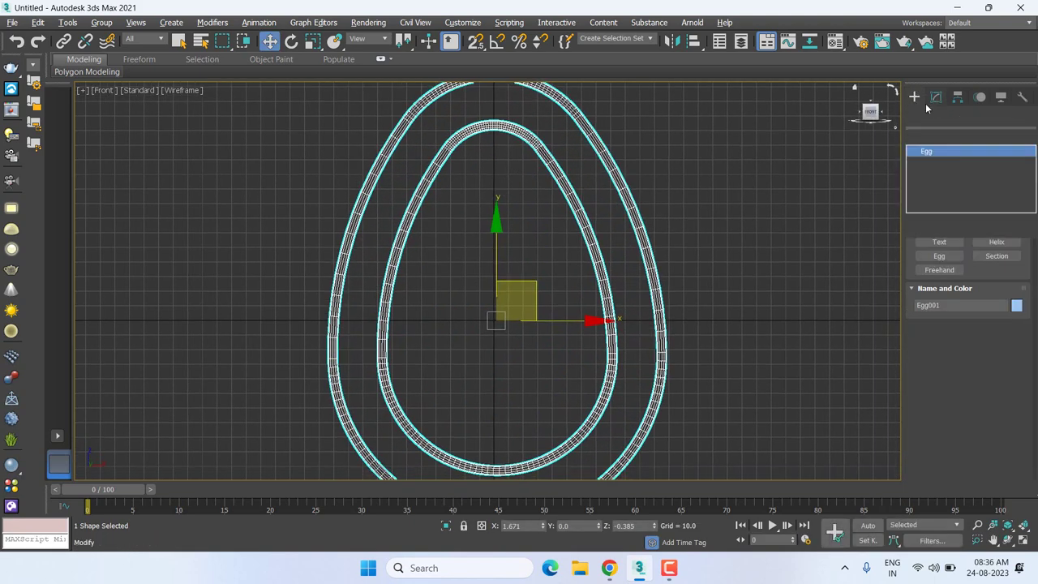
scroll(435, 247, down, 3)
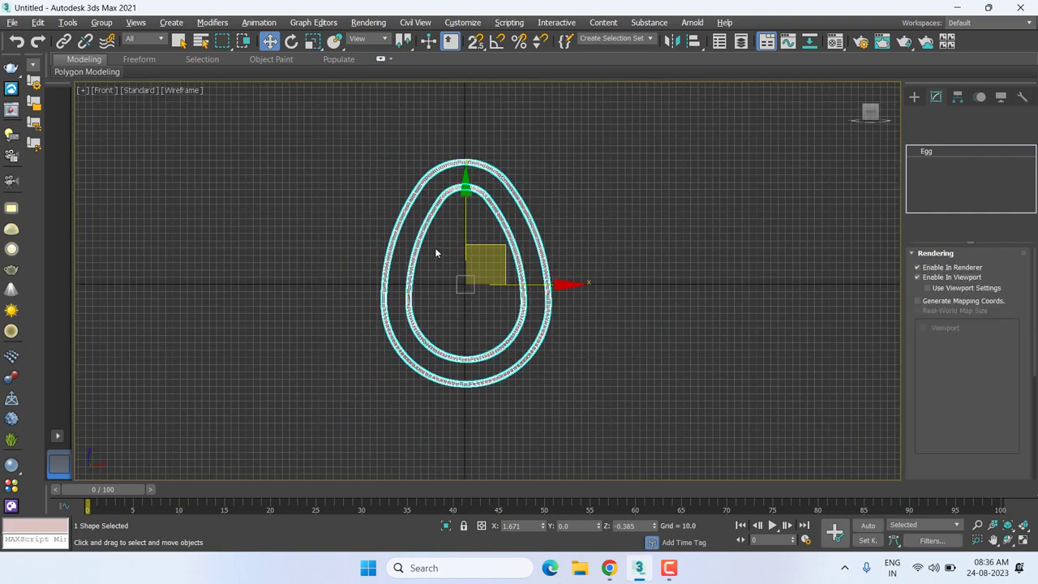
click(916, 277)
middle_drag(571, 344, 584, 324)
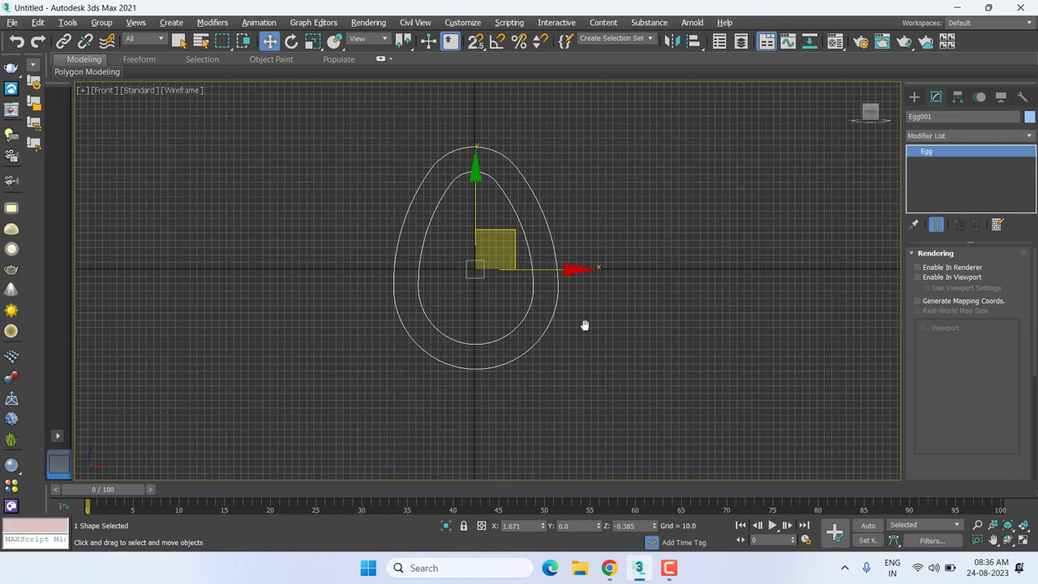
scroll(913, 427, down, 5)
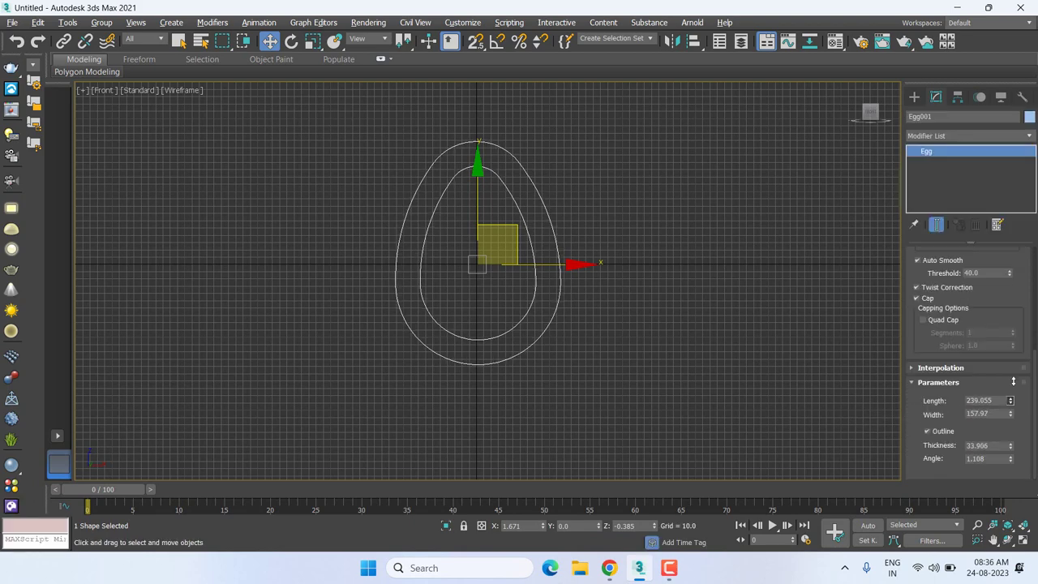
Increase the egg's length and width, toggle its Outline off and on, and thicken the outline.
drag(1010, 400, 1031, 162)
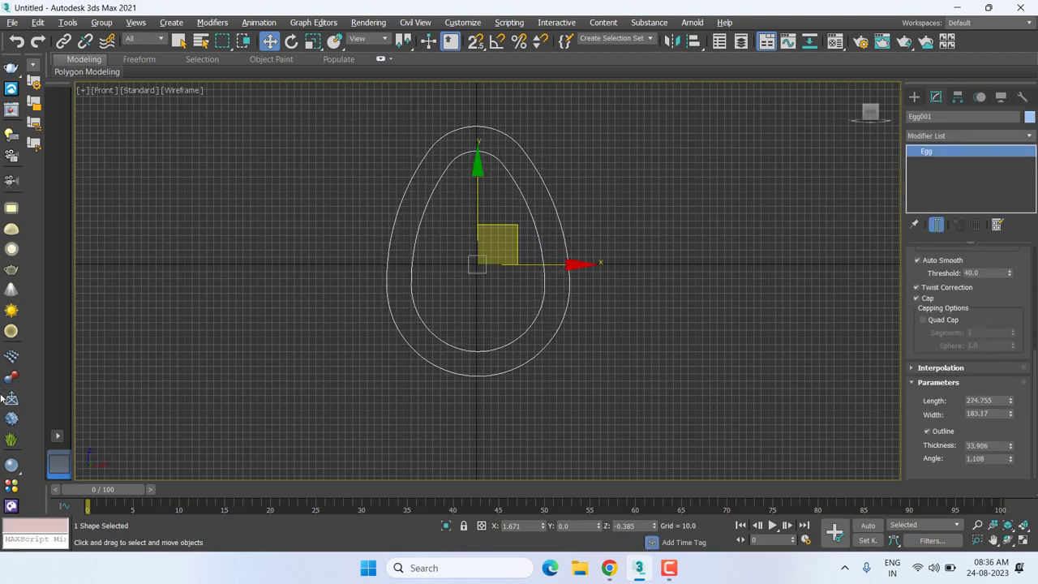
mouse_move(1010, 414)
mouse_down()
mouse_move(1011, 381)
mouse_move(1011, 430)
mouse_up()
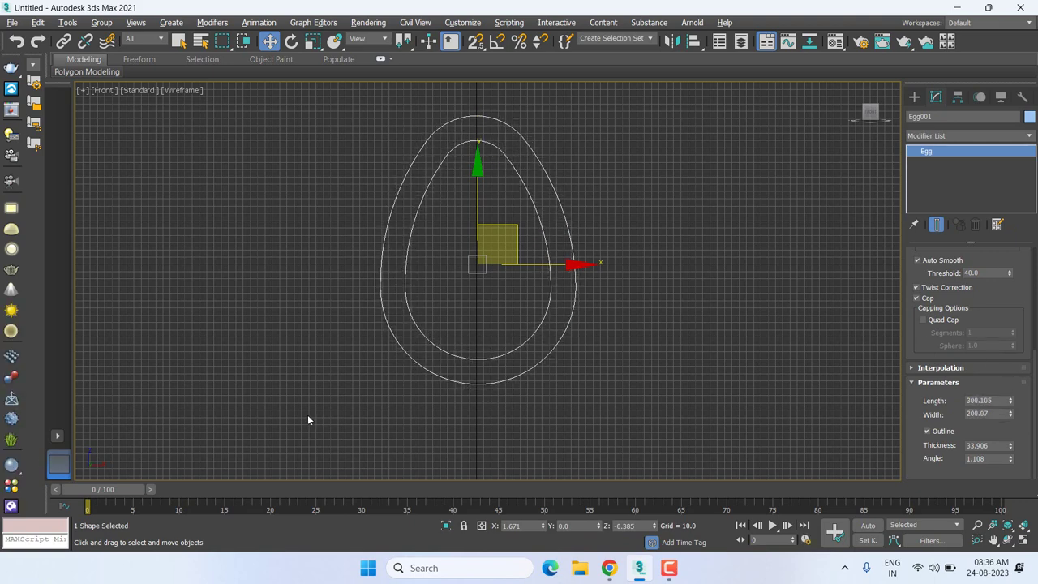
click(933, 436)
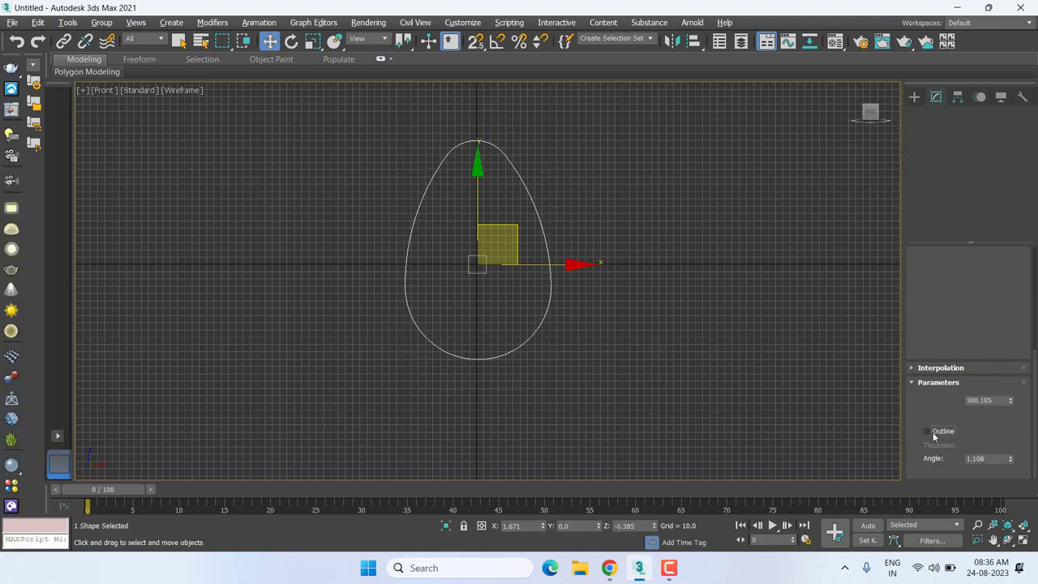
click(933, 436)
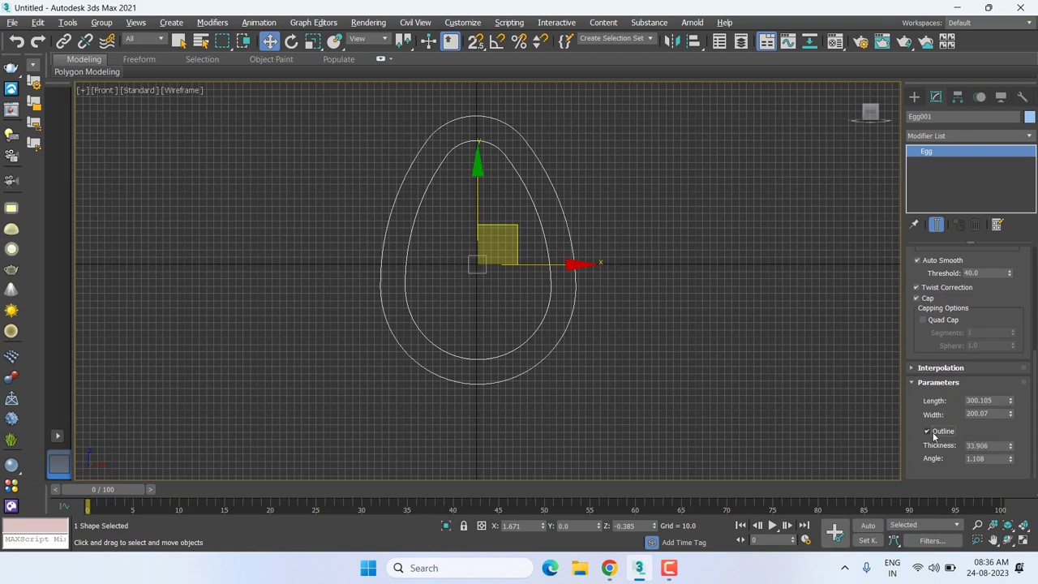
mouse_move(1010, 446)
mouse_down()
mouse_move(1021, 117)
mouse_move(1029, 455)
mouse_up()
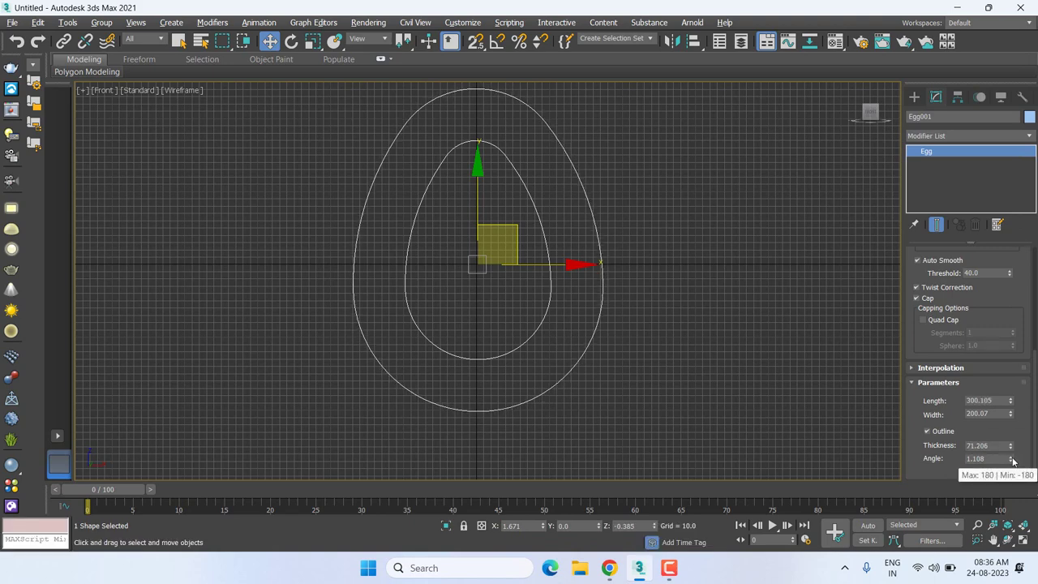
Try a new egg Angle, undo it with Ctrl+Z, then delete the egg.
mouse_move(1010, 459)
mouse_move(1011, 461)
mouse_down()
mouse_move(29, 514)
mouse_move(79, 284)
mouse_move(309, 510)
mouse_up()
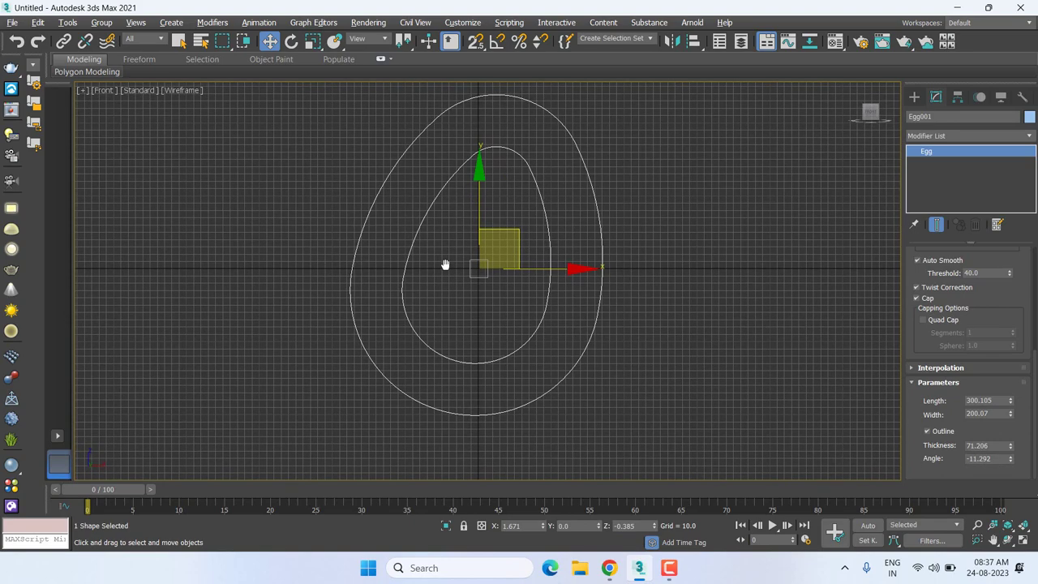
key(ctrl+z)
mouse_move(448, 265)
middle_down()
mouse_move(461, 278)
mouse_move(448, 298)
middle_up()
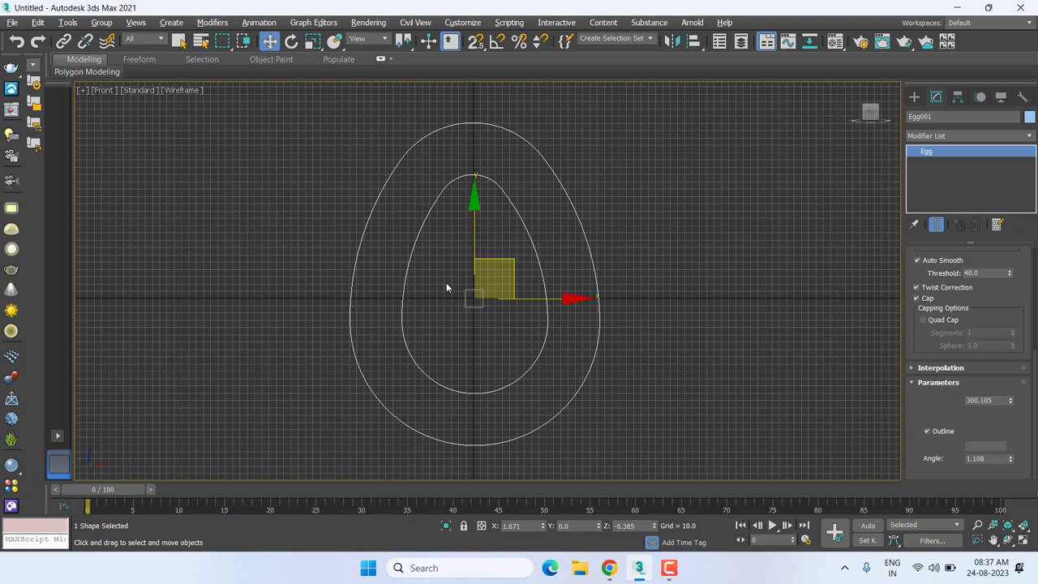
key(Delete)
Switch to Perspective view and bring up the Standard Primitives geometry list.
click(912, 97)
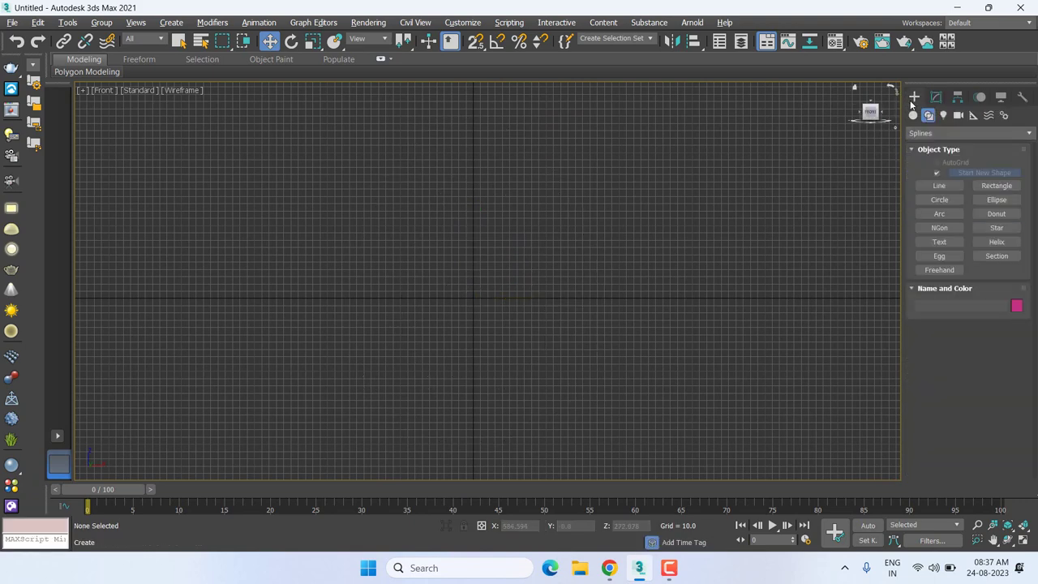
click(996, 256)
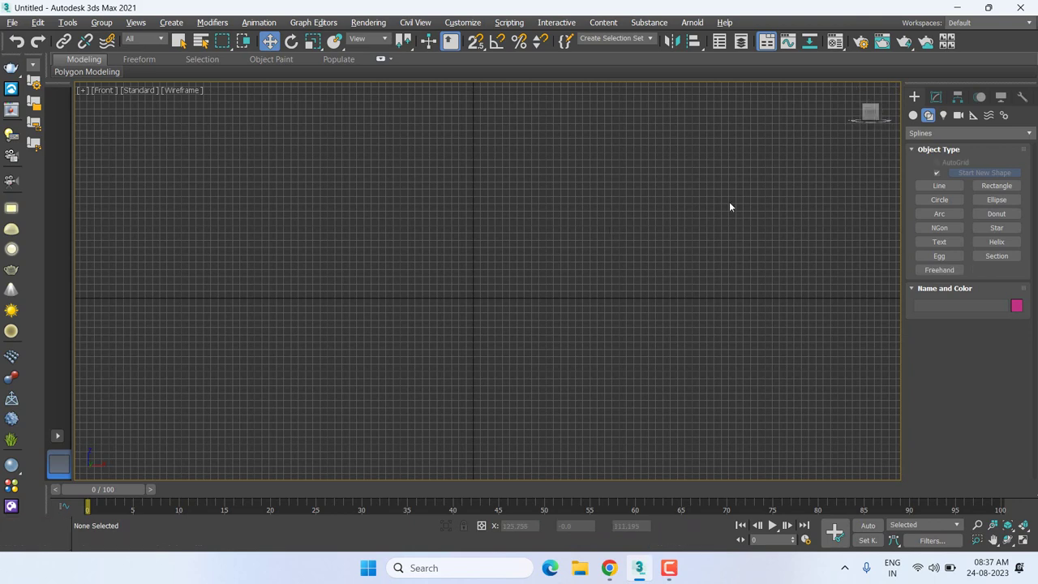
key(p)
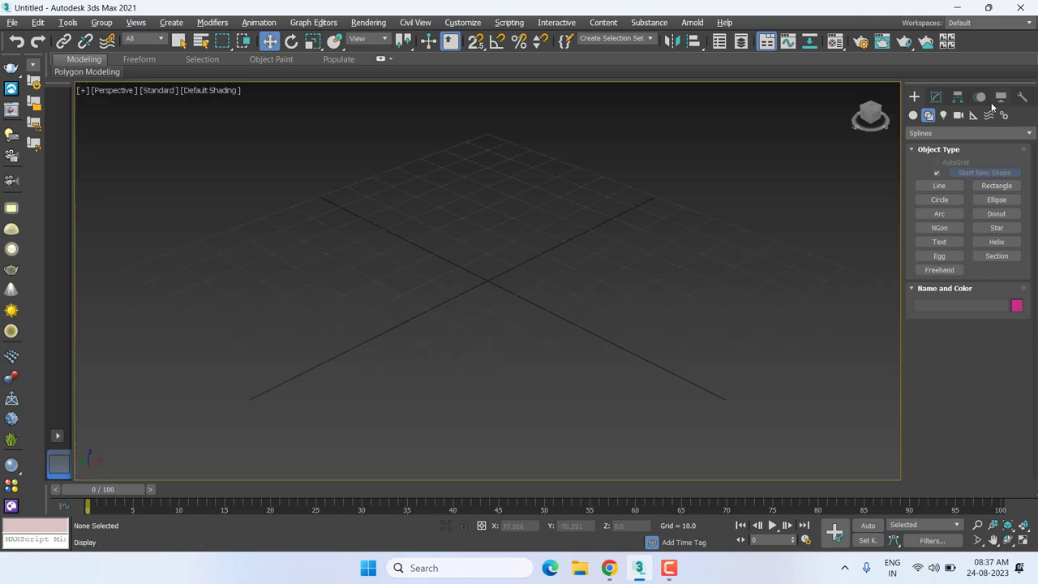
click(912, 115)
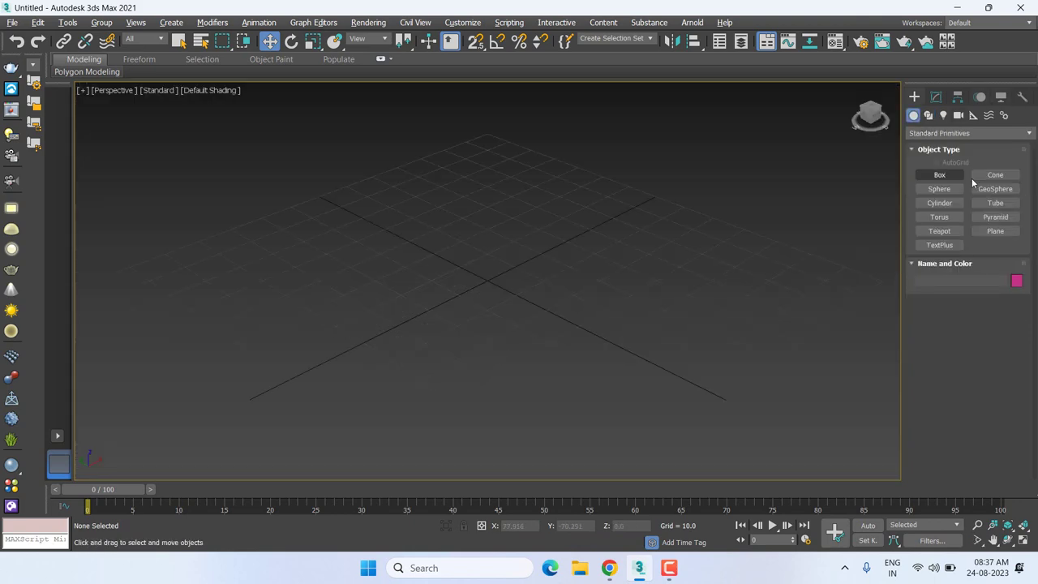
click(930, 136)
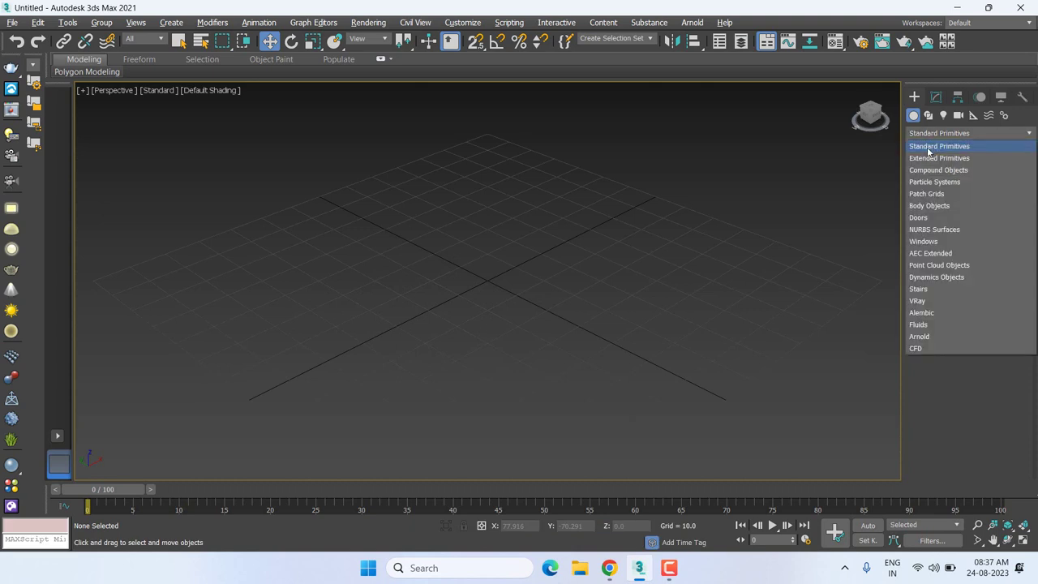
click(932, 146)
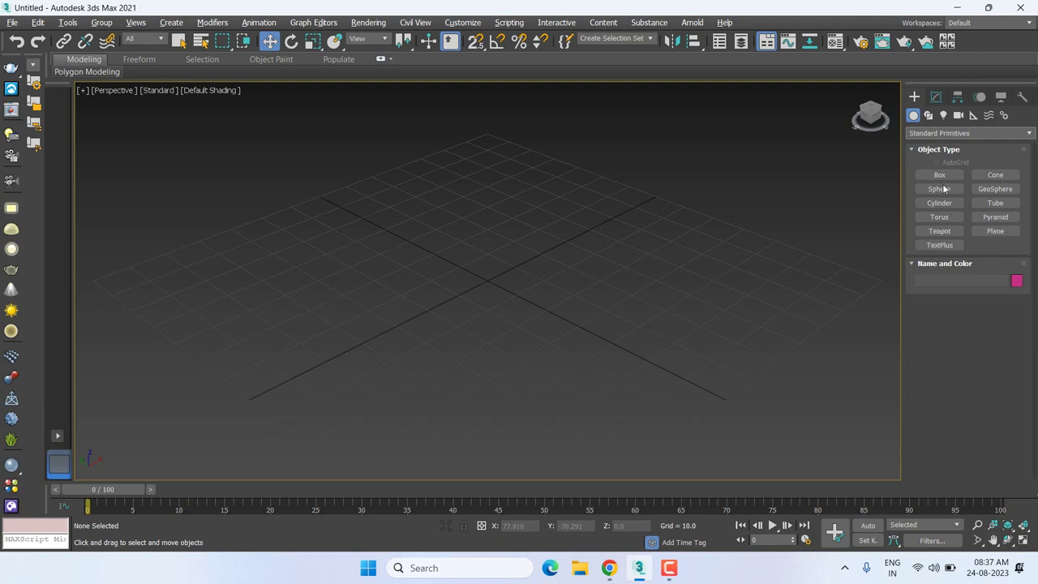
Drag out a Teapot primitive from the grid centre.
click(938, 231)
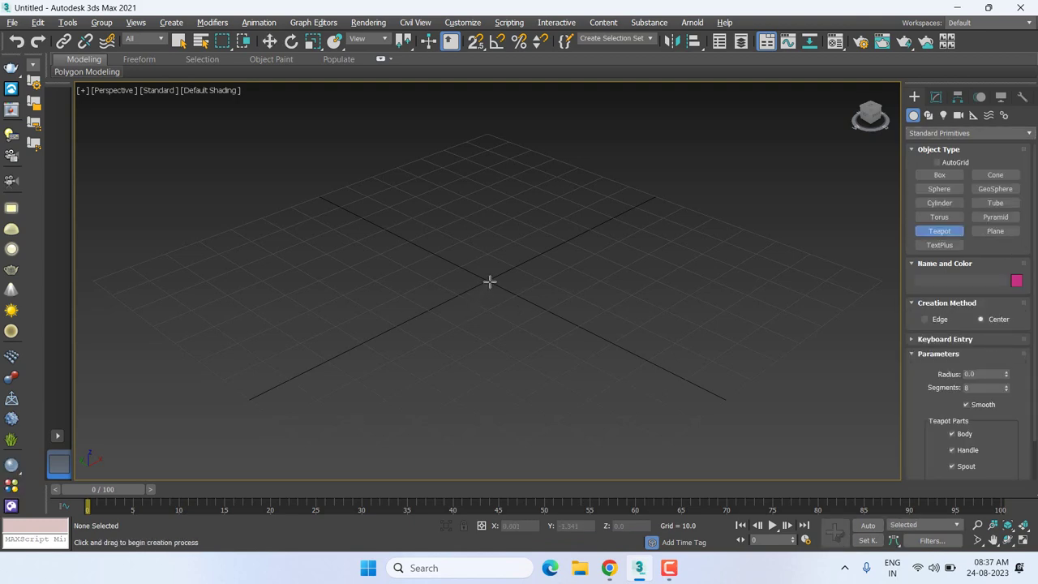
drag(490, 281, 616, 345)
key(w)
scroll(624, 322, down, 3)
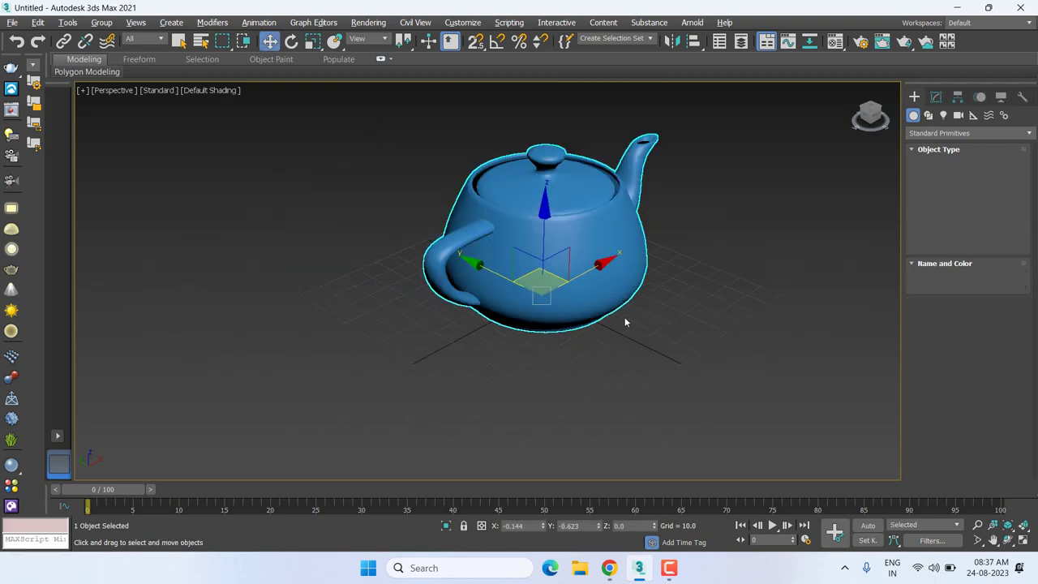
middle_drag(624, 322, 564, 355)
Draw a Section plane across the teapot in Front view and move it onto the teapot.
click(928, 115)
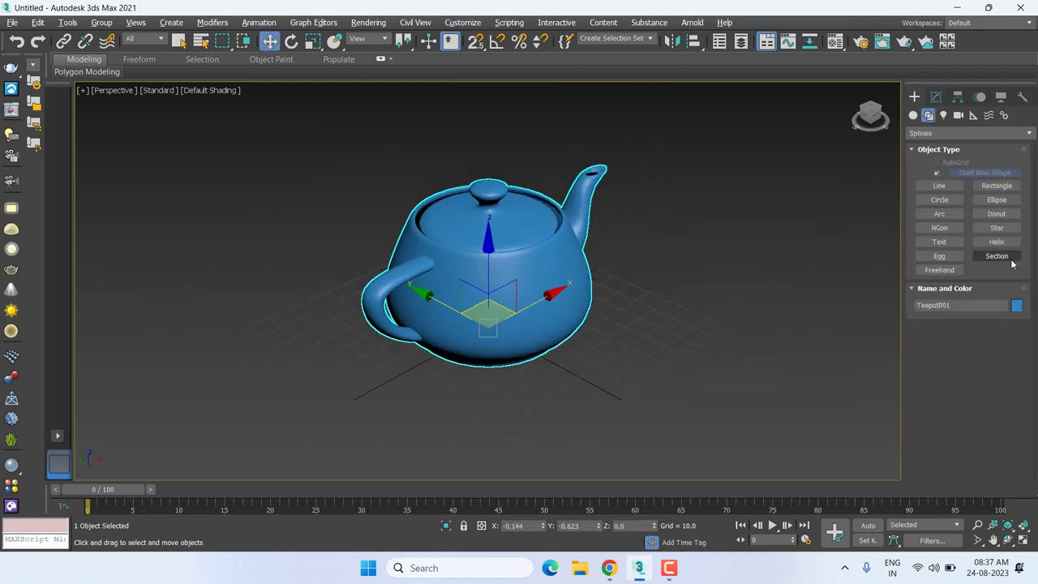
click(1013, 260)
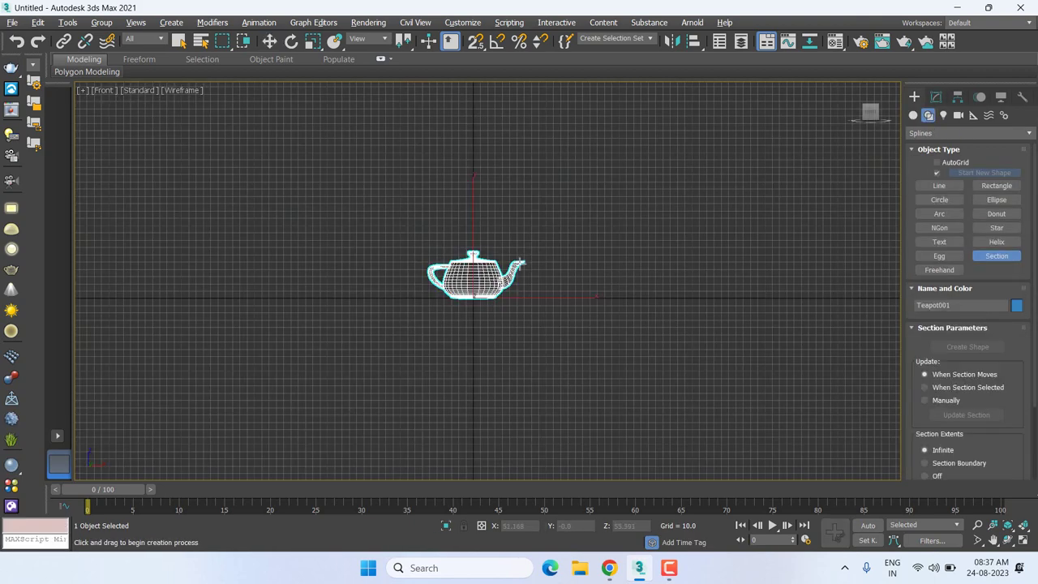
key(f)
mouse_move(430, 209)
mouse_down()
mouse_move(650, 377)
mouse_move(611, 331)
mouse_up()
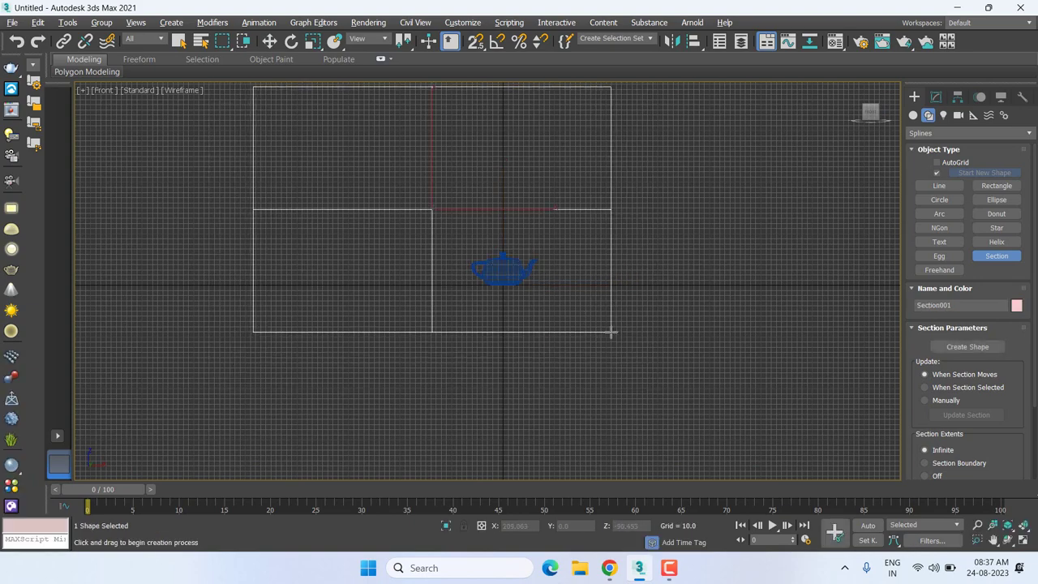
key(w)
drag(455, 172, 528, 231)
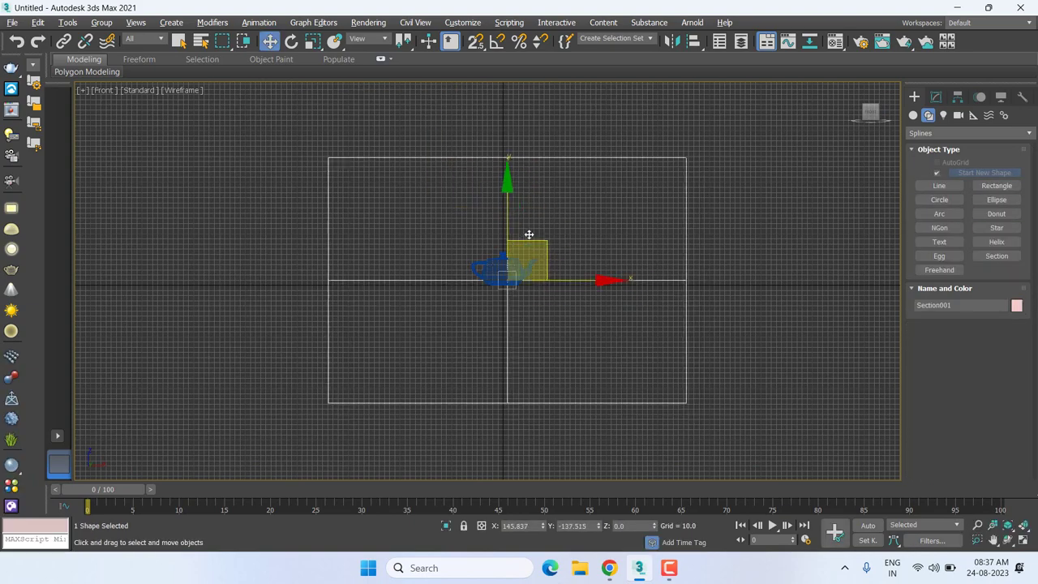
In Perspective view, slide the section plane across the teapot until the yellow cut line crosses it.
key(p)
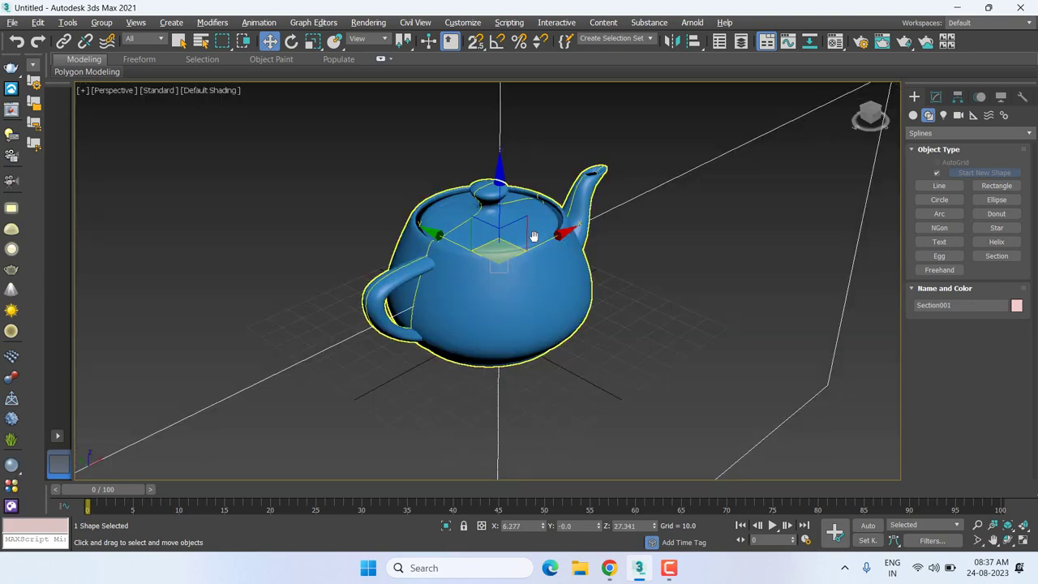
scroll(533, 232, down, 3)
click(938, 96)
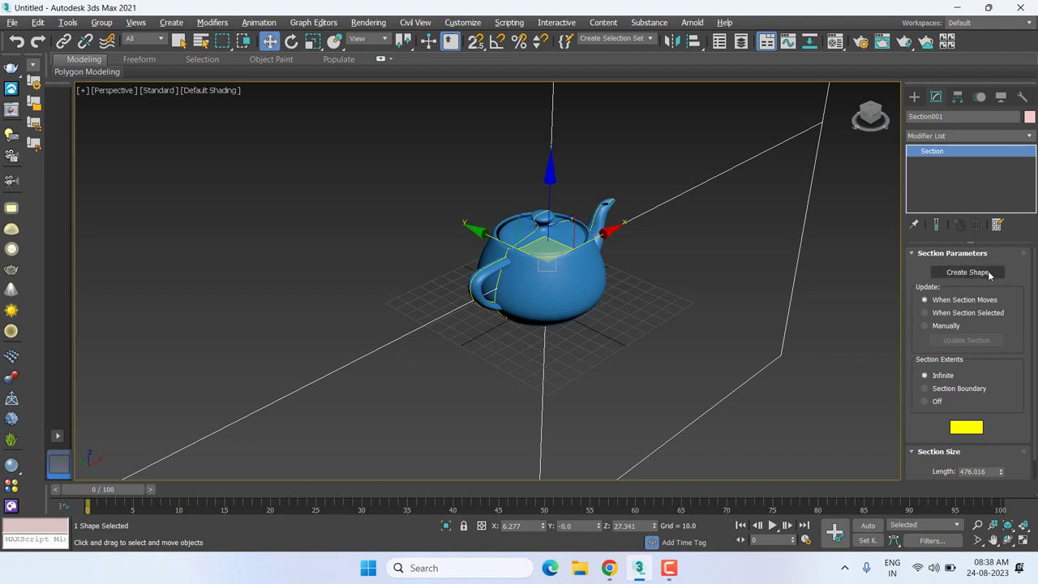
scroll(534, 259, up, 4)
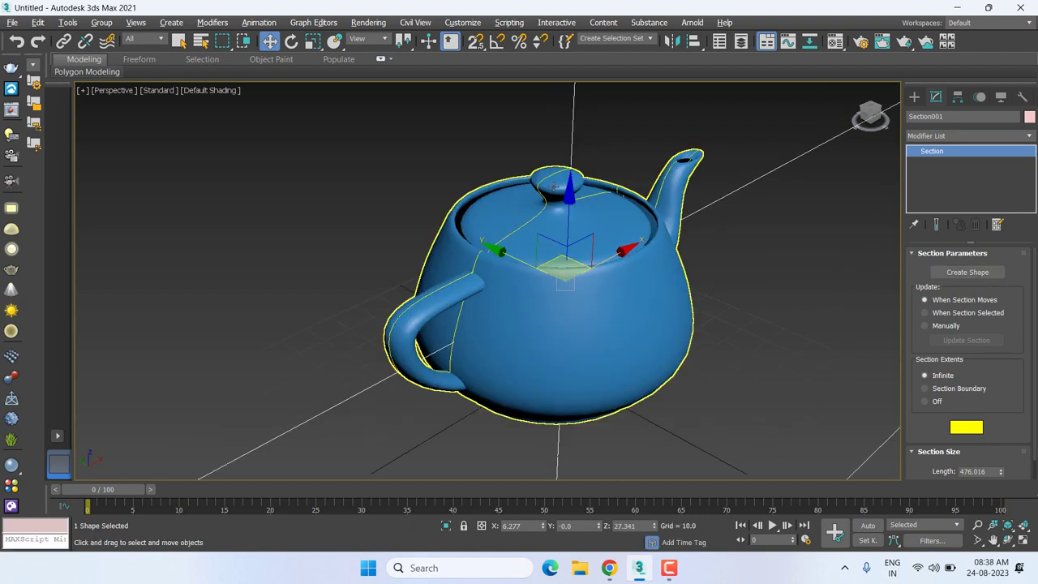
drag(516, 245, 566, 284)
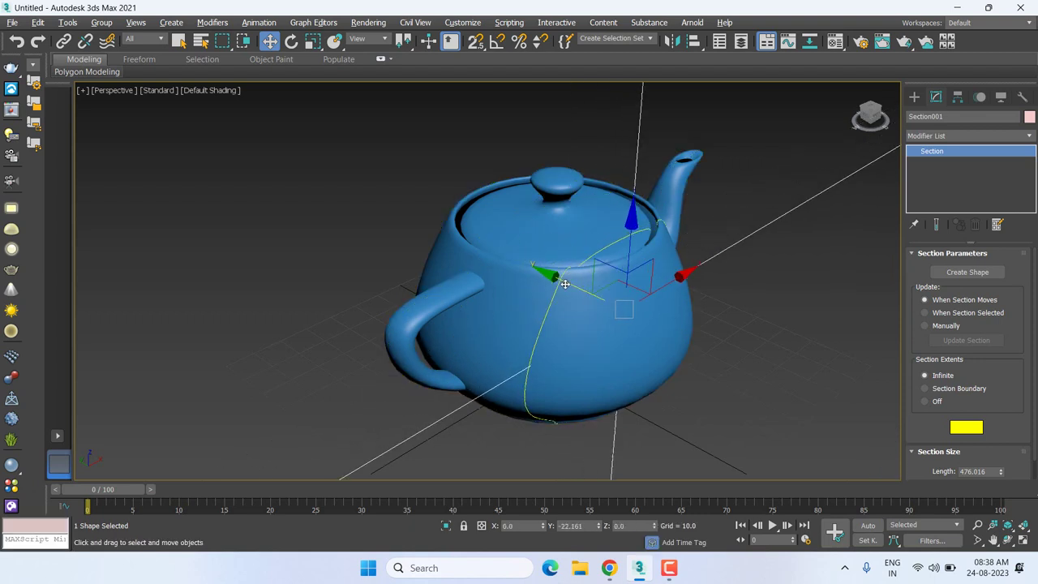
mouse_move(565, 284)
mouse_down()
mouse_move(486, 256)
mouse_move(504, 264)
mouse_up()
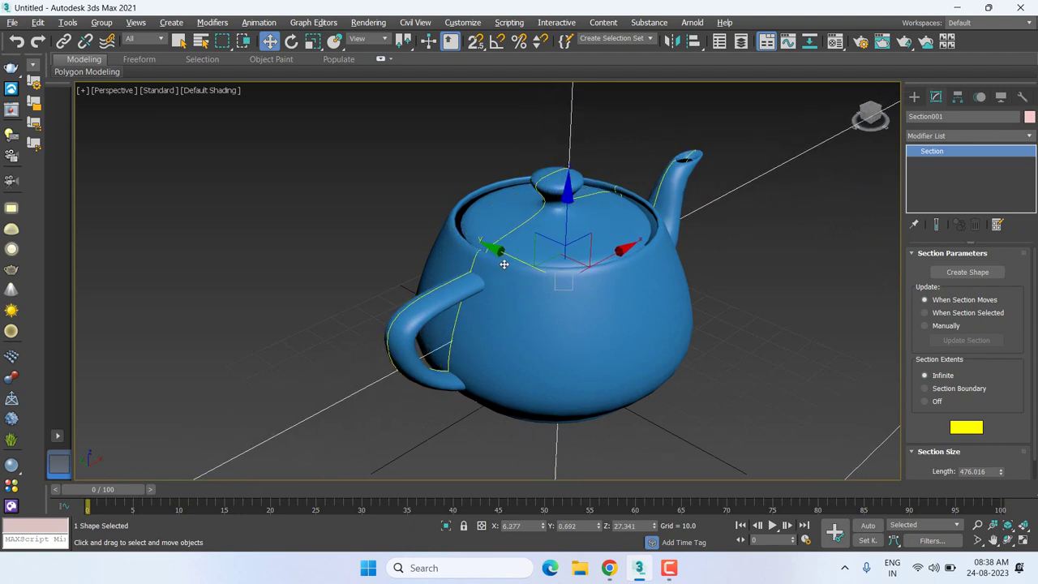
Create a spline named SShape001 from the section cut.
click(964, 276)
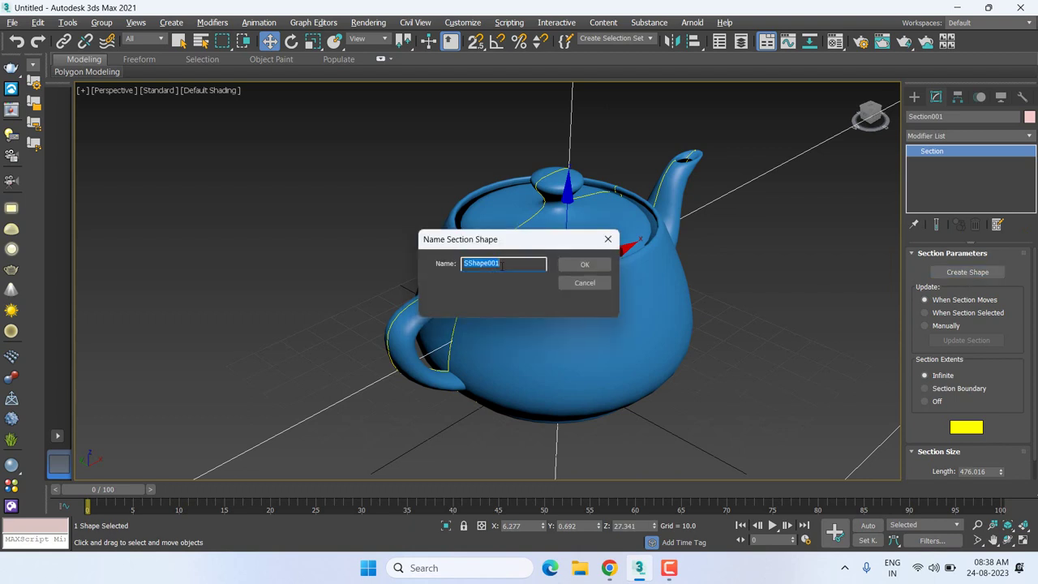
click(589, 267)
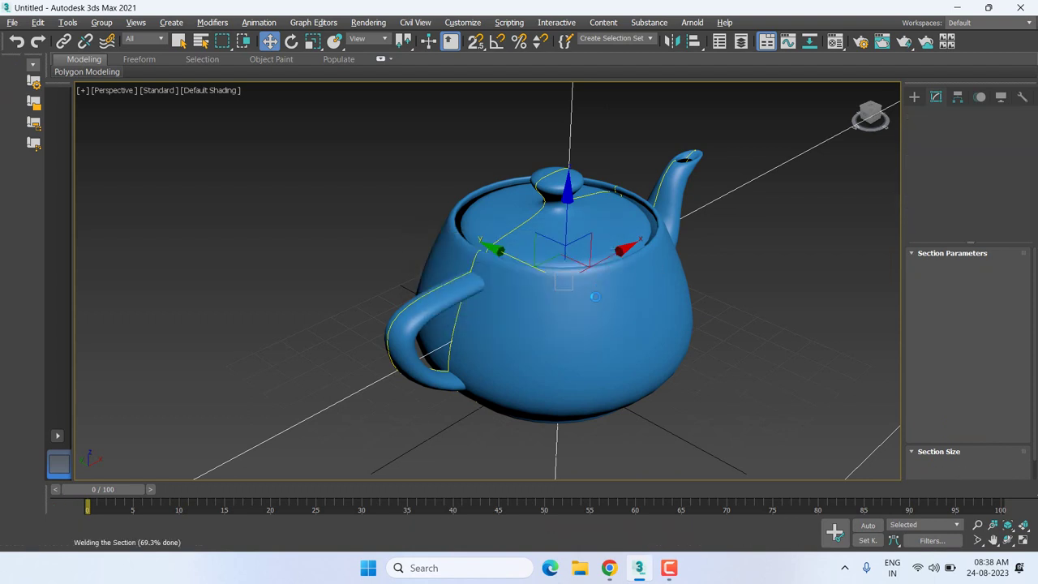
scroll(632, 302, down, 2)
scroll(628, 304, down, 3)
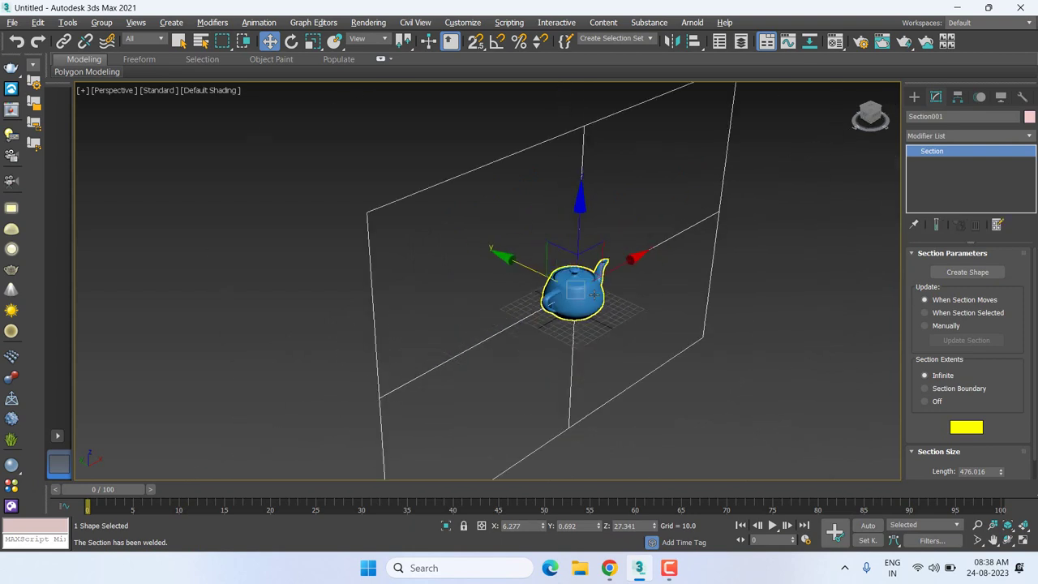
Move the teapot off to the upper right and select the new SShape001 spline.
click(626, 306)
click(602, 283)
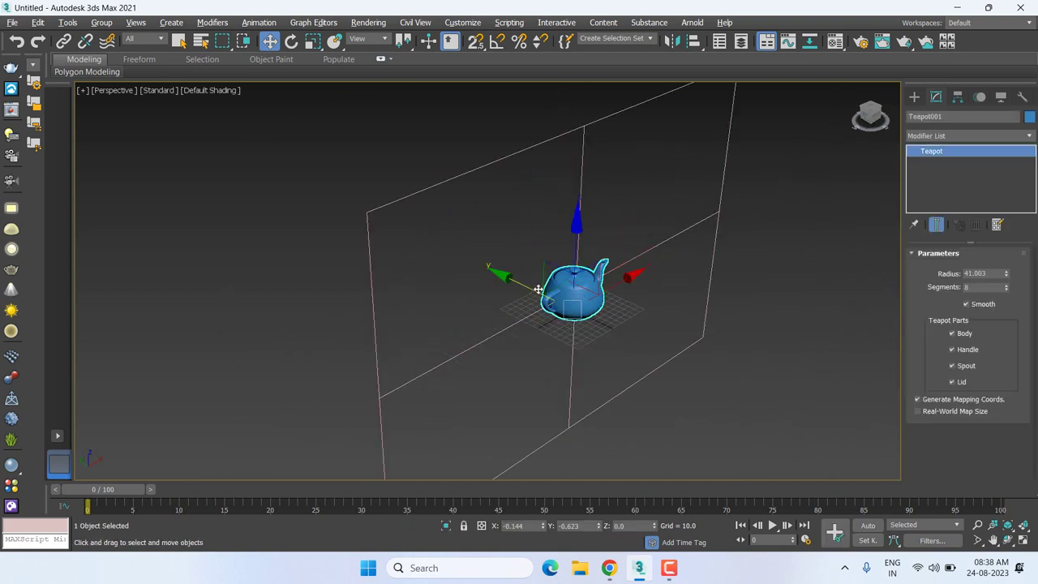
drag(616, 281, 816, 183)
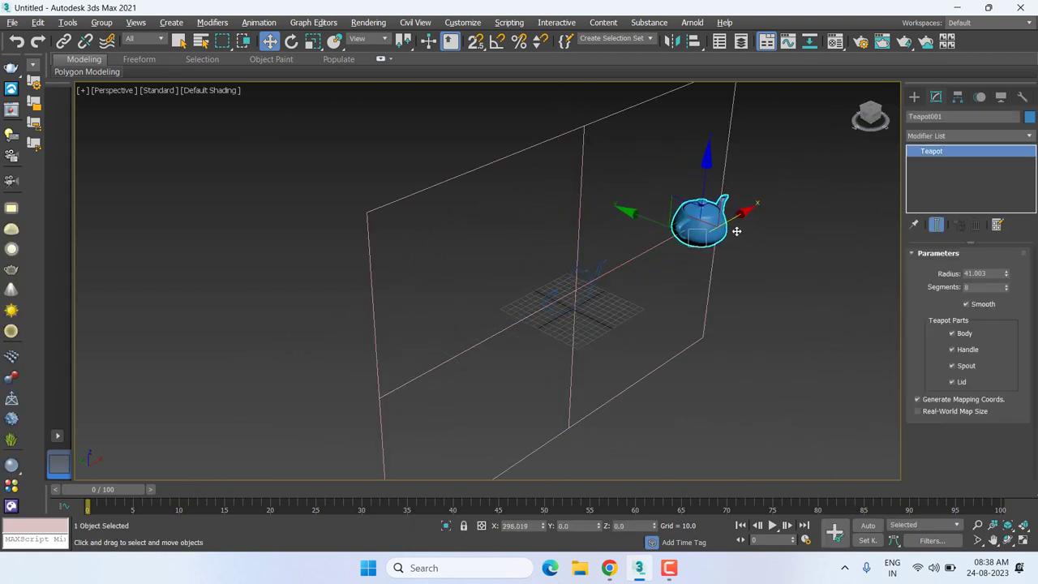
click(591, 263)
scroll(591, 264, up, 5)
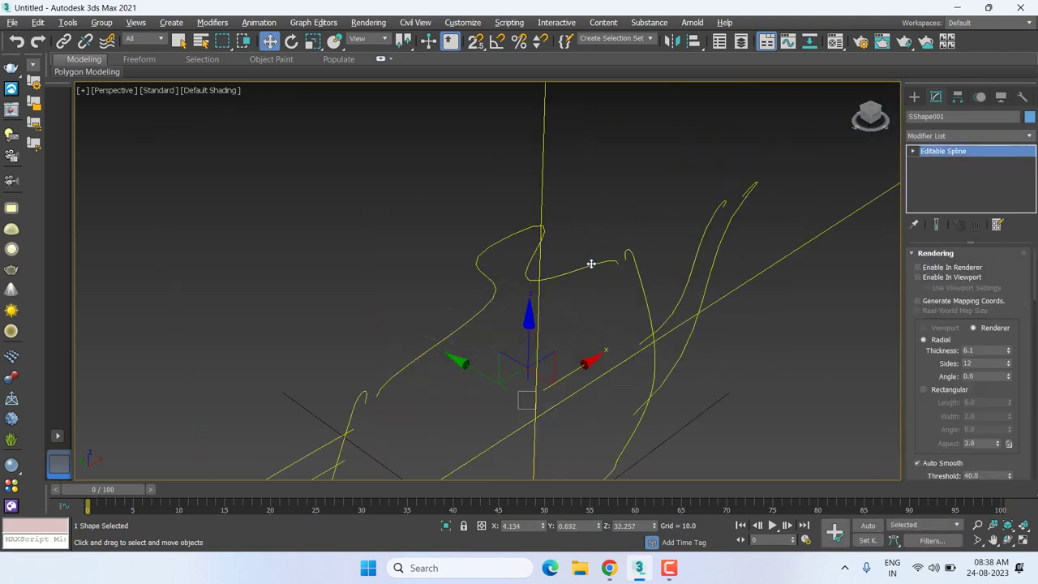
middle_drag(591, 264, 522, 208)
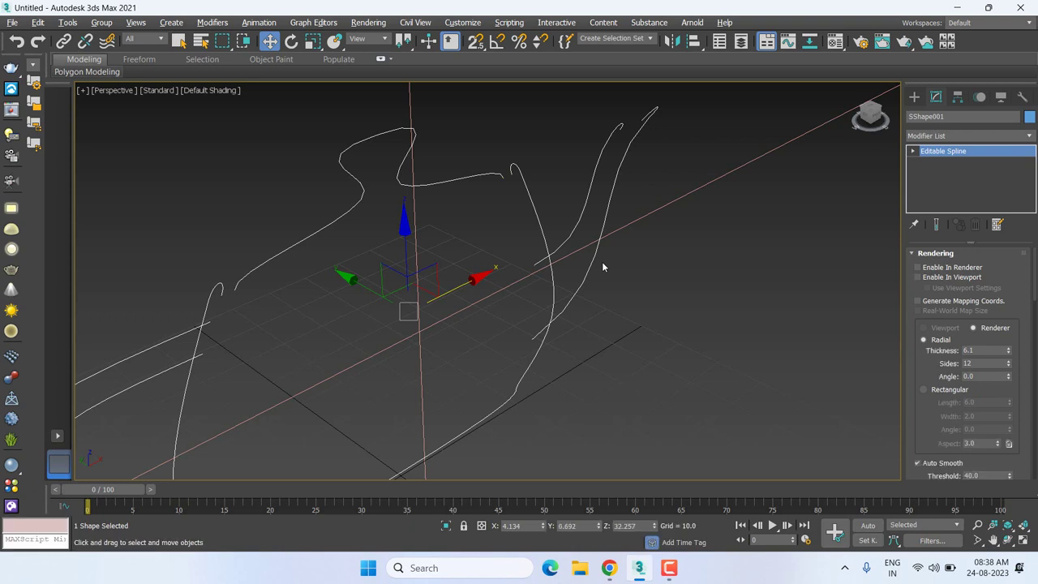
scroll(570, 260, down, 5)
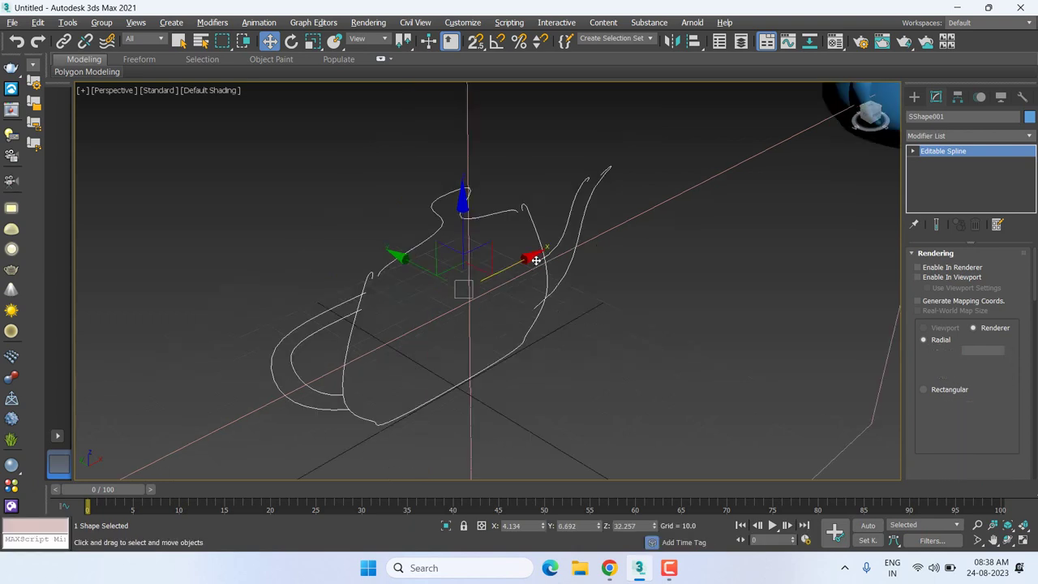
click(17, 24)
mouse_move(27, 209)
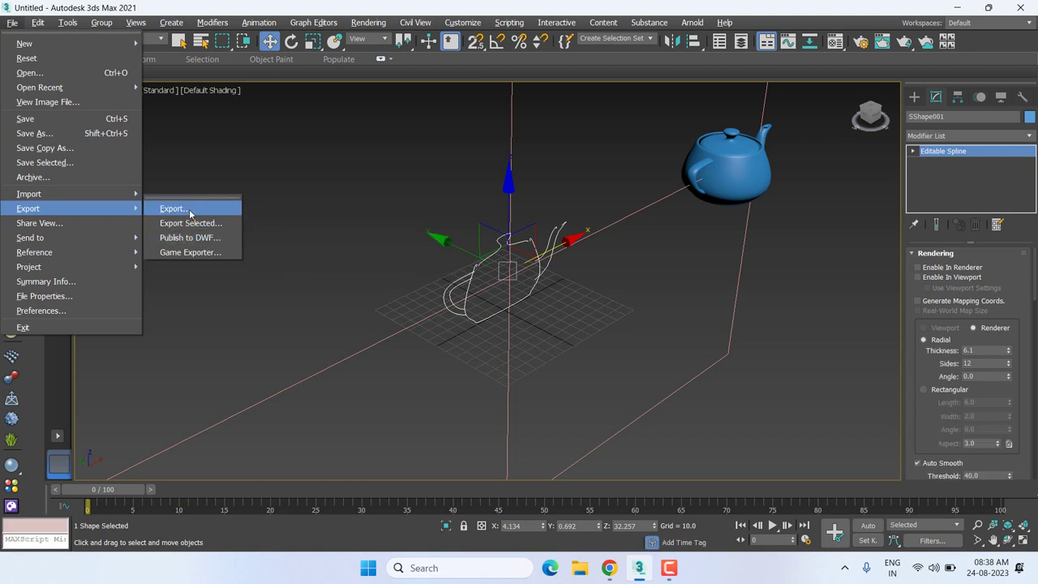
Start an export with AutoCAD (*.dwg) as the file type, then cancel without saving.
click(188, 211)
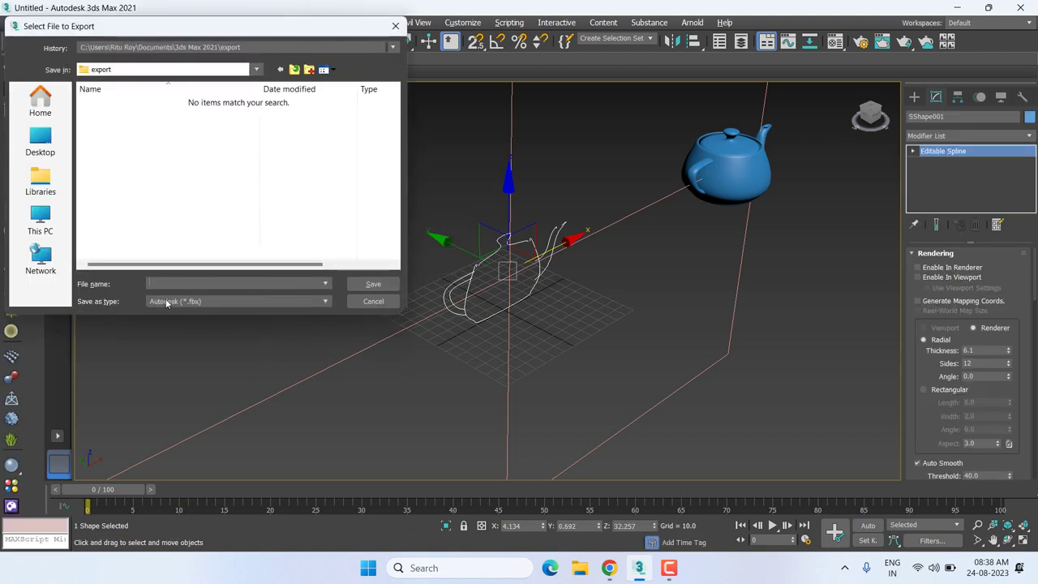
click(180, 300)
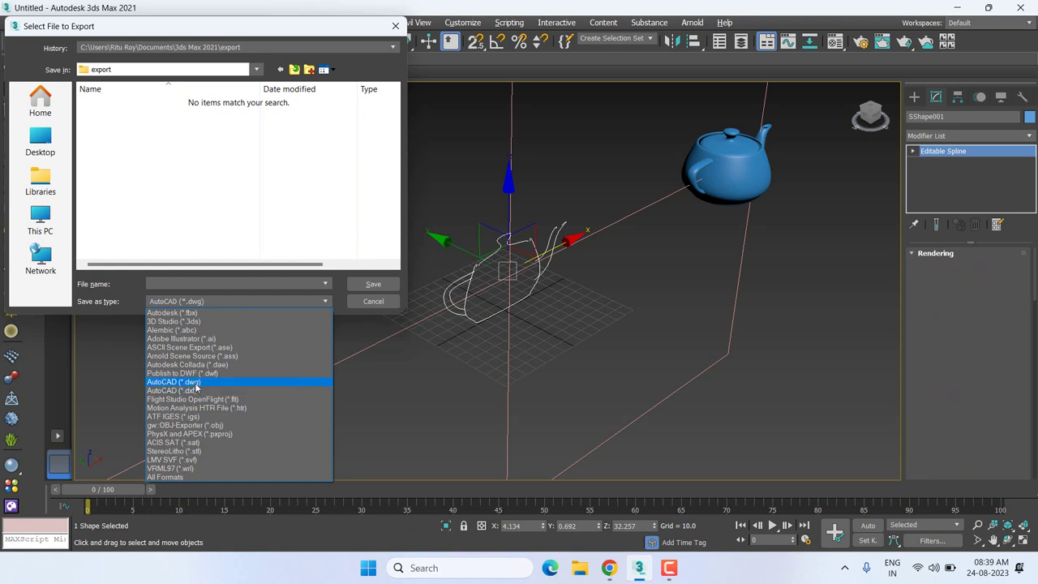
click(196, 382)
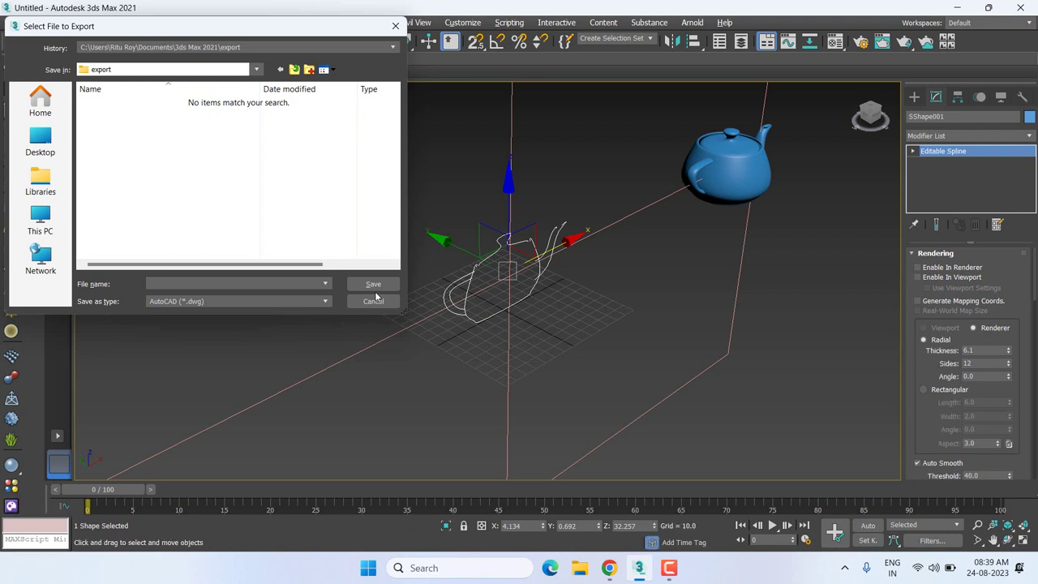
click(376, 300)
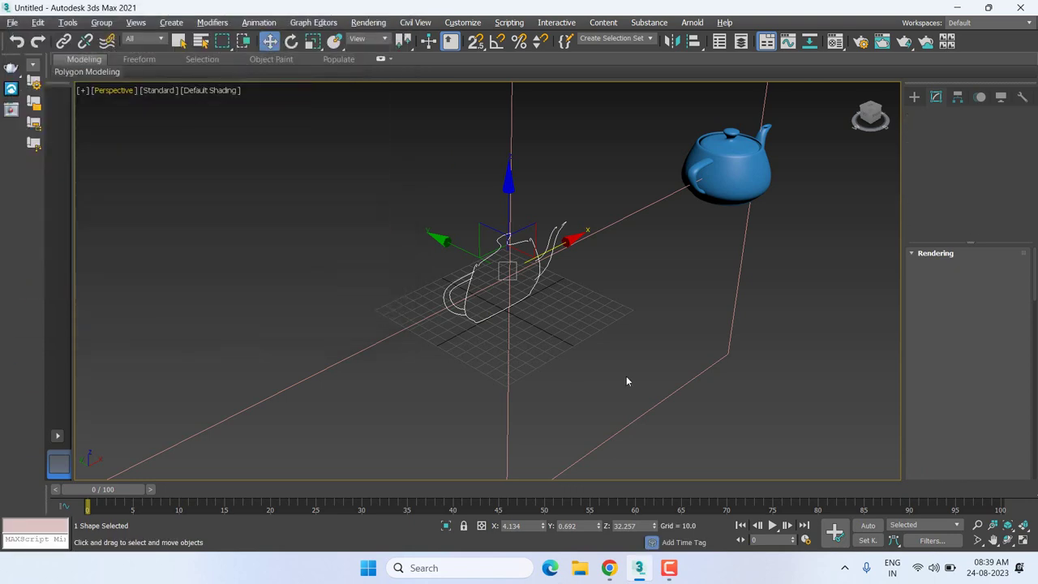
mouse_move(626, 375)
middle_down()
mouse_move(599, 355)
mouse_move(601, 373)
mouse_move(589, 300)
mouse_move(583, 319)
middle_up()
scroll(590, 301, down, 2)
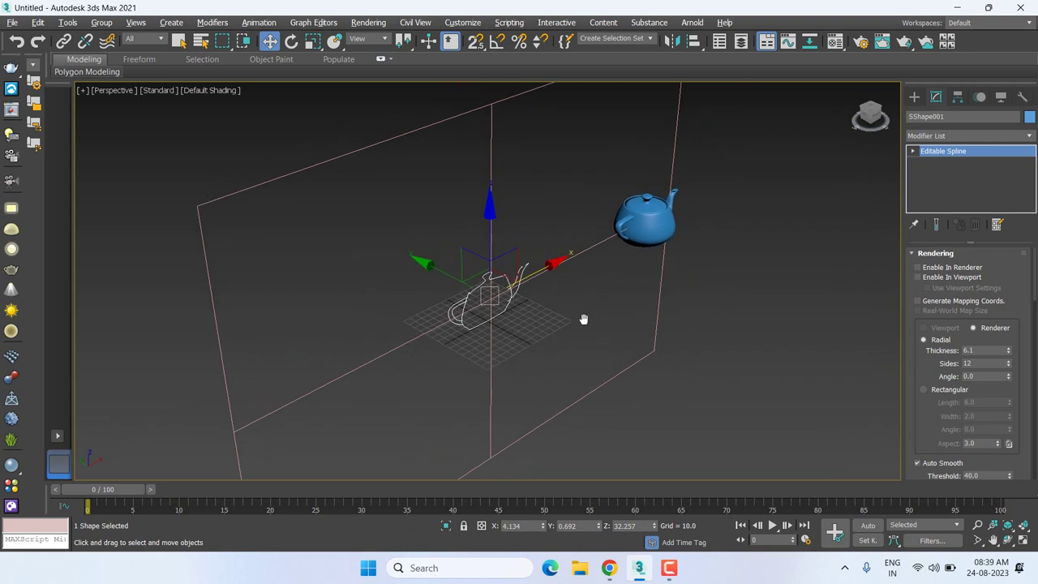
Delete the section plane and the teapot from the scene.
click(583, 319)
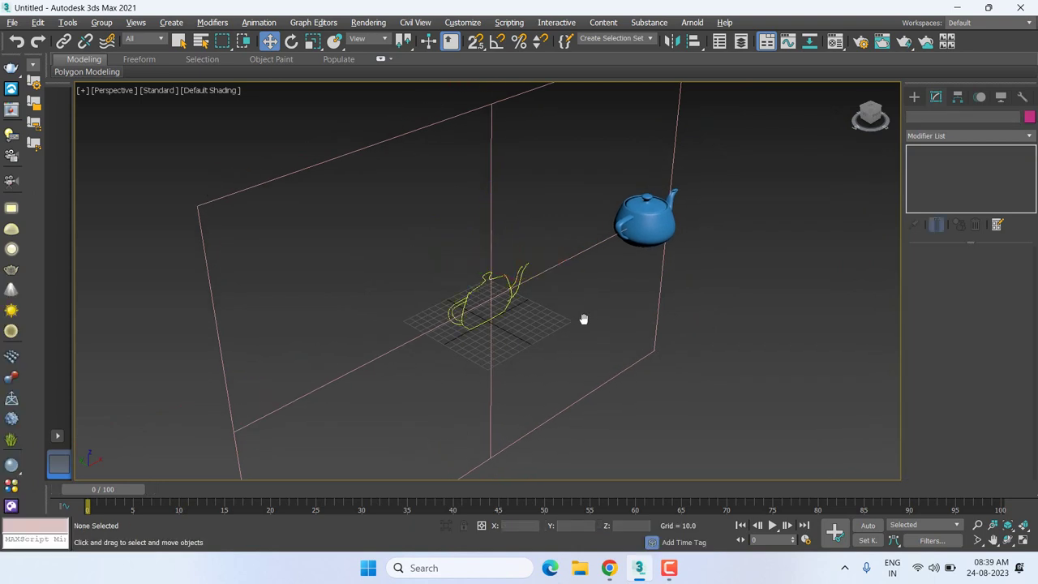
mouse_move(583, 318)
middle_down()
mouse_move(567, 319)
mouse_move(573, 309)
middle_up()
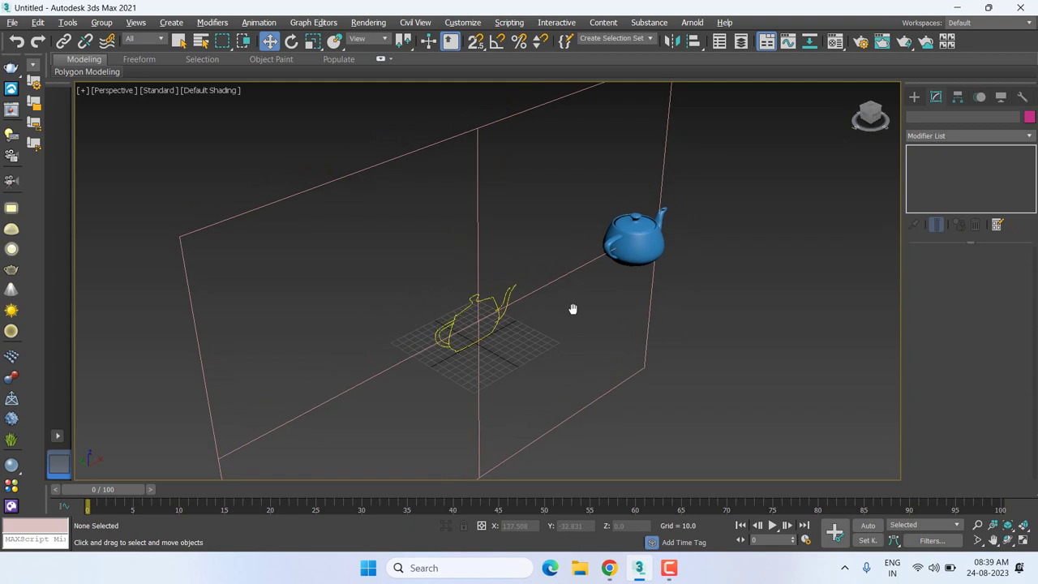
click(476, 288)
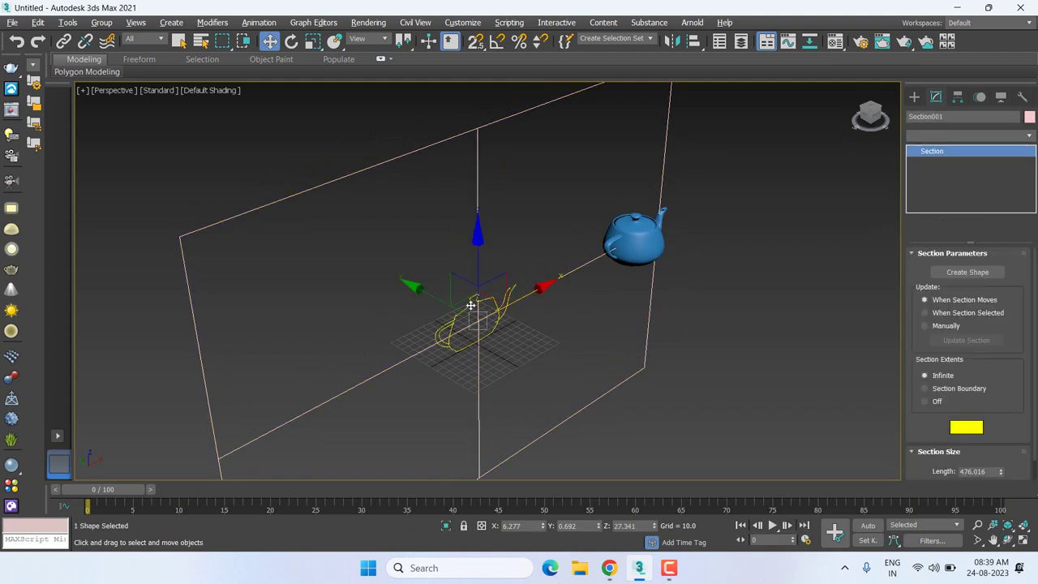
key(Delete)
key(ctrl+a)
key(Delete)
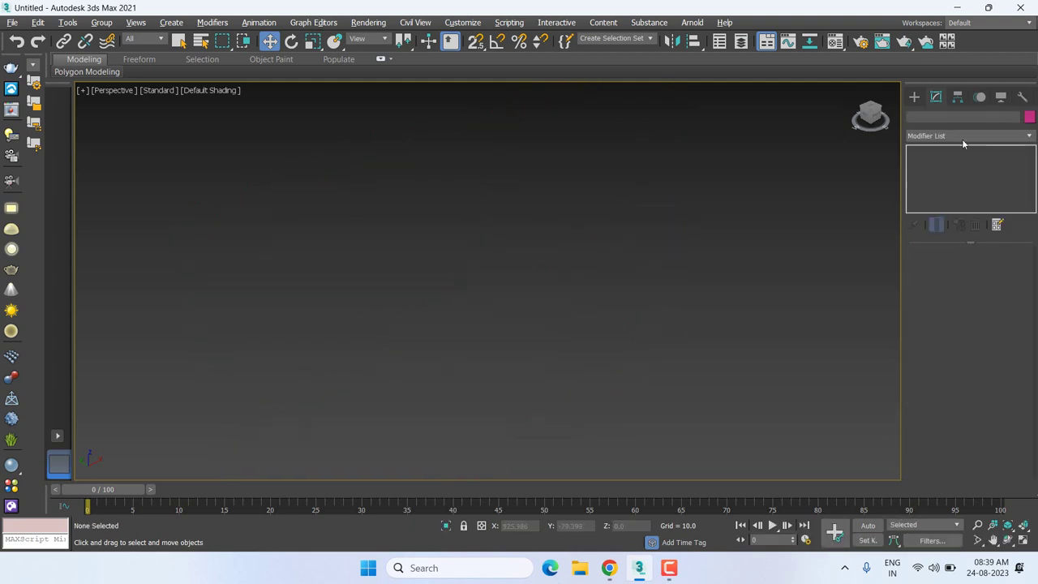
Place a Text spline reading "MAX Text" at the grid centre in Front view.
click(915, 96)
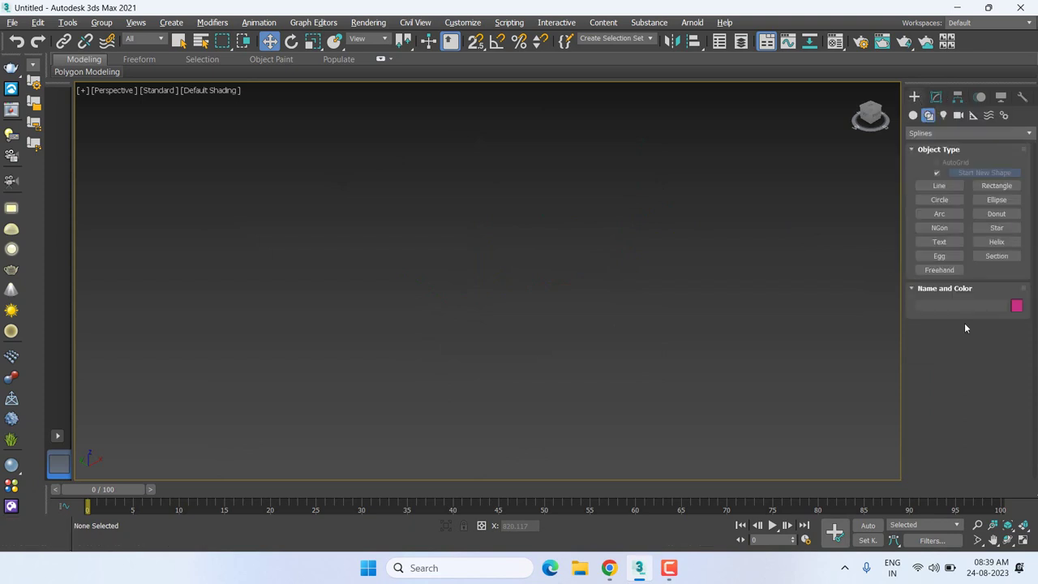
click(940, 243)
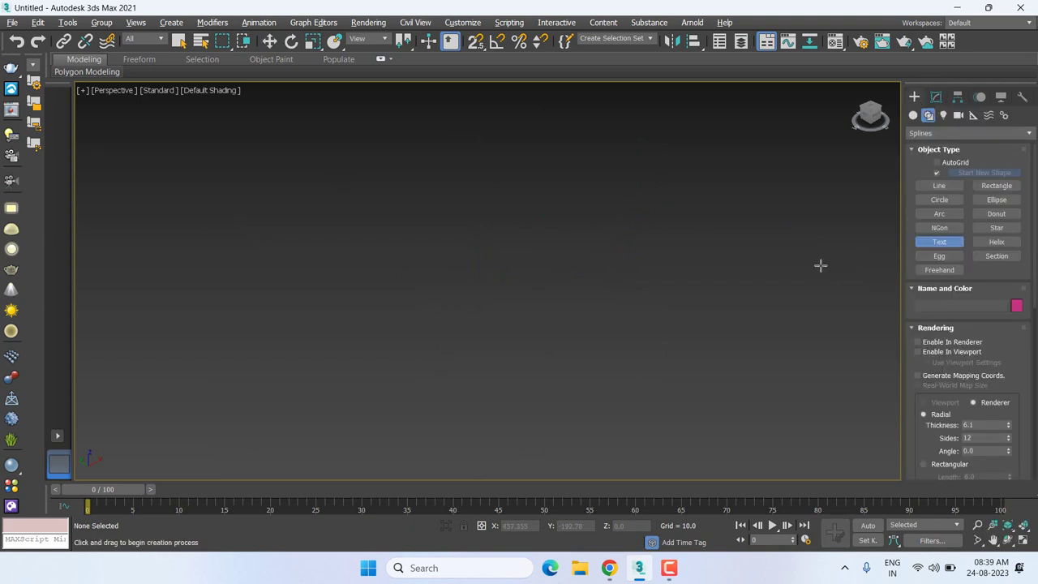
key(f)
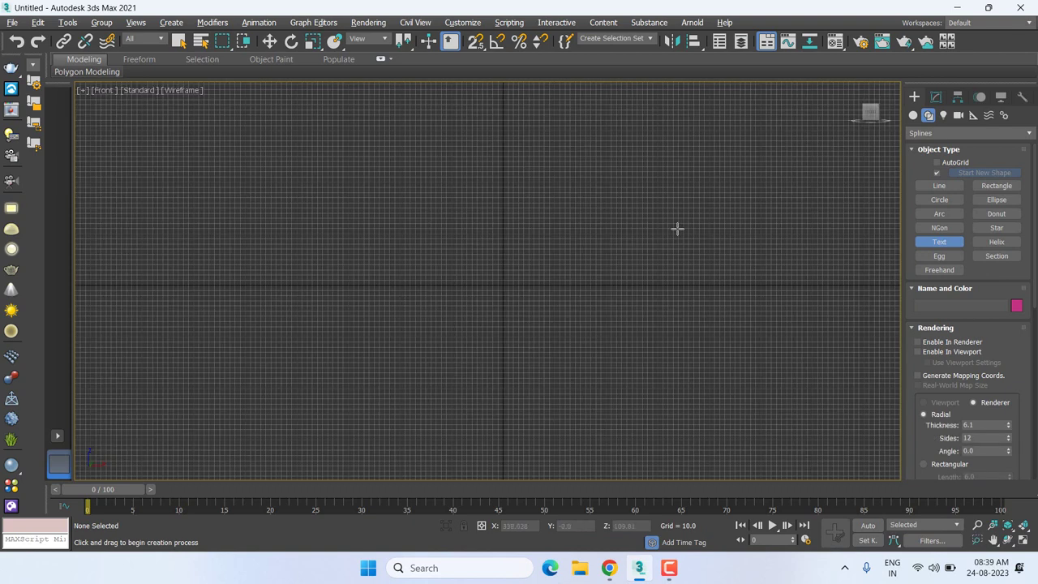
click(484, 274)
key(w)
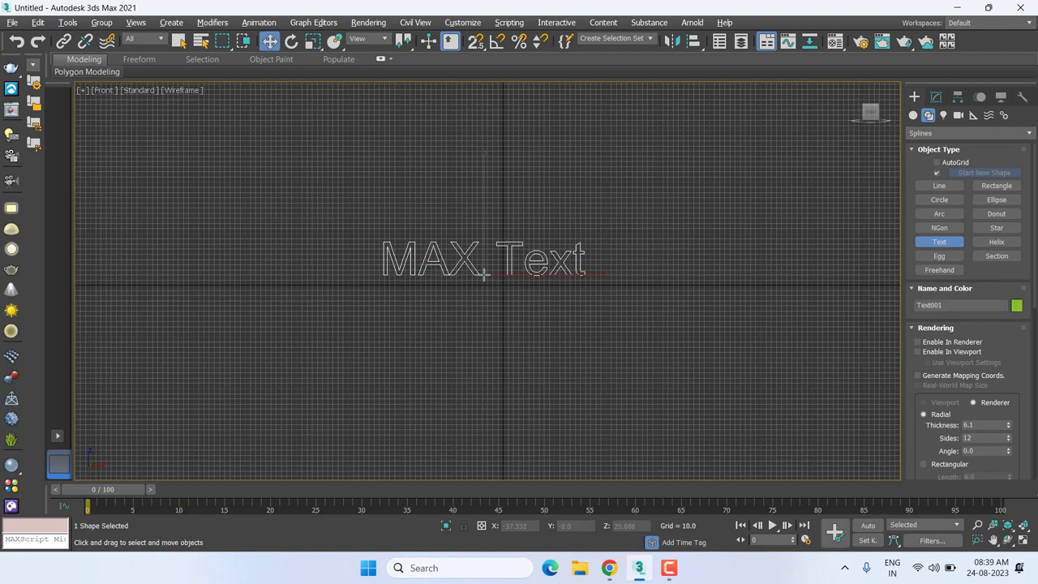
click(936, 97)
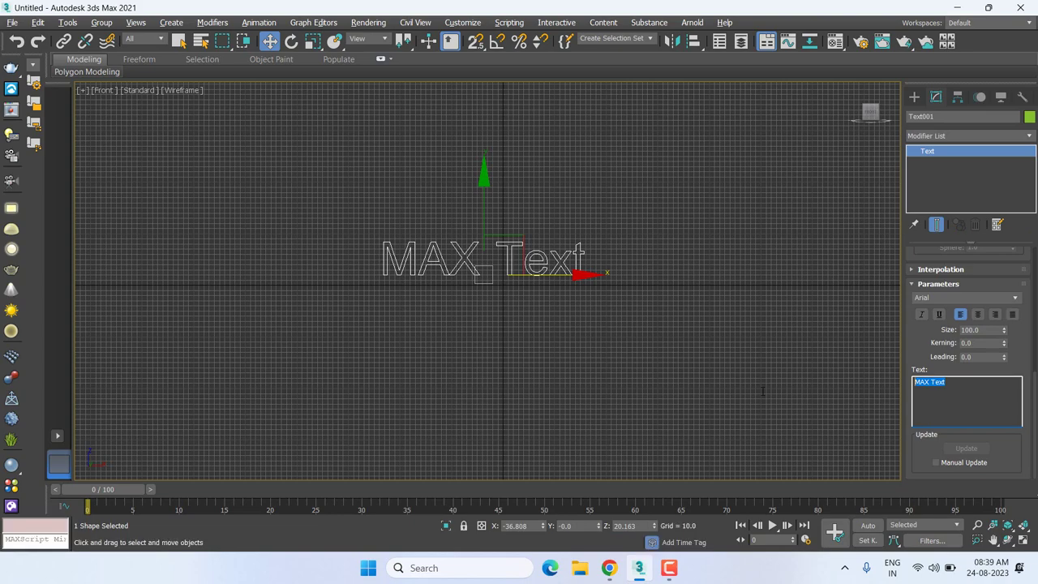
Retype the text shape's content as the first name, fixing the capitalisation.
text(YA)
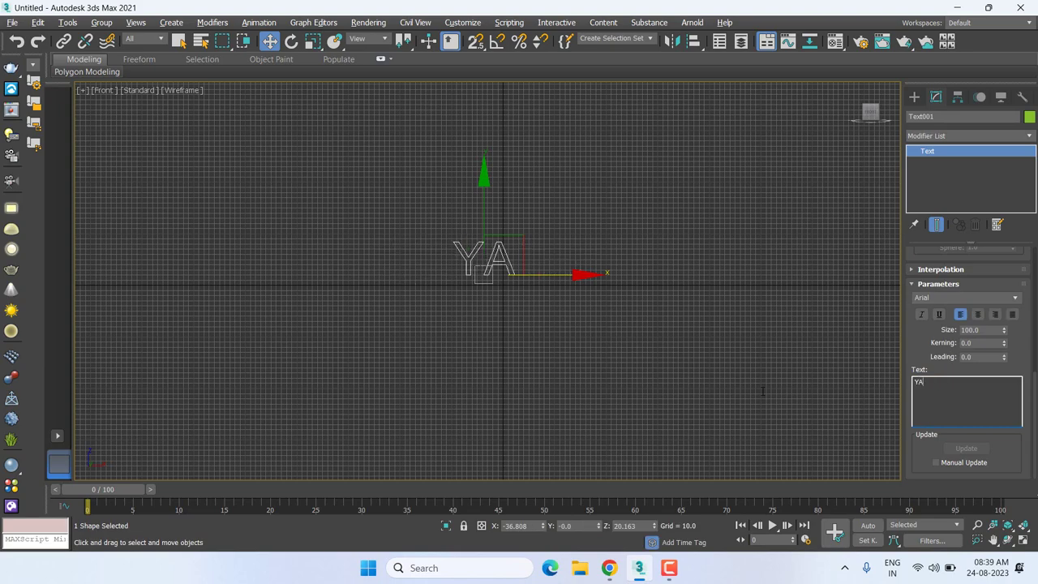
text(sh)
key(BackSpace)
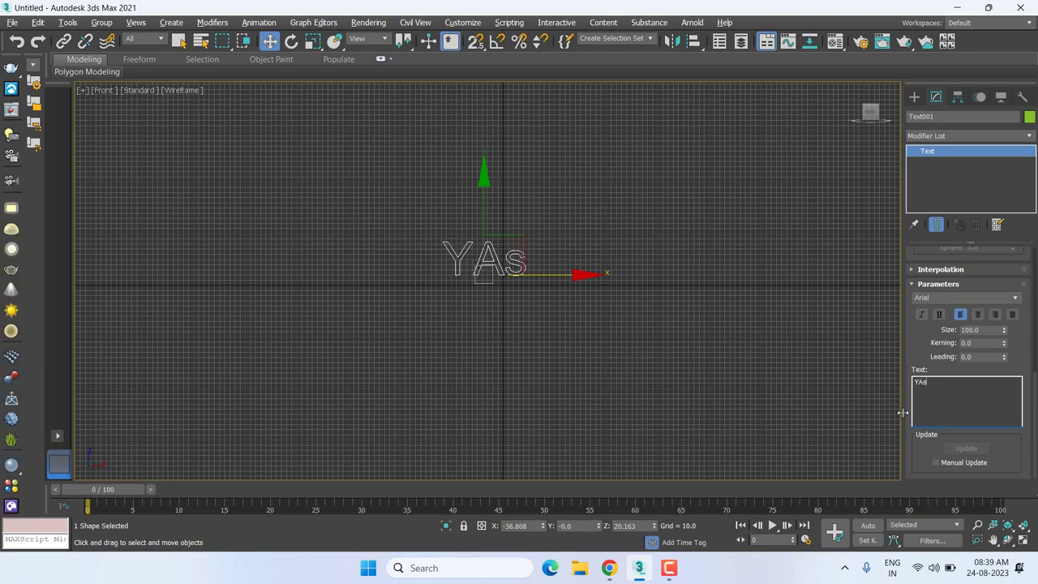
key(BackSpace)
key(BackSpace)
text(ash)
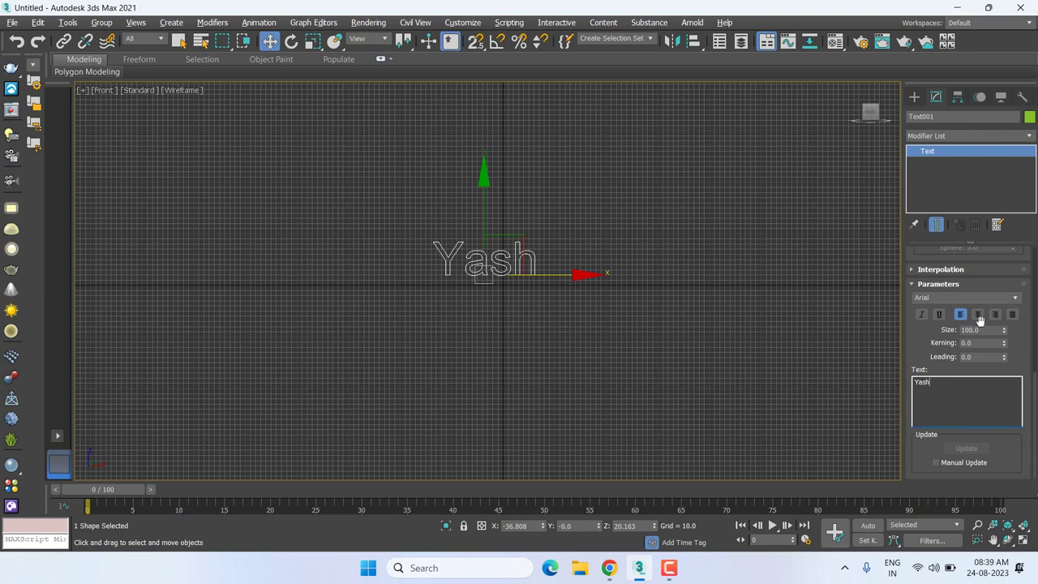
Try Arial, Arial Bold Italic and Bahnschrift SemiBold, then set the font to Calibri Italic.
click(1016, 299)
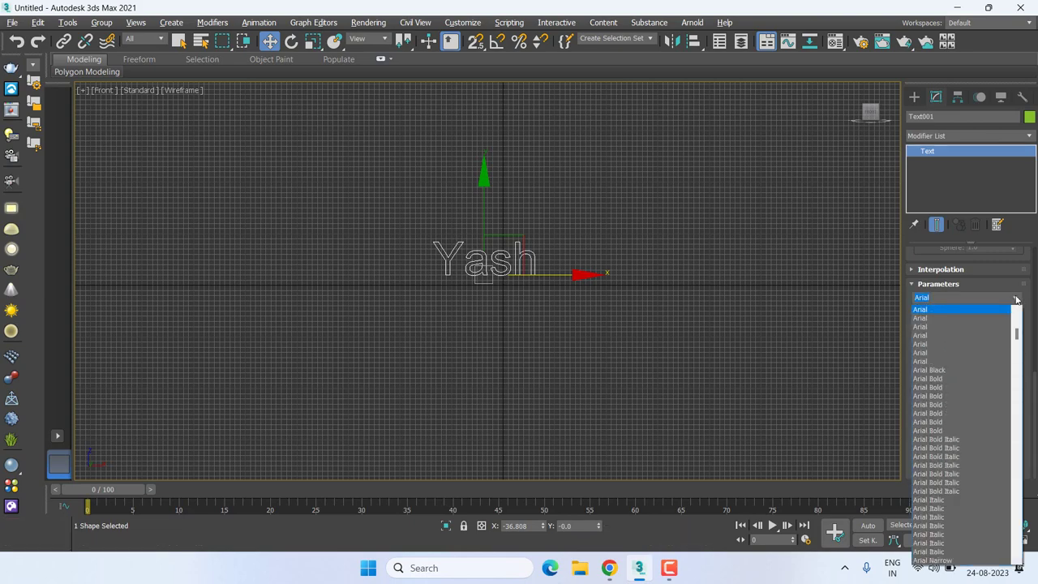
click(941, 336)
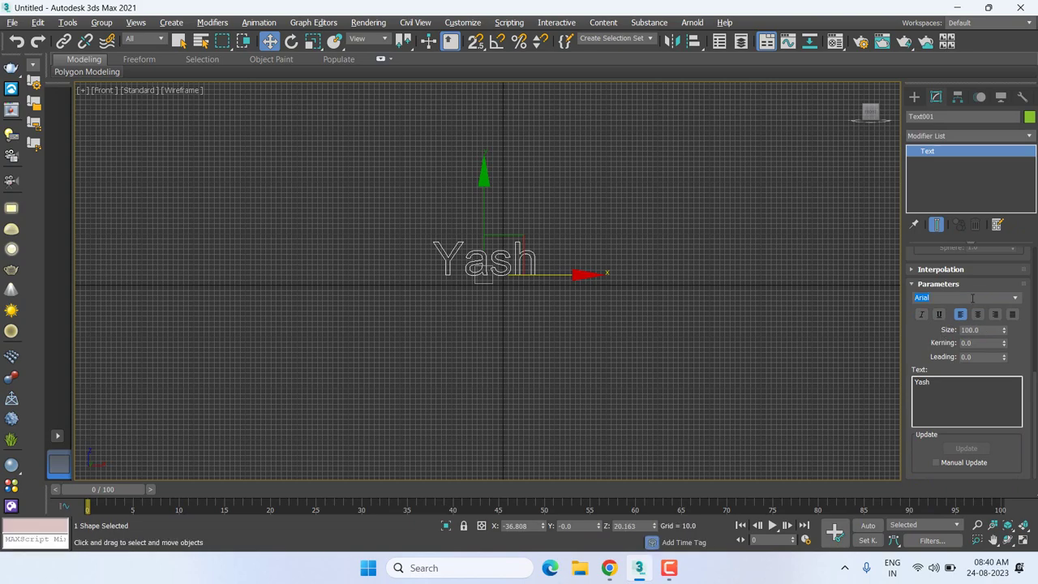
key(Down)
key(Down)
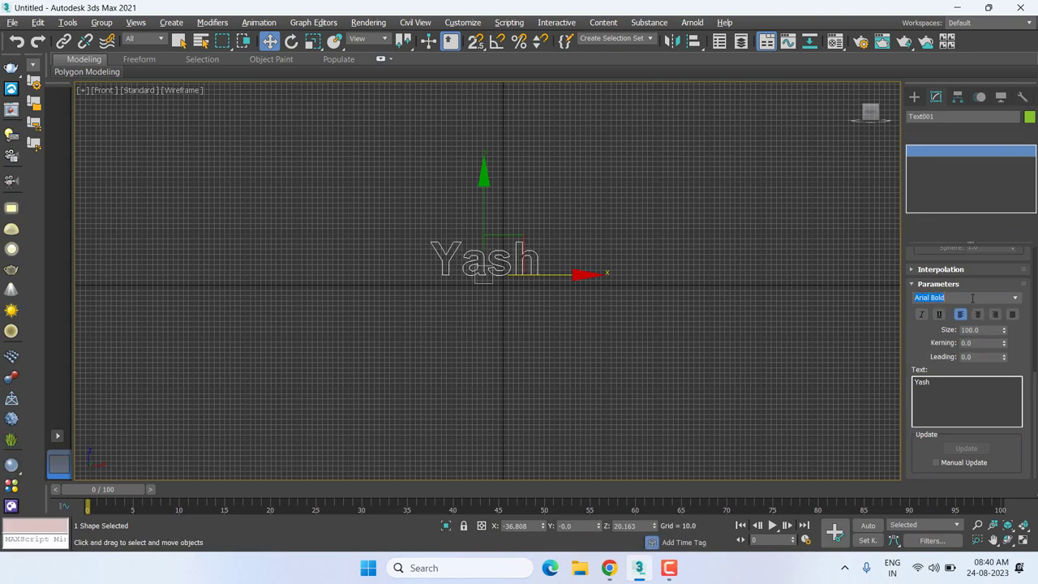
key(Down)
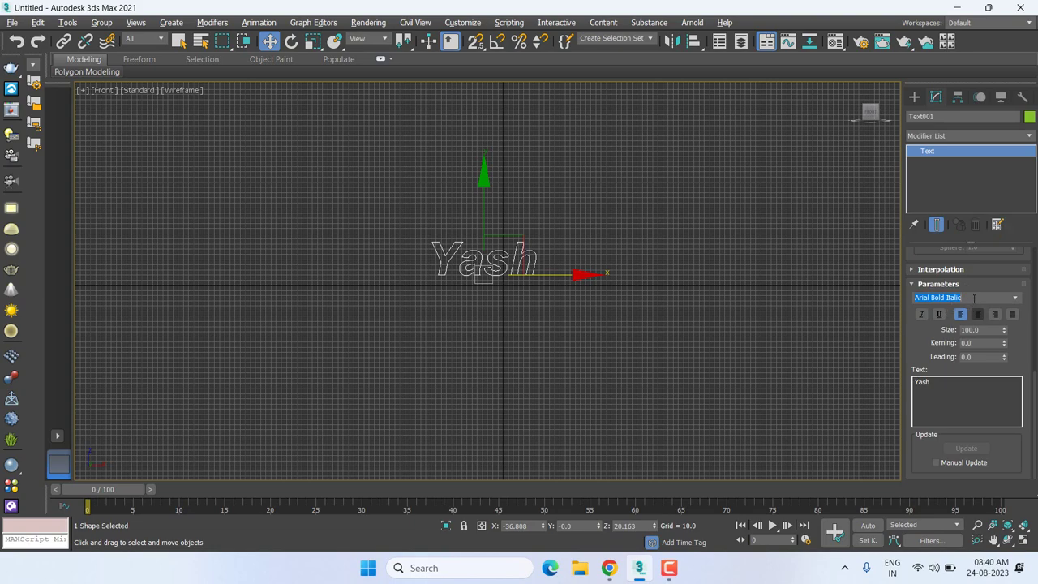
click(1018, 299)
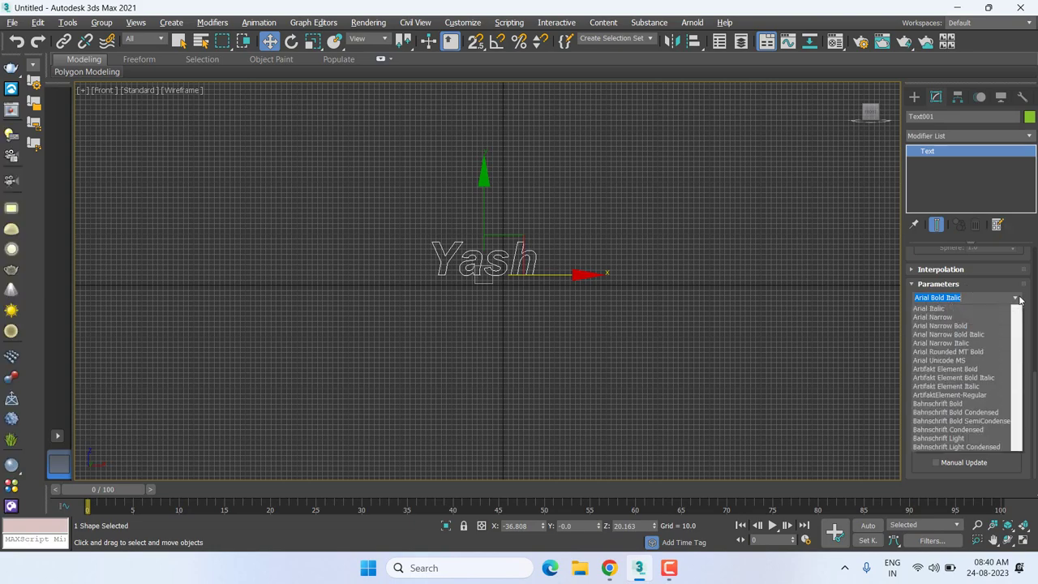
click(950, 483)
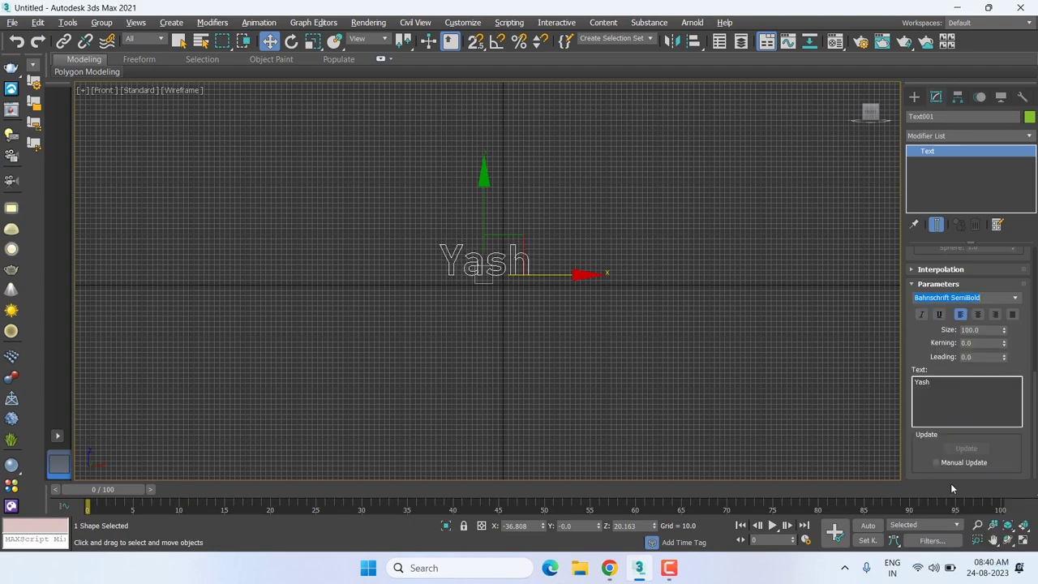
click(1013, 297)
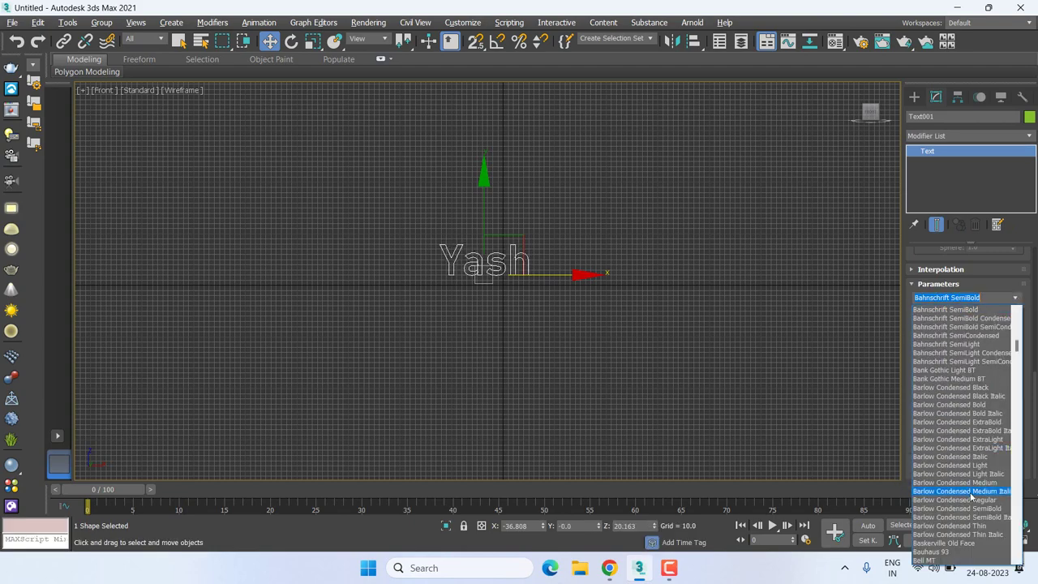
scroll(955, 527, down, 5)
scroll(954, 528, down, 5)
scroll(949, 518, down, 3)
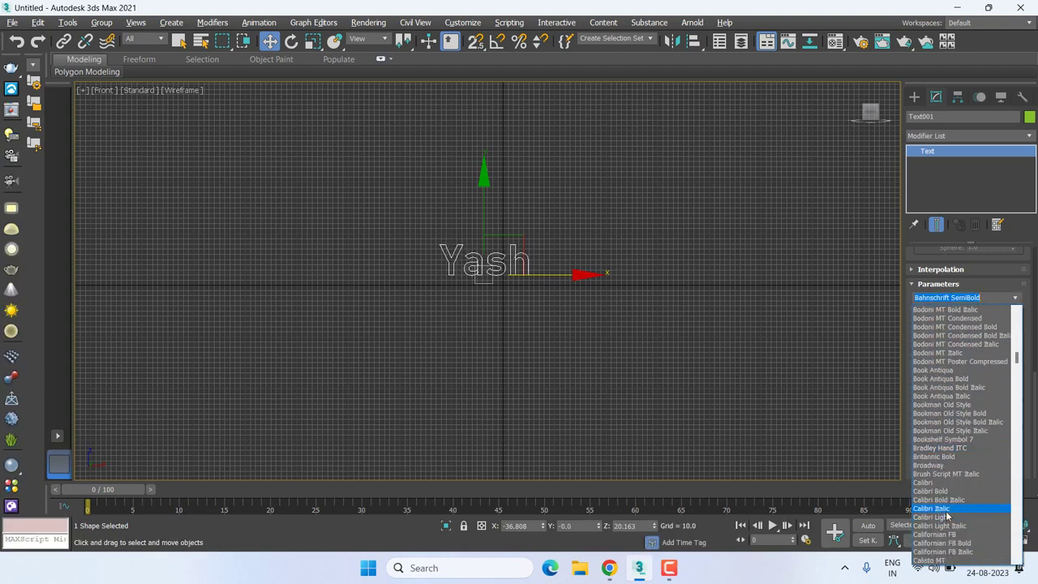
click(945, 511)
Set the text size to 201 and raise kerning to 13.66.
middle_drag(552, 308, 525, 300)
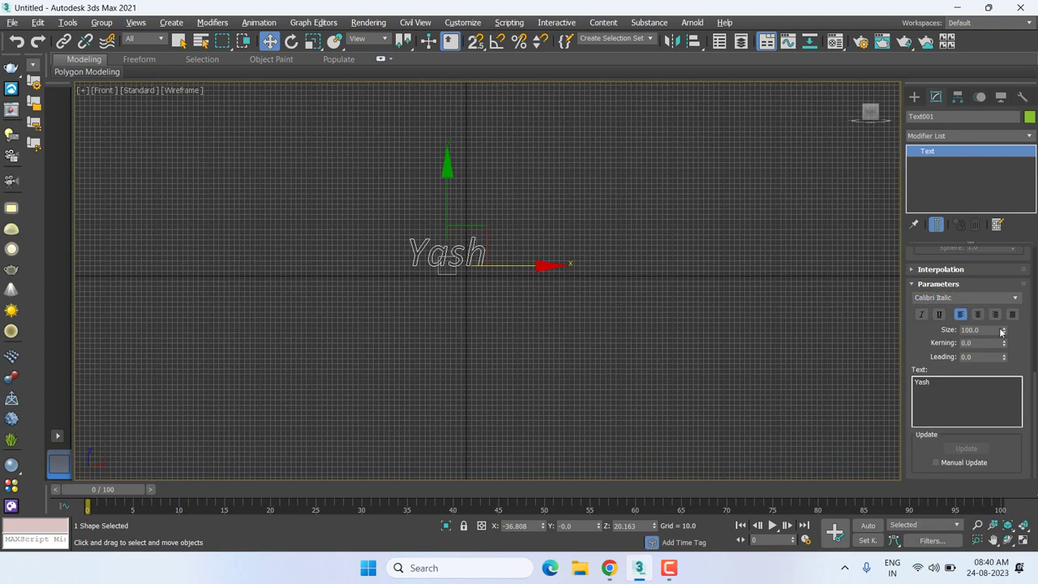
drag(1007, 331, 35, 403)
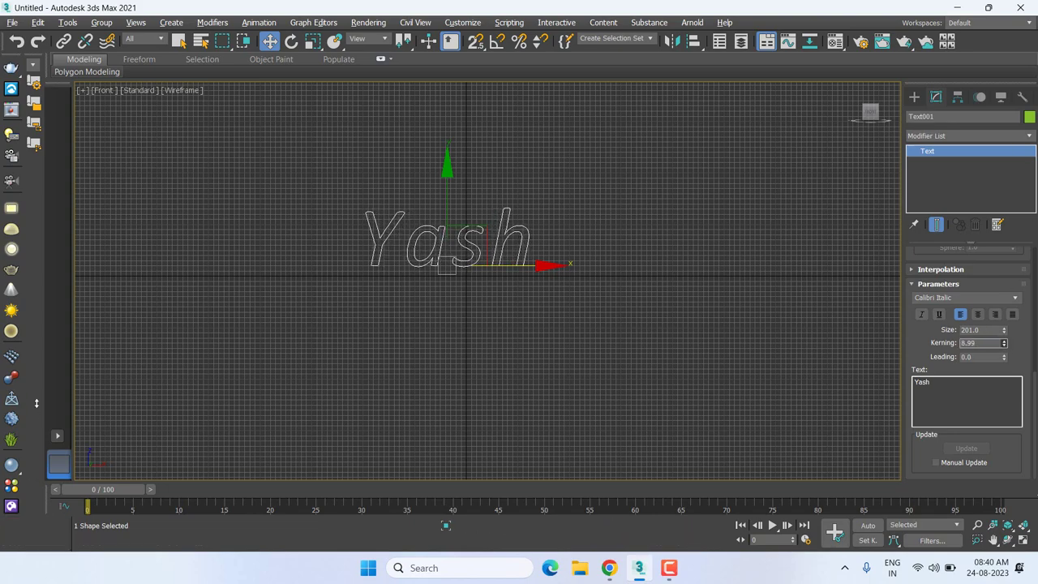
drag(36, 403, 712, 297)
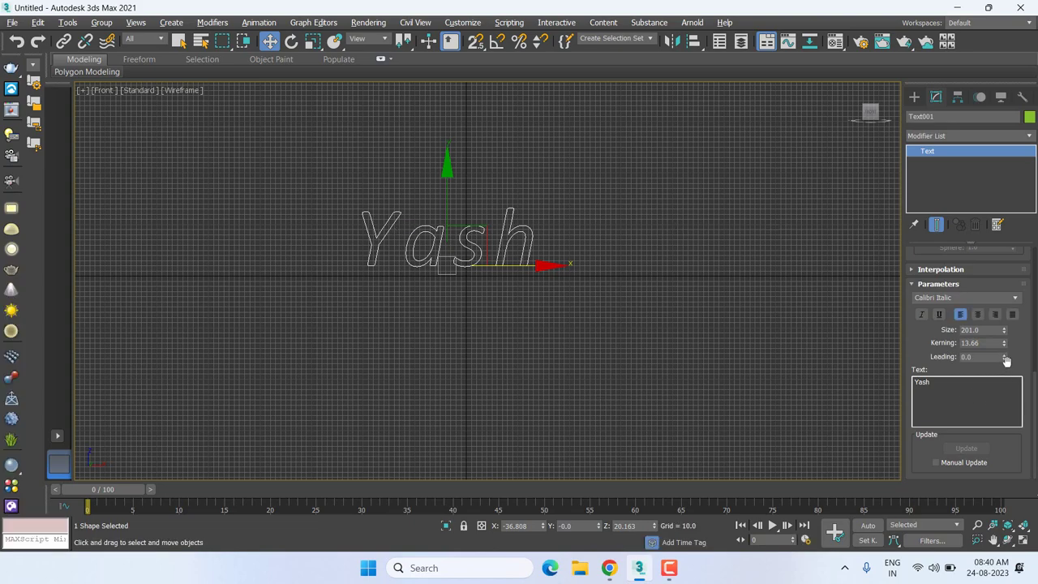
Add a second line repeating the first name and set Leading to -15.247.
drag(1006, 360, 1001, 216)
drag(941, 384, 862, 383)
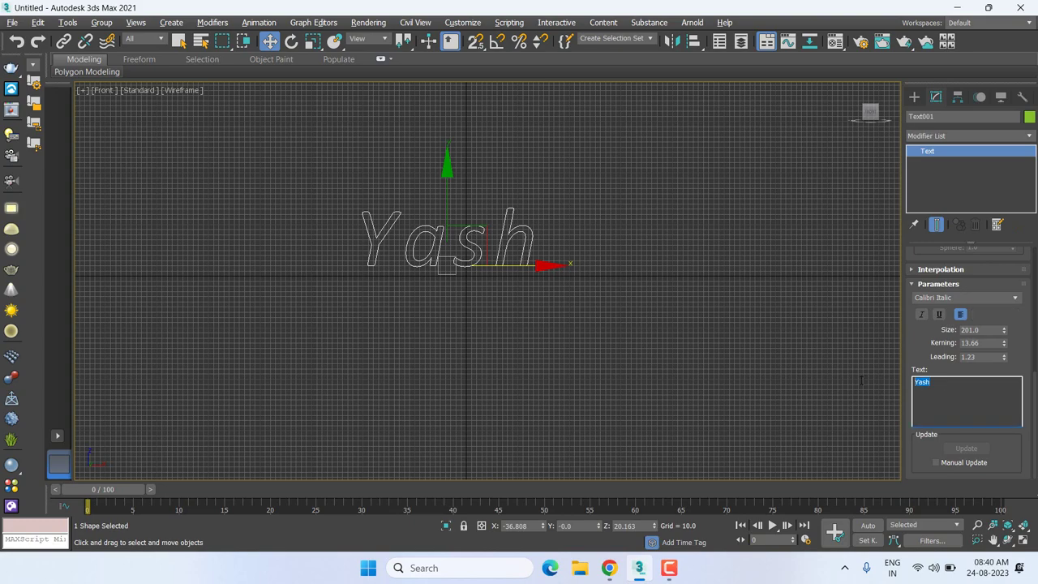
click(965, 389)
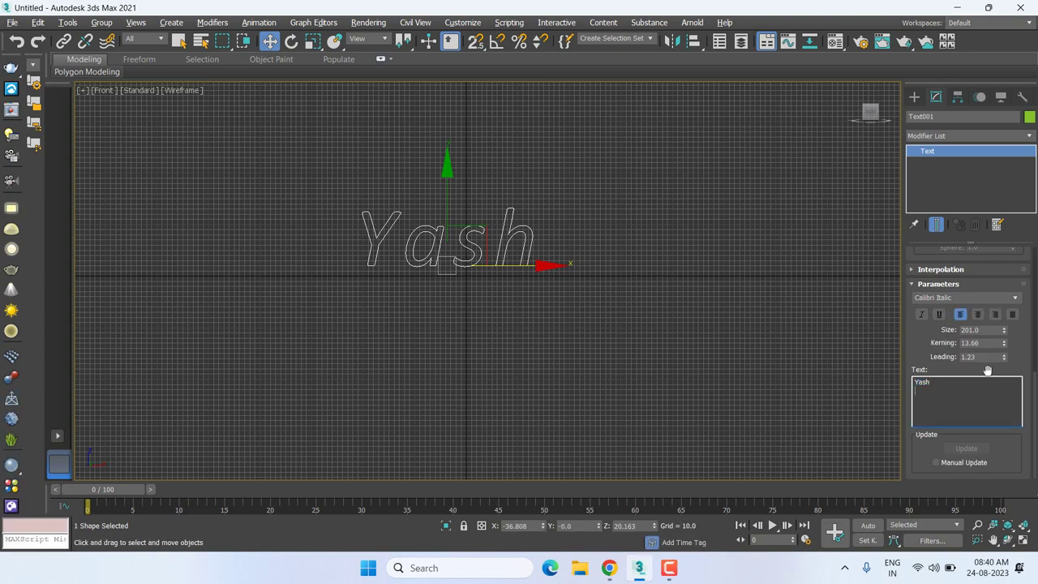
text(Yash)
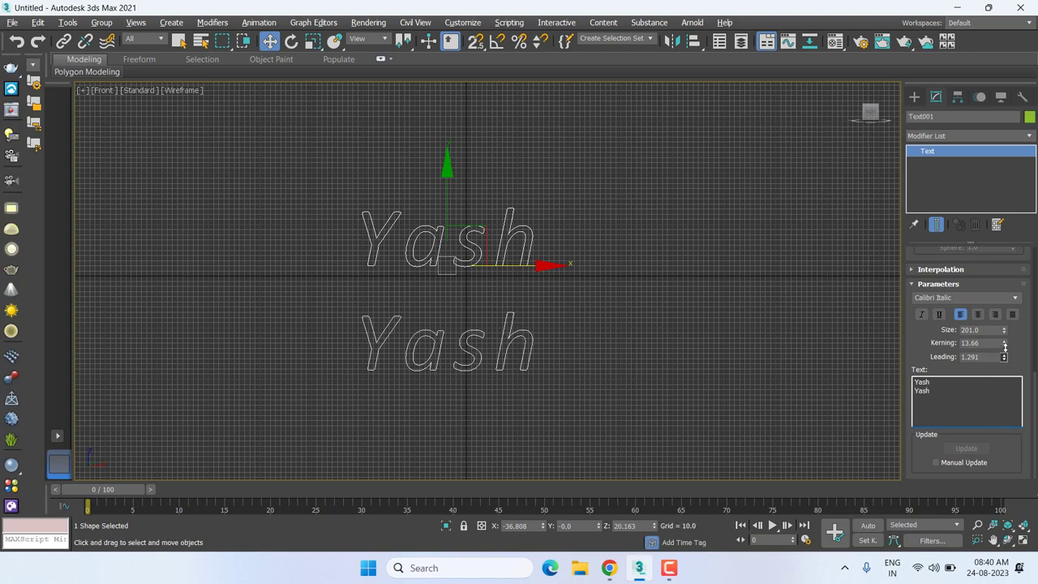
mouse_move(1004, 357)
mouse_down()
mouse_move(276, 490)
mouse_move(902, 97)
mouse_move(921, 434)
mouse_up()
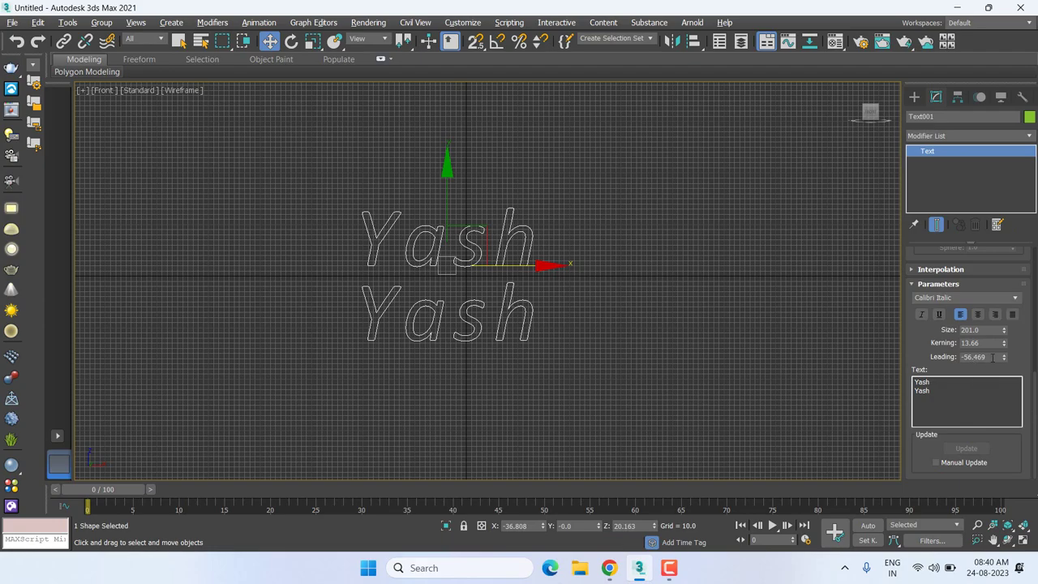
drag(1005, 359, 1004, 317)
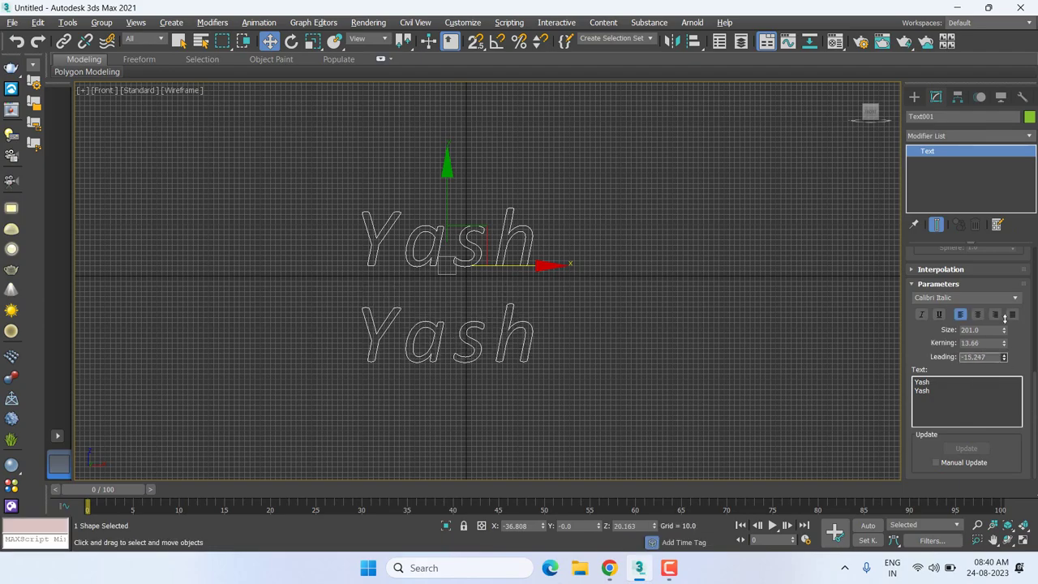
middle_drag(487, 269, 503, 291)
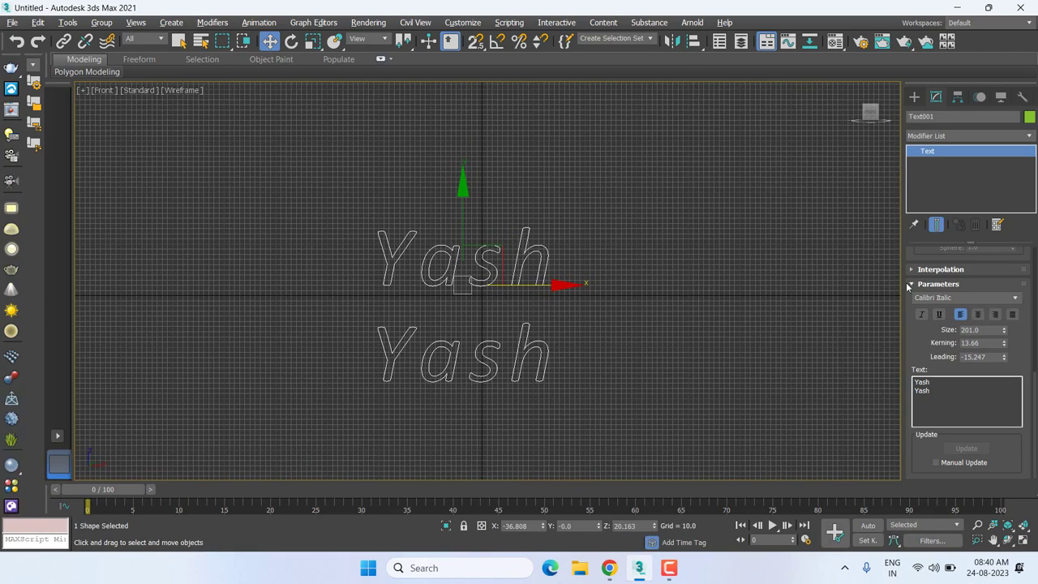
Enable the text in renderer and viewport with radial thickness 6.283.
scroll(914, 343, up, 5)
scroll(933, 284, up, 3)
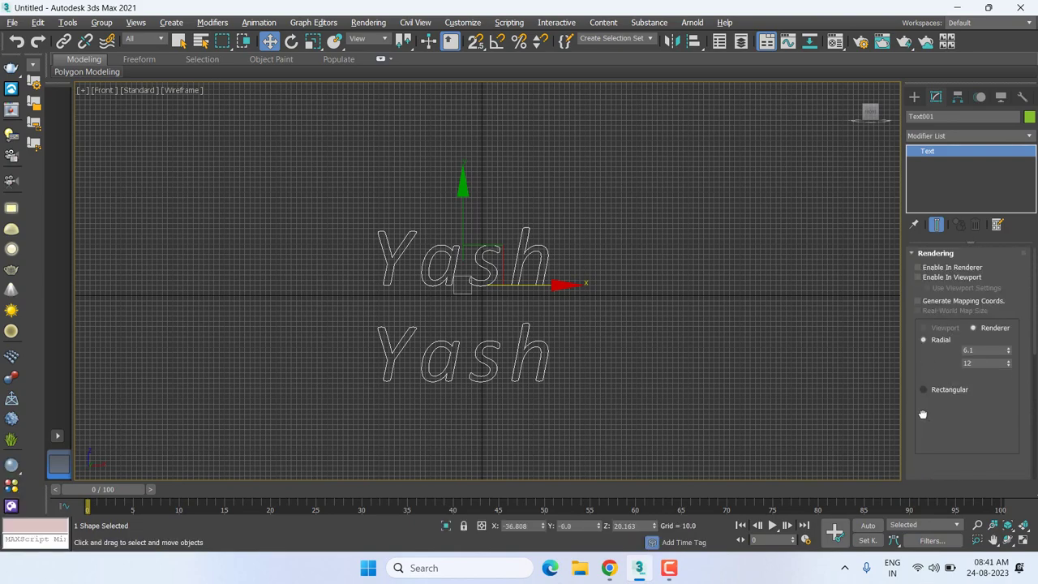
click(934, 277)
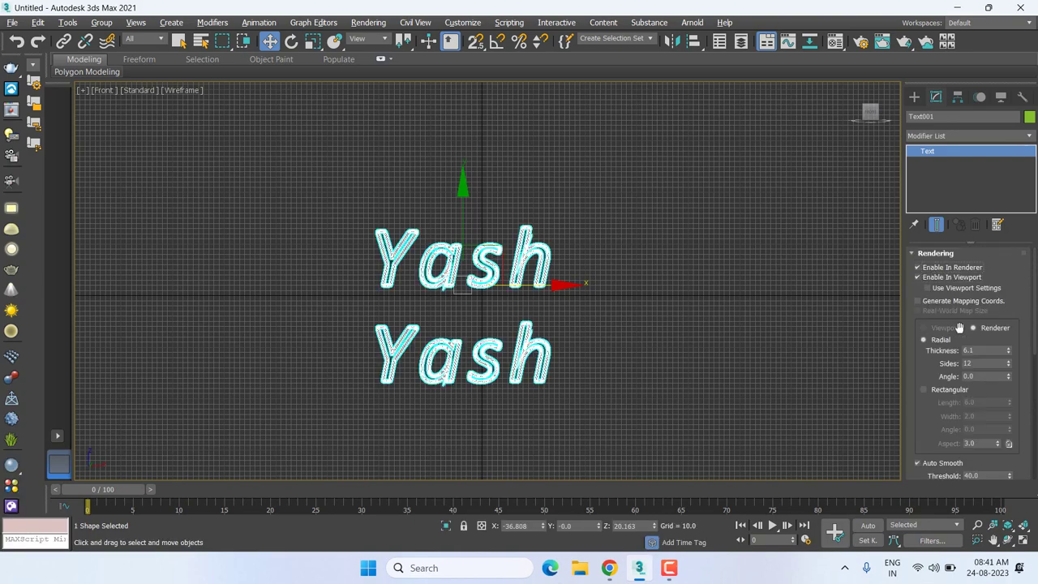
drag(1009, 353, 1018, 404)
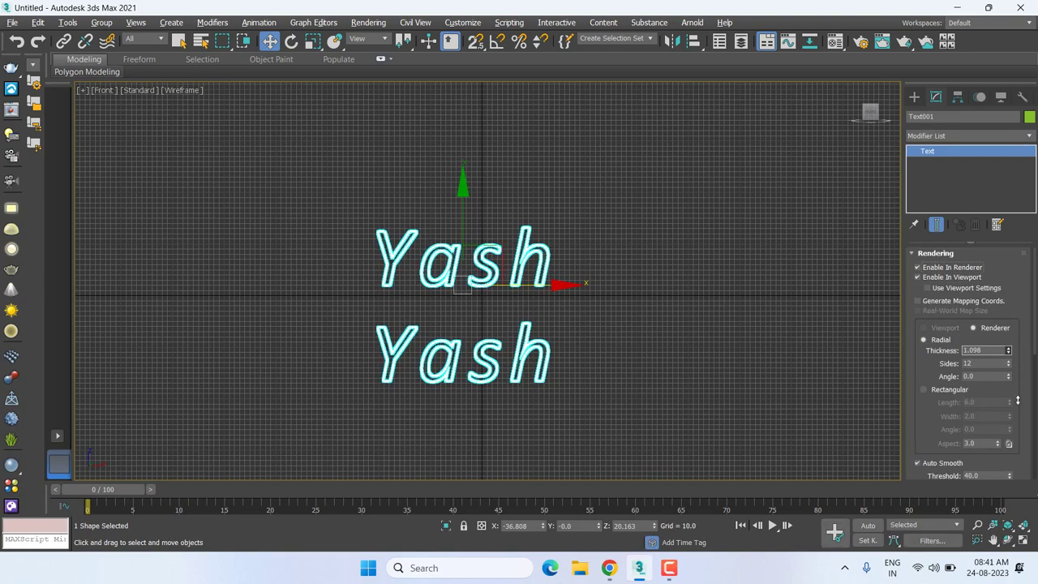
Reframe the view around both tube-rendered text lines with the text selected.
click(553, 266)
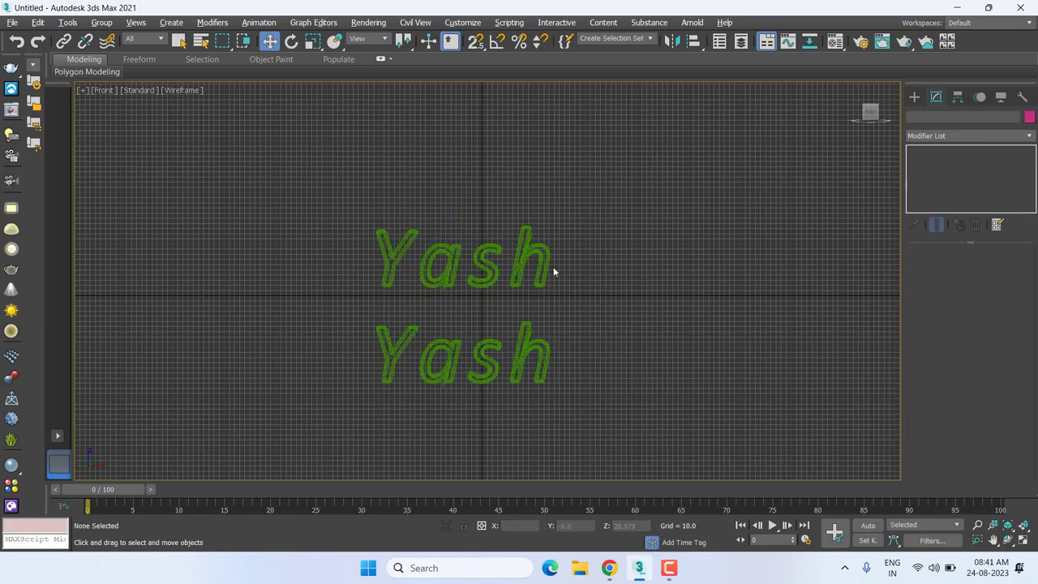
scroll(553, 267, up, 5)
scroll(530, 277, down, 2)
middle_drag(530, 276, 676, 173)
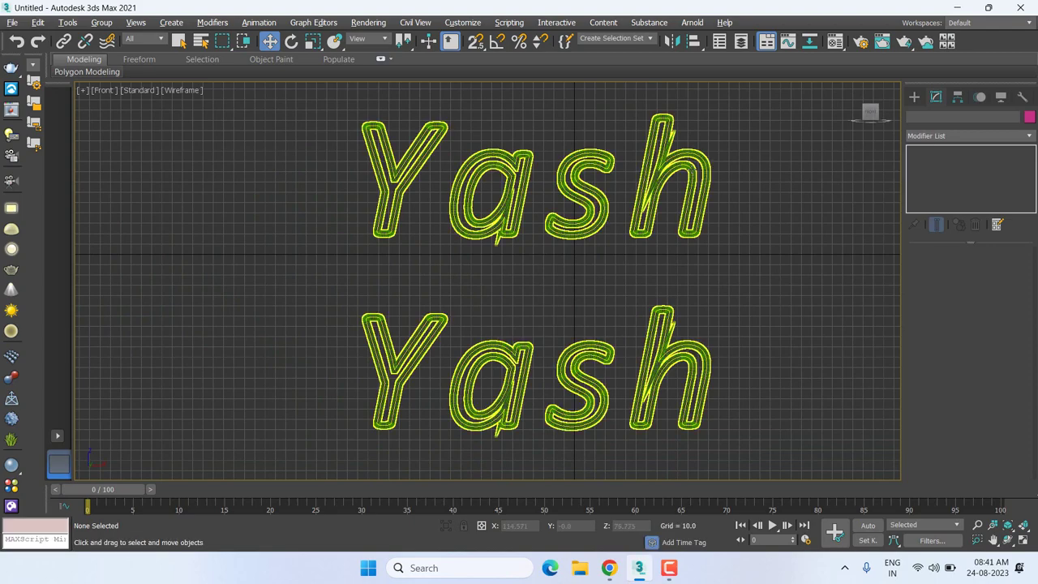
click(638, 234)
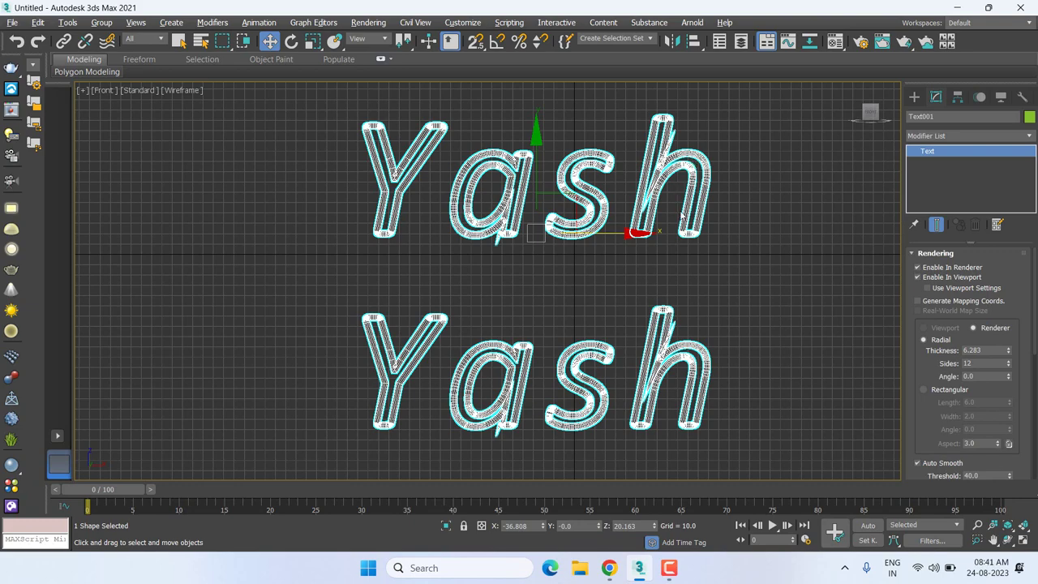
scroll(681, 214, down, 3)
middle_drag(681, 214, 553, 214)
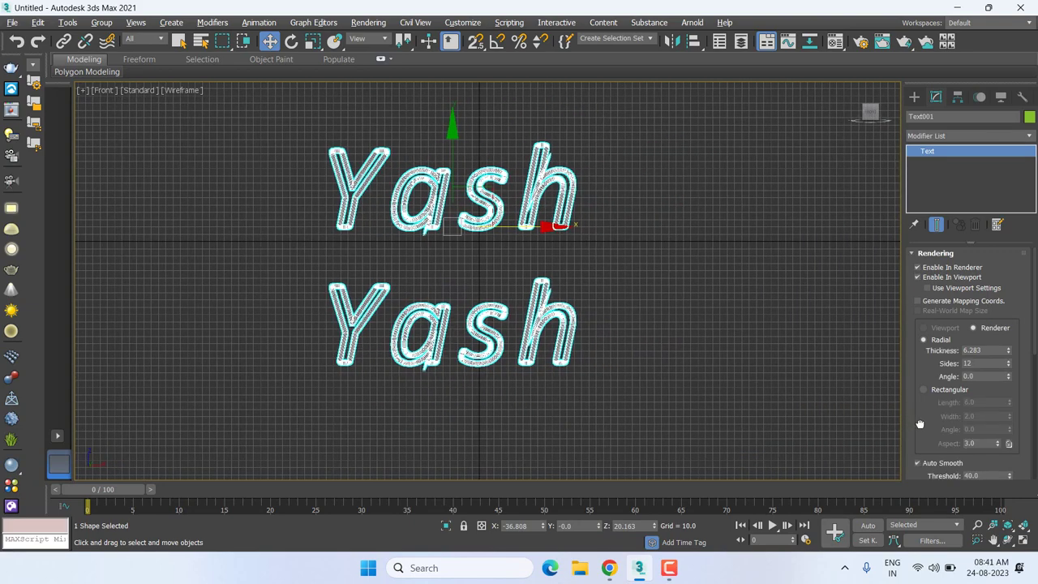
scroll(919, 423, down, 5)
middle_drag(608, 296, 608, 353)
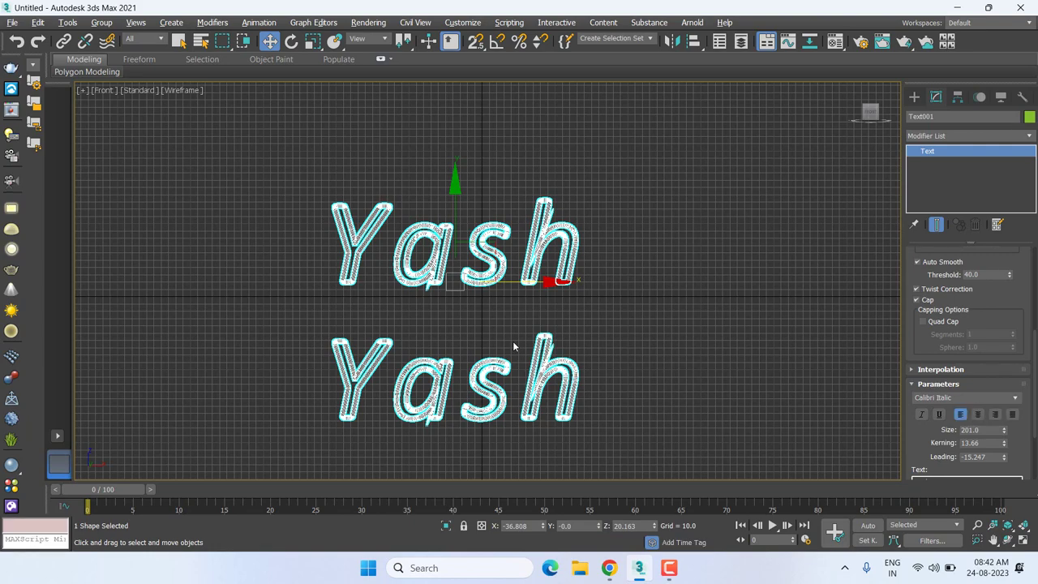
middle_drag(630, 204, 610, 216)
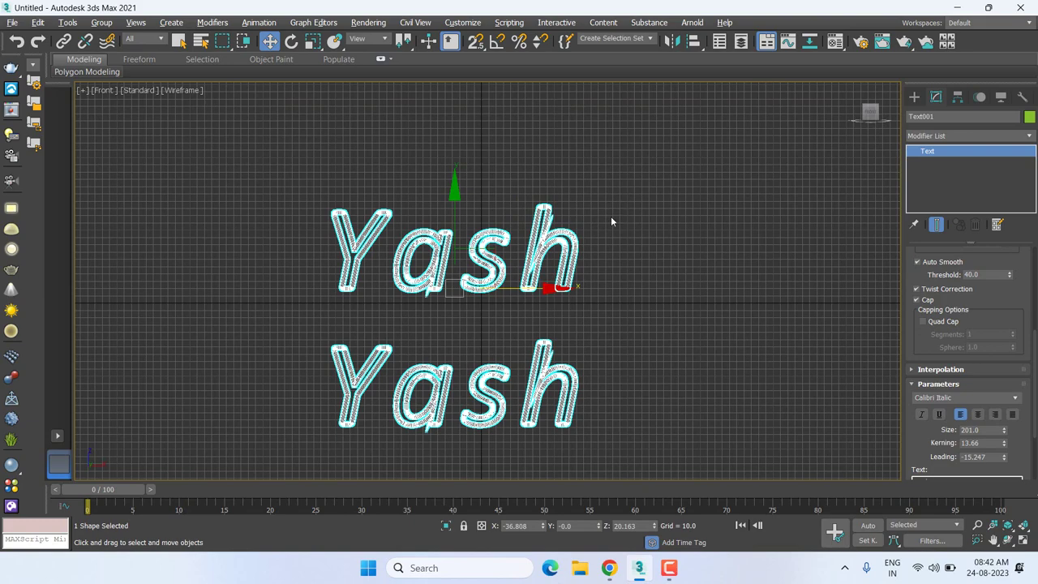
middle_drag(425, 269, 446, 225)
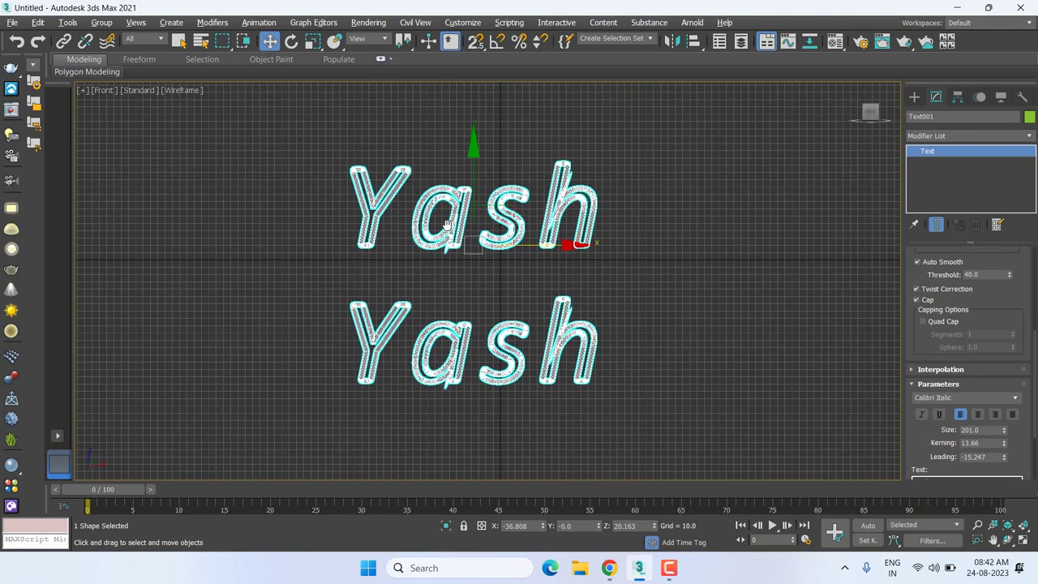
middle_drag(503, 293, 488, 286)
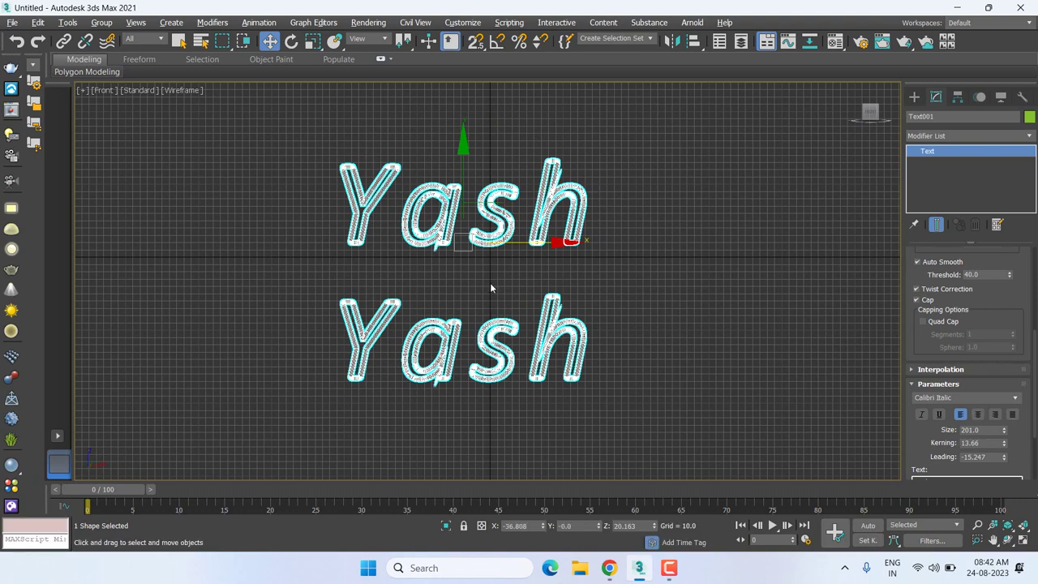
middle_drag(490, 282, 487, 294)
scroll(491, 293, down, 3)
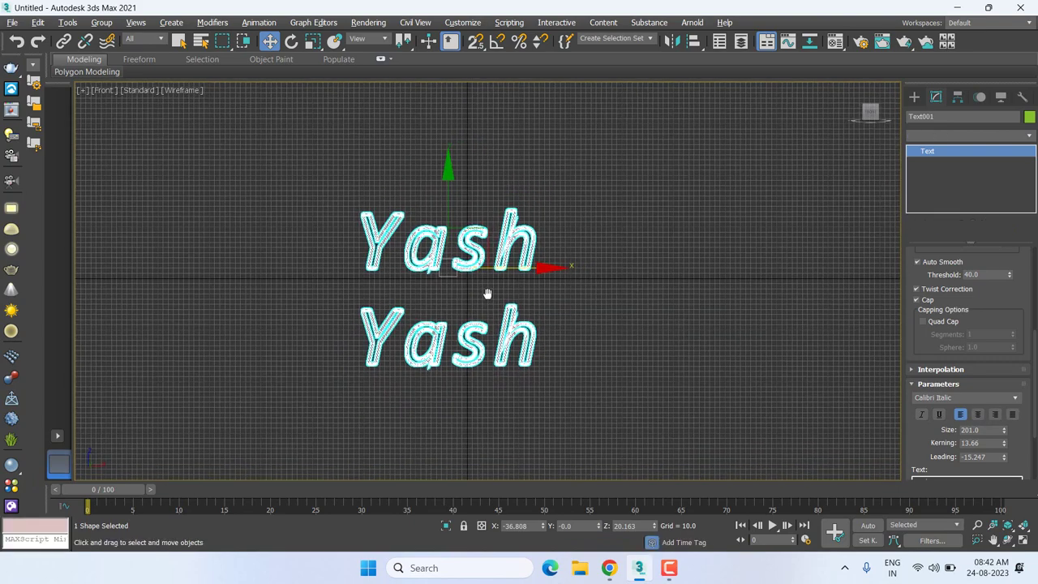
Delete the text shape and draw a looping Freehand spline in the Front view.
key(Delete)
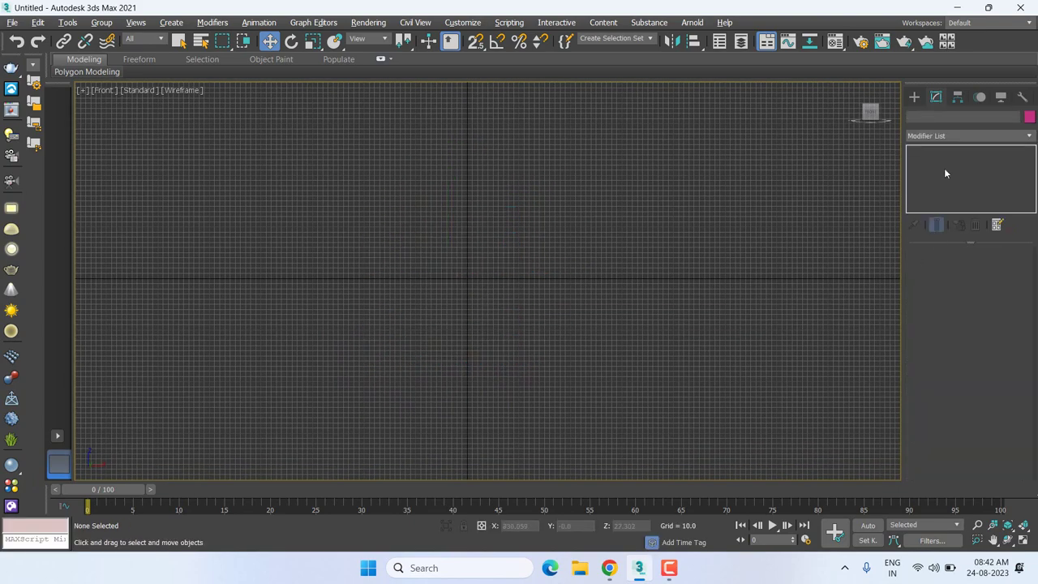
click(914, 98)
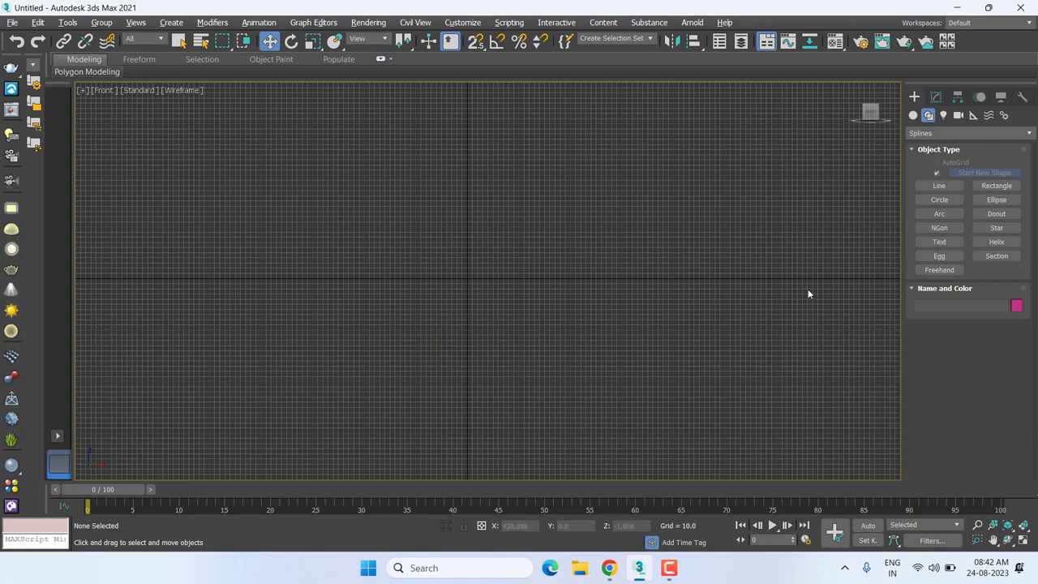
click(932, 272)
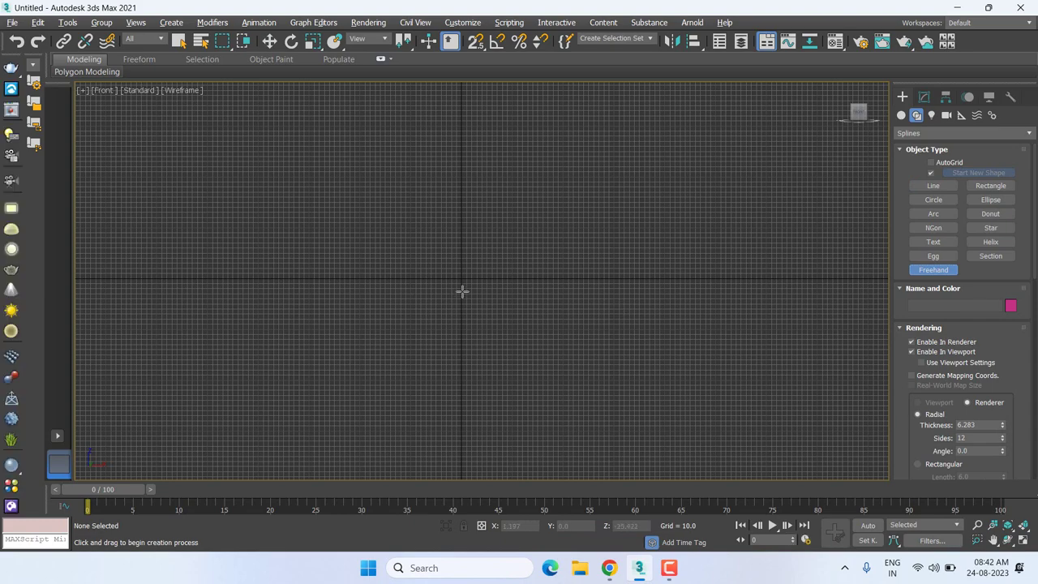
mouse_move(461, 280)
mouse_down()
mouse_move(378, 348)
mouse_move(699, 343)
mouse_up()
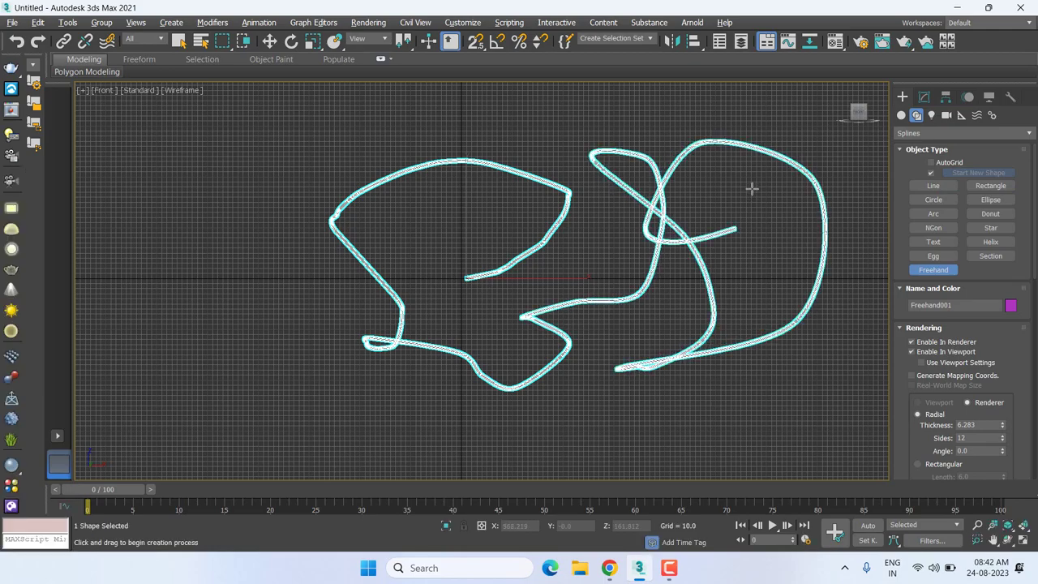
drag(699, 343, 752, 186)
Show Freehand001's Freehand Spline and Statistics rollouts, listing 53 knots.
middle_drag(554, 300, 475, 304)
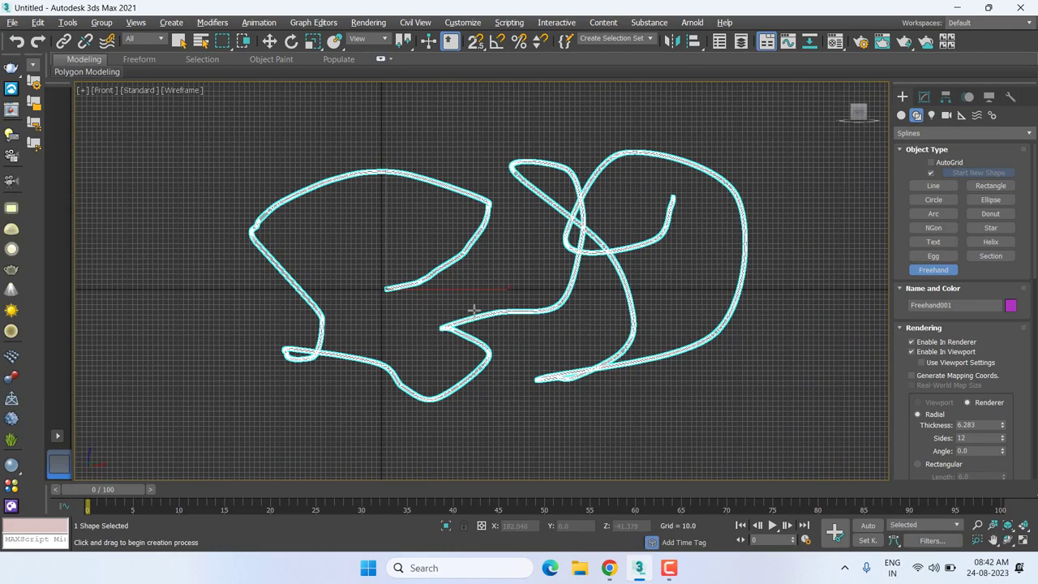
key(w)
scroll(666, 224, up, 3)
scroll(666, 224, up, 4)
scroll(690, 205, down, 3)
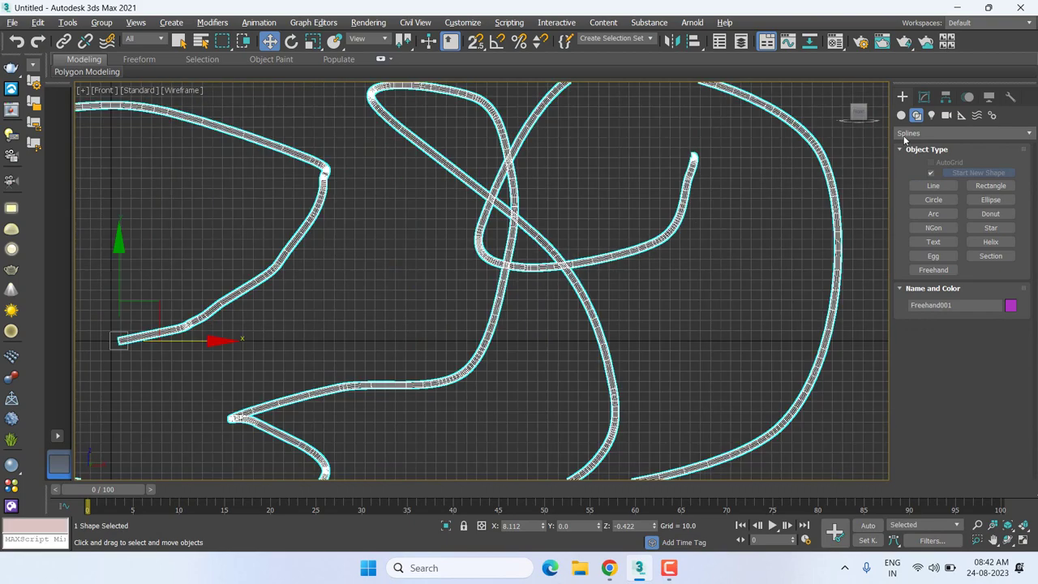
click(924, 98)
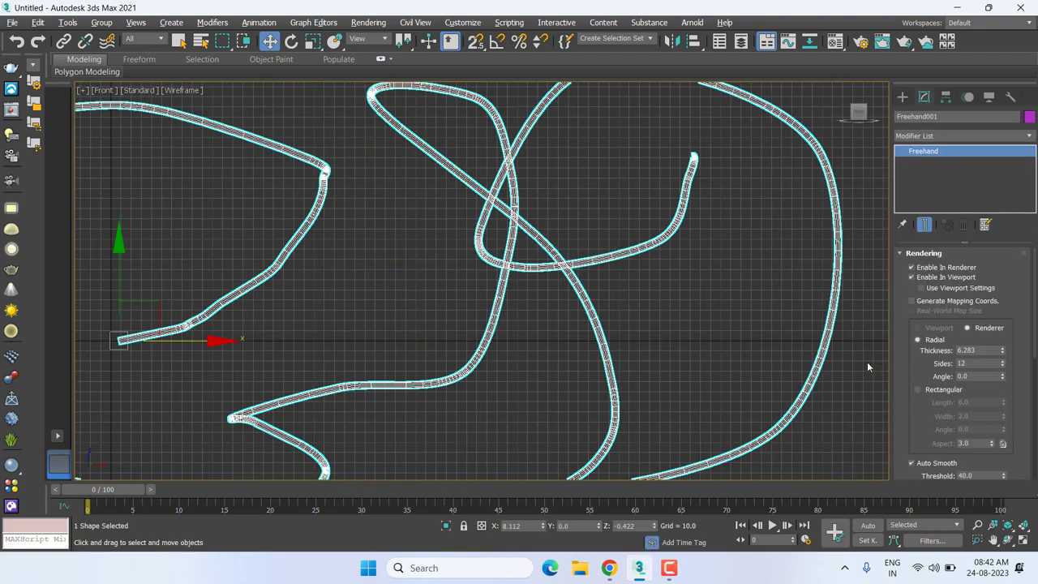
scroll(914, 423, down, 3)
scroll(915, 423, down, 3)
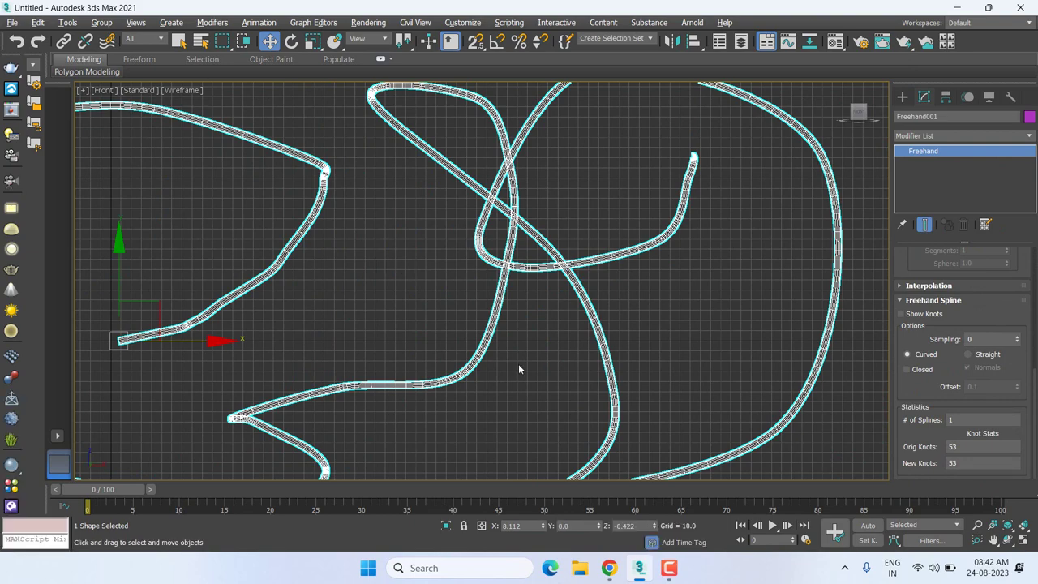
middle_drag(519, 369, 511, 366)
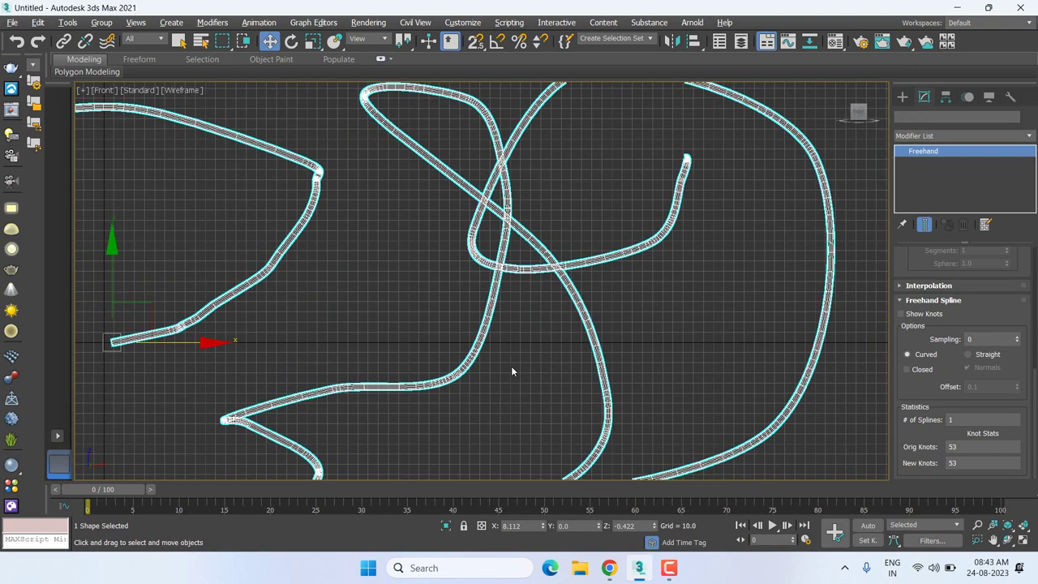
Delete Freehand001, leaving an empty Front view with the Splines creation list shown.
key(Delete)
click(903, 98)
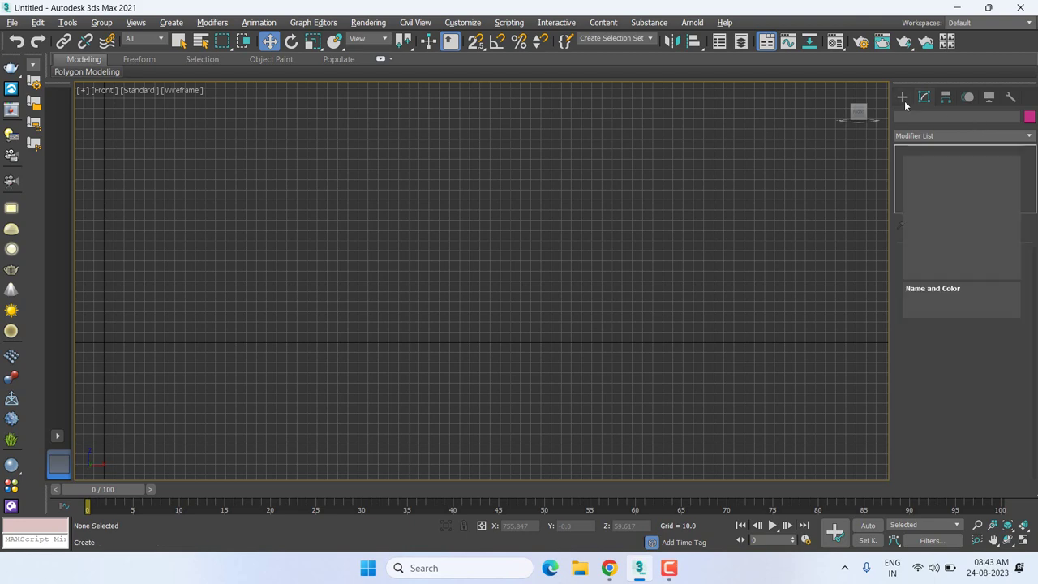
key(z)
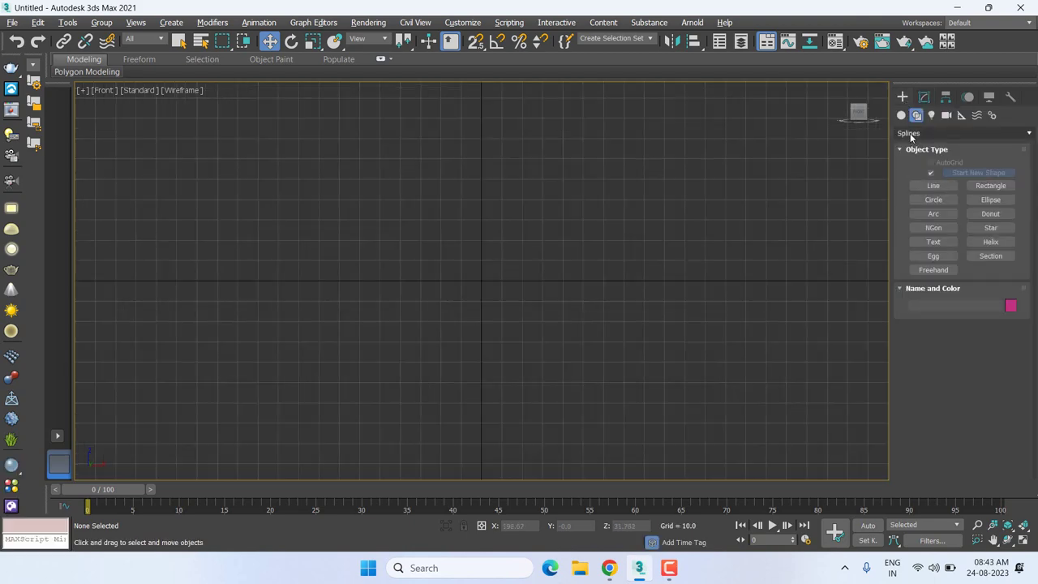
click(929, 97)
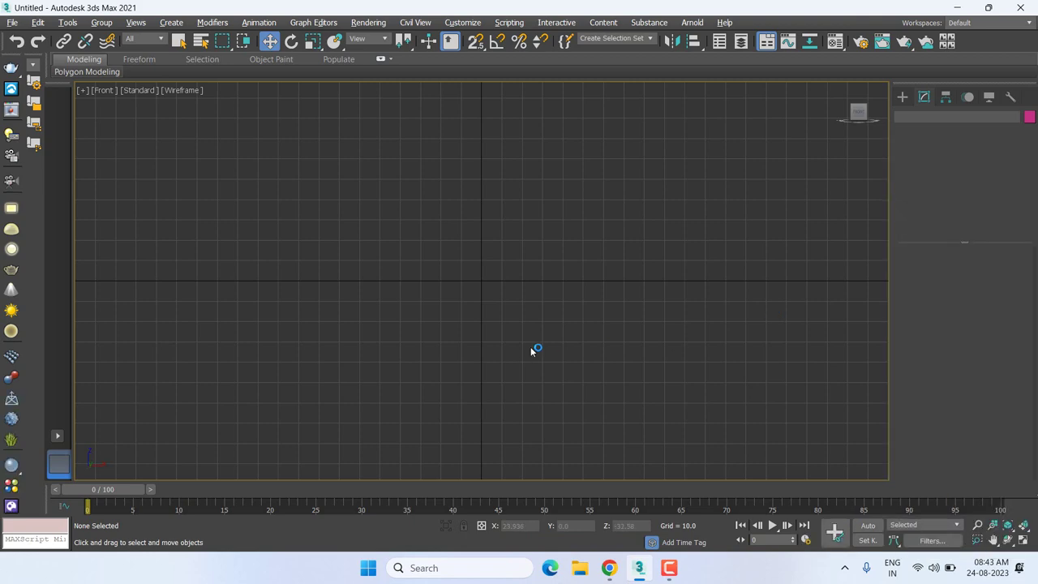
mouse_move(530, 339)
middle_down()
mouse_move(511, 330)
mouse_move(524, 317)
middle_up()
scroll(514, 328, down, 2)
scroll(524, 317, down, 2)
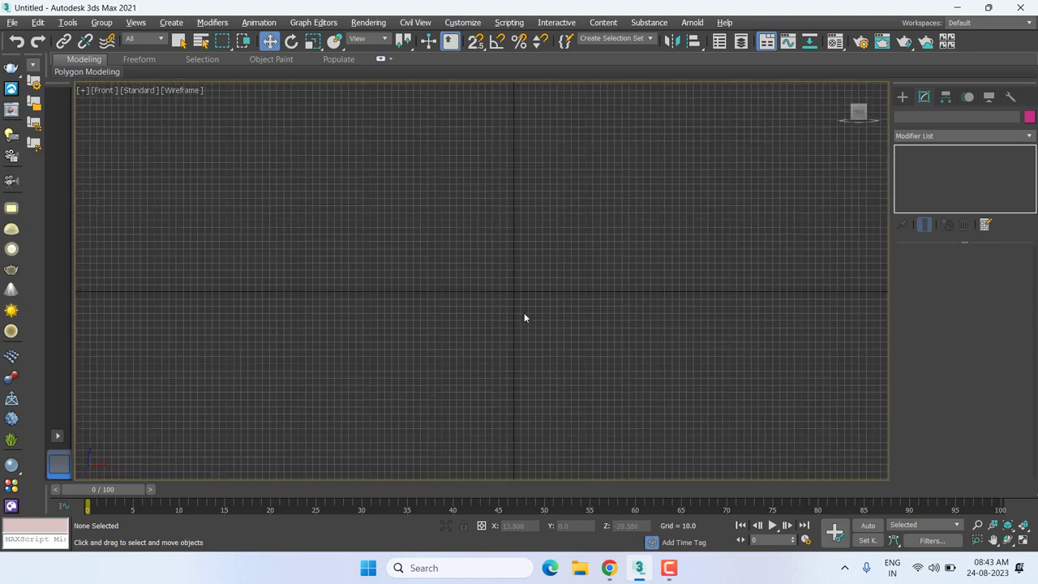
click(902, 97)
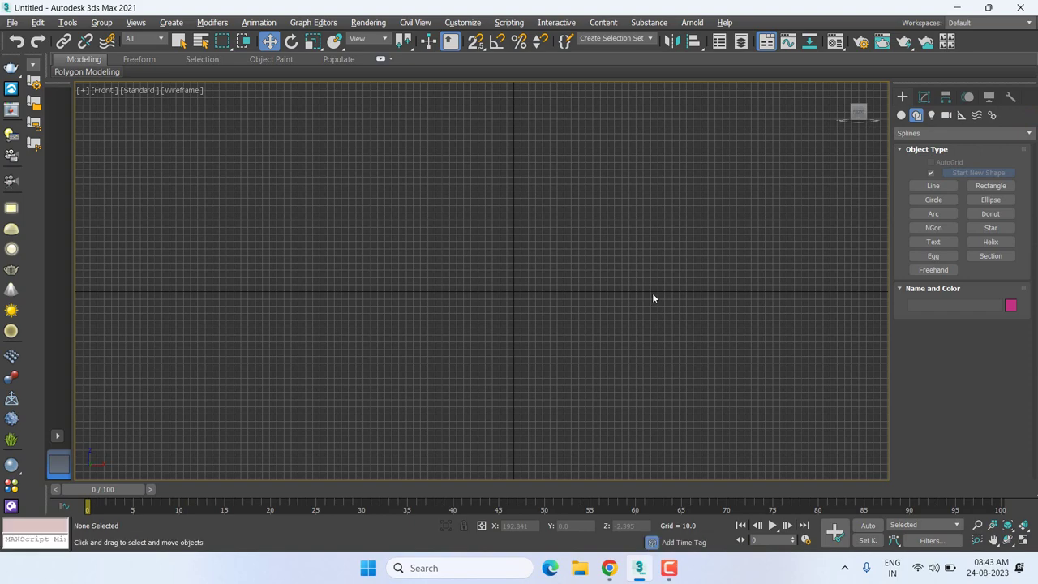
scroll(652, 293, down, 1)
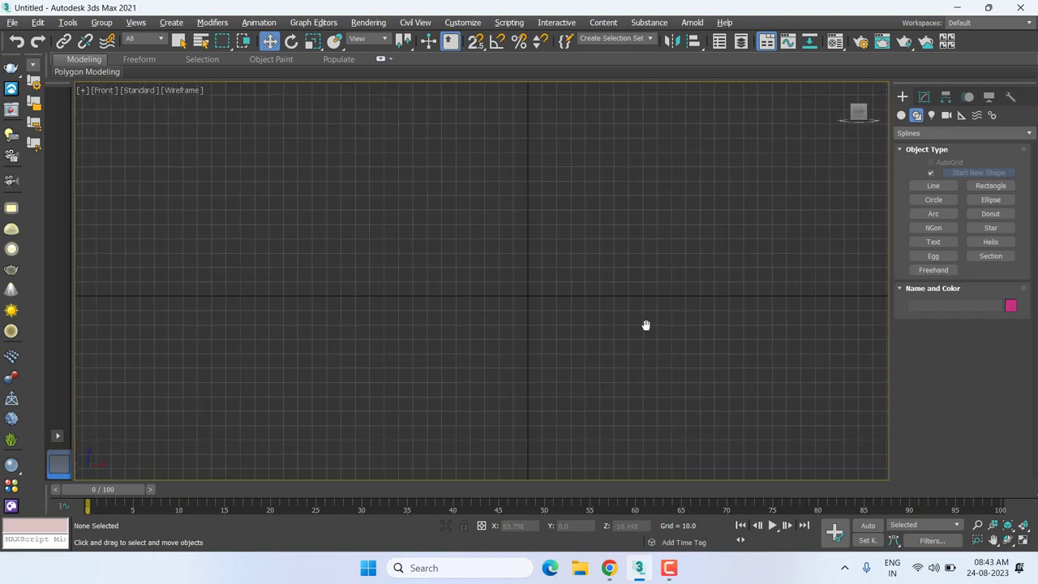
middle_drag(656, 313, 632, 335)
Switch to Perspective and create a green Box about 77.5 by 89 by 56 units.
key(p)
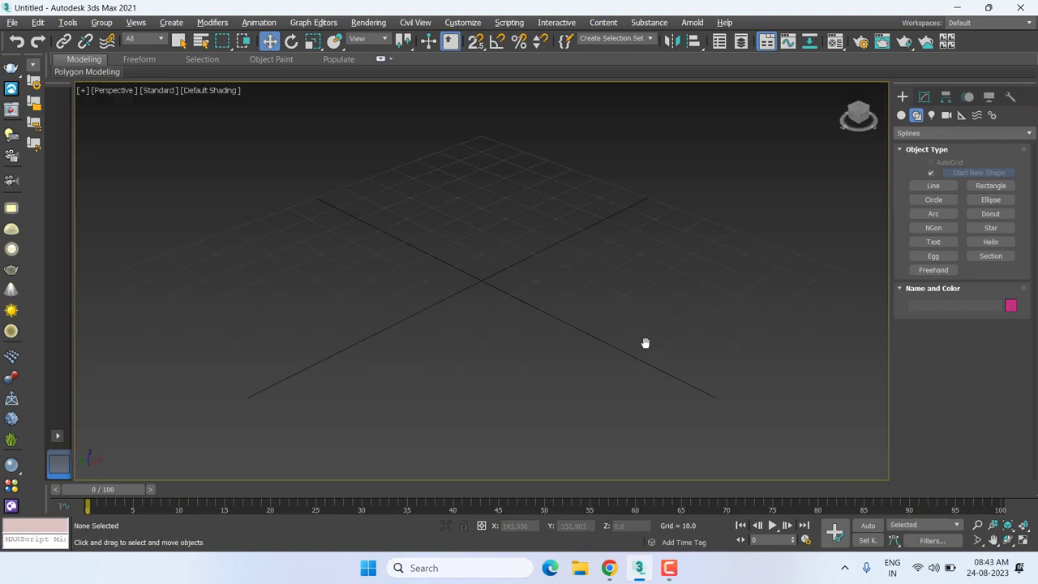
click(901, 132)
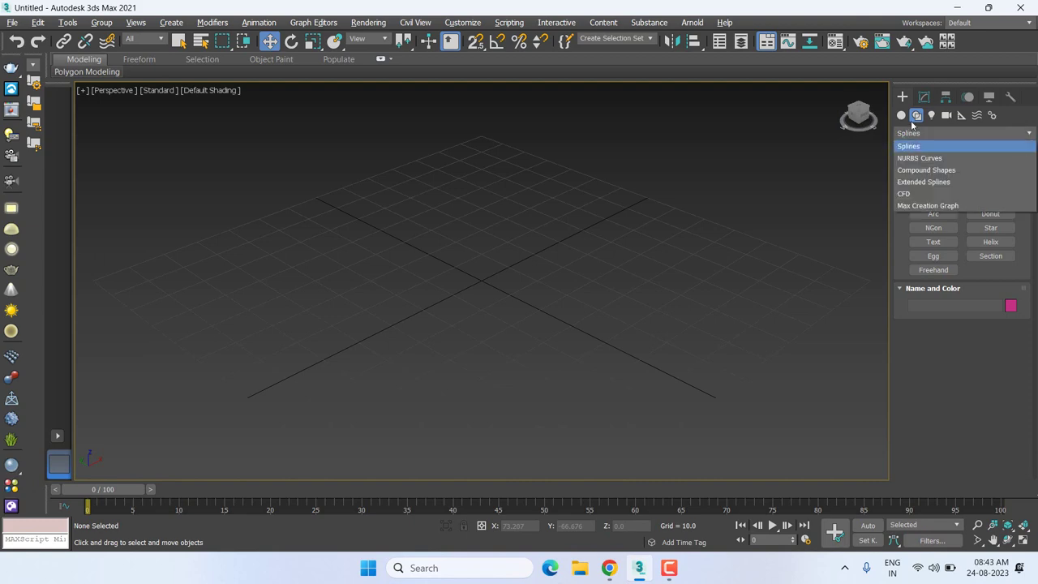
click(907, 119)
click(902, 116)
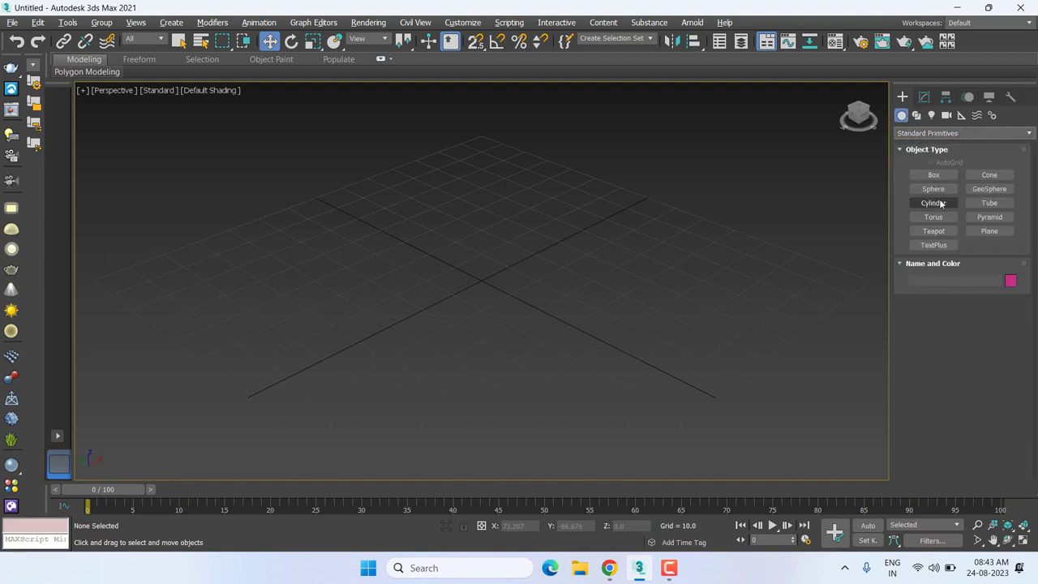
click(930, 175)
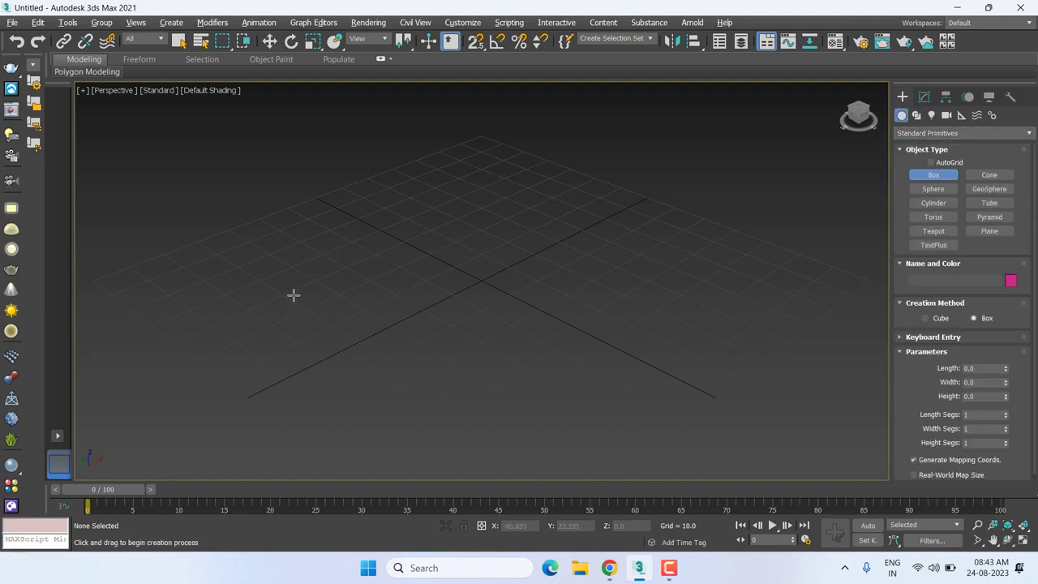
drag(272, 283, 724, 268)
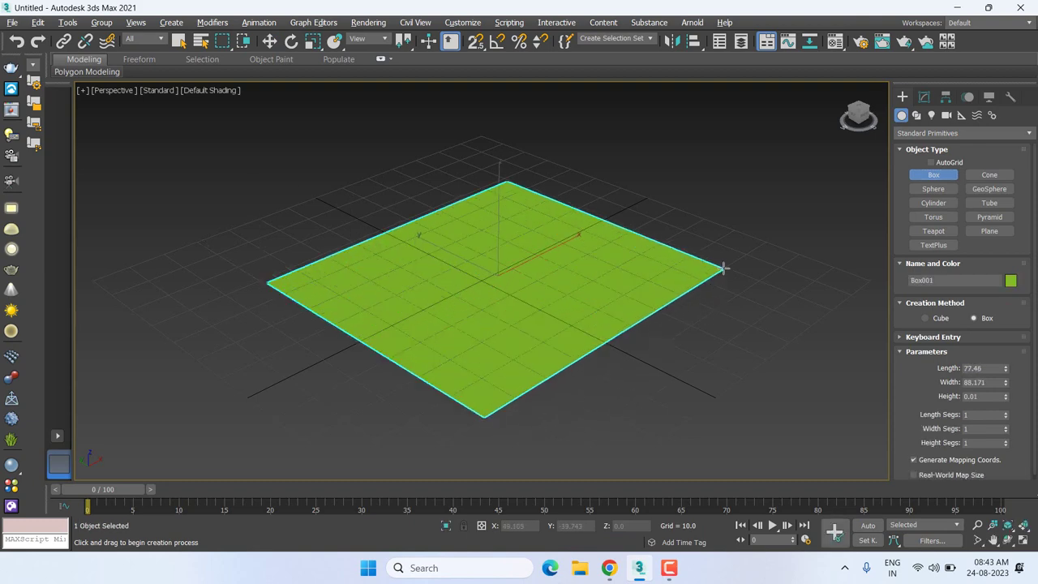
click(724, 267)
scroll(724, 268, down, 5)
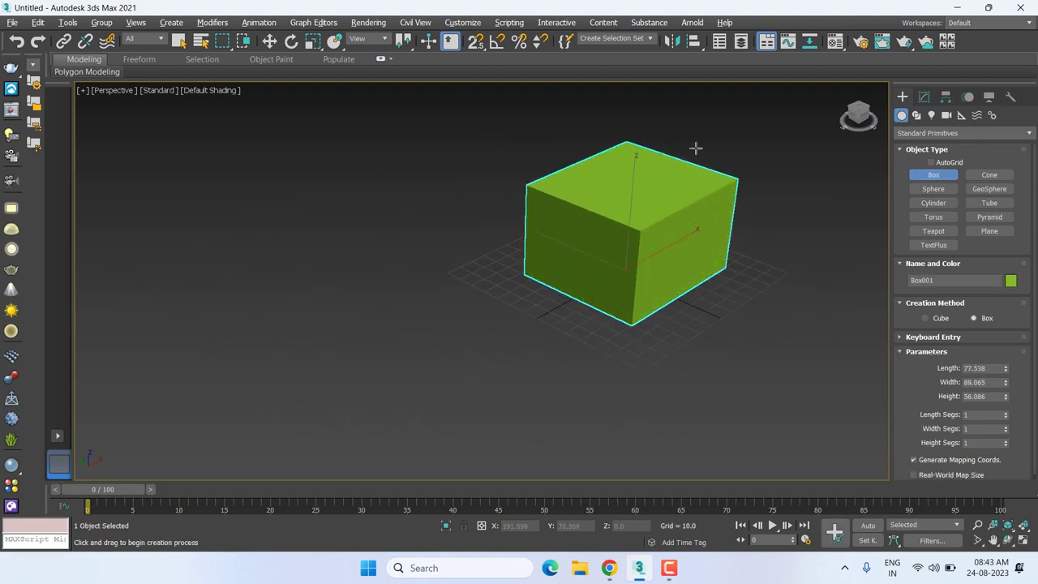
key(w)
middle_drag(725, 232, 651, 278)
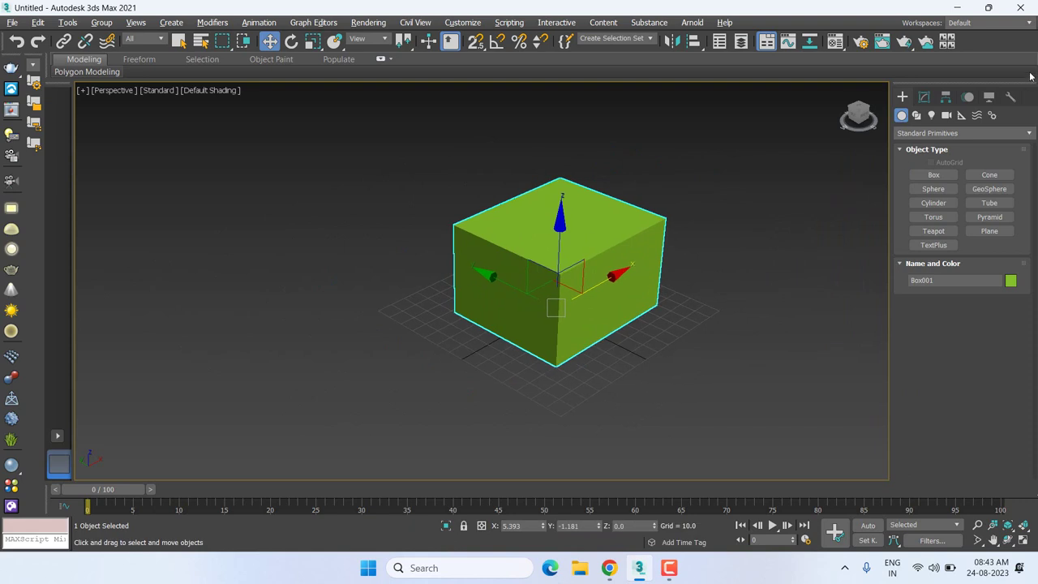
Open Box001 in Modify and browse down the Modifier List.
click(923, 96)
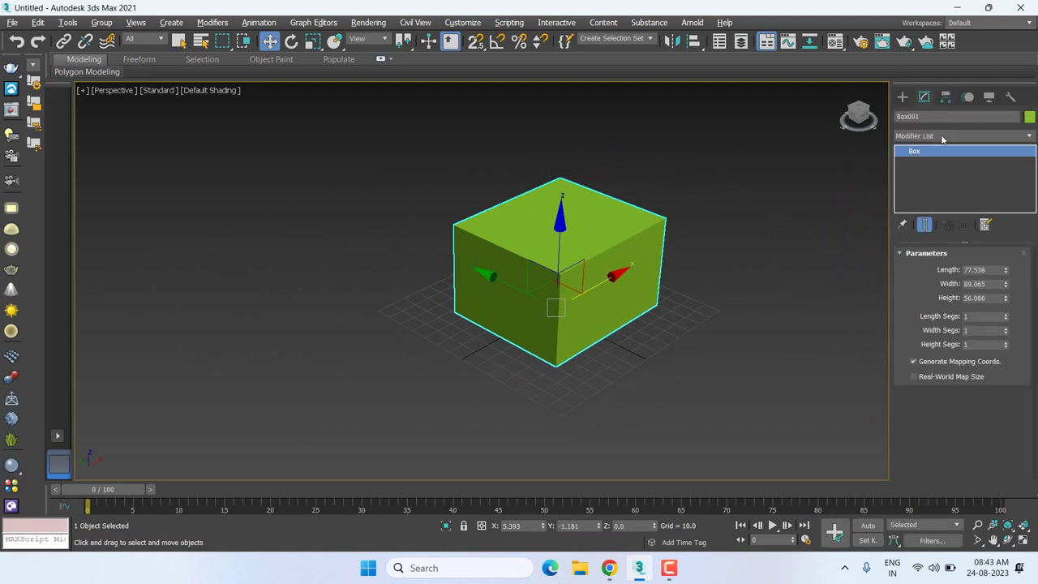
click(941, 136)
text(sl)
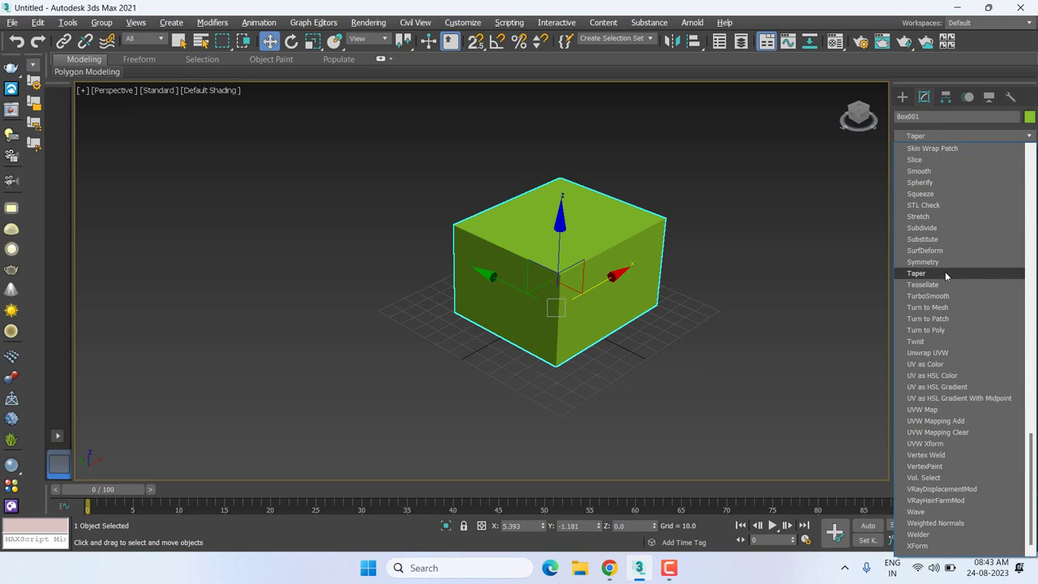
text(su)
key(Escape)
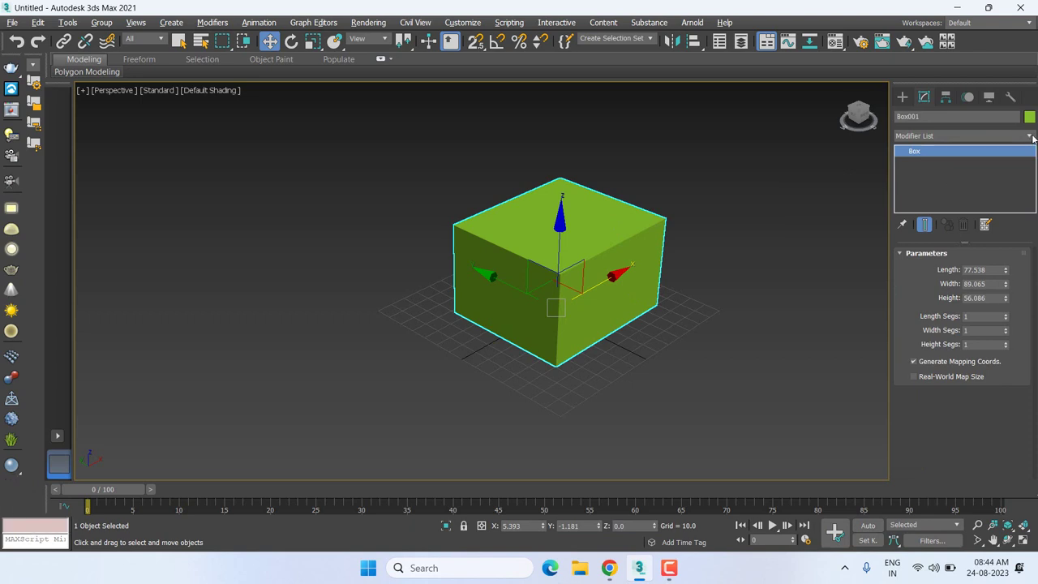
click(990, 138)
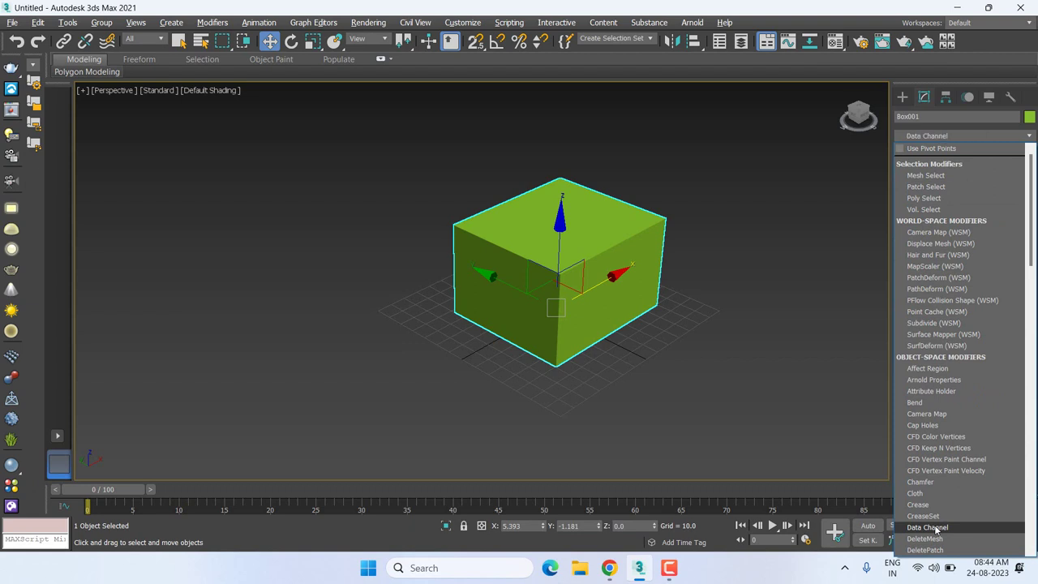
scroll(973, 373, down, 2)
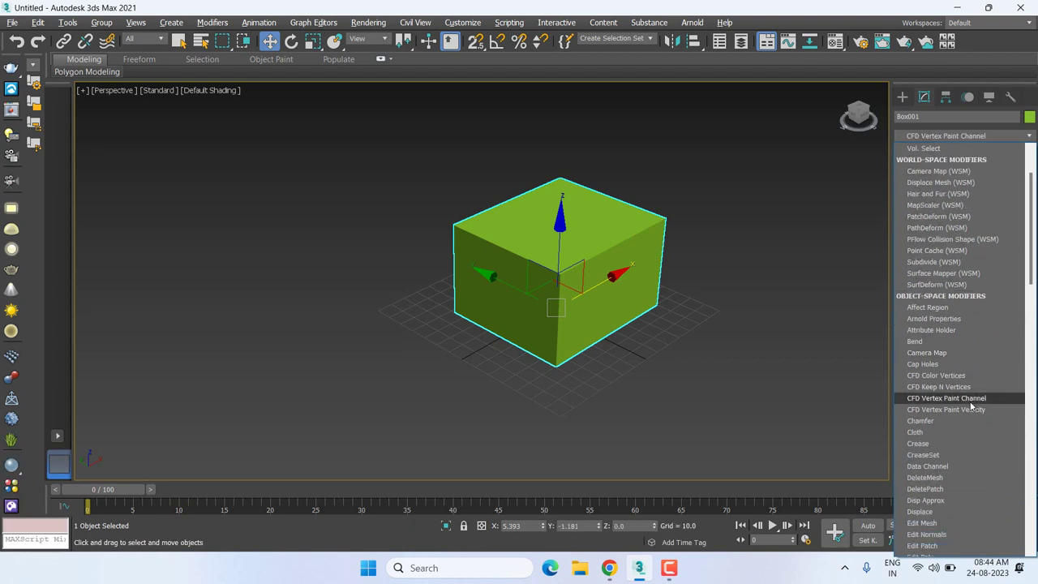
scroll(969, 402, down, 4)
scroll(968, 401, down, 5)
scroll(969, 401, down, 5)
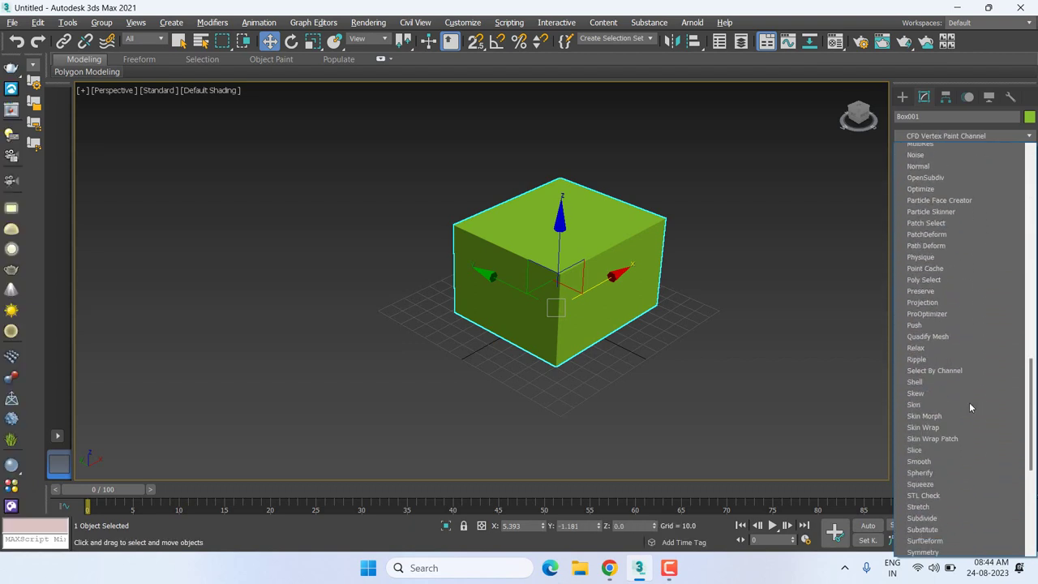
scroll(969, 406, down, 6)
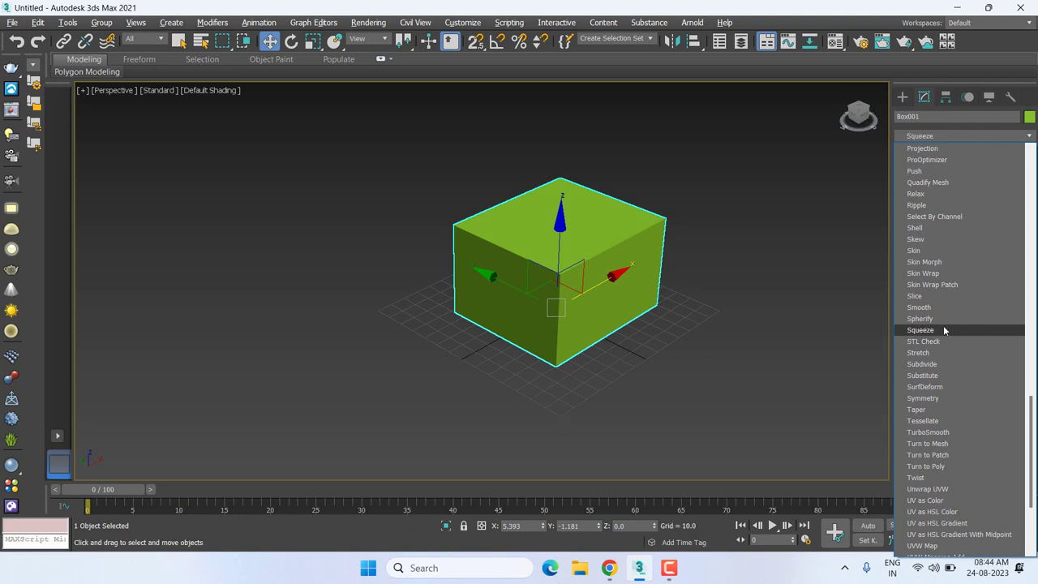
scroll(943, 328, down, 3)
scroll(946, 330, down, 1)
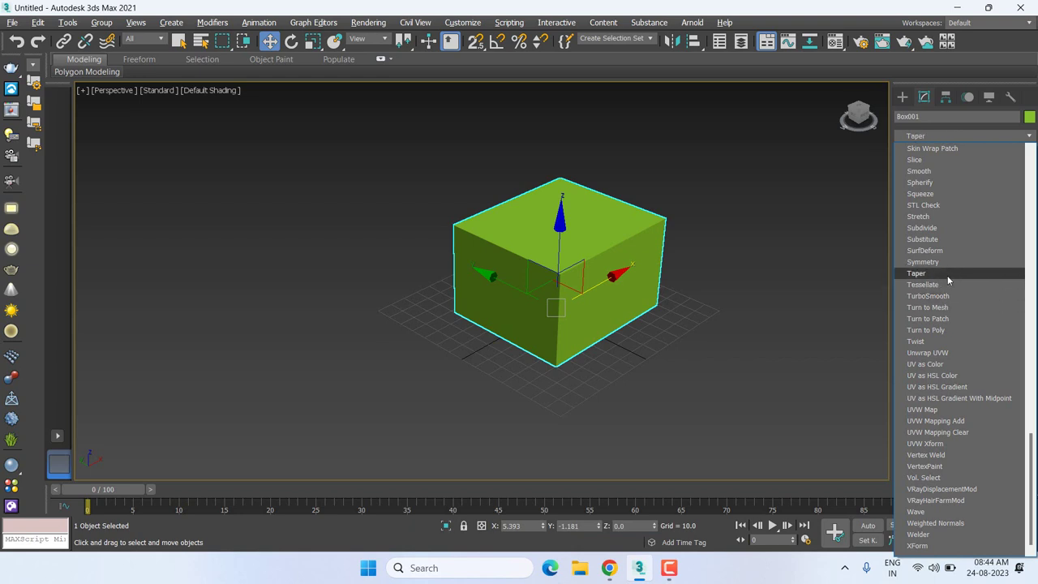
Apply a Taper modifier to Box001 with Amount -0.44.
click(947, 275)
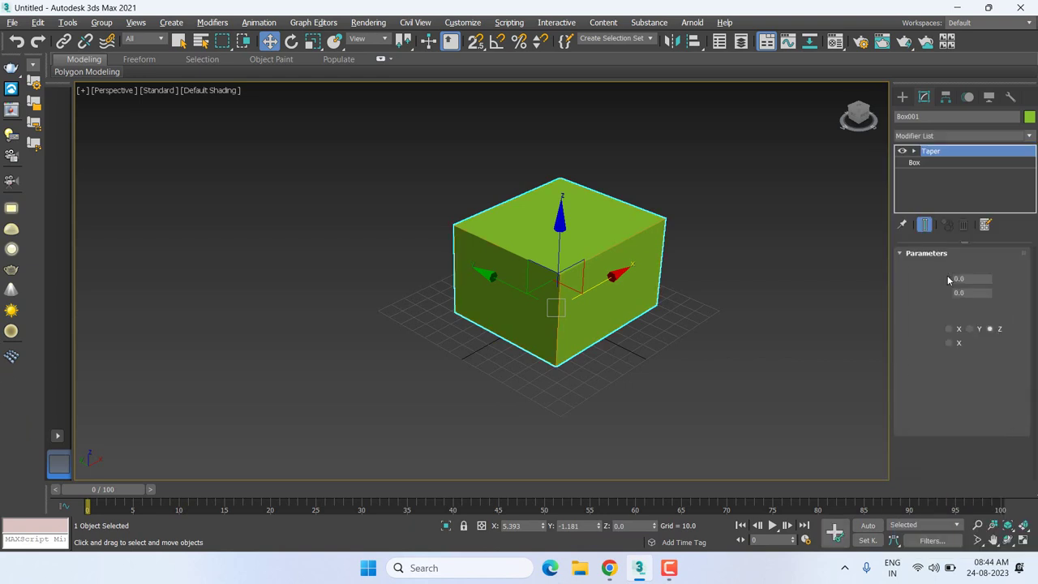
middle_drag(727, 336, 669, 347)
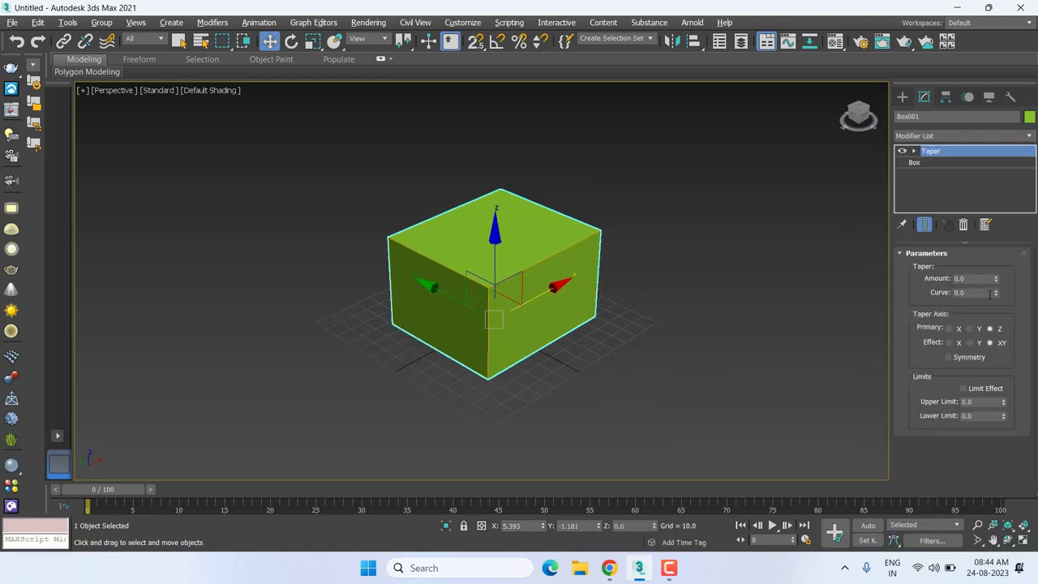
drag(996, 278, 1009, 212)
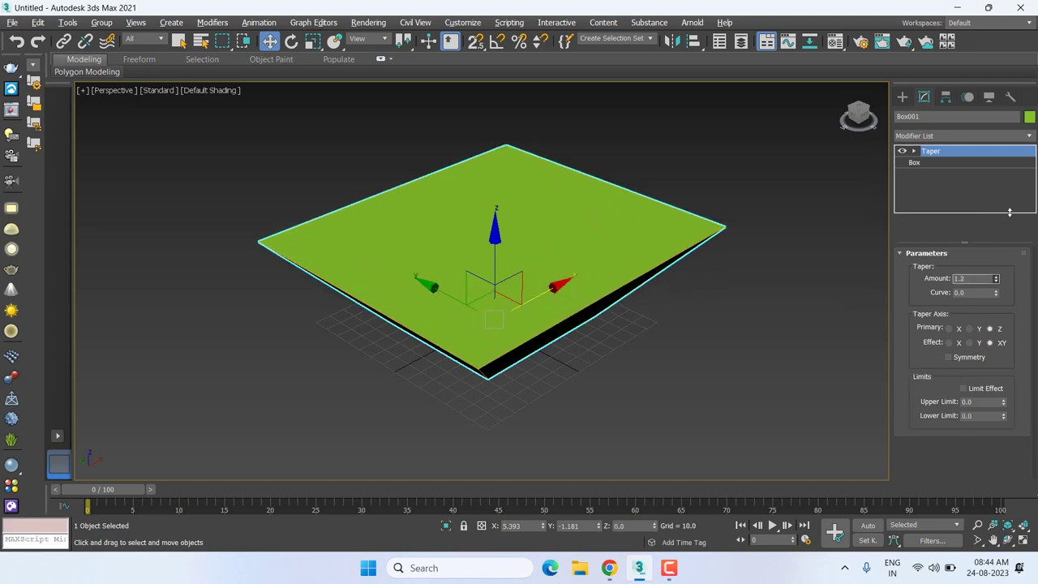
mouse_move(1012, 212)
mouse_down()
mouse_move(1023, 305)
mouse_move(1025, 285)
mouse_up()
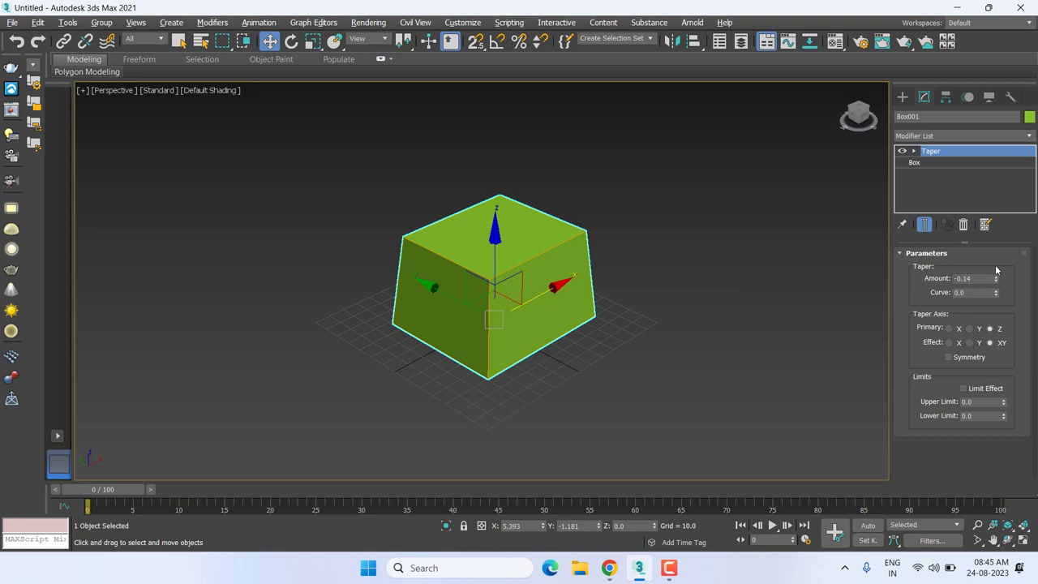
drag(995, 279, 981, 293)
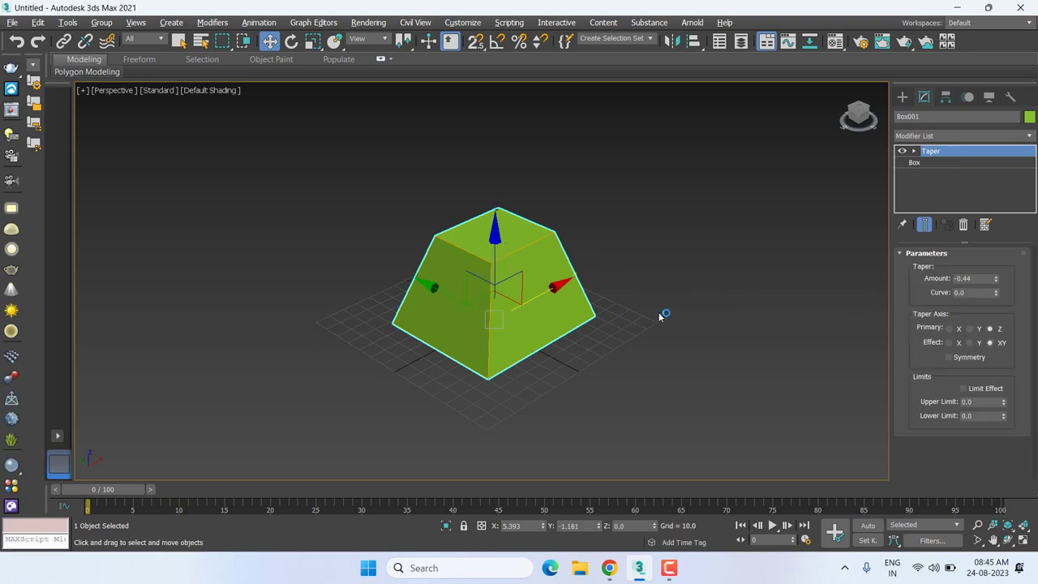
Set the taper to Primary Z, Effect XY, with Curve 1.46.
click(950, 328)
click(980, 329)
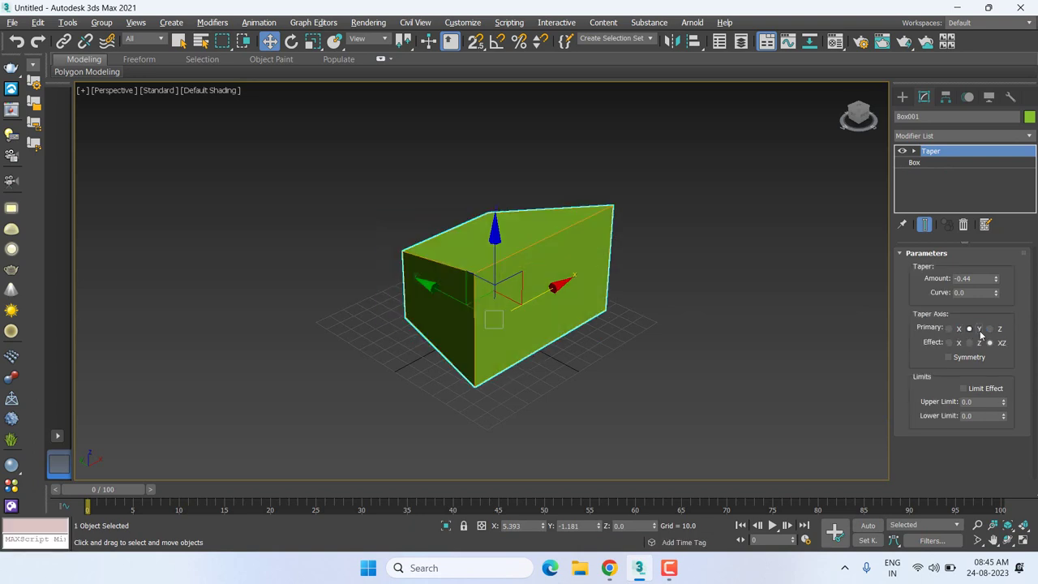
click(989, 328)
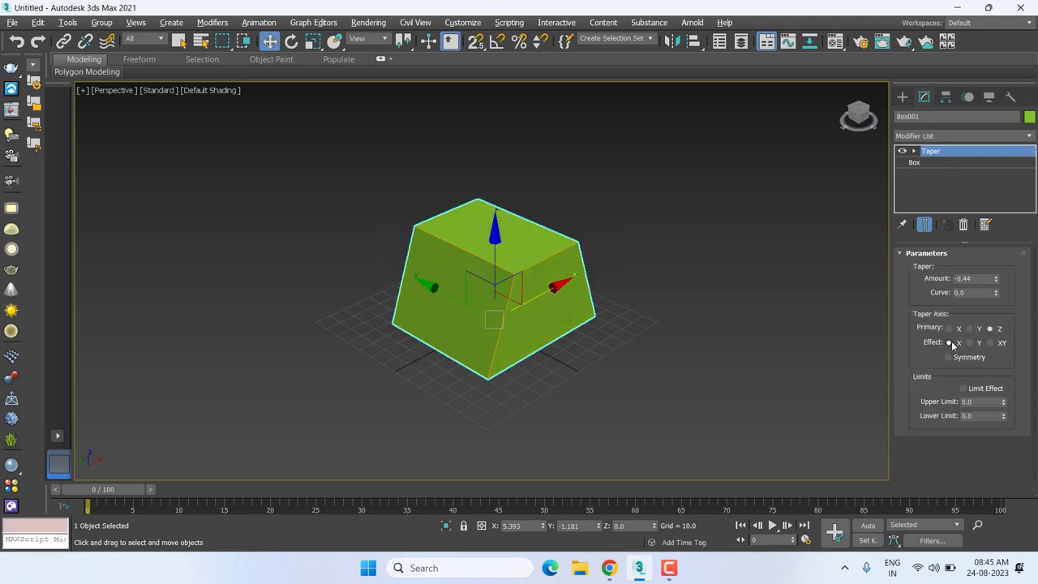
click(950, 328)
click(971, 329)
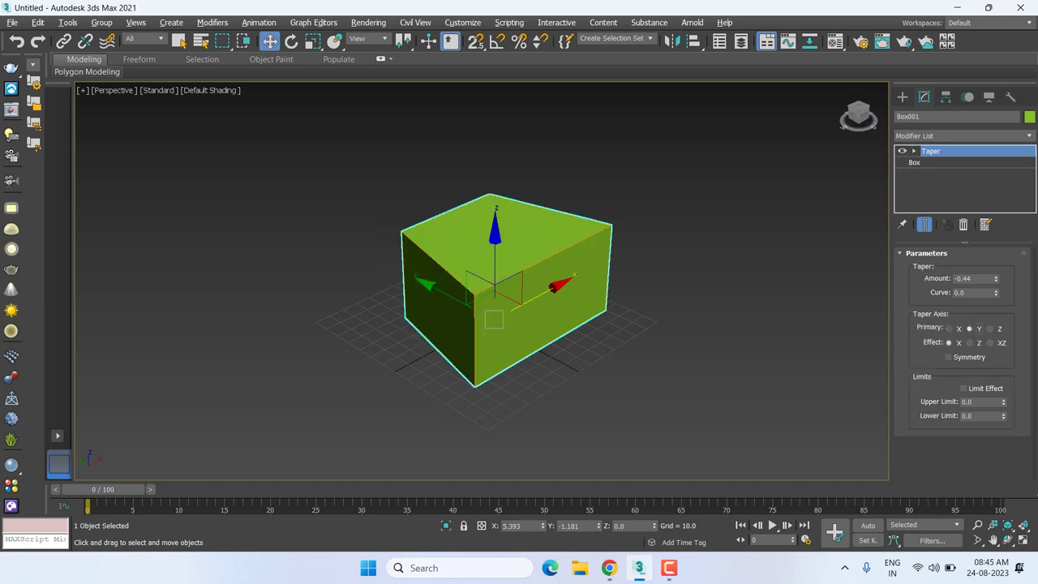
click(969, 342)
click(990, 344)
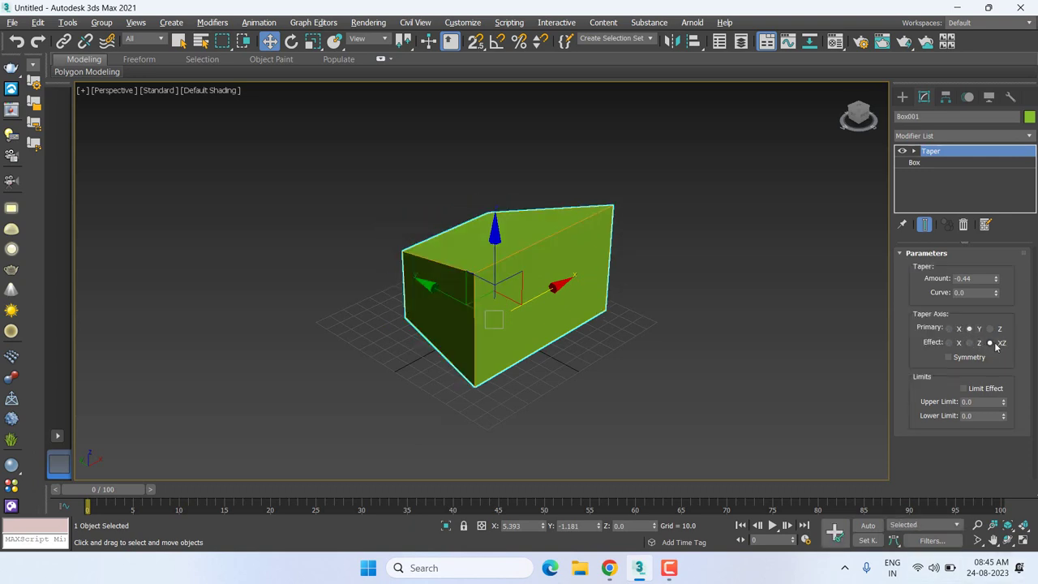
click(950, 328)
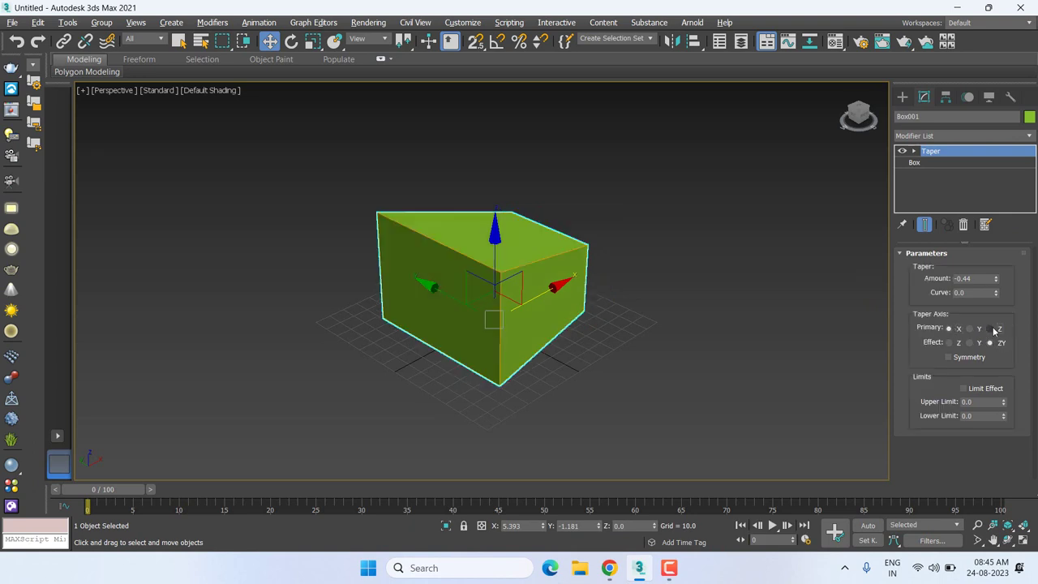
click(992, 329)
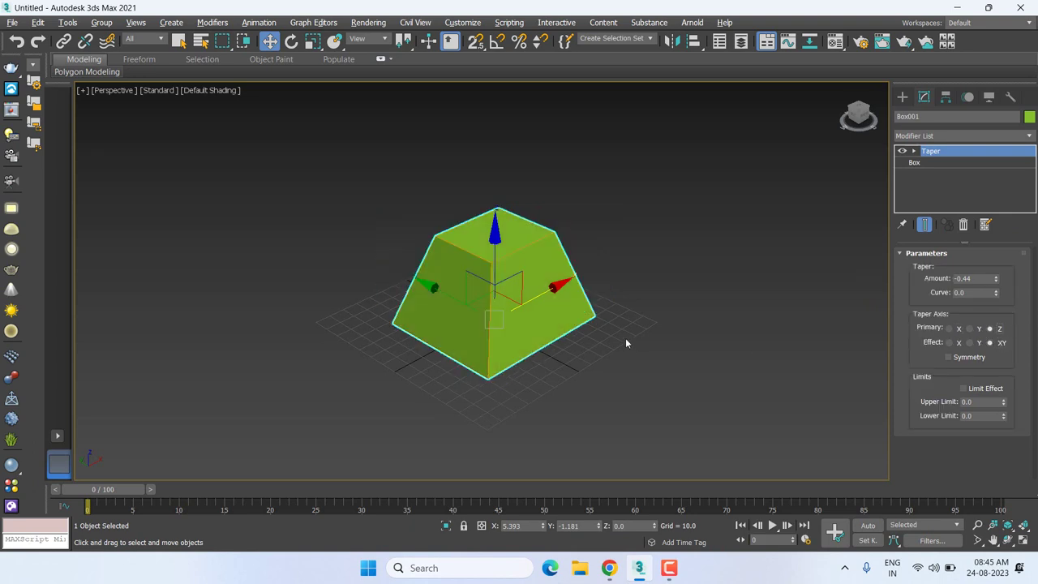
middle_drag(613, 331, 617, 318)
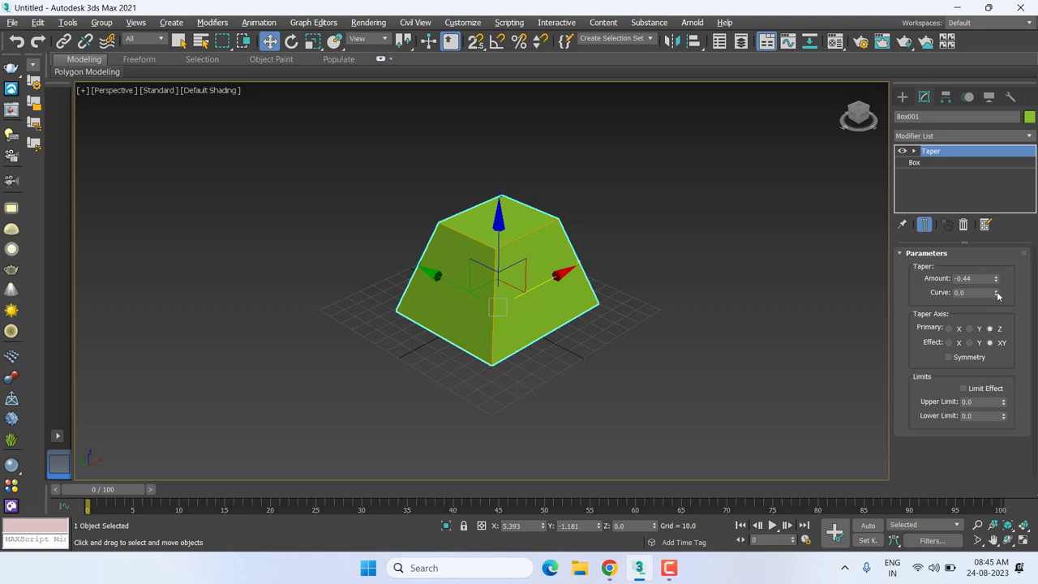
mouse_move(996, 290)
mouse_down()
mouse_move(1003, 198)
mouse_move(1004, 212)
mouse_up()
Keep Length and Width Segs at 1 and raise Box001's Height Segs to 42.
click(930, 163)
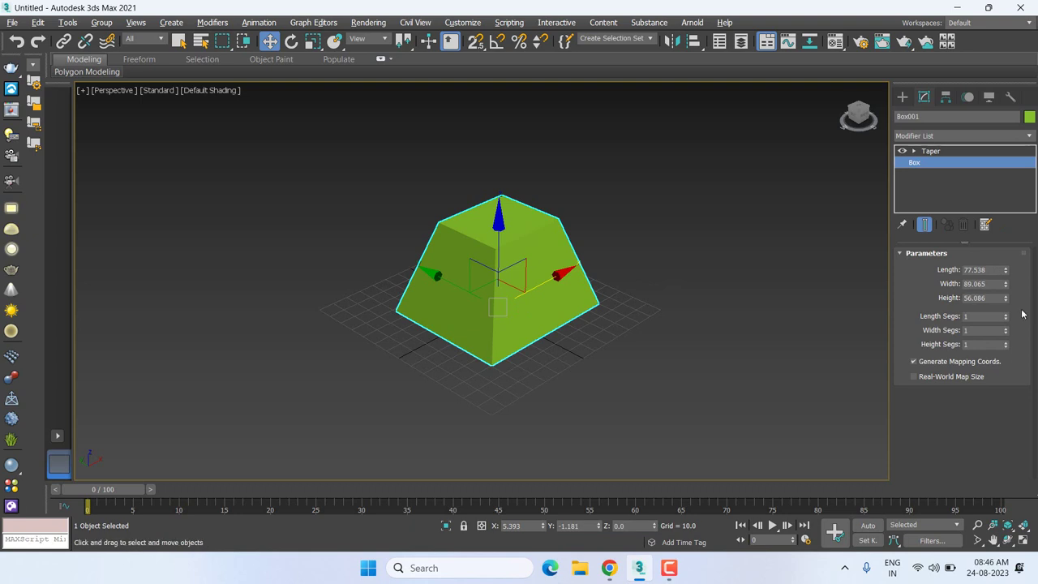
drag(1006, 316, 1006, 302)
double_click(981, 316)
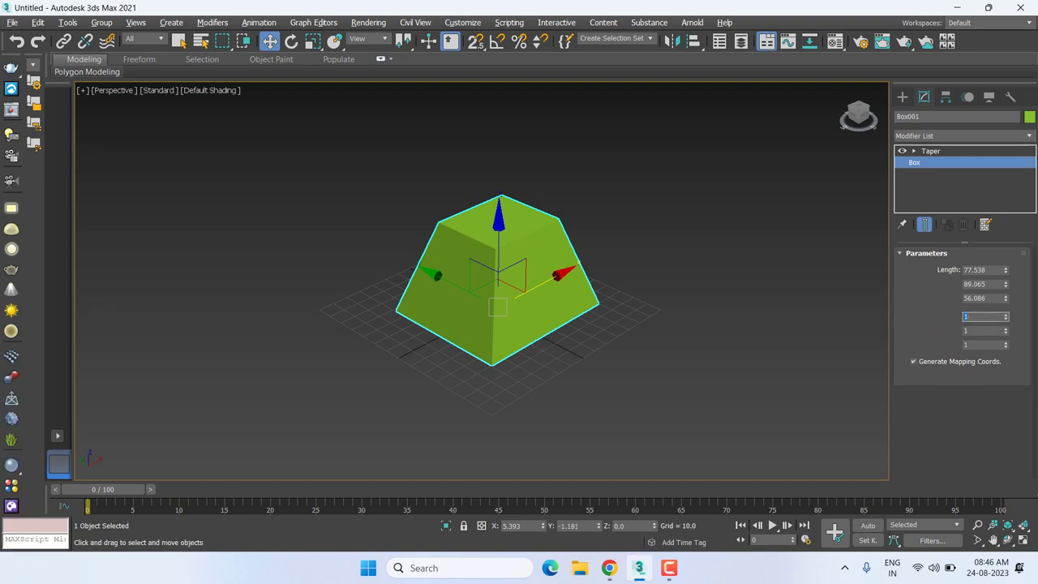
key(Return)
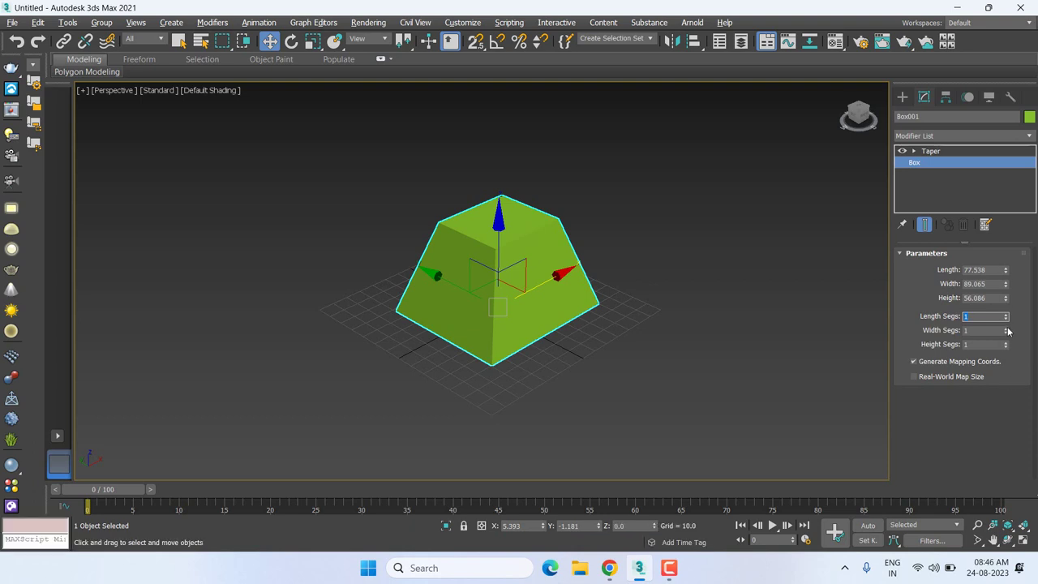
drag(1006, 321, 1012, 283)
double_click(986, 330)
text(0)
drag(1006, 344, 1005, 320)
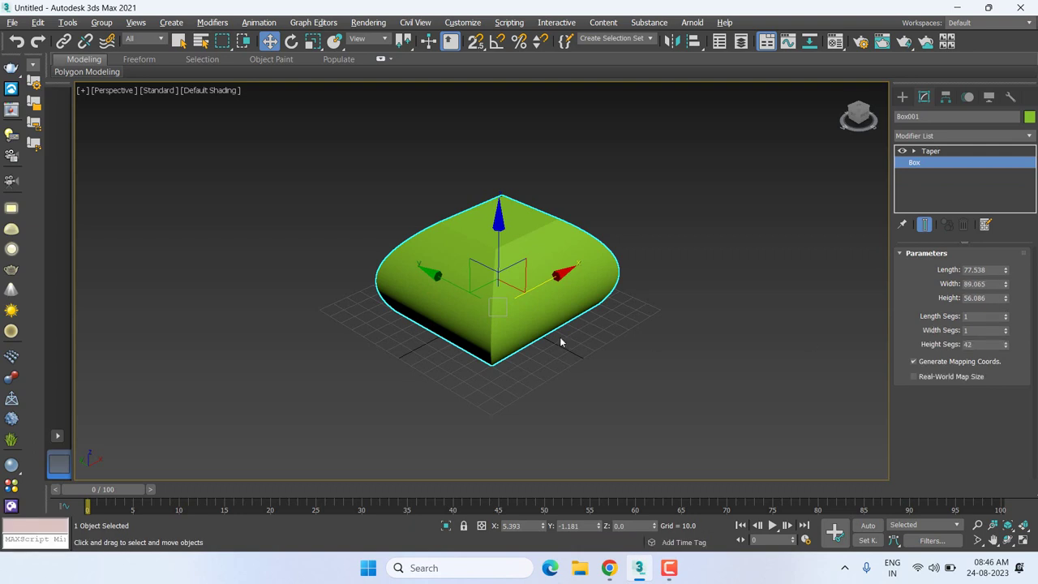
Select Taper in the stack and orbit to a lower view of the rounded box.
click(930, 151)
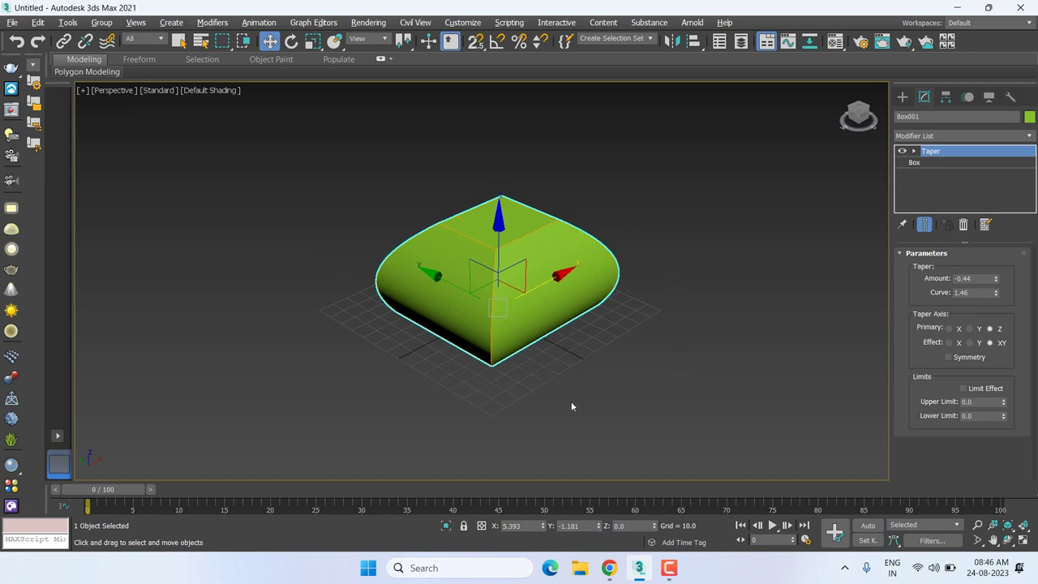
mouse_move(571, 400)
alt+middle_down()
mouse_move(556, 369)
mouse_move(518, 357)
mouse_move(524, 373)
mouse_move(750, 371)
mouse_move(627, 376)
mouse_move(520, 396)
mouse_move(531, 399)
alt+middle_up()
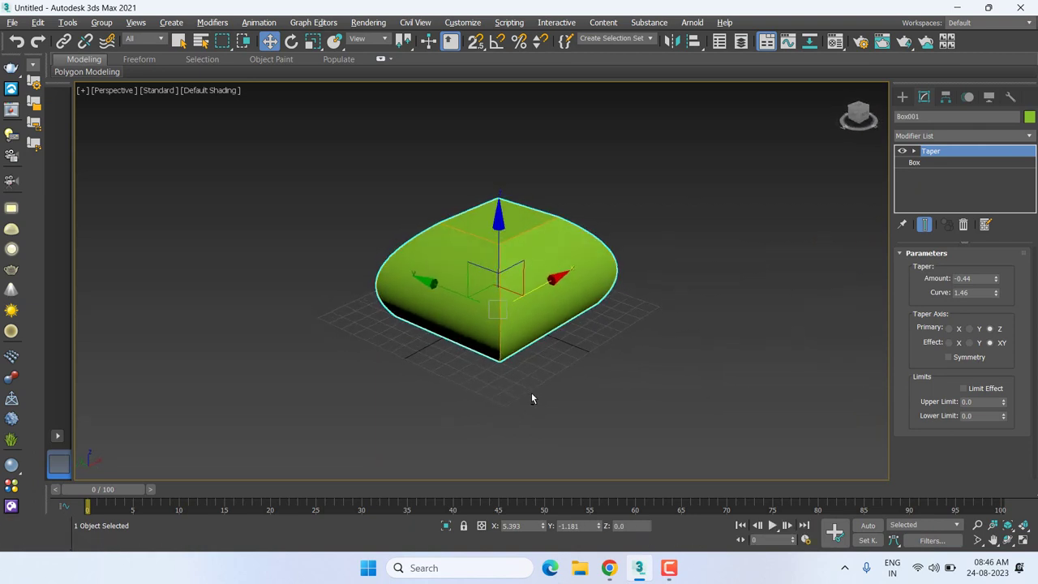
Turn on the Taper's Limit Effect and raise the Upper Limit to 45.37.
click(977, 389)
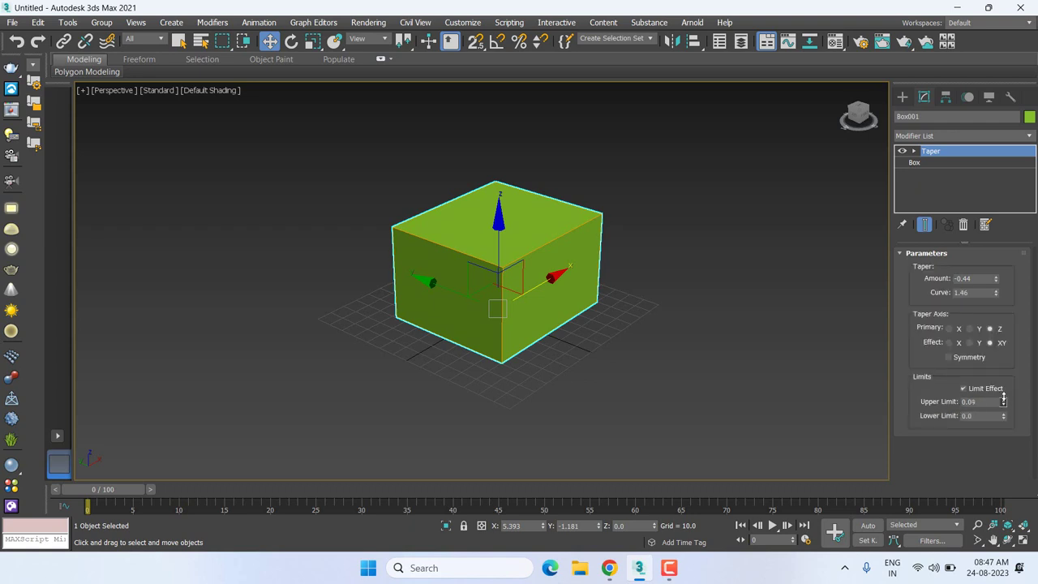
mouse_move(1002, 400)
mouse_down()
mouse_move(850, 510)
mouse_move(716, 127)
mouse_up()
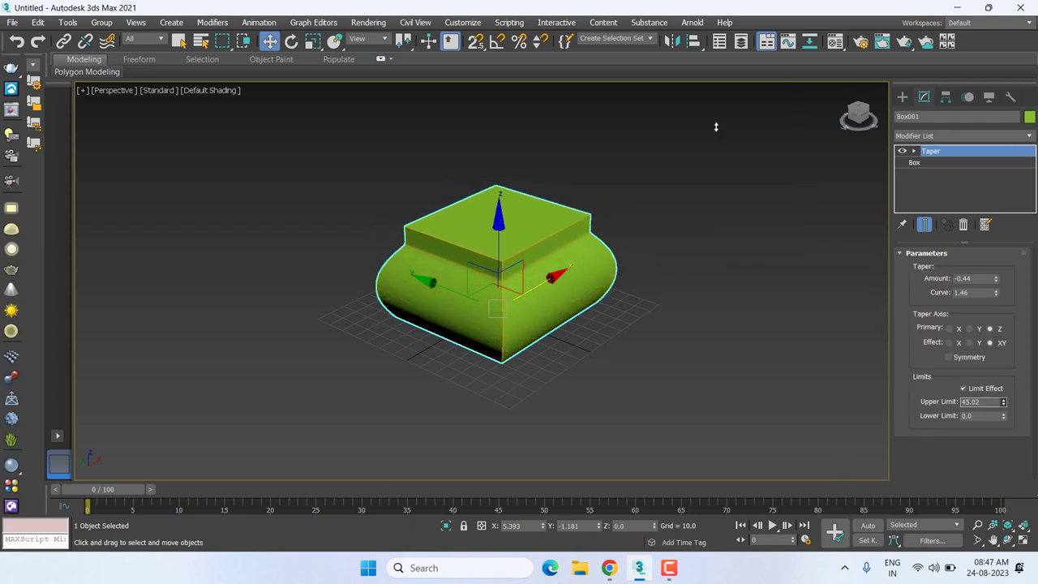
click(658, 157)
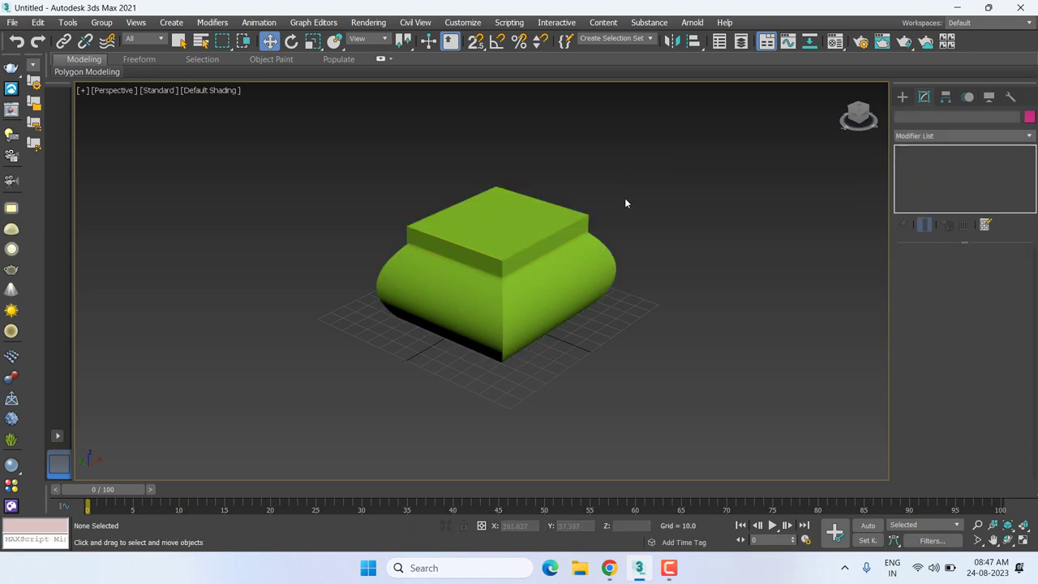
mouse_move(626, 279)
alt+middle_down()
mouse_move(584, 246)
mouse_move(432, 276)
mouse_move(339, 266)
mouse_move(467, 264)
mouse_move(394, 220)
alt+middle_up()
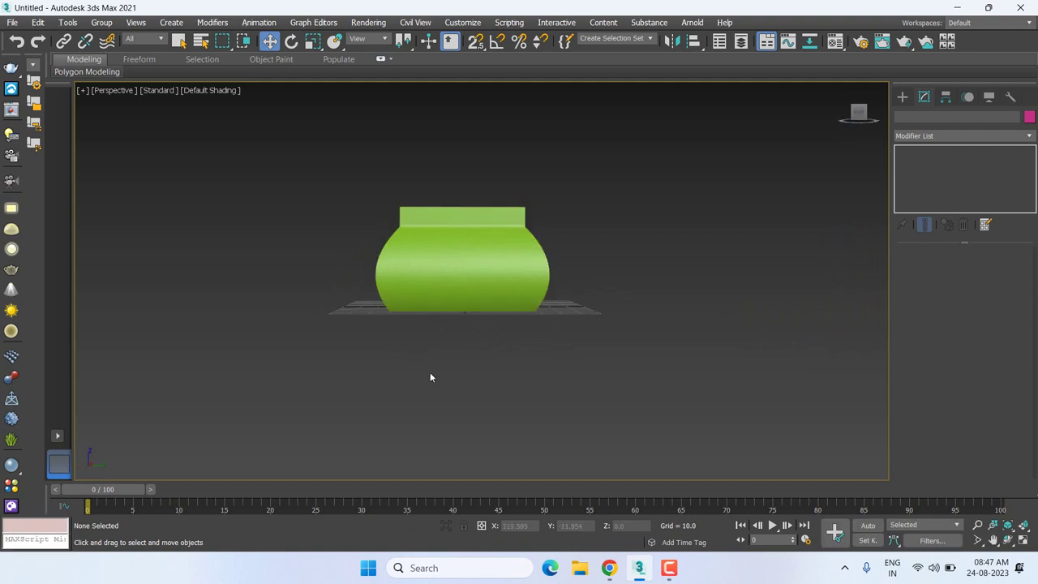
Raise the Taper's Lower Limit to 9.99 to flatten the base, then inspect the box from several angles.
click(521, 305)
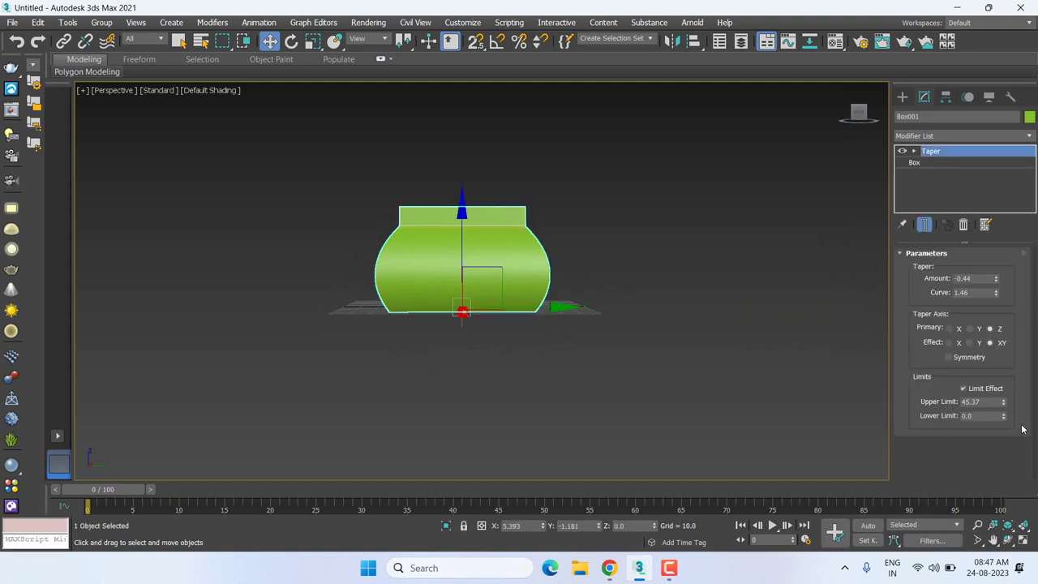
mouse_move(1004, 417)
mouse_down()
mouse_move(1002, 75)
mouse_move(1002, 423)
mouse_up()
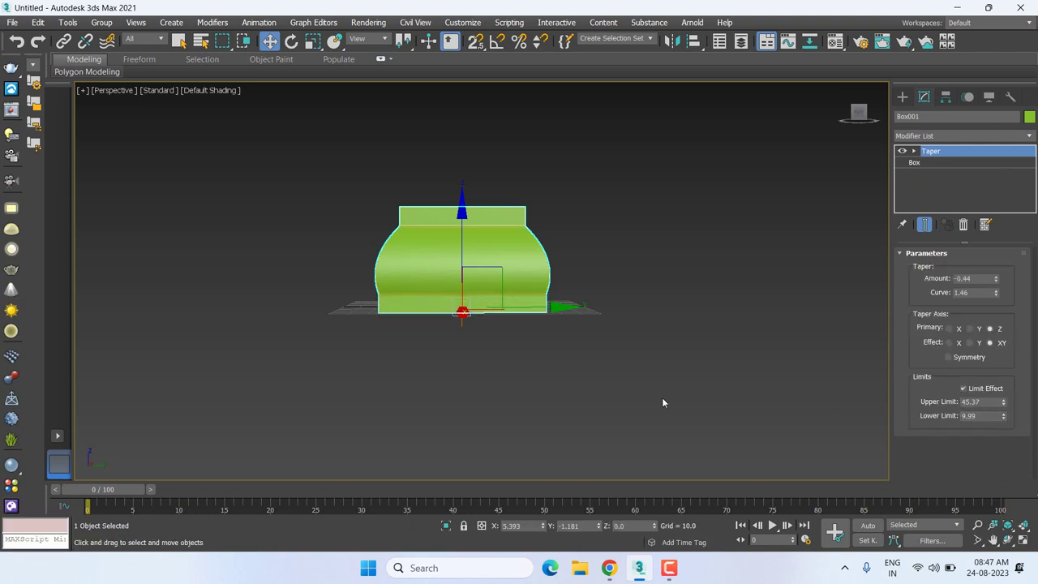
click(644, 384)
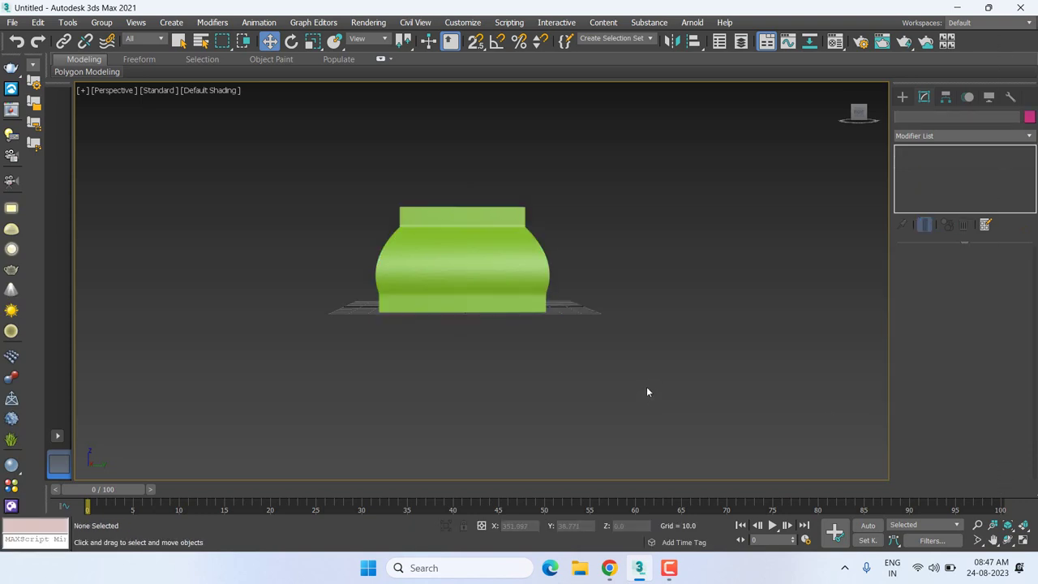
click(464, 246)
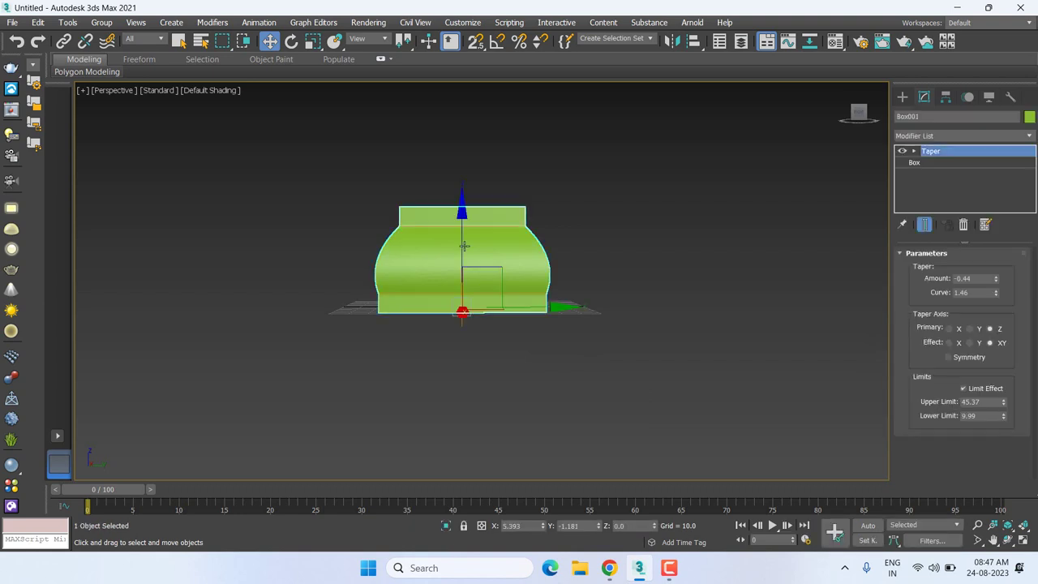
mouse_move(494, 291)
alt+middle_down()
mouse_move(585, 305)
mouse_move(474, 309)
mouse_move(651, 294)
mouse_move(602, 308)
mouse_move(551, 296)
mouse_move(559, 282)
alt+middle_up()
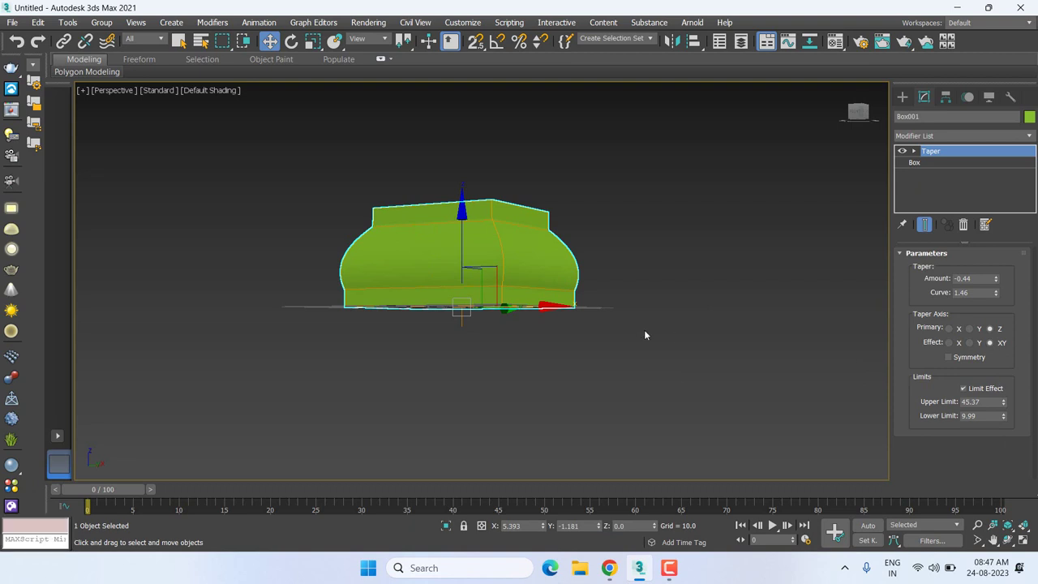
mouse_move(644, 332)
alt+middle_down()
mouse_move(613, 377)
mouse_move(593, 386)
alt+middle_up()
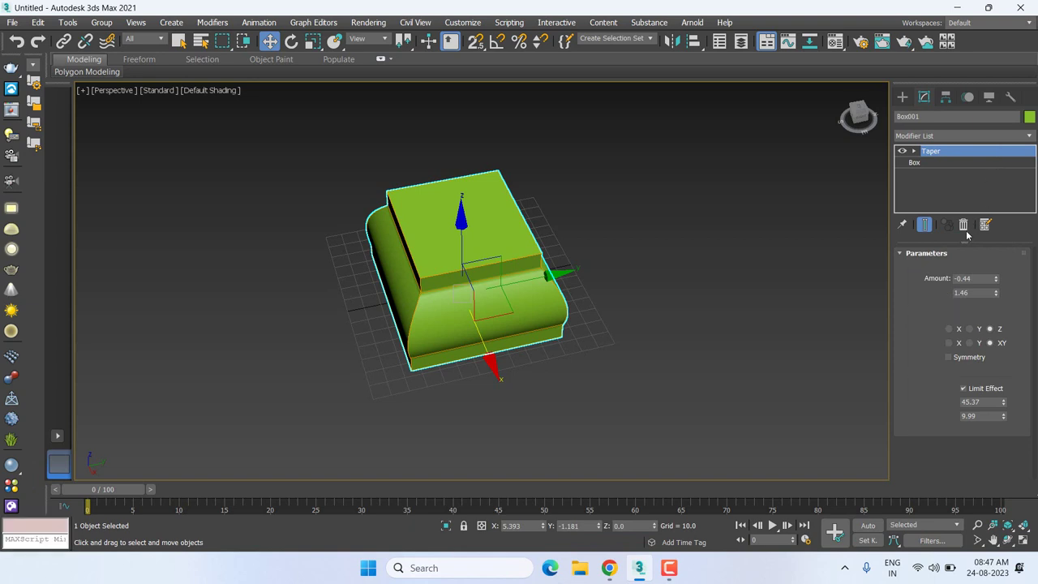
Rename the box's Taper modifier in the stack to 'ffghhhghh'.
right_click(968, 153)
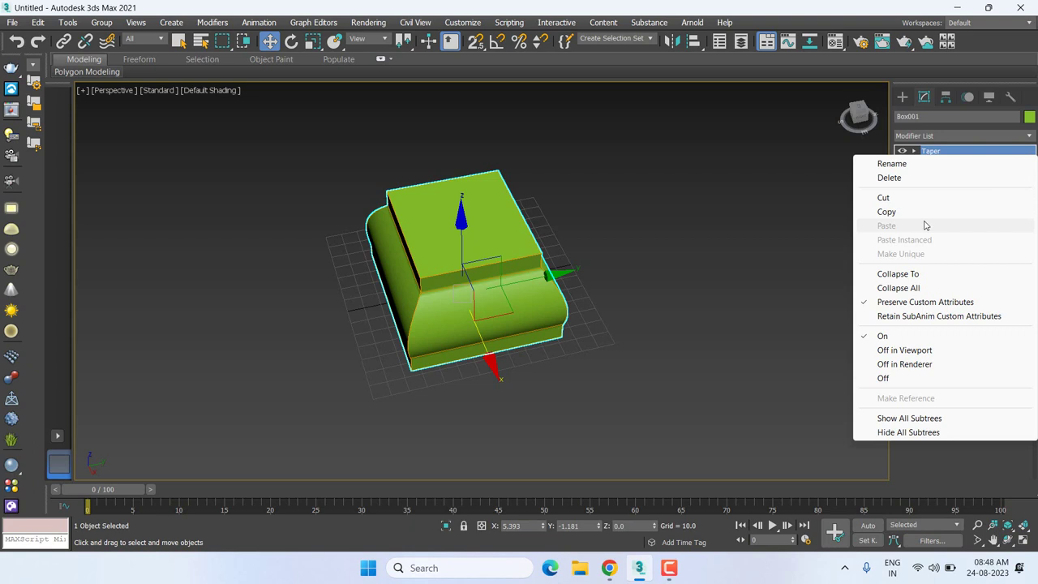
click(895, 163)
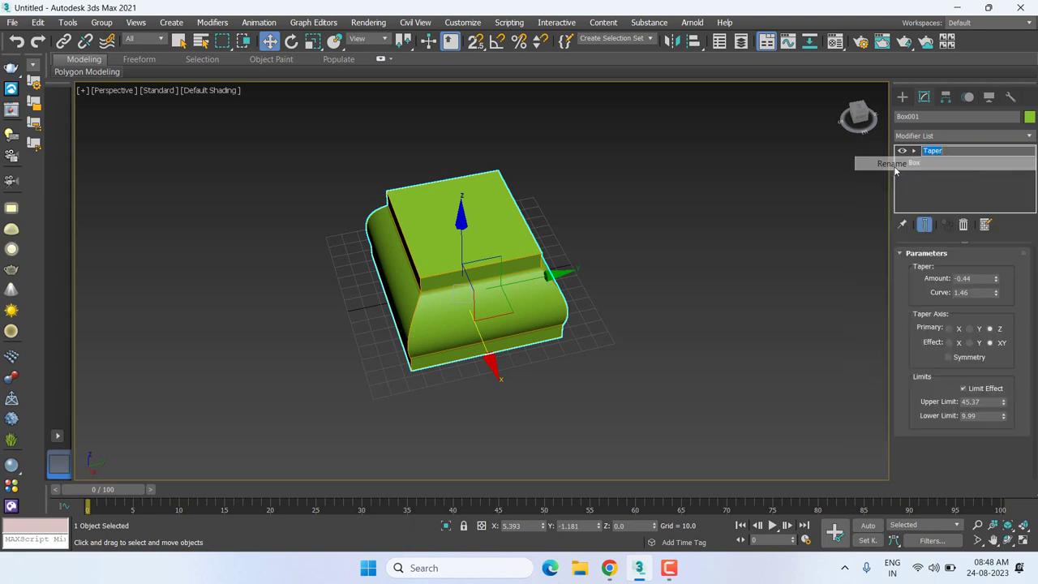
click(977, 151)
text(ffghhghh)
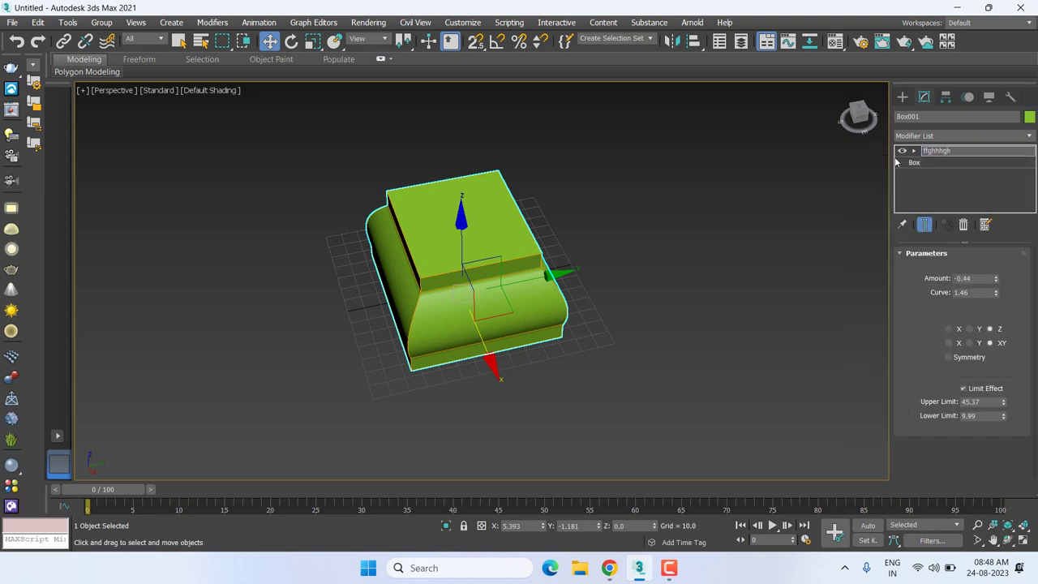
key(Return)
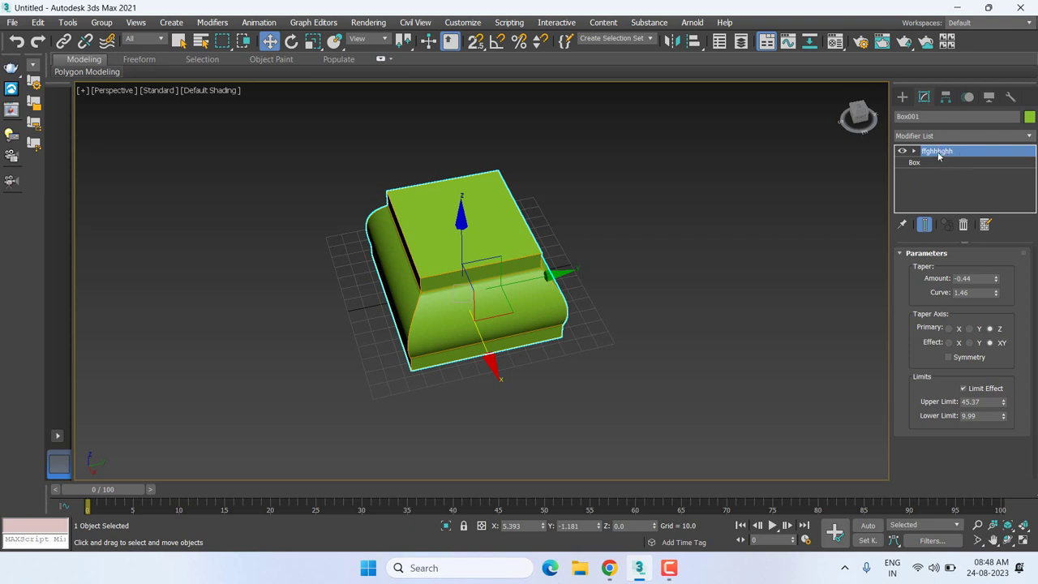
click(971, 154)
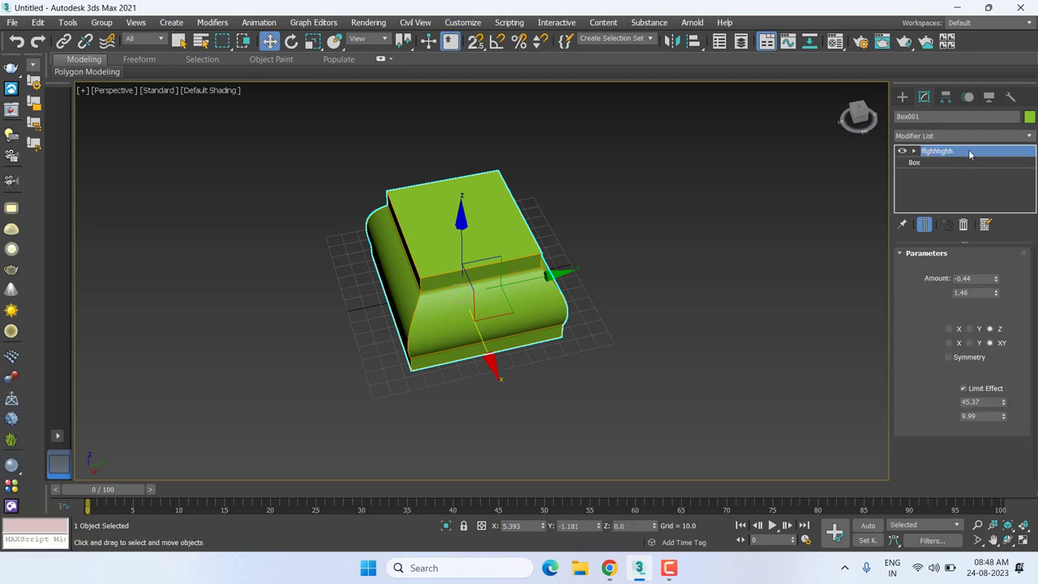
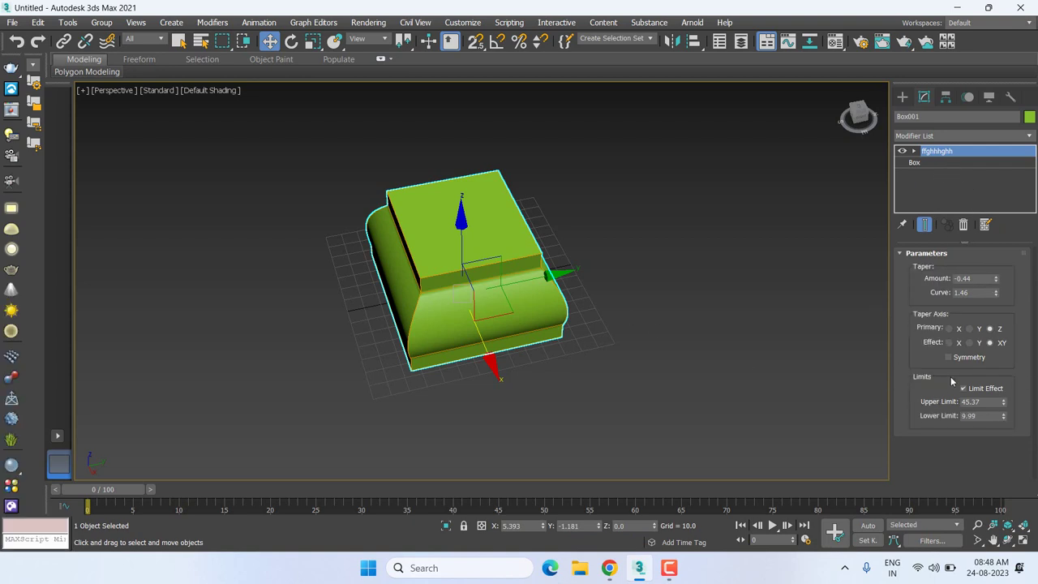
Delete the Taper modifier from Box001 and raise its height to about 221.
click(963, 224)
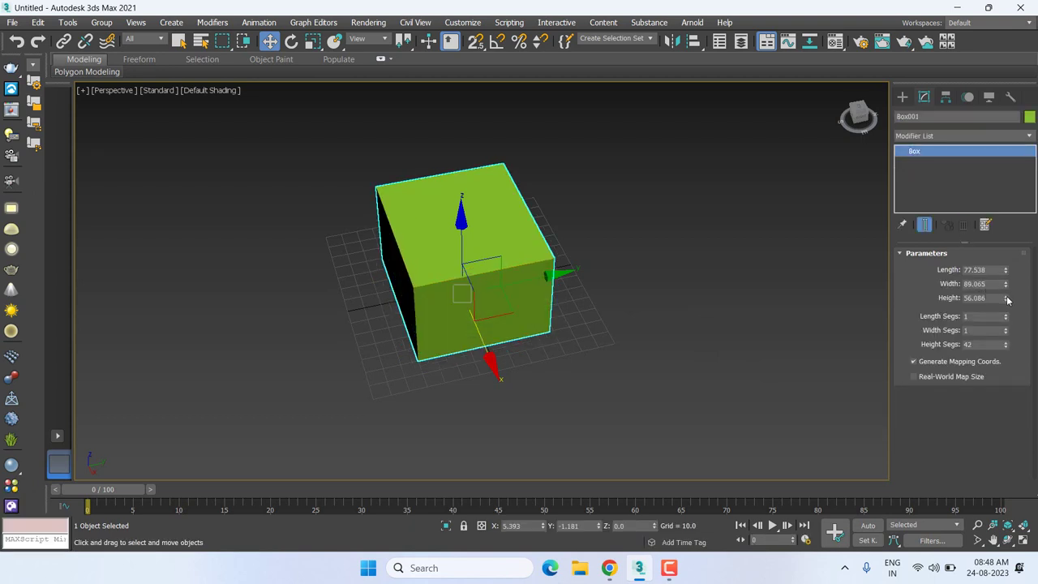
drag(1005, 297, 1011, 138)
scroll(560, 297, down, 5)
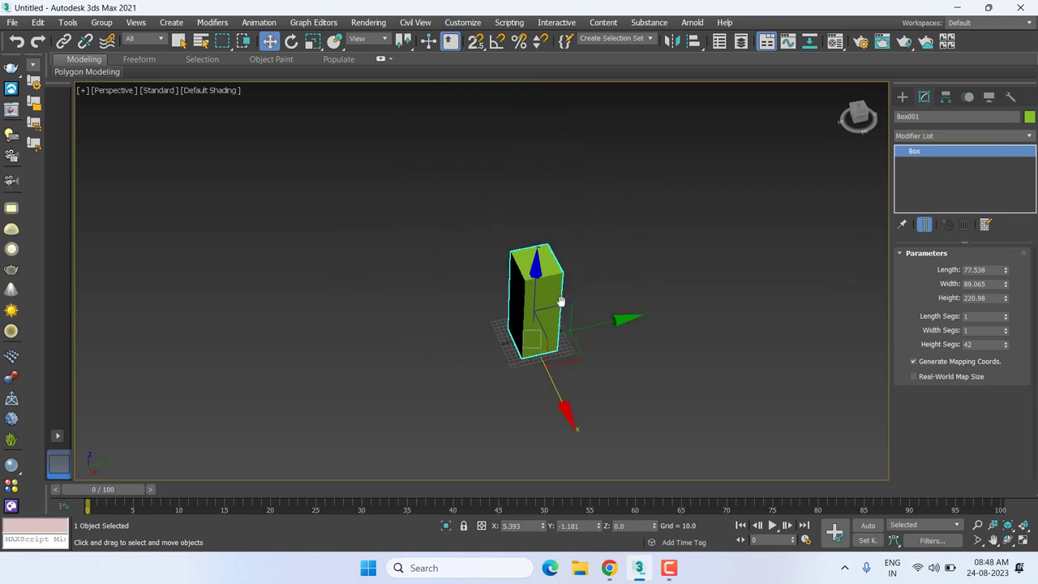
middle_drag(658, 328, 655, 327)
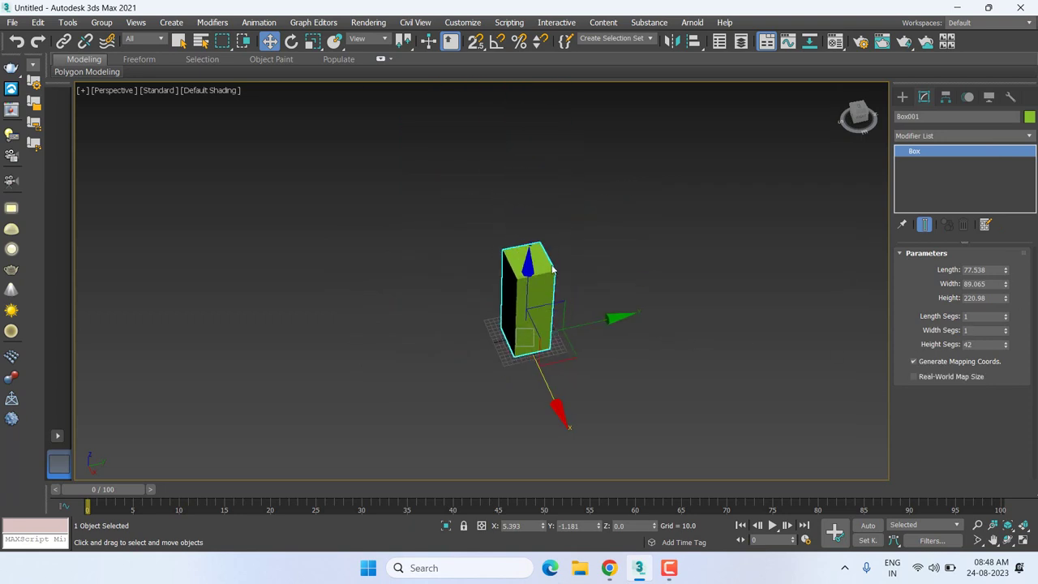
Apply a Twist modifier to Box001 from the Modifier List, typing 'tw' to find it.
click(944, 138)
text(t)
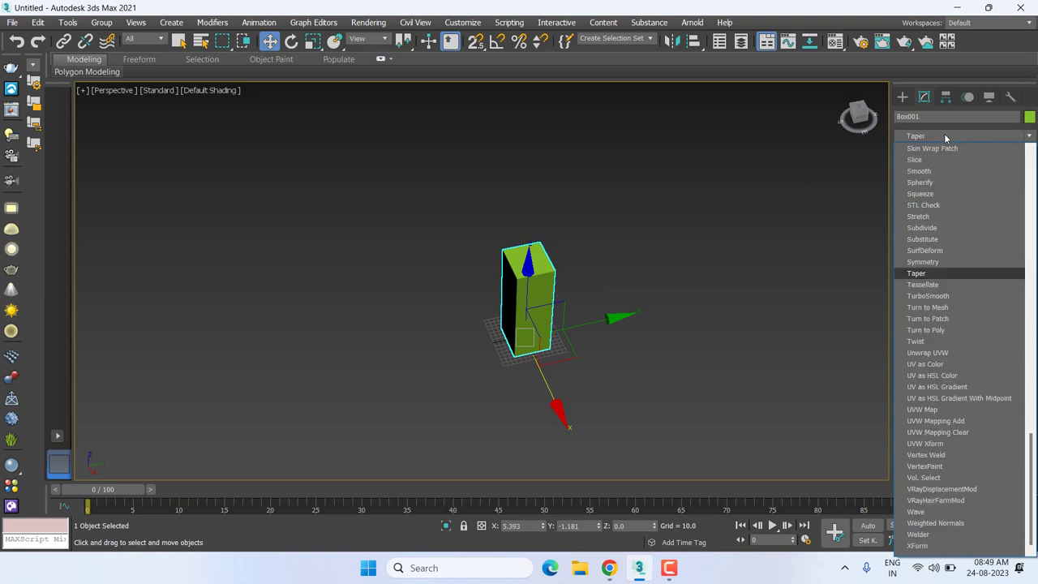
text(w)
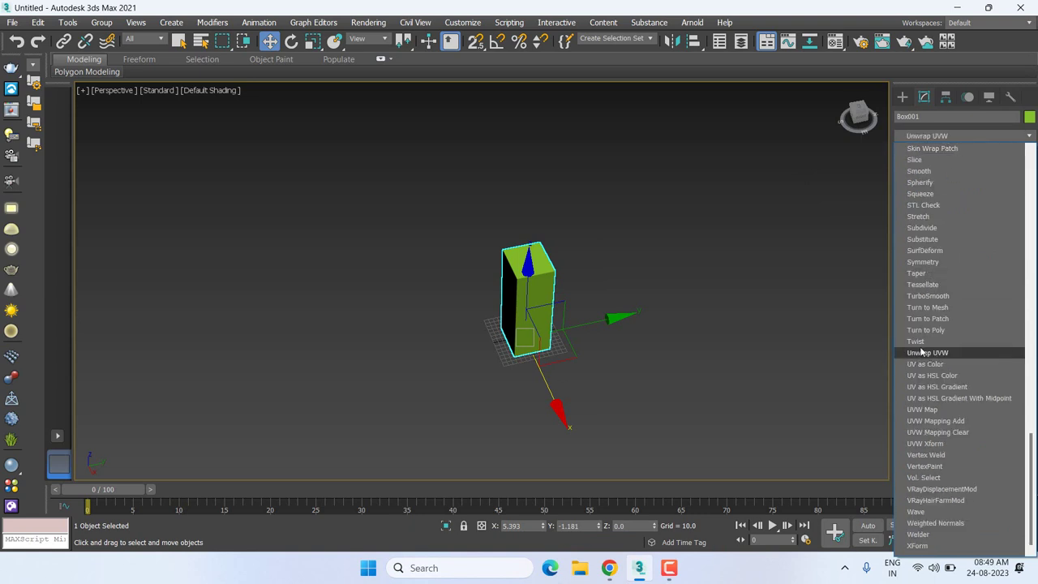
click(920, 341)
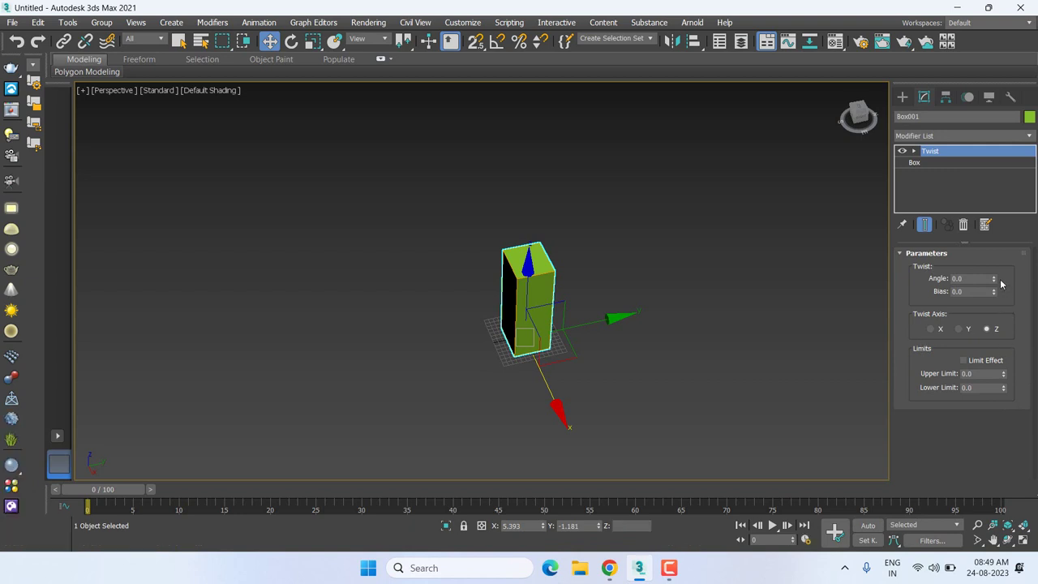
Set the Twist angle to 94.5 and orbit to inspect the twisted box.
drag(994, 280, 997, 173)
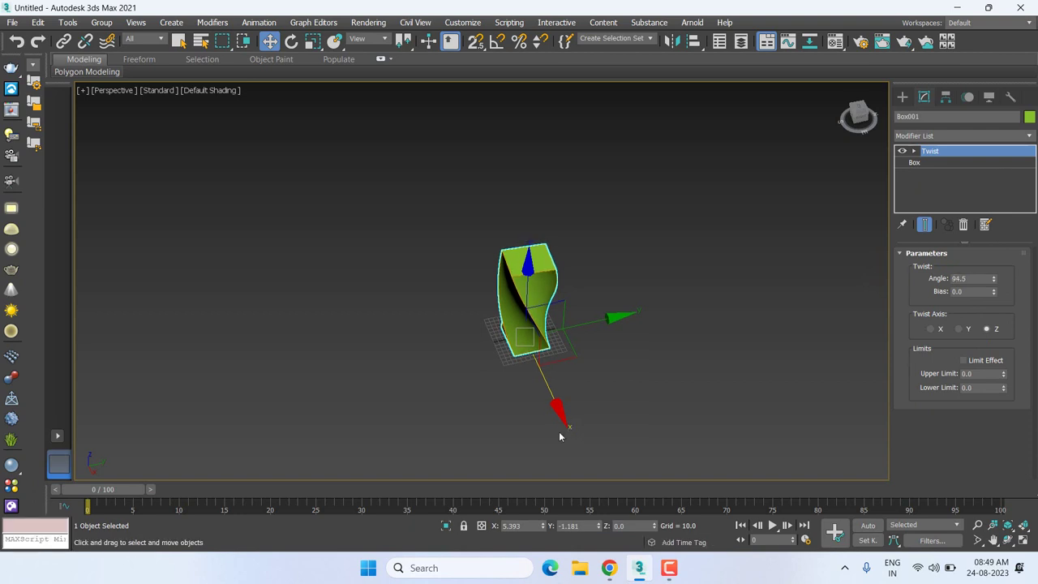
mouse_move(540, 427)
alt+middle_down()
mouse_move(656, 389)
mouse_move(808, 376)
mouse_move(459, 405)
mouse_move(489, 379)
alt+middle_up()
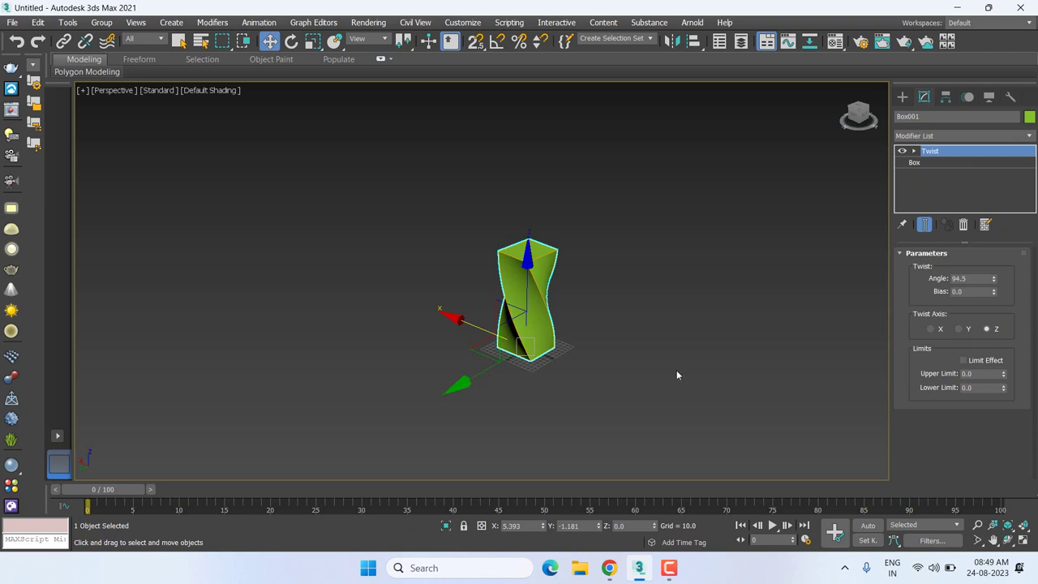
mouse_move(606, 344)
alt+middle_down()
mouse_move(590, 338)
mouse_move(614, 340)
alt+middle_up()
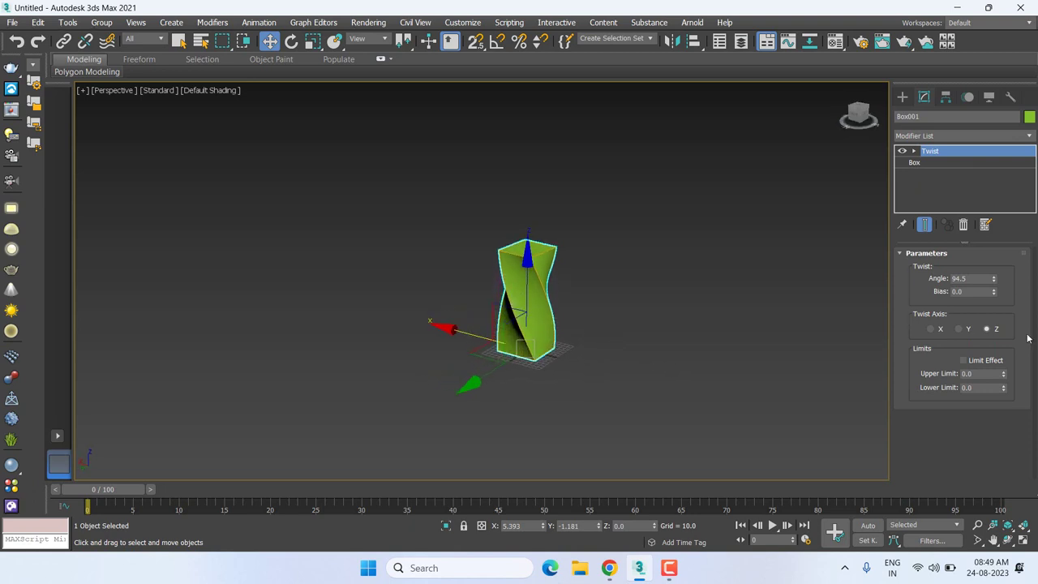
Enable Limit Effect and raise the twist's Upper Limit to about 121.
click(980, 359)
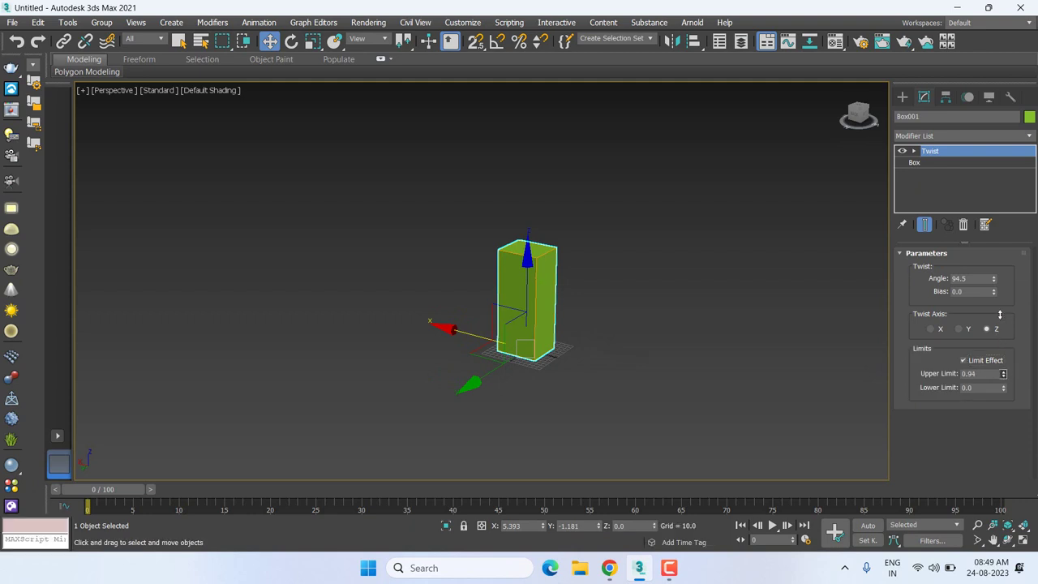
drag(1000, 313, 1006, 196)
drag(1003, 373, 995, 336)
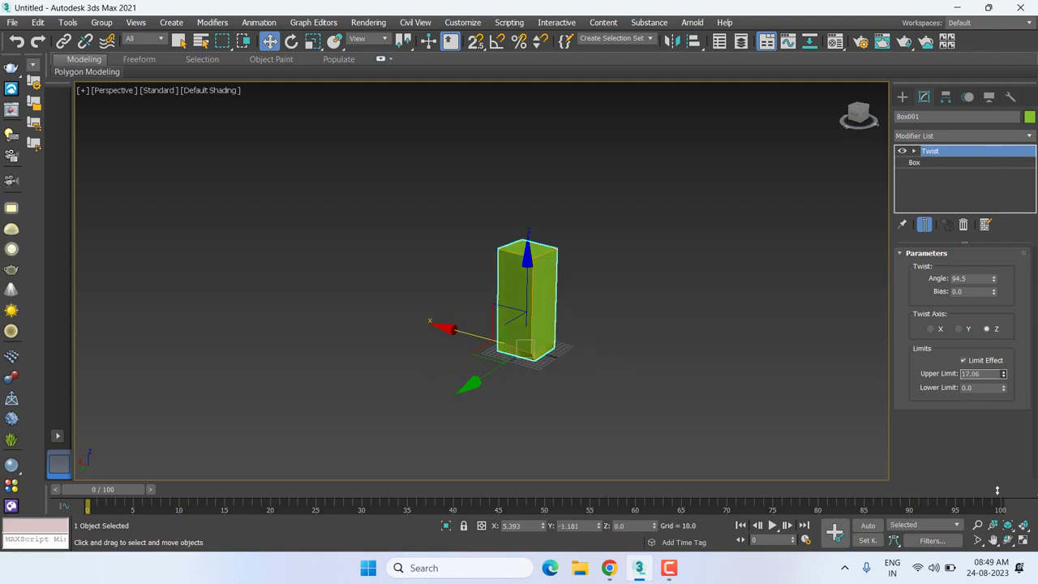
drag(997, 489, 1018, 417)
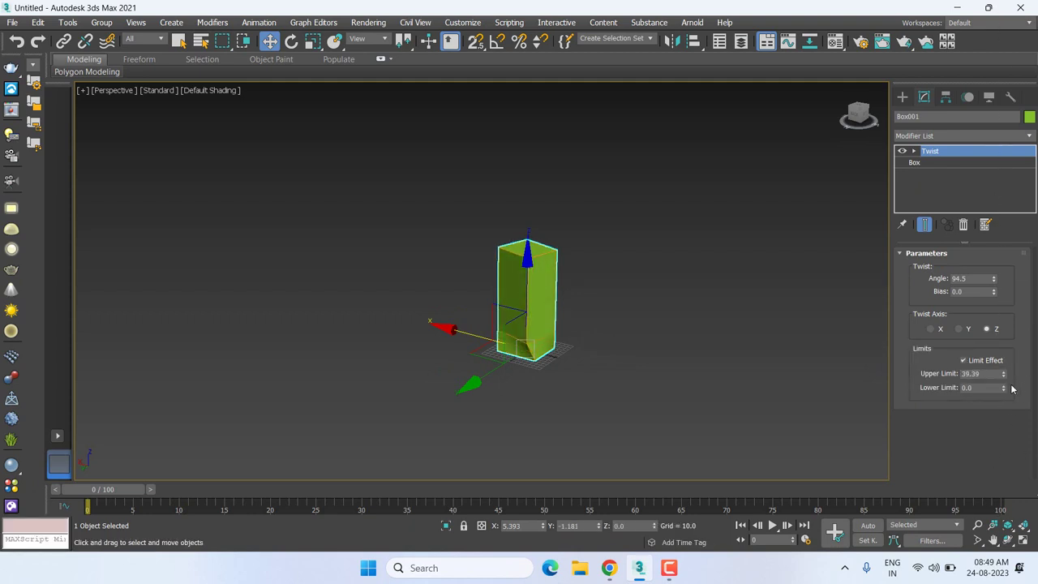
mouse_move(1006, 375)
mouse_down()
mouse_move(1000, 175)
mouse_move(11, 260)
mouse_up()
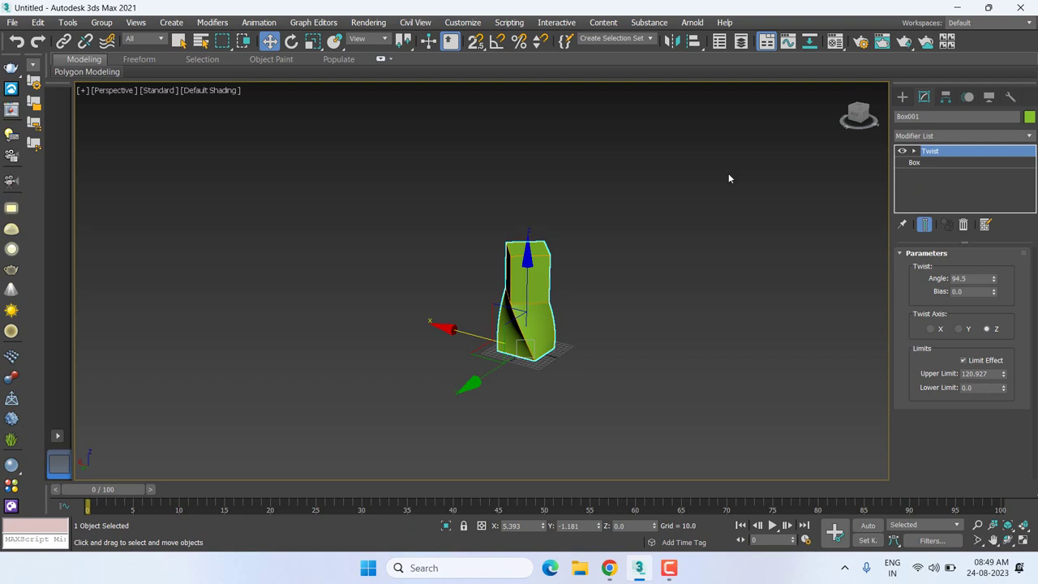
click(931, 163)
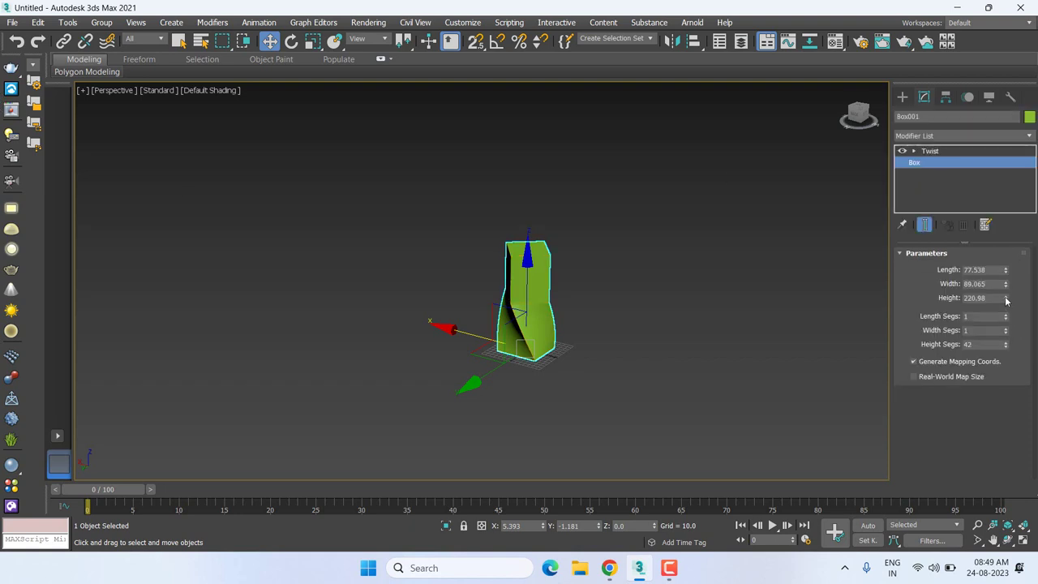
Raise the box height to 483.947 and the Twist angle to 362.5.
drag(1006, 301, 962, 173)
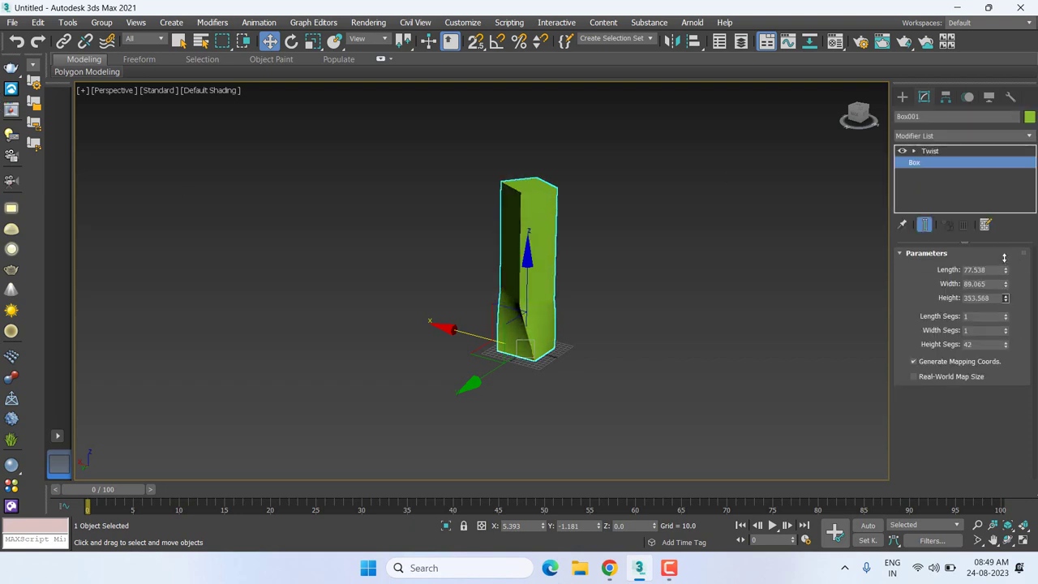
click(959, 152)
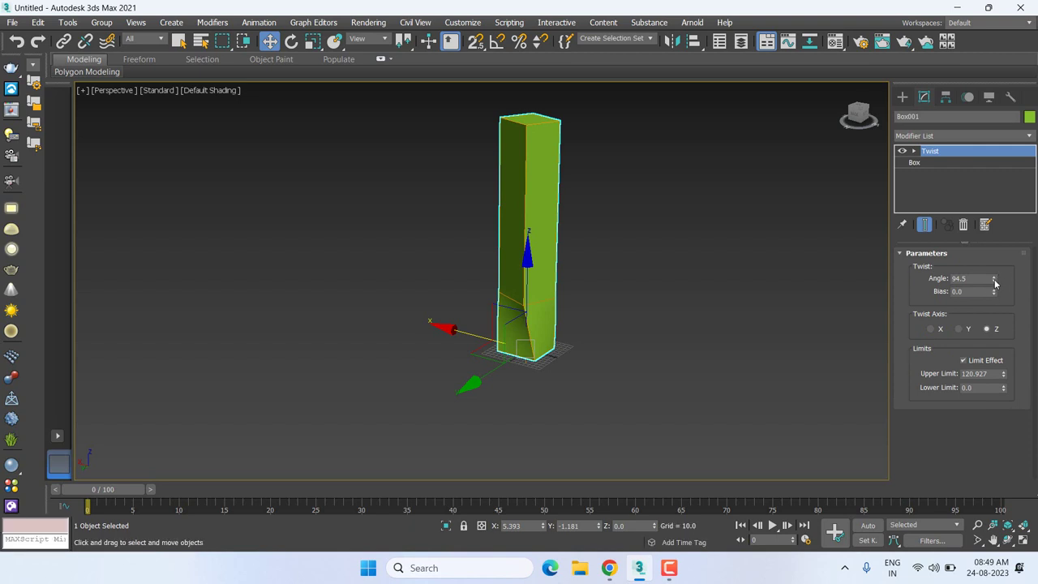
drag(994, 279, 982, 114)
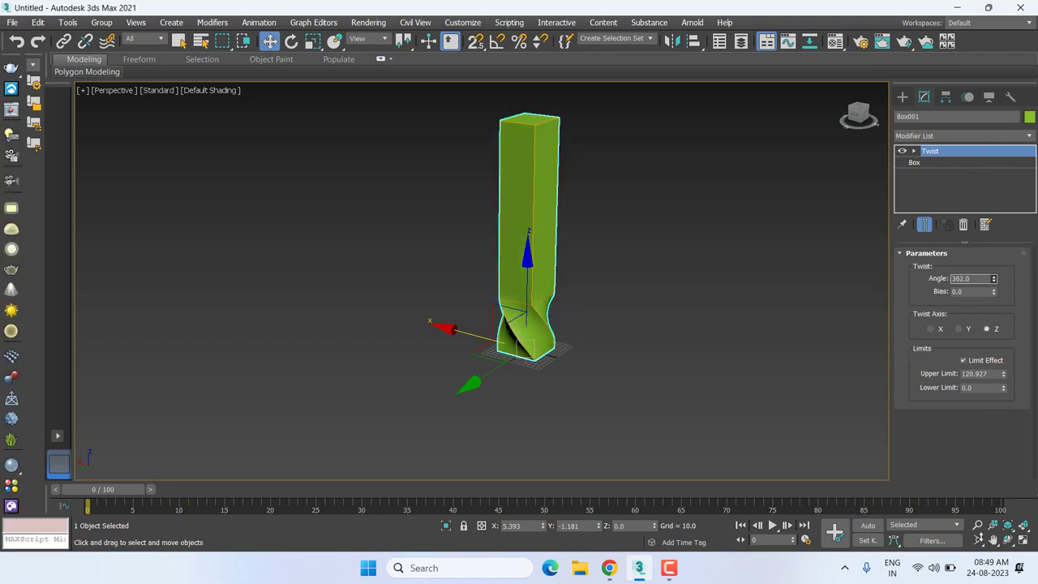
Set the twist Upper Limit to 376.084 and Lower Limit to 108.58.
click(918, 163)
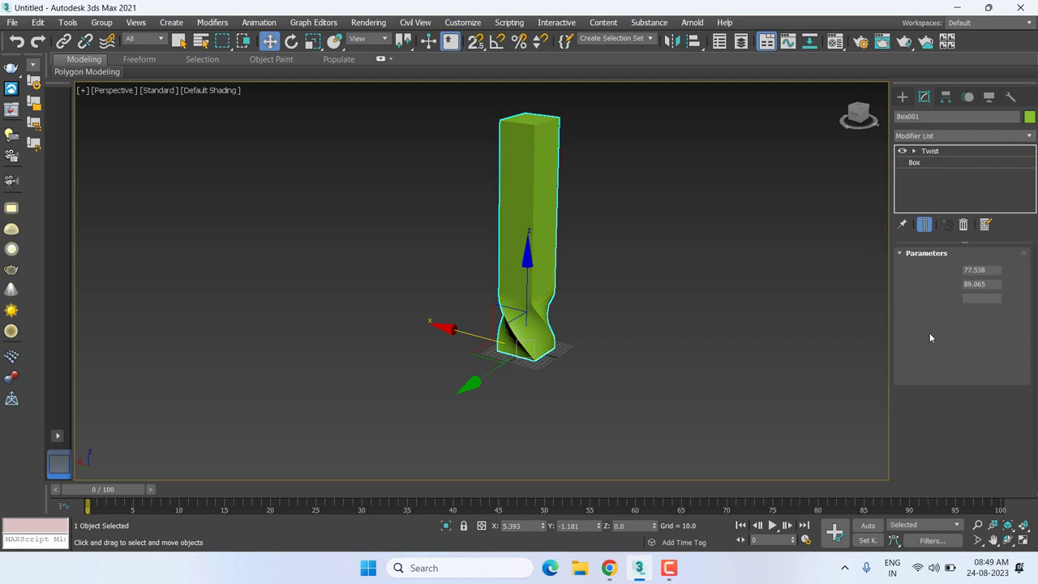
click(937, 154)
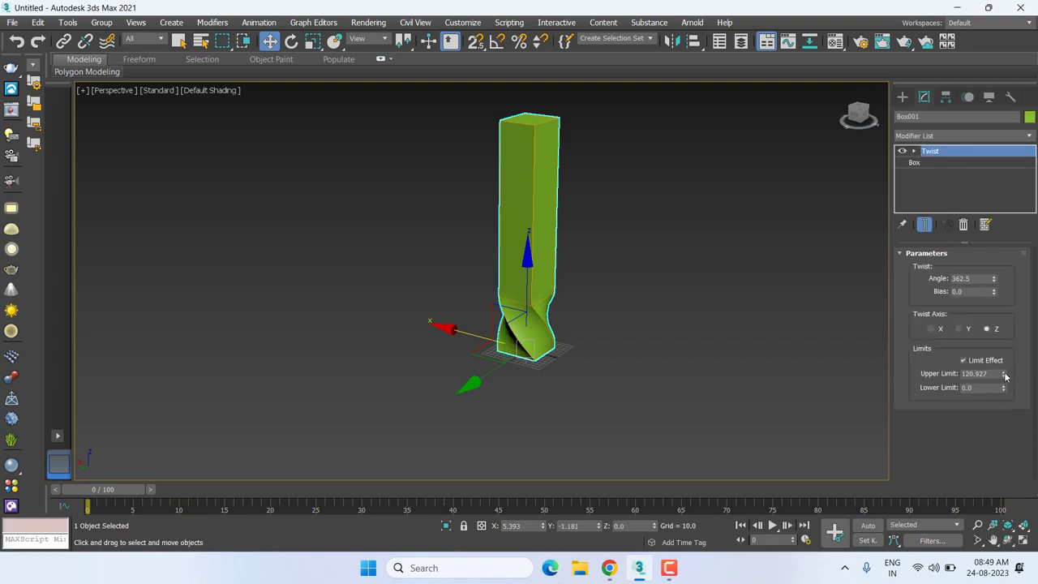
mouse_move(1004, 374)
mouse_down()
mouse_move(1009, 243)
mouse_move(1032, 269)
mouse_up()
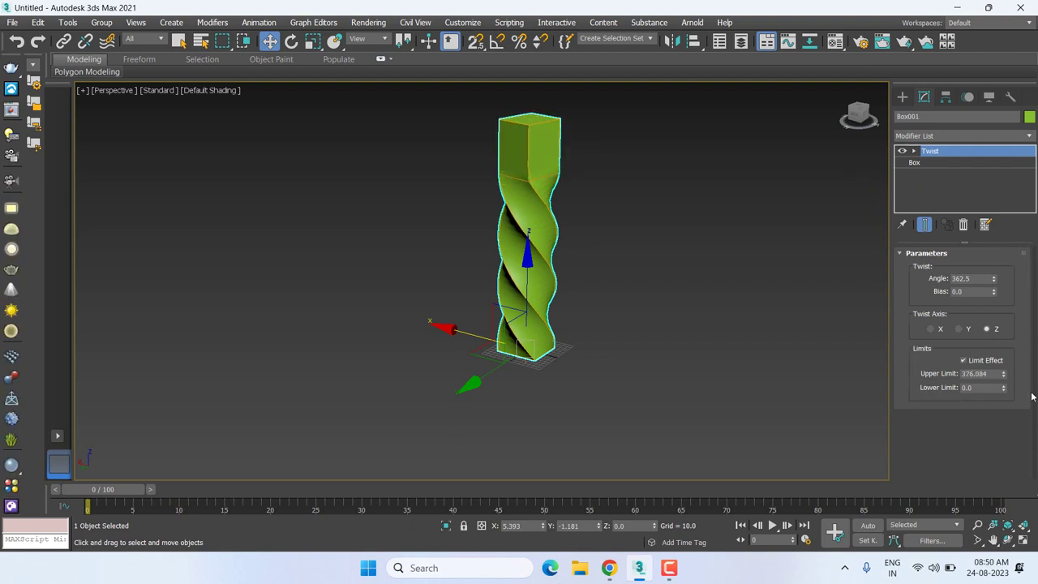
mouse_move(1003, 388)
mouse_down()
mouse_move(1007, 328)
mouse_move(690, 31)
mouse_move(678, 520)
mouse_up()
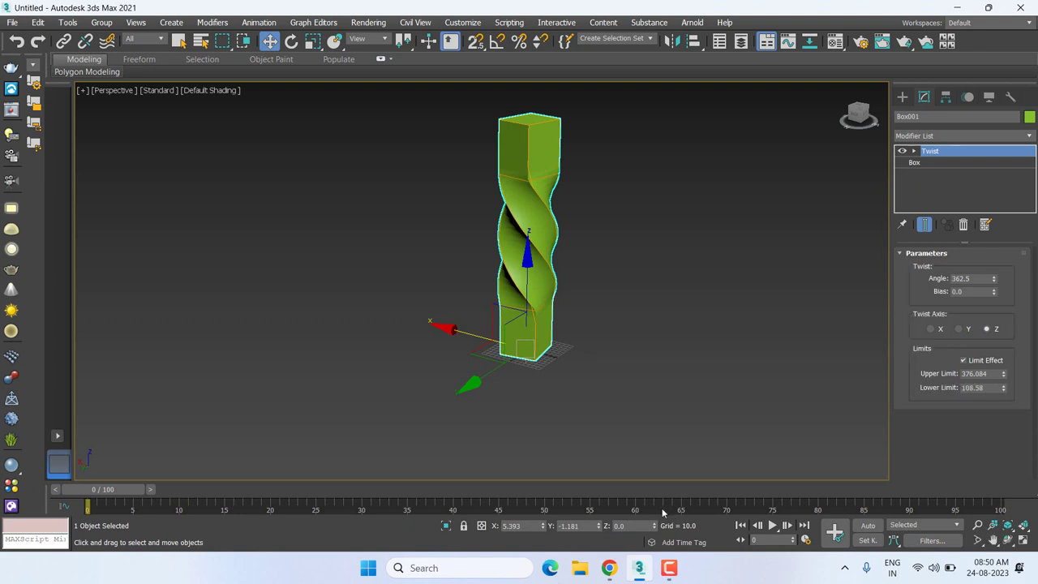
Turn off Limit Effect and try the twist on the Y, X, then Z axes.
click(968, 364)
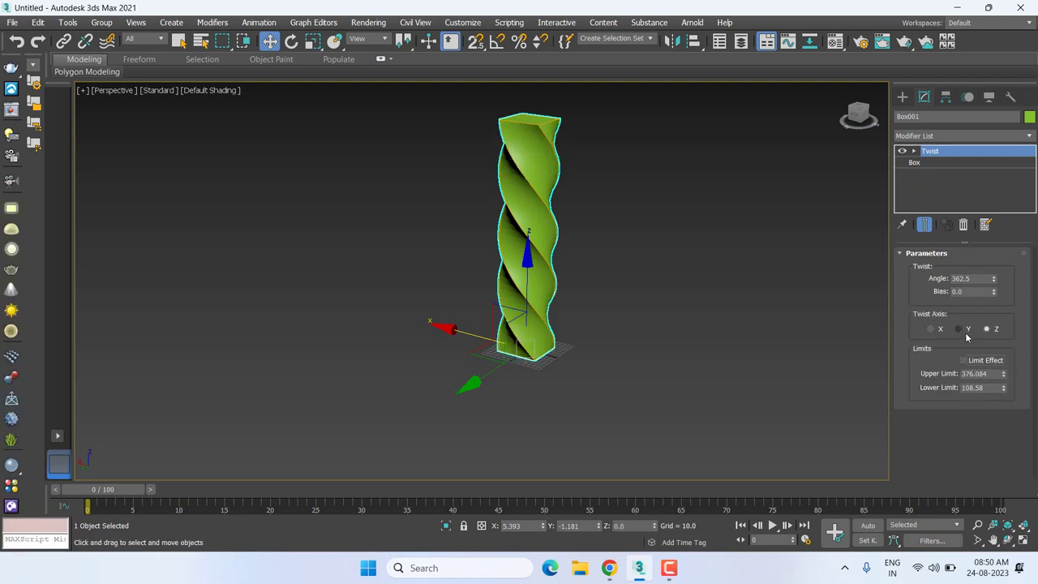
click(966, 333)
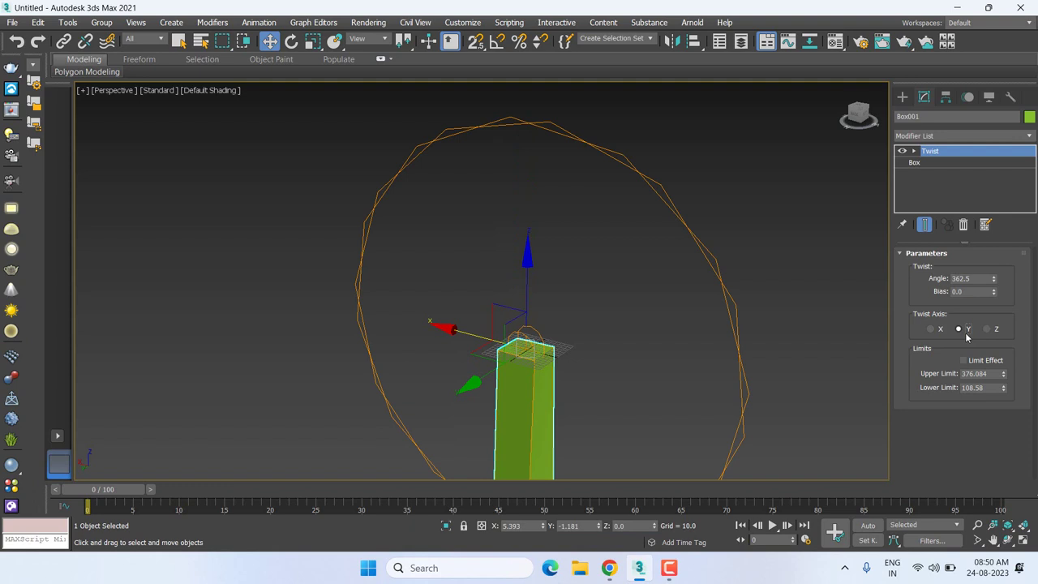
click(943, 331)
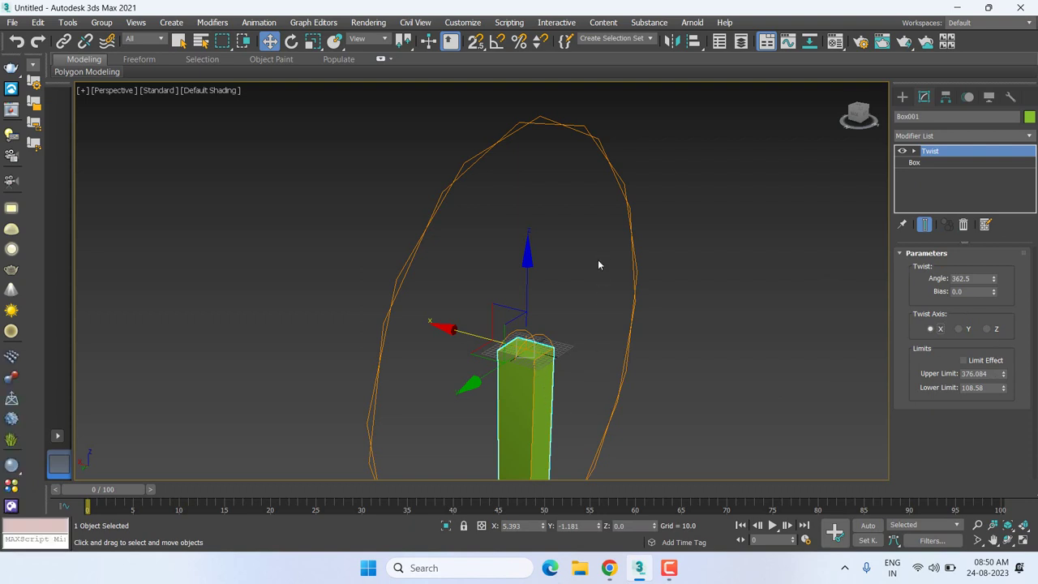
click(986, 329)
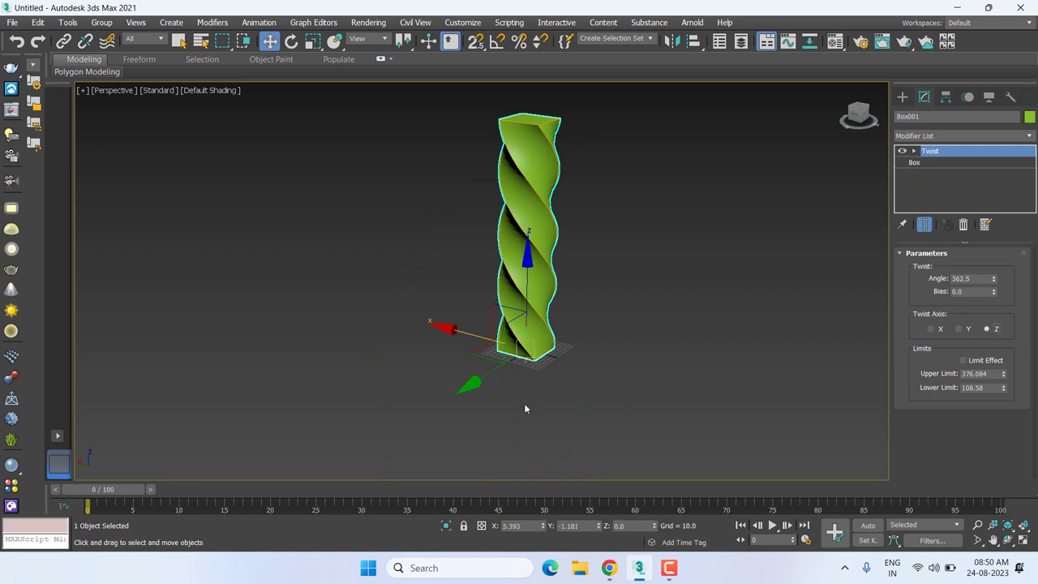
Delete the twisted Box001 column, leaving the scene empty.
middle_drag(657, 311, 645, 353)
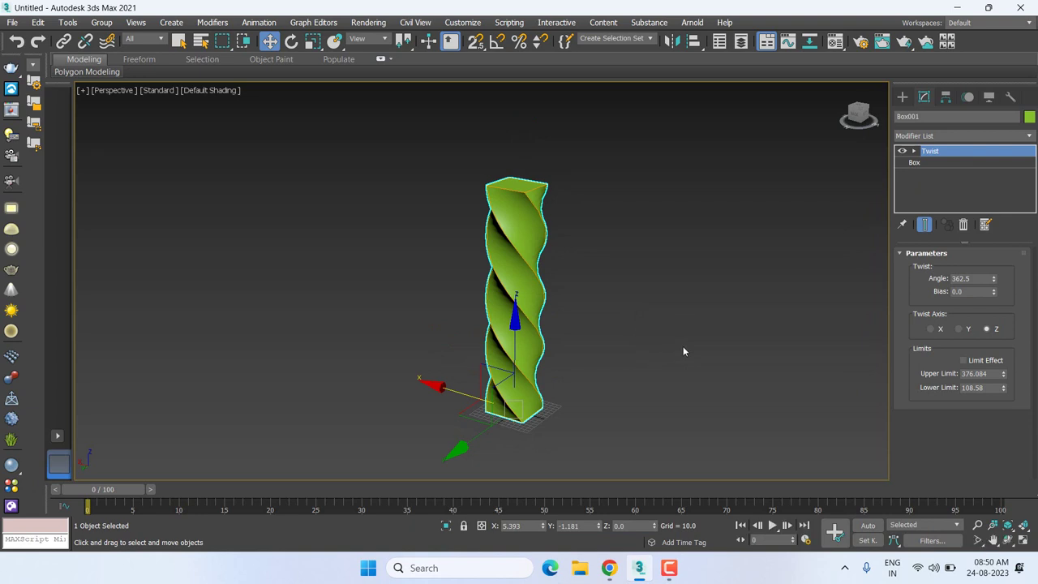
middle_drag(607, 360, 580, 336)
scroll(581, 342, up, 3)
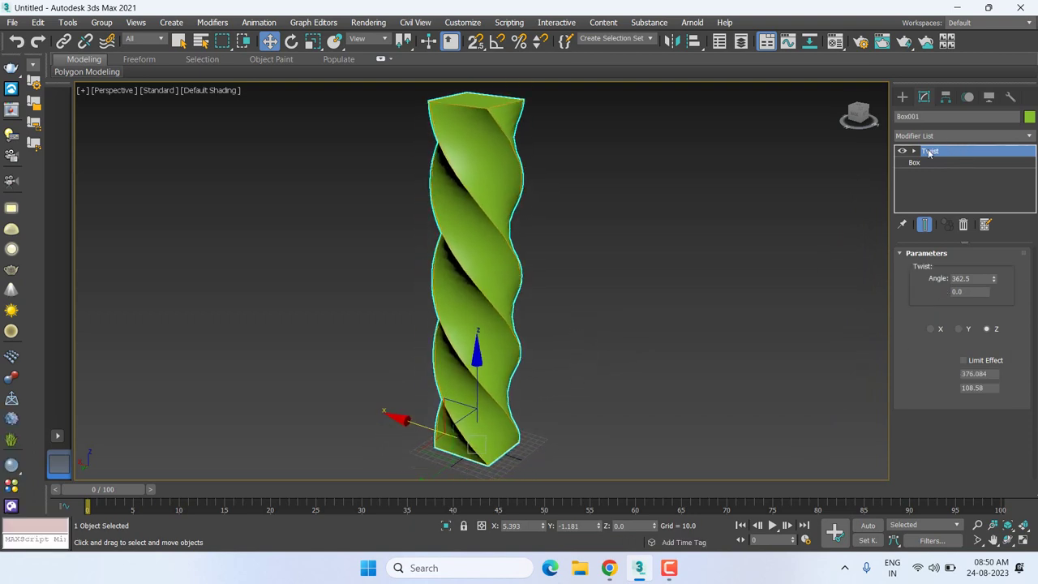
middle_drag(692, 264, 680, 258)
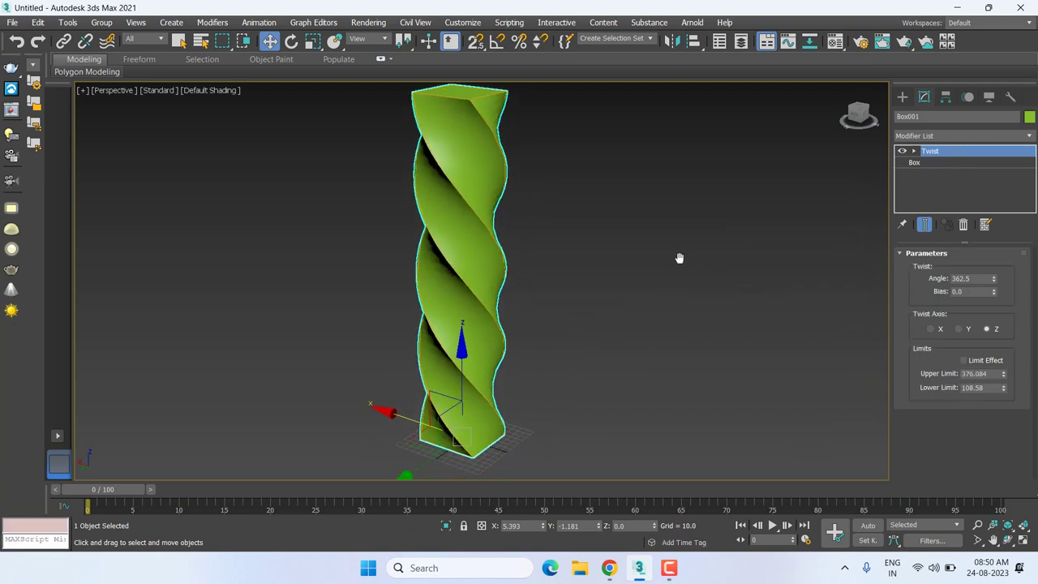
key(Delete)
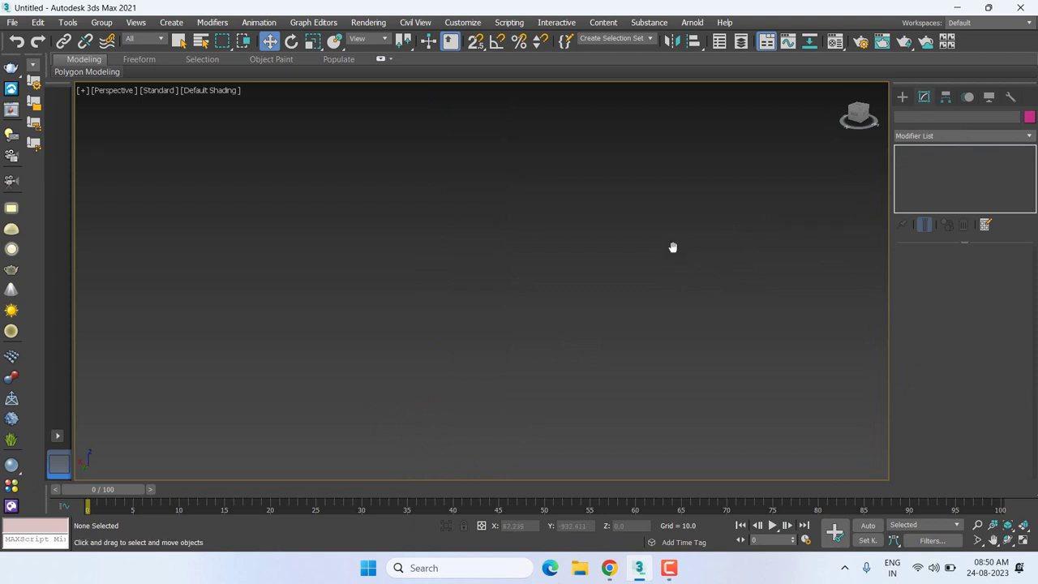
Draw a Standard Primitives plane across the Perspective viewport.
key(z)
click(903, 96)
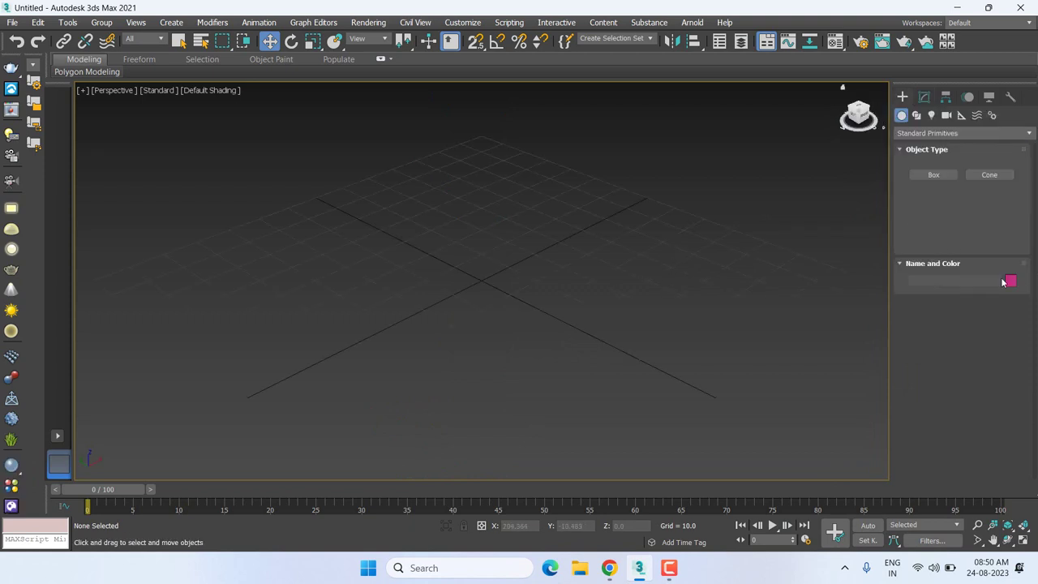
click(997, 234)
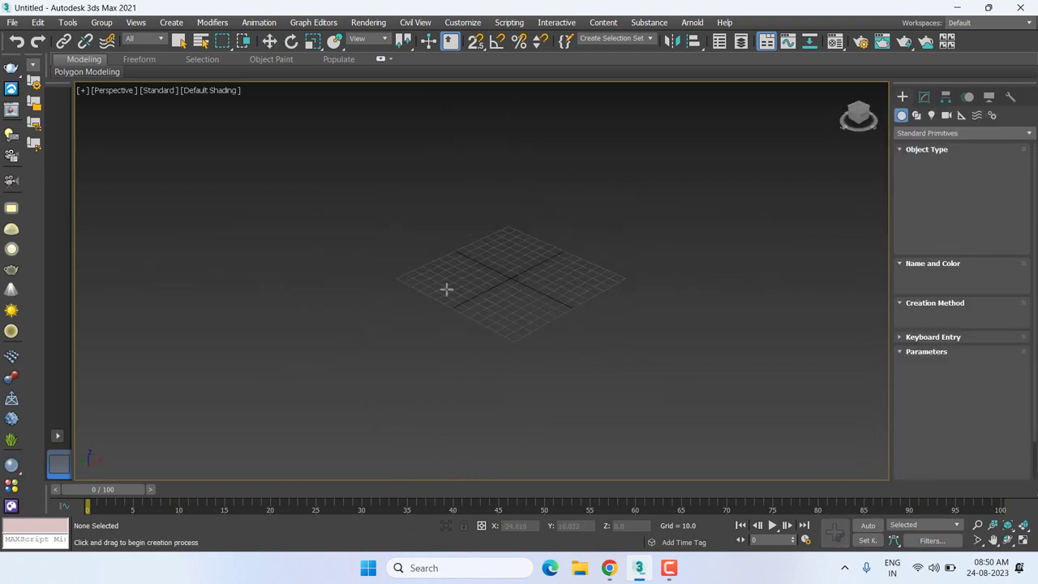
drag(387, 279, 771, 252)
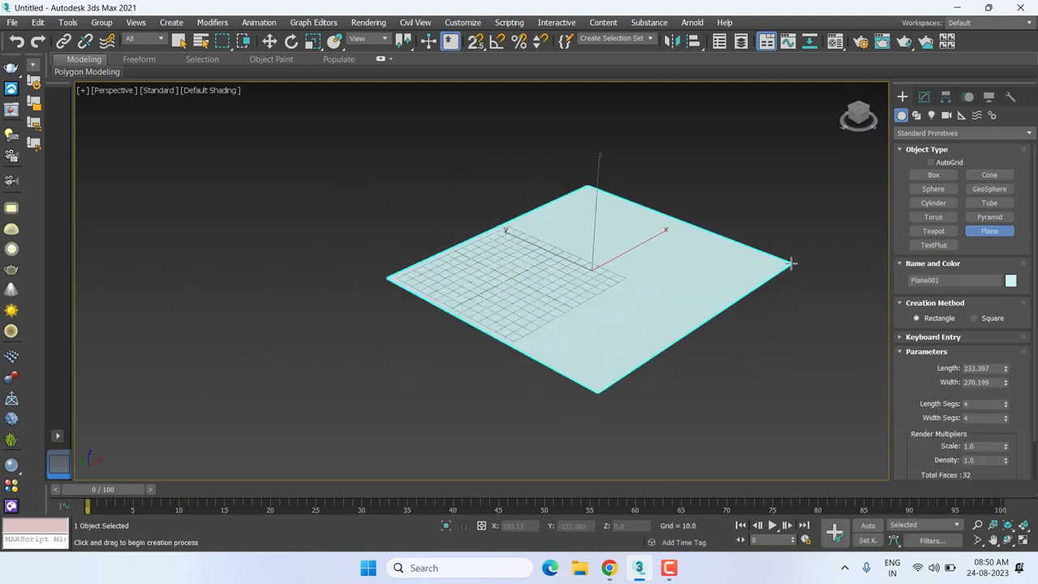
key(w)
mouse_move(776, 314)
middle_down()
mouse_move(621, 319)
mouse_move(652, 324)
middle_up()
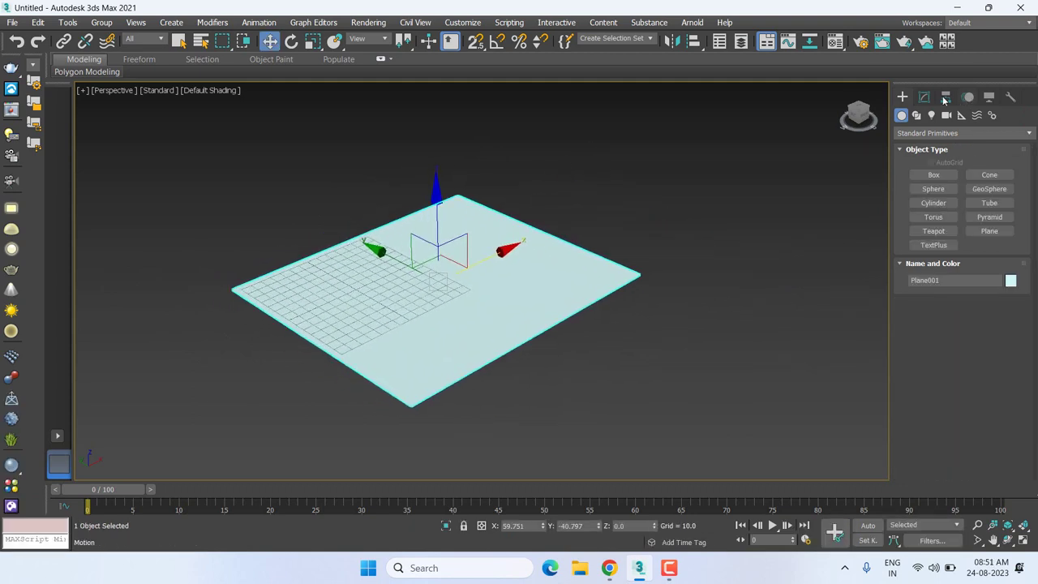
Show Plane001's 233.397 by 270.199, 4×4 parameters in Modify and zoom in on it.
click(923, 97)
middle_drag(451, 317, 486, 341)
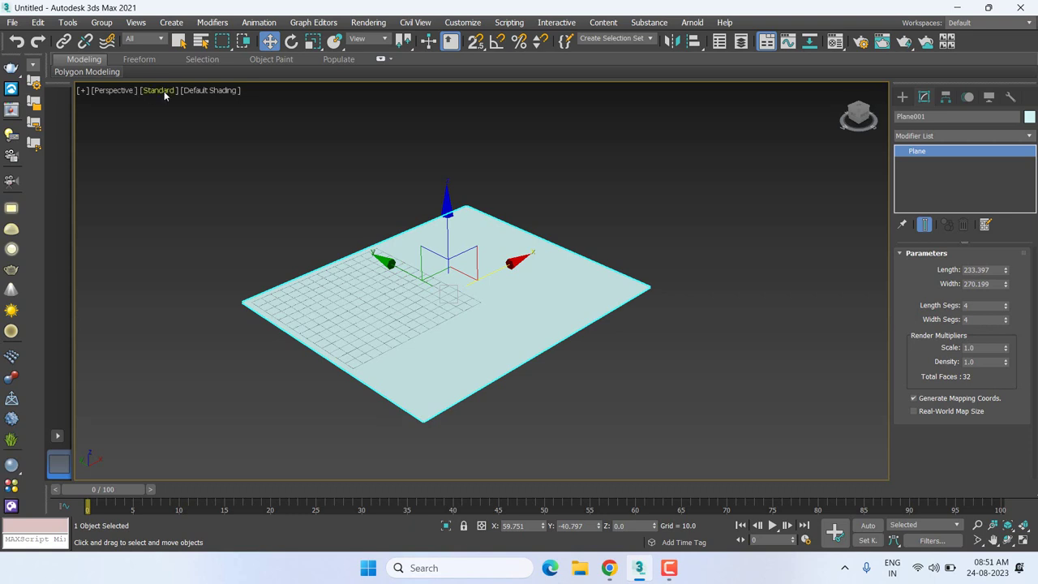
middle_drag(375, 258, 413, 262)
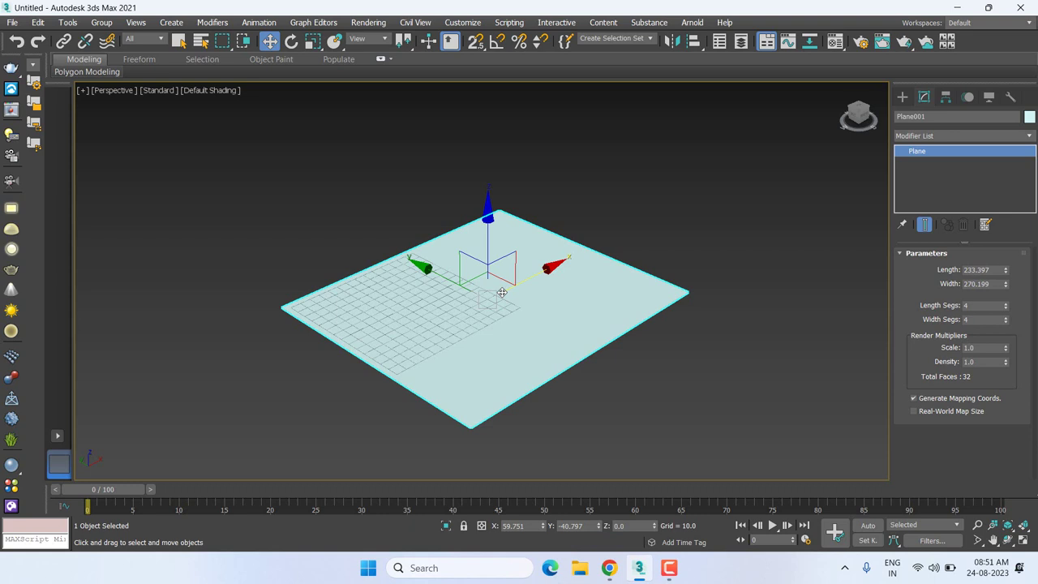
middle_drag(534, 332, 549, 334)
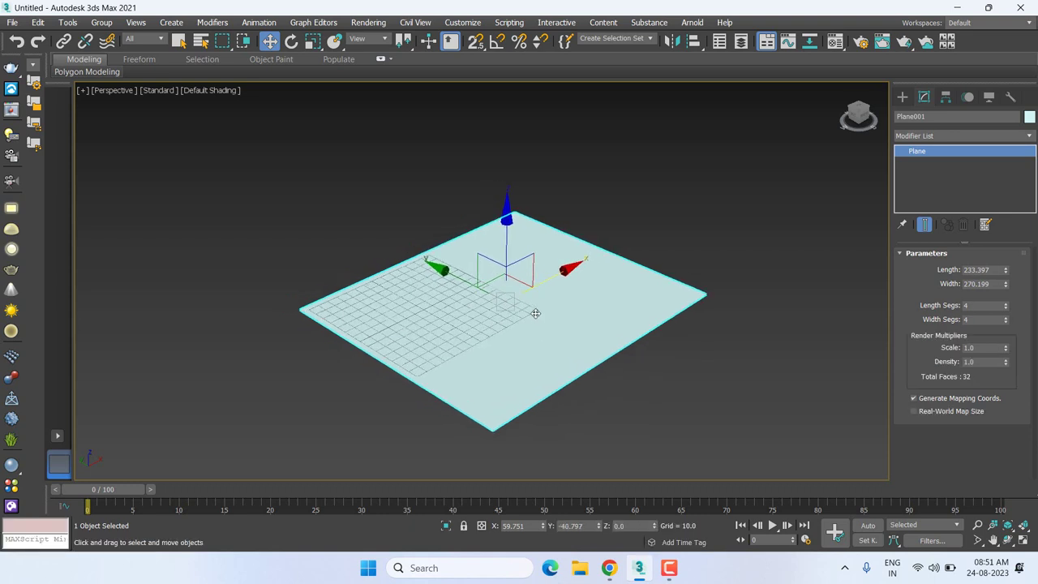
click(644, 327)
click(621, 319)
scroll(526, 336, up, 3)
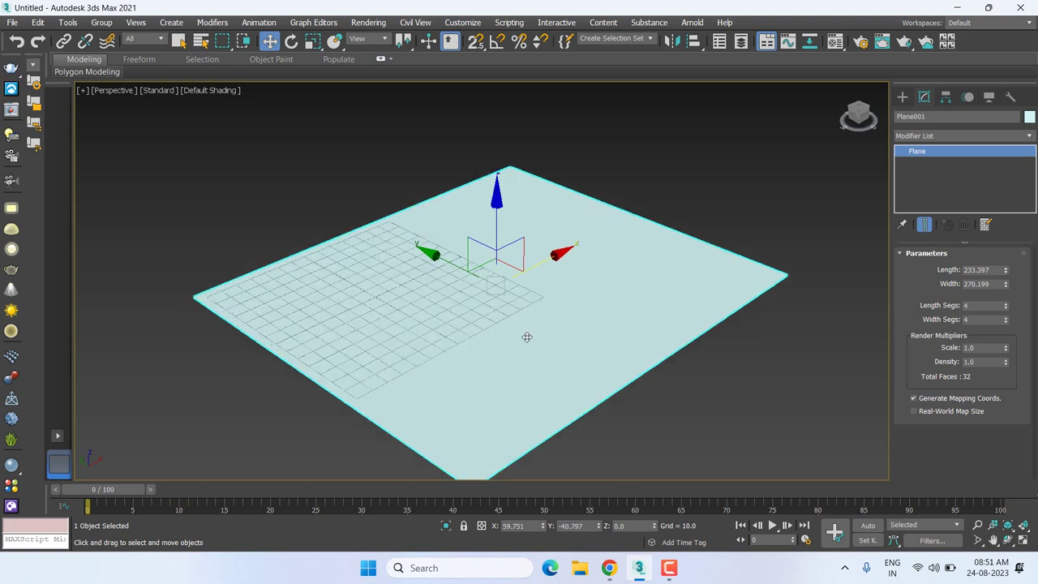
scroll(522, 317, up, 1)
middle_drag(522, 317, 513, 291)
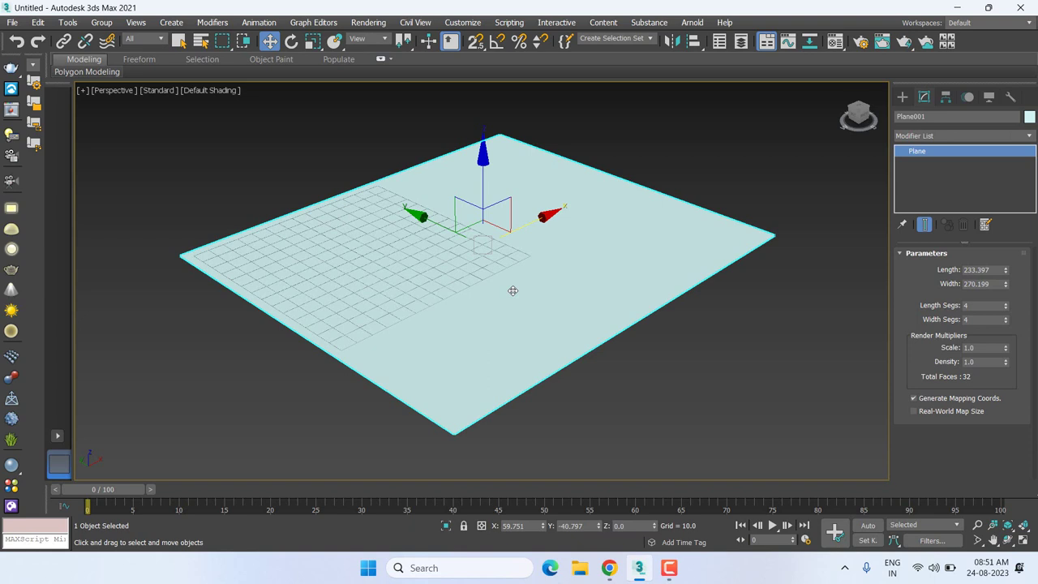
middle_drag(513, 290, 525, 314)
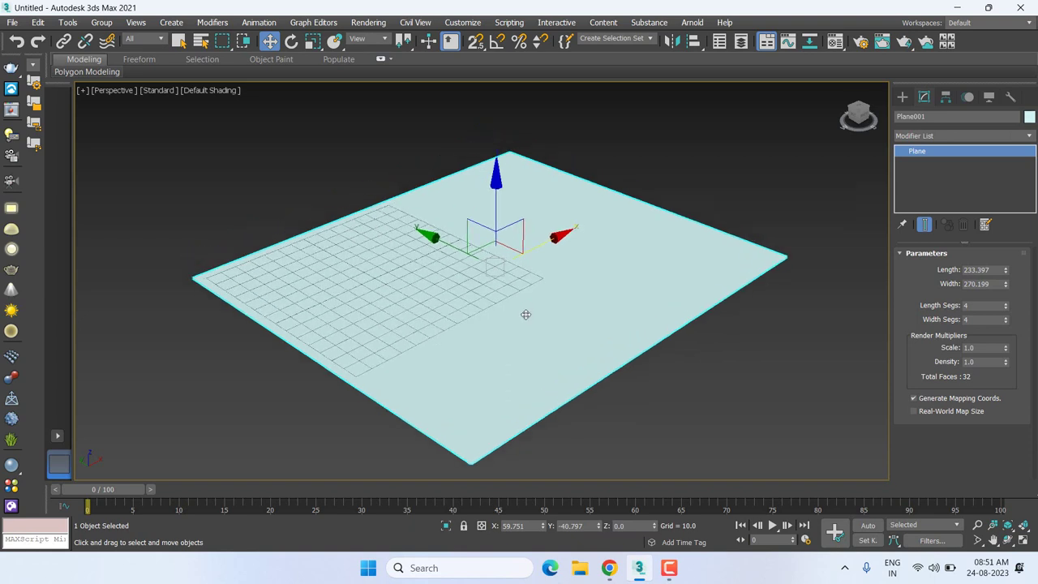
Turn on Edged Faces and give the plane 60 length and 73 width segments.
key(F4)
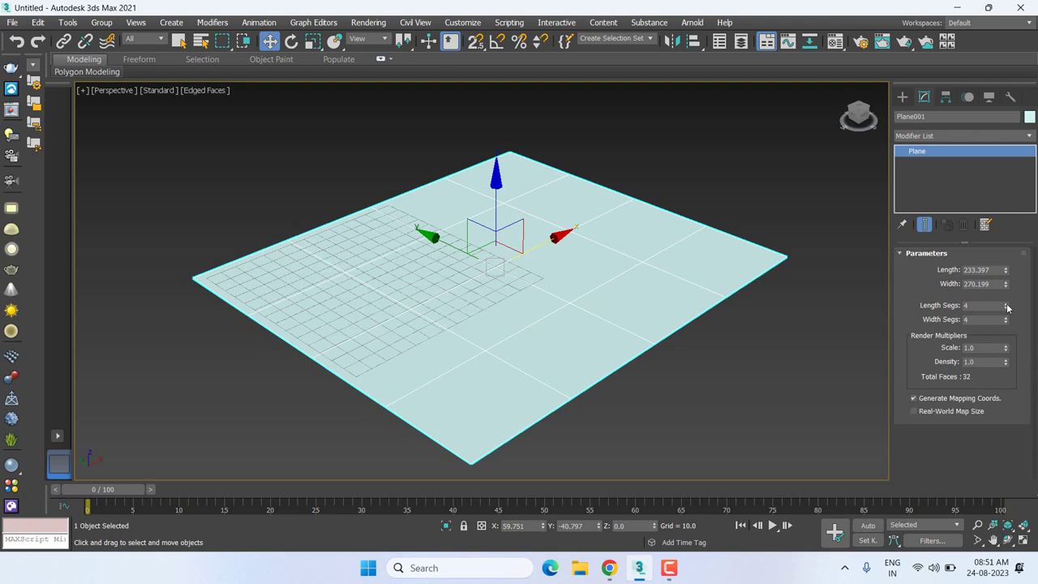
mouse_move(1005, 305)
mouse_down()
mouse_move(1010, 262)
mouse_move(1006, 292)
mouse_move(1005, 275)
mouse_up()
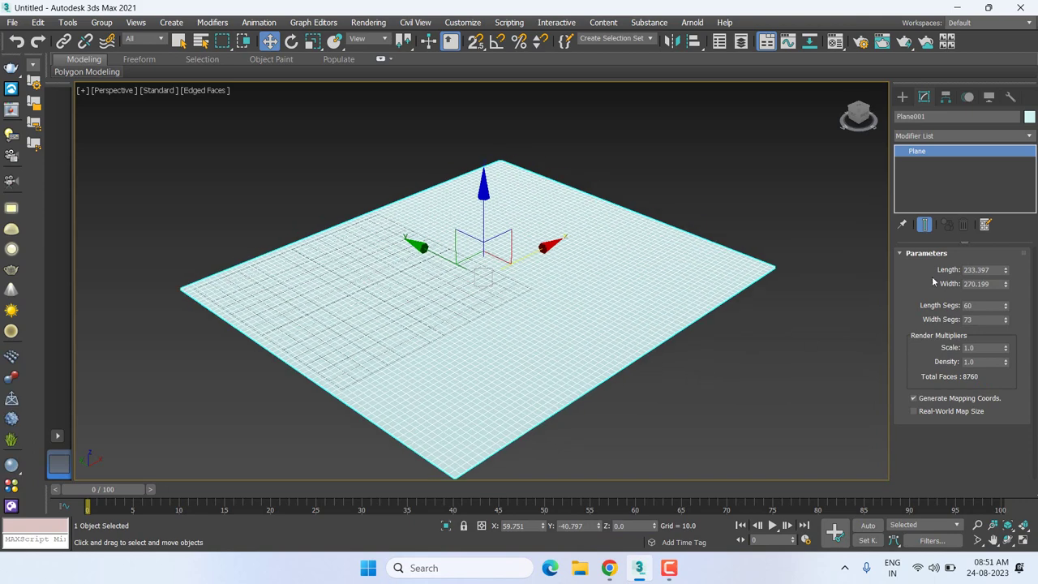
click(947, 136)
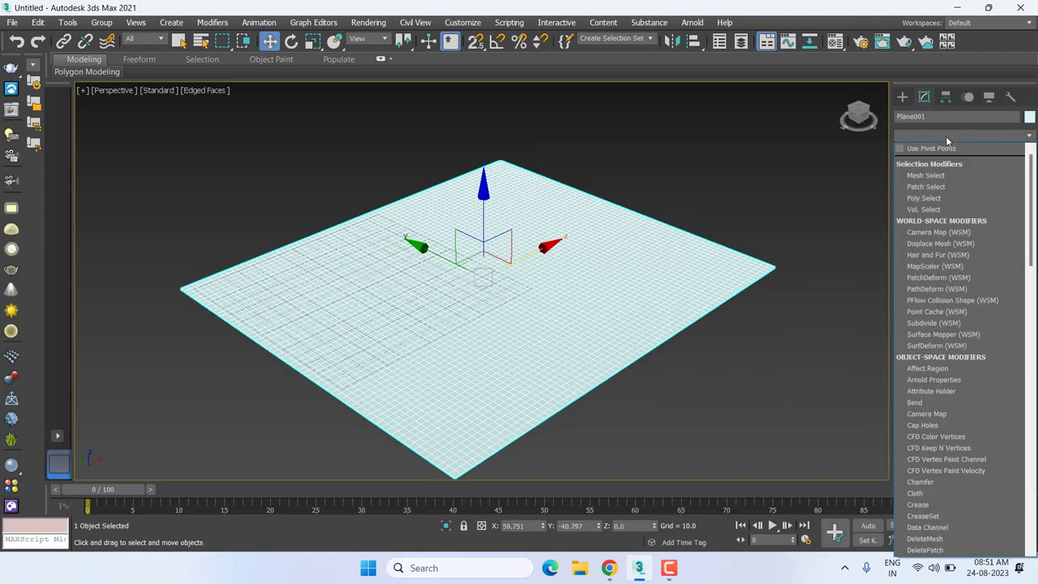
Add a Noise modifier with seed 367 and strengths X 56.11, Y 62.58, Z 59.51.
scroll(947, 378, down, 2)
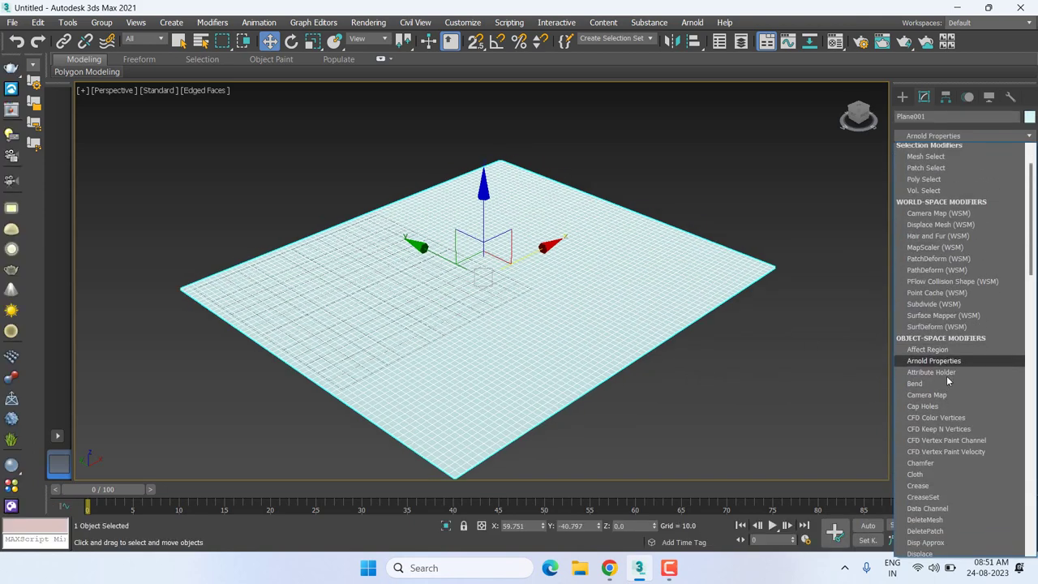
scroll(947, 376, down, 2)
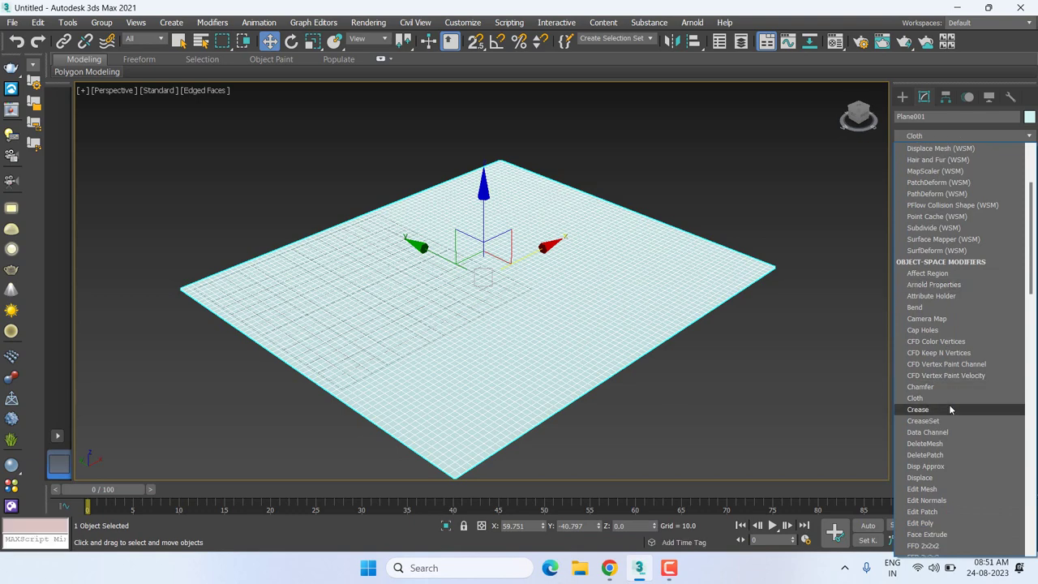
scroll(948, 406, down, 15)
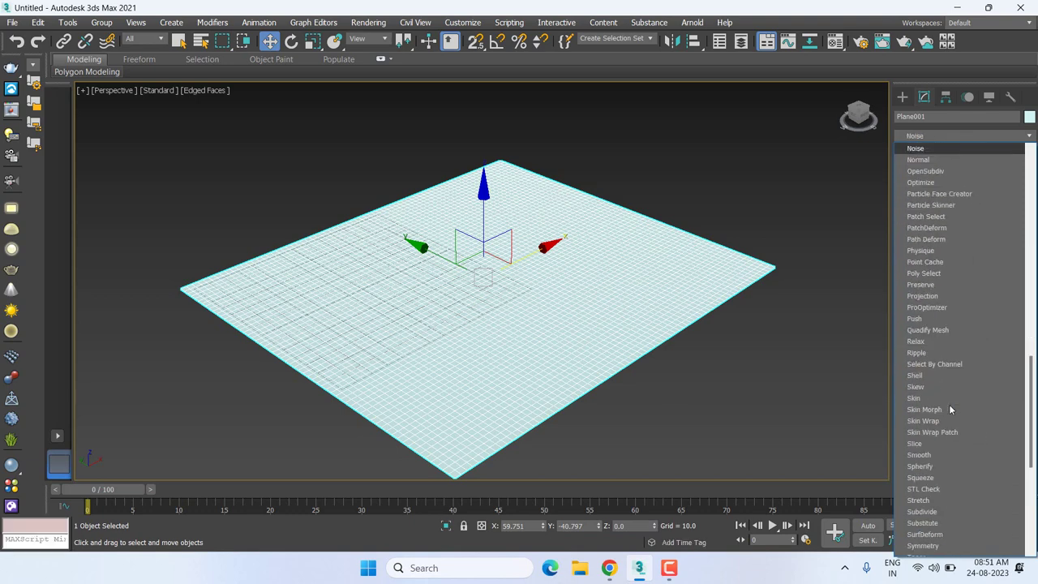
click(924, 151)
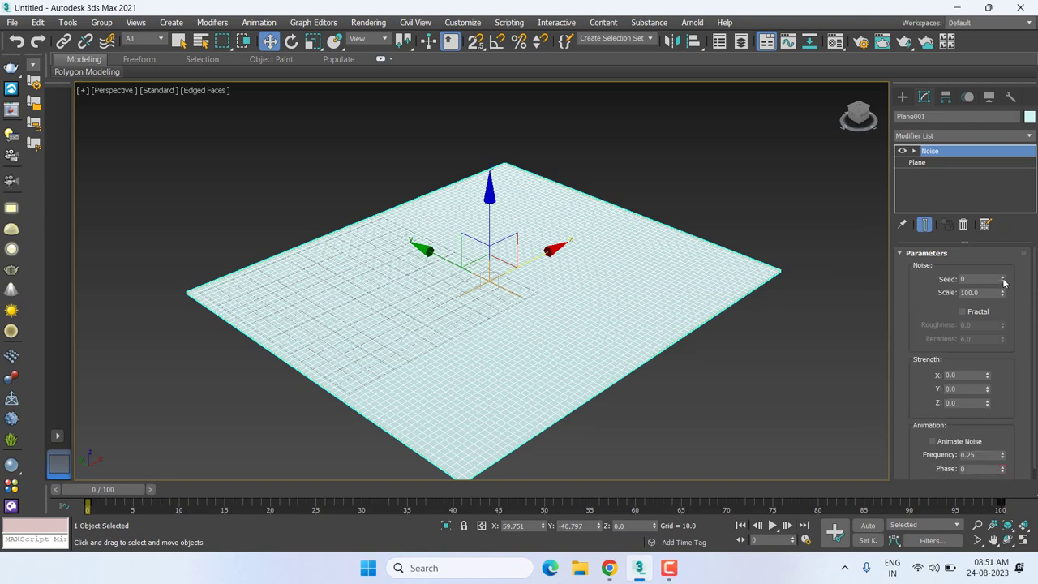
drag(1002, 279, 1008, 65)
drag(985, 342, 873, 61)
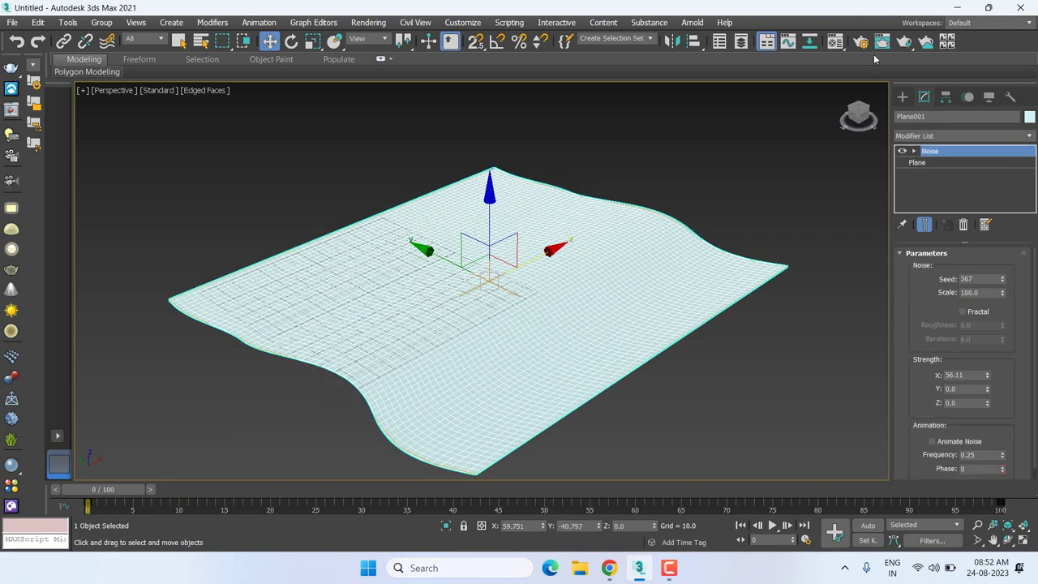
mouse_move(986, 394)
mouse_down()
mouse_move(683, 15)
mouse_move(680, 283)
mouse_up()
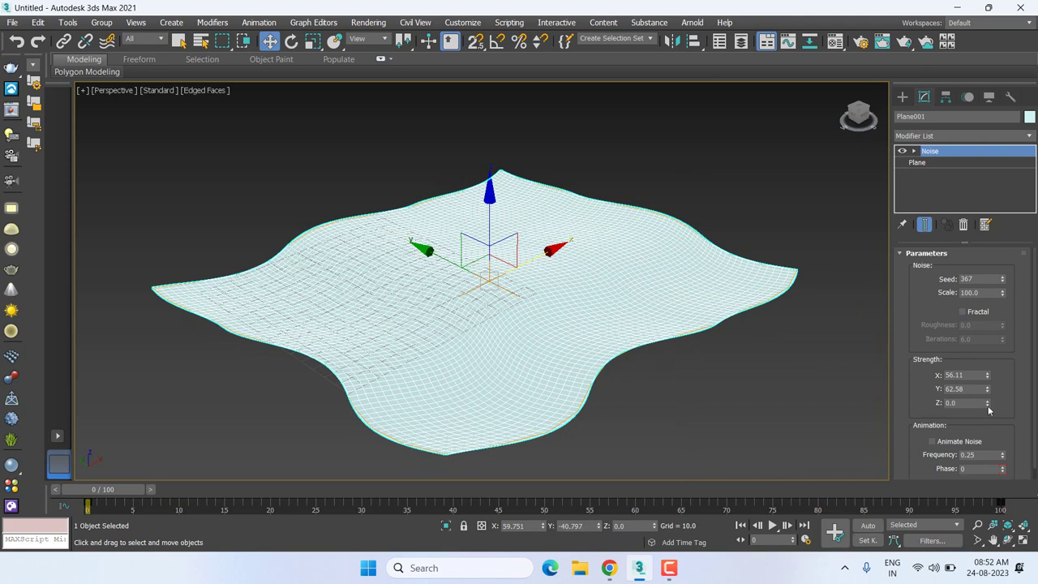
mouse_move(987, 403)
mouse_down()
mouse_move(974, 327)
mouse_move(943, 458)
mouse_up()
Orbit and pan around the warped plane to inspect its terrain-like surface.
click(738, 217)
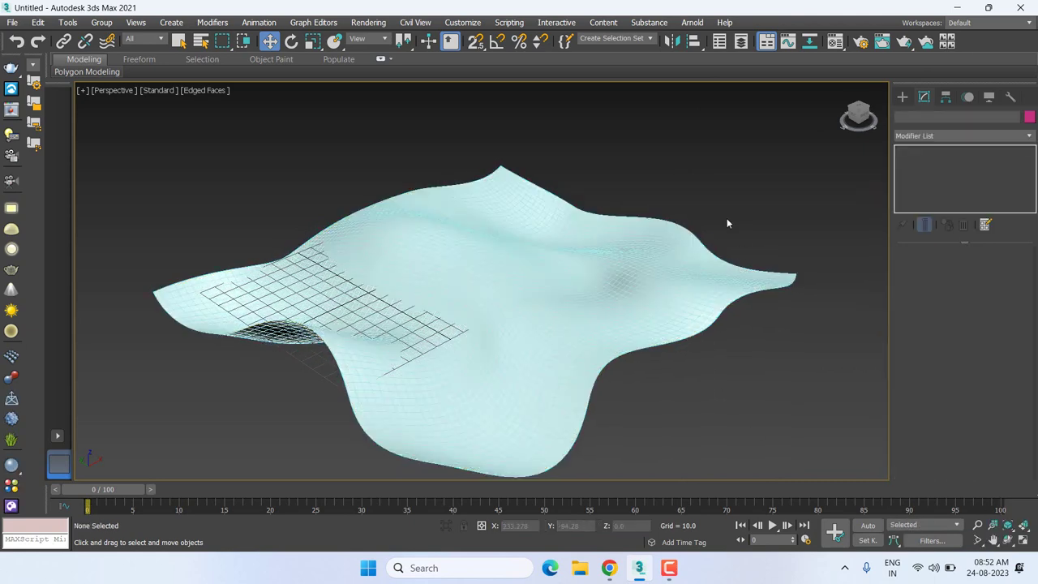
scroll(544, 262, up, 3)
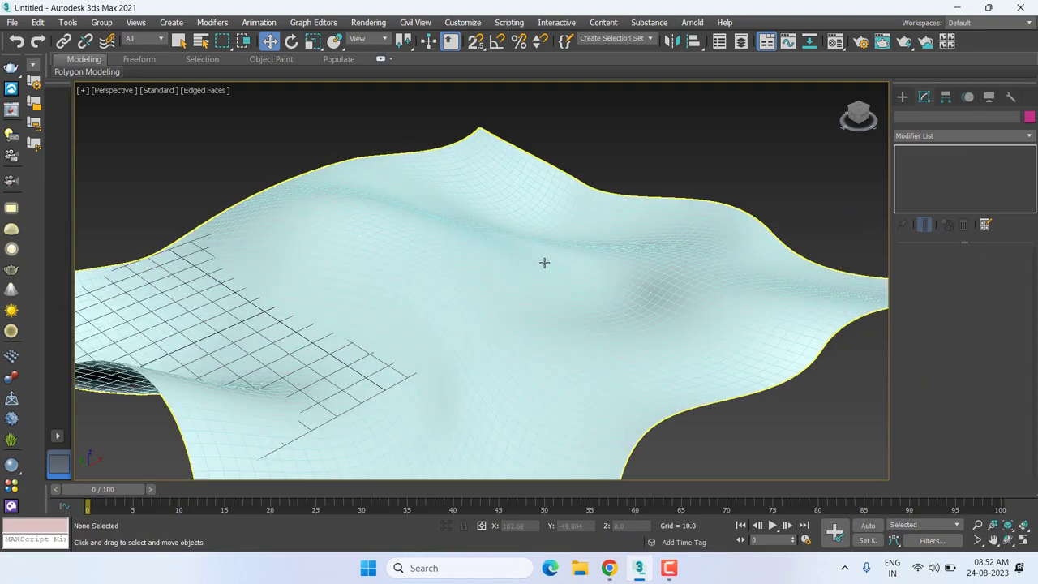
click(563, 306)
scroll(637, 235, down, 3)
middle_drag(660, 220, 700, 181)
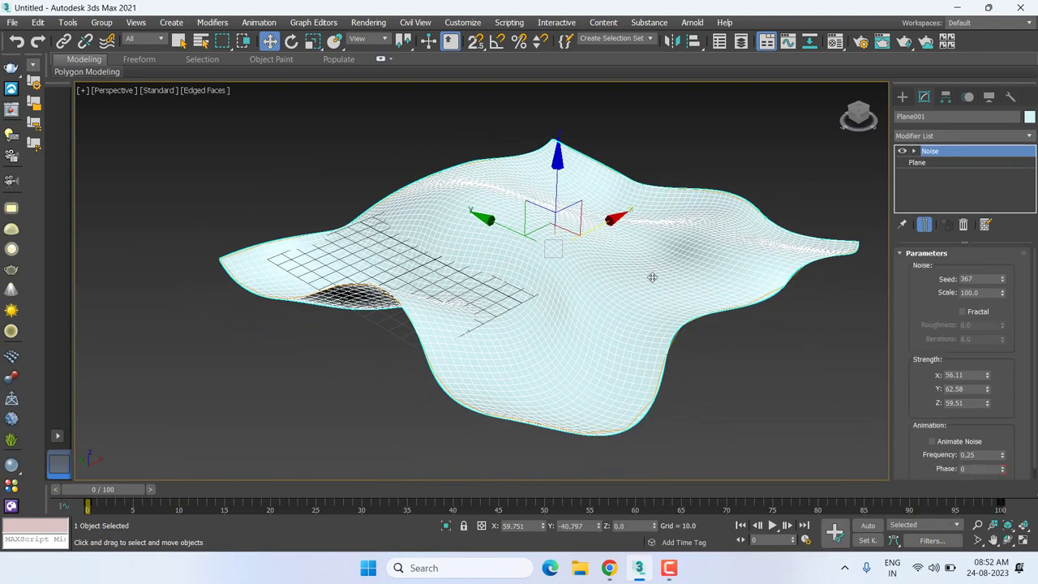
mouse_move(651, 277)
alt+middle_down()
mouse_move(623, 235)
mouse_move(644, 264)
mouse_move(561, 251)
alt+middle_up()
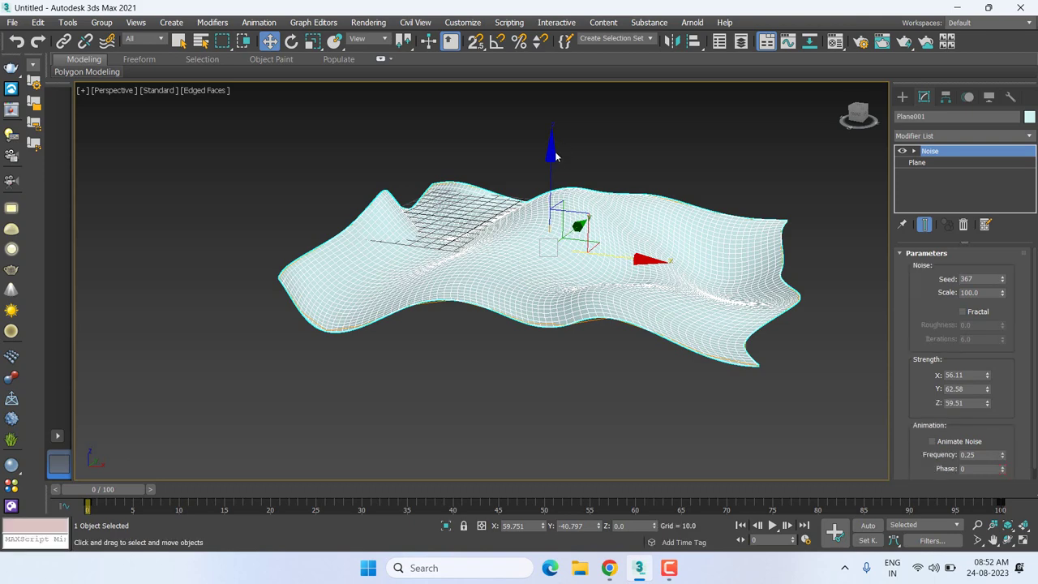
mouse_move(591, 229)
middle_down()
mouse_move(649, 250)
mouse_move(671, 277)
middle_up()
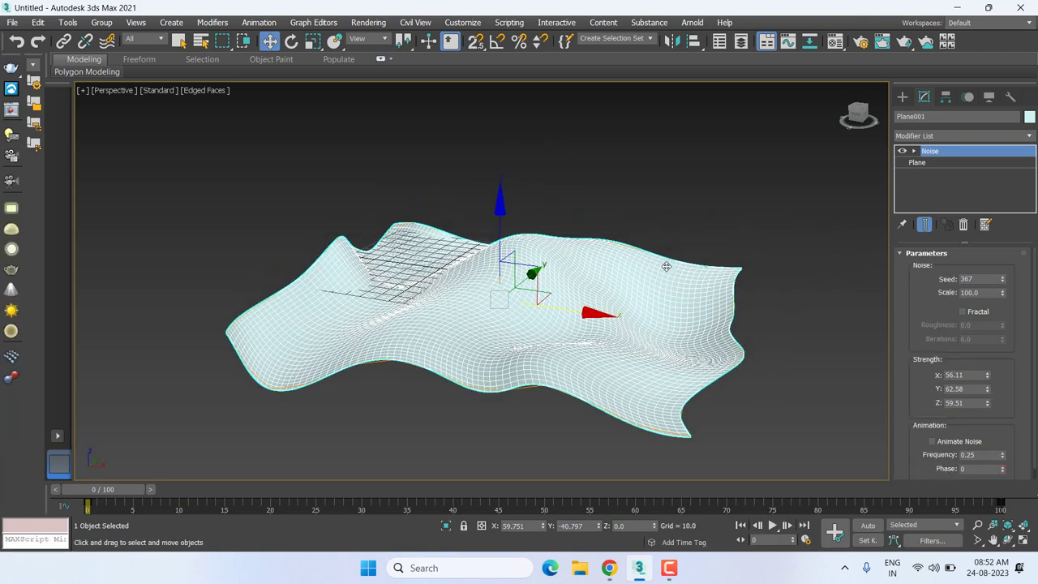
Replace the Noise modifier on Plane001 with a Ripple modifier.
click(963, 225)
click(958, 137)
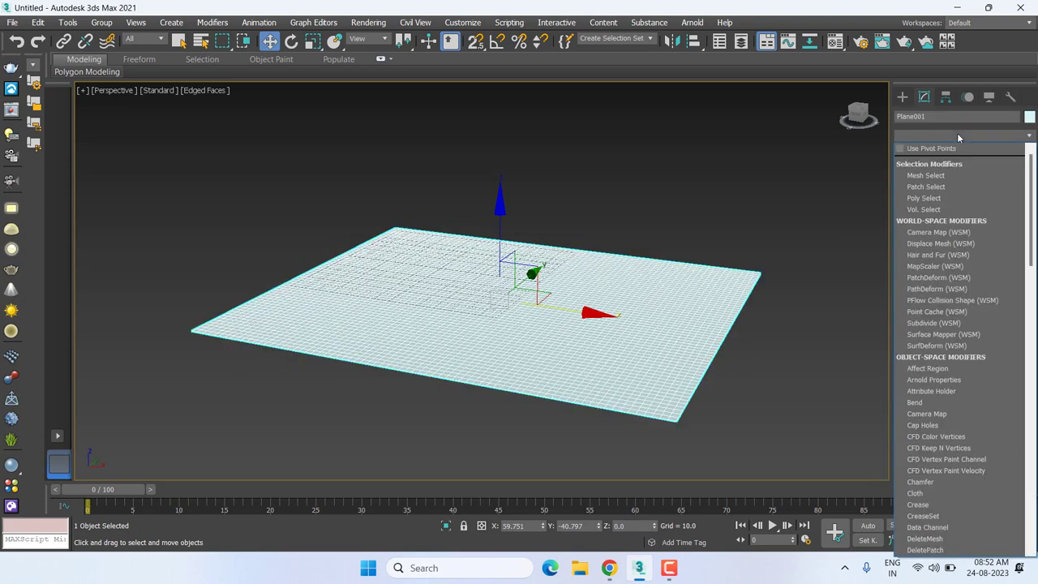
text(ri)
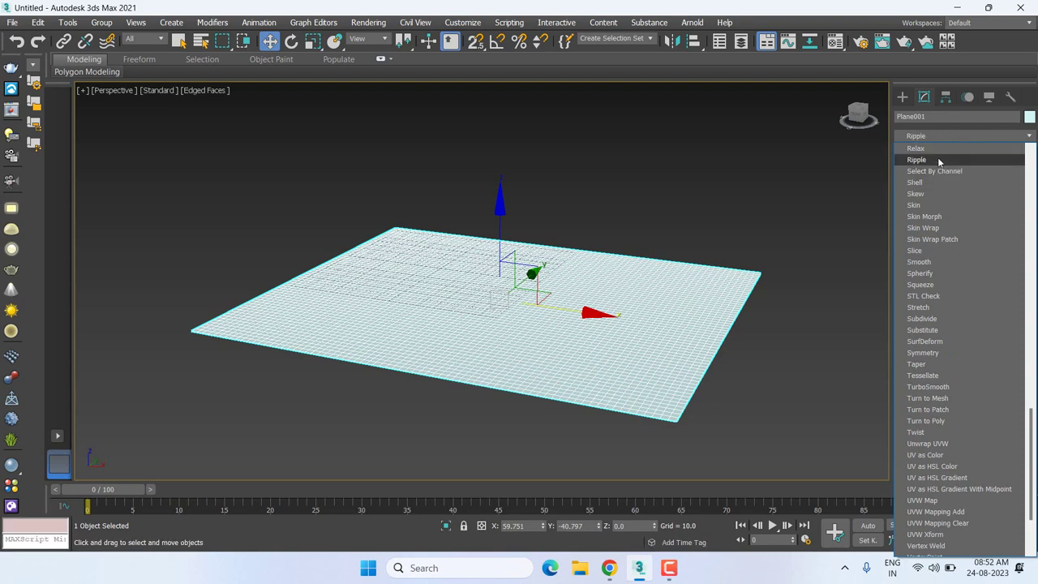
click(938, 159)
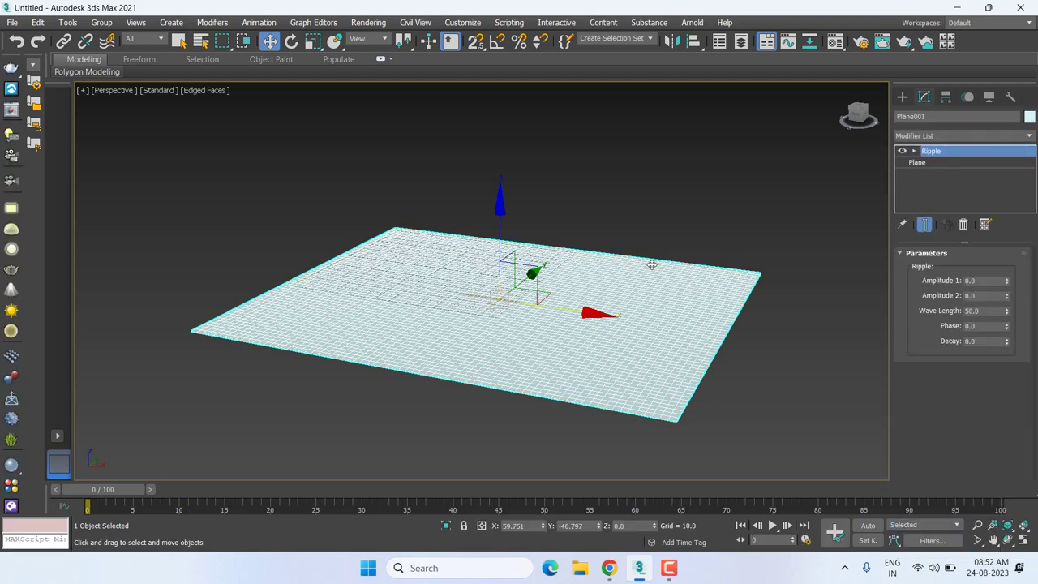
alt+middle_drag(651, 265, 631, 277)
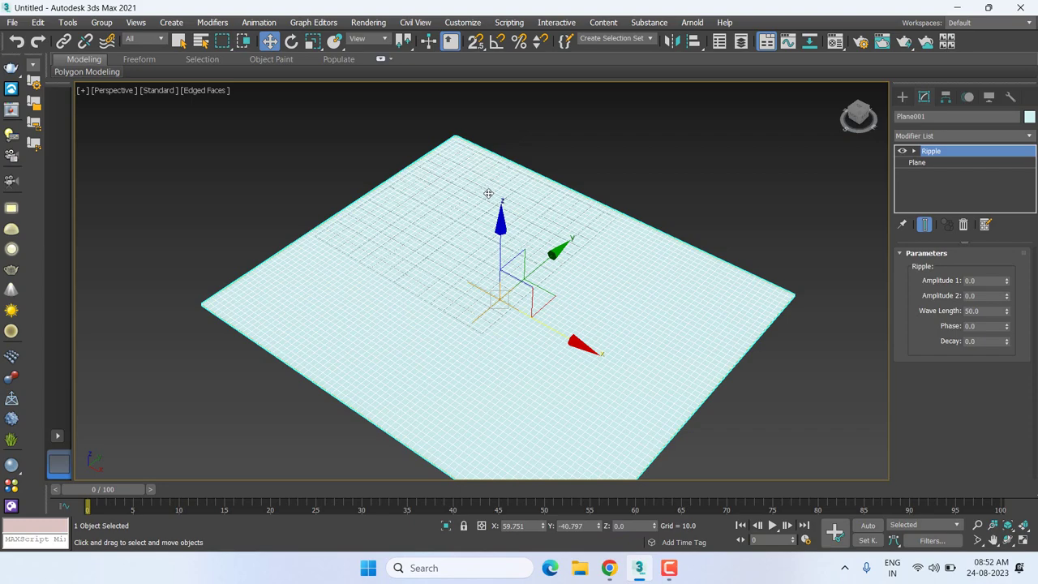
alt+middle_drag(488, 192, 488, 162)
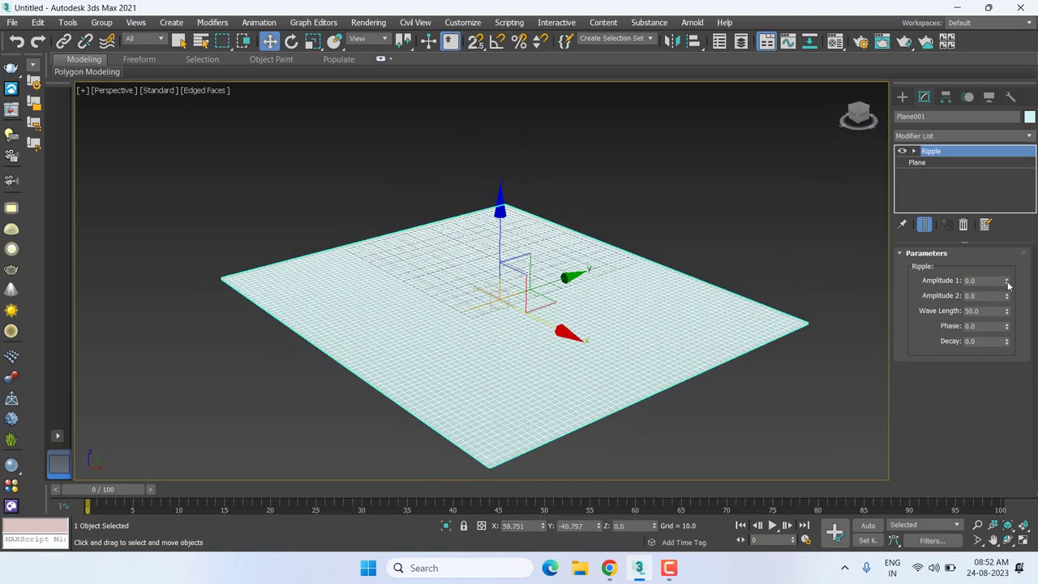
Set Ripple amplitudes 10.24 and 5.19, wave length 48.0, phase 4.9, decay 0.006.
mouse_move(1008, 282)
mouse_down()
mouse_move(1020, 35)
mouse_move(1023, 274)
mouse_up()
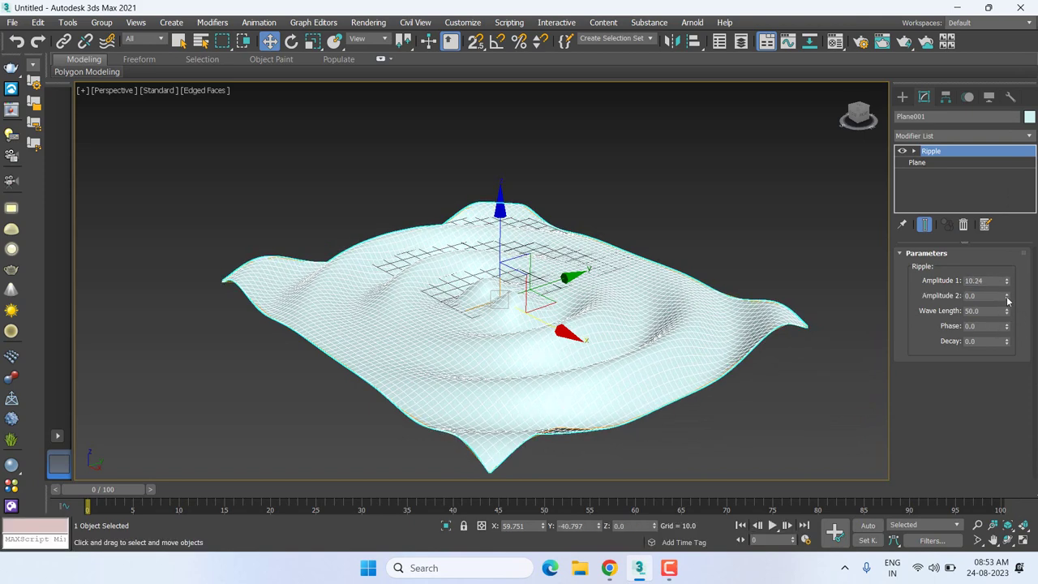
drag(1007, 298, 1003, 223)
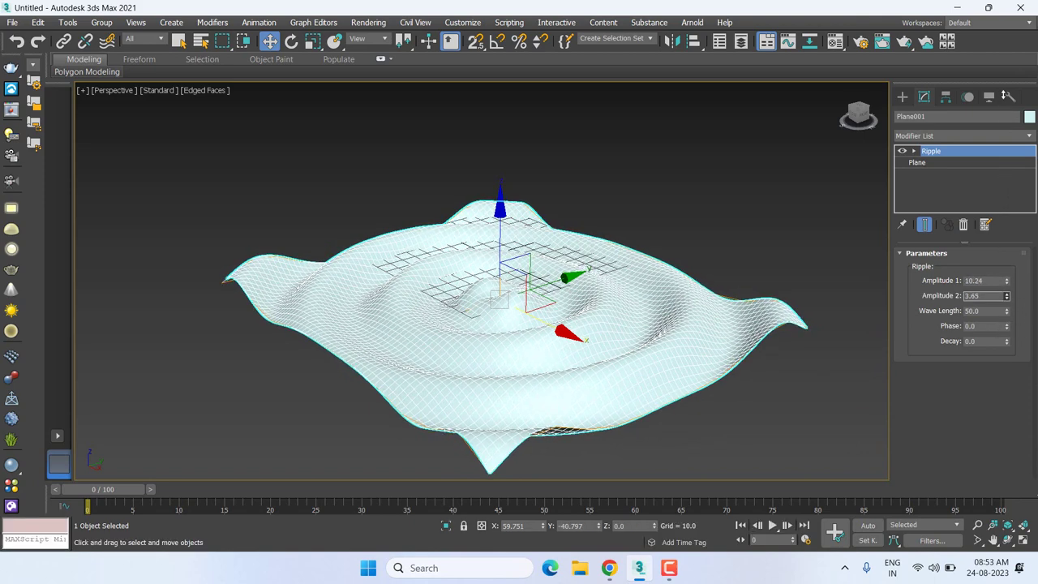
drag(1006, 296, 1006, 340)
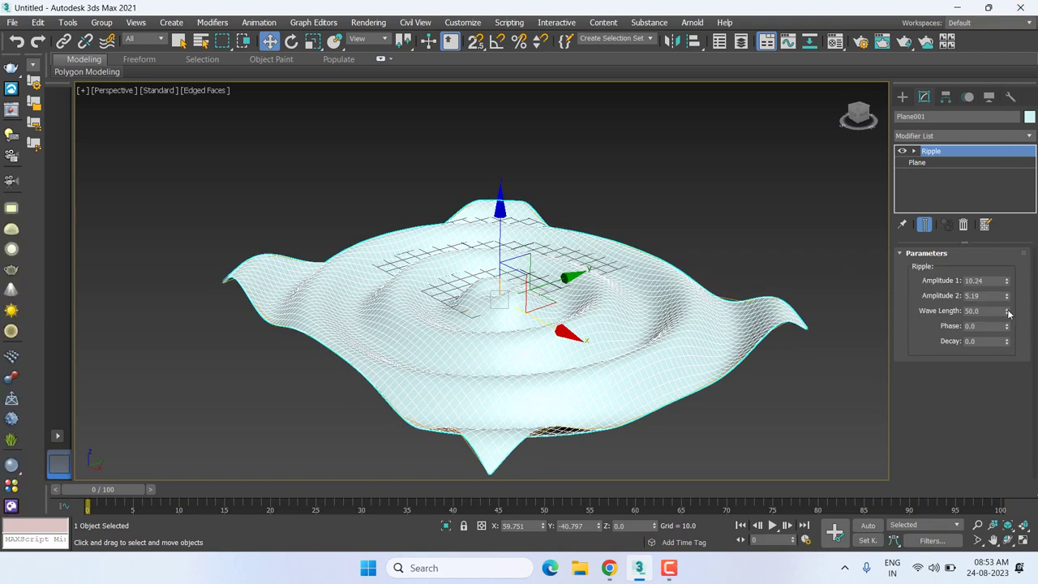
mouse_move(1007, 312)
mouse_down()
mouse_move(1006, 243)
mouse_move(1029, 338)
mouse_move(1030, 312)
mouse_up()
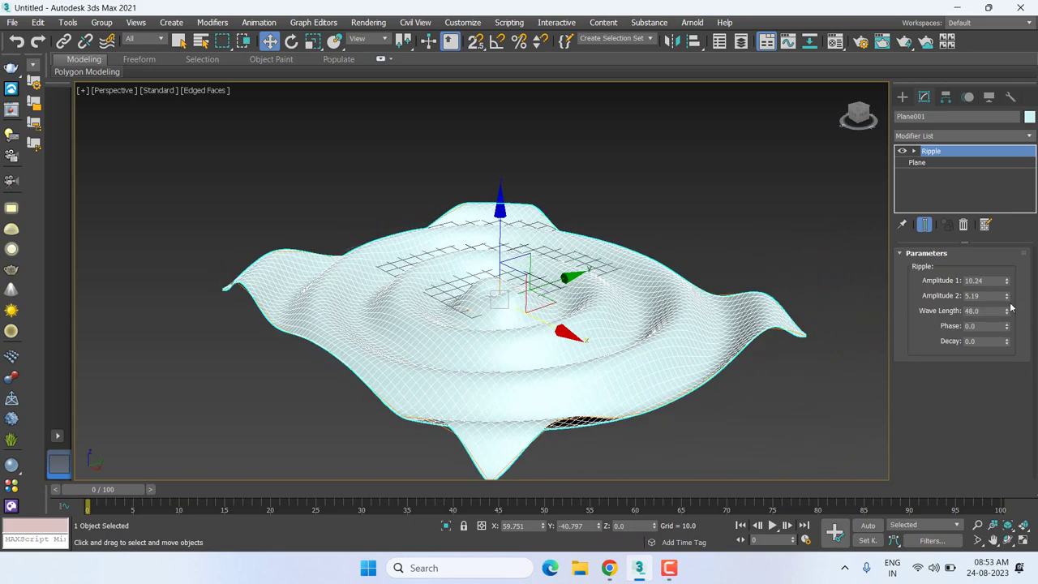
drag(1007, 328, 1011, 304)
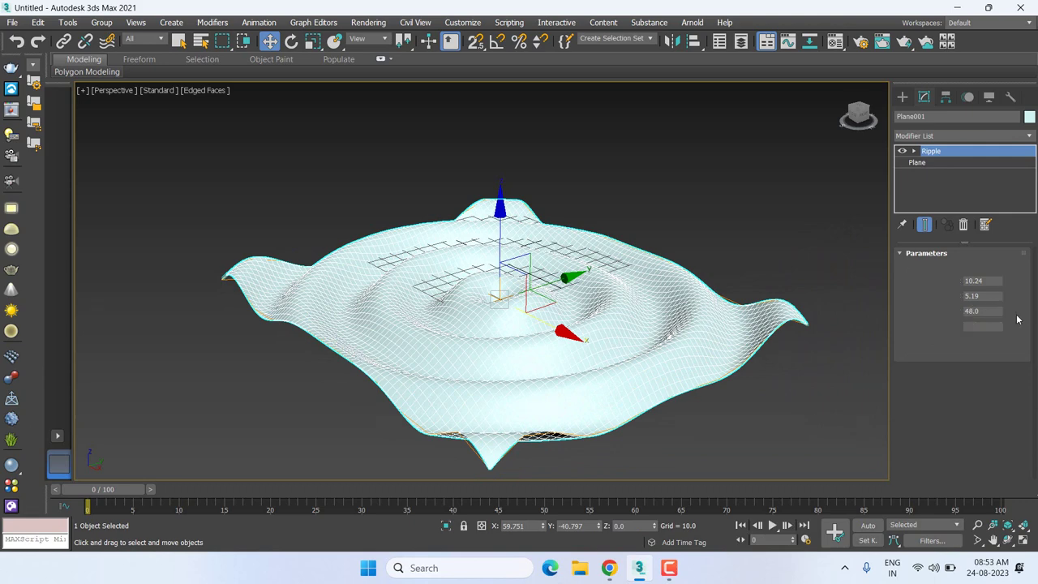
mouse_move(1007, 328)
mouse_down()
mouse_move(1013, 304)
mouse_move(1026, 339)
mouse_move(1014, 337)
mouse_move(1025, 316)
mouse_move(1030, 336)
mouse_up()
click(1008, 339)
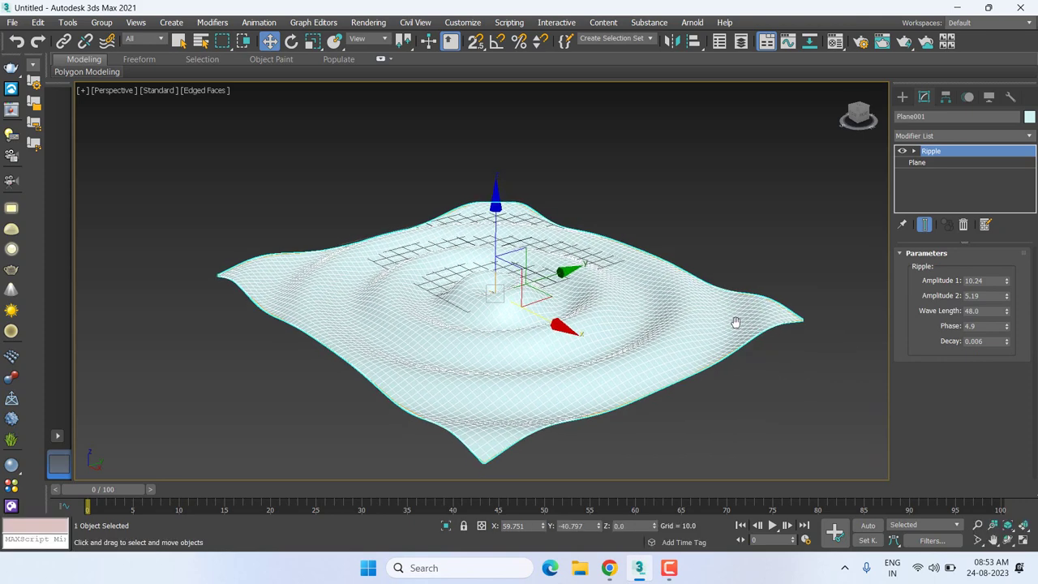
scroll(737, 324, down, 3)
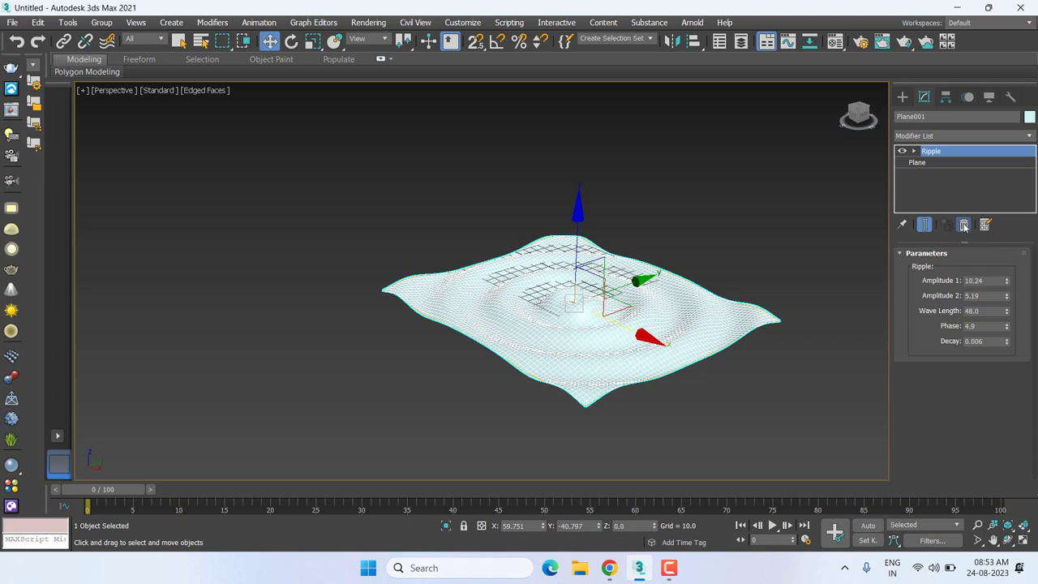
Delete the Ripple modifier and draw a teapot of radius 74.181 at the plane's centre.
click(964, 227)
middle_drag(657, 297, 504, 286)
click(901, 97)
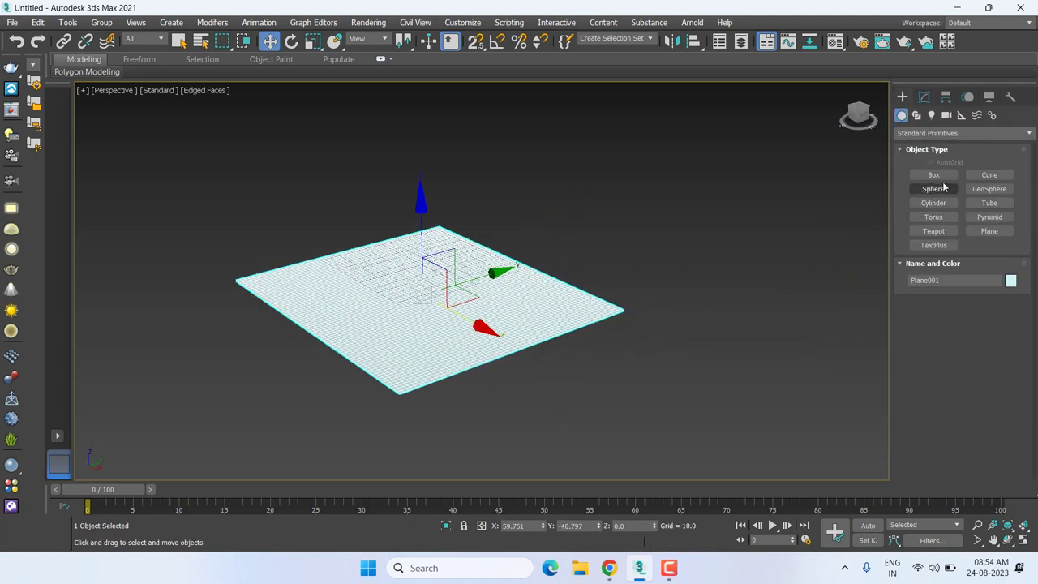
click(933, 232)
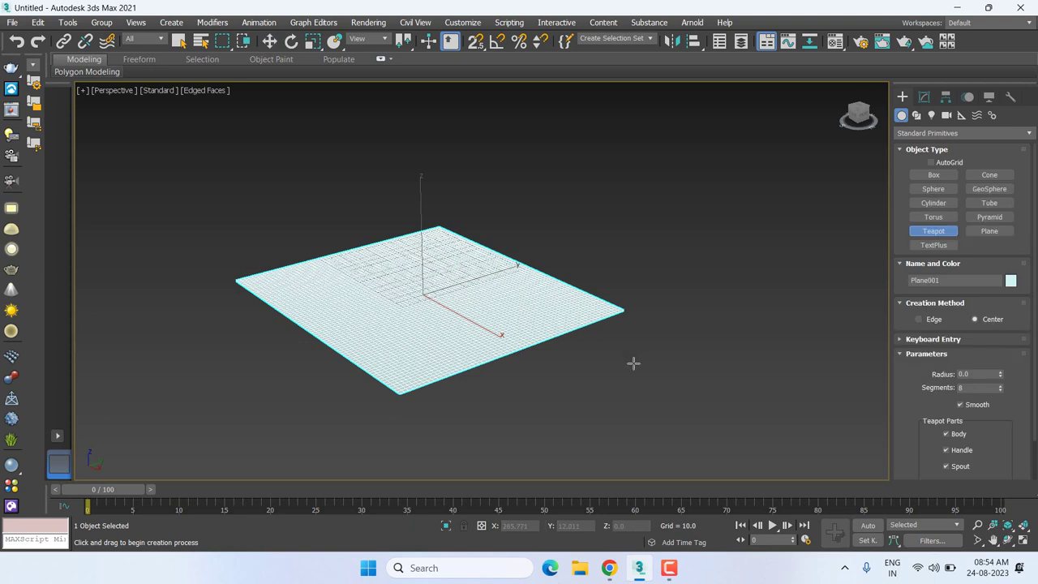
middle_drag(633, 363, 619, 340)
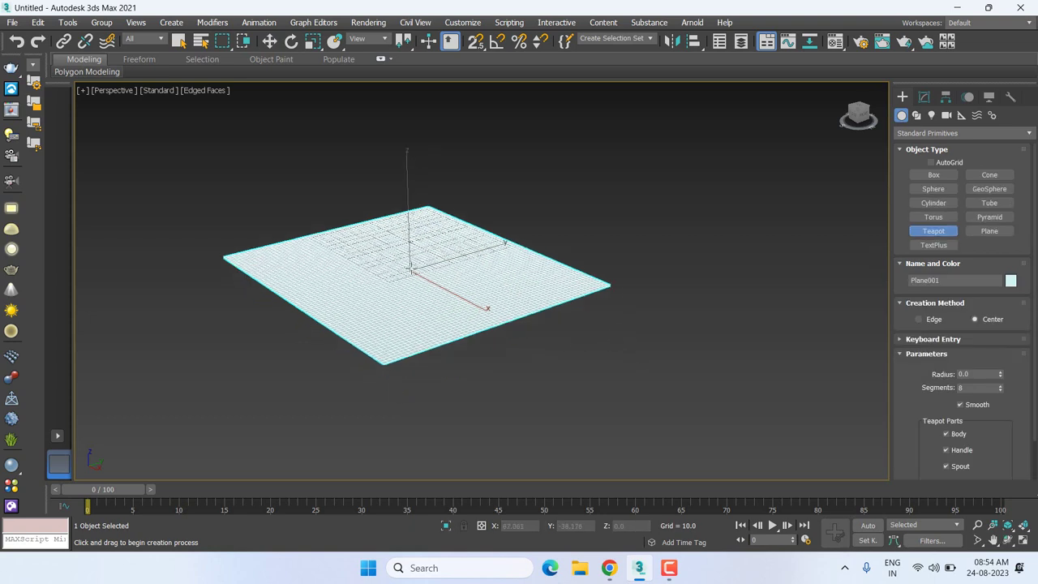
drag(412, 268, 461, 292)
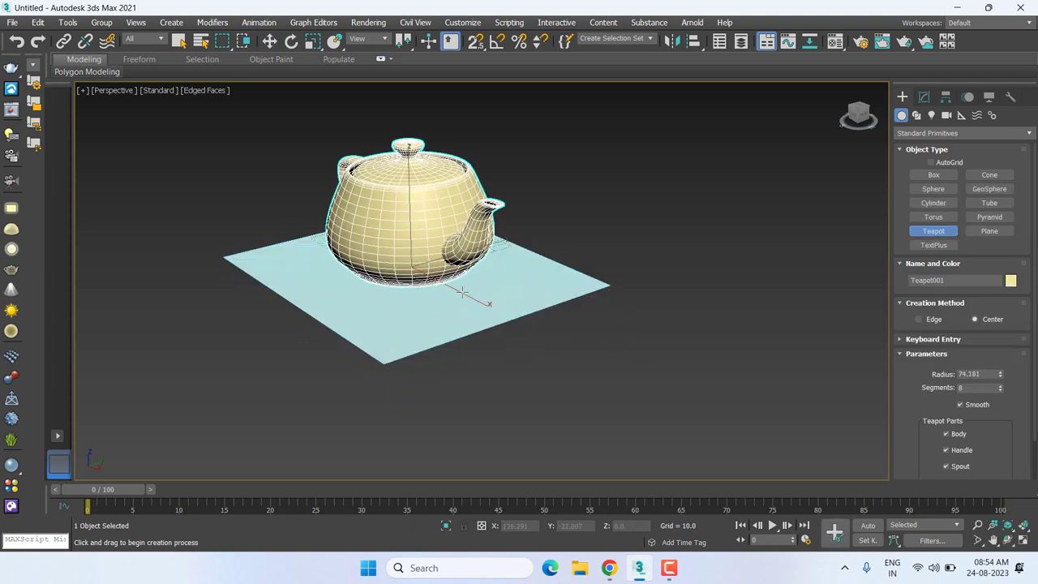
Reselect the teapot and frame and orbit the view to see it side-on.
key(w)
key(z)
key(ctrl+d)
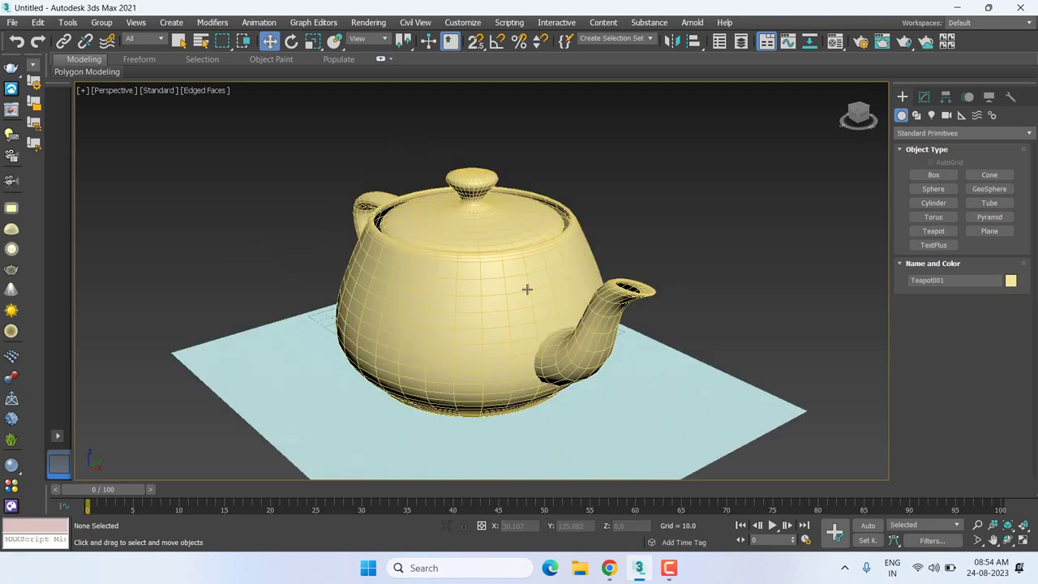
click(527, 290)
mouse_move(527, 289)
middle_down()
mouse_move(533, 254)
mouse_move(564, 288)
middle_up()
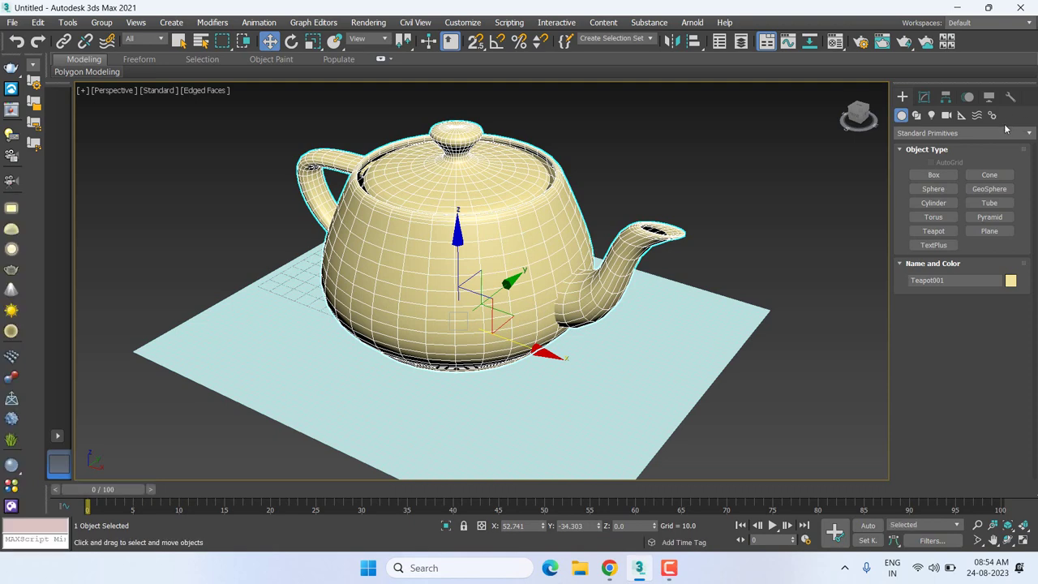
mouse_move(830, 160)
alt+middle_down()
mouse_move(701, 219)
mouse_move(523, 95)
alt+middle_up()
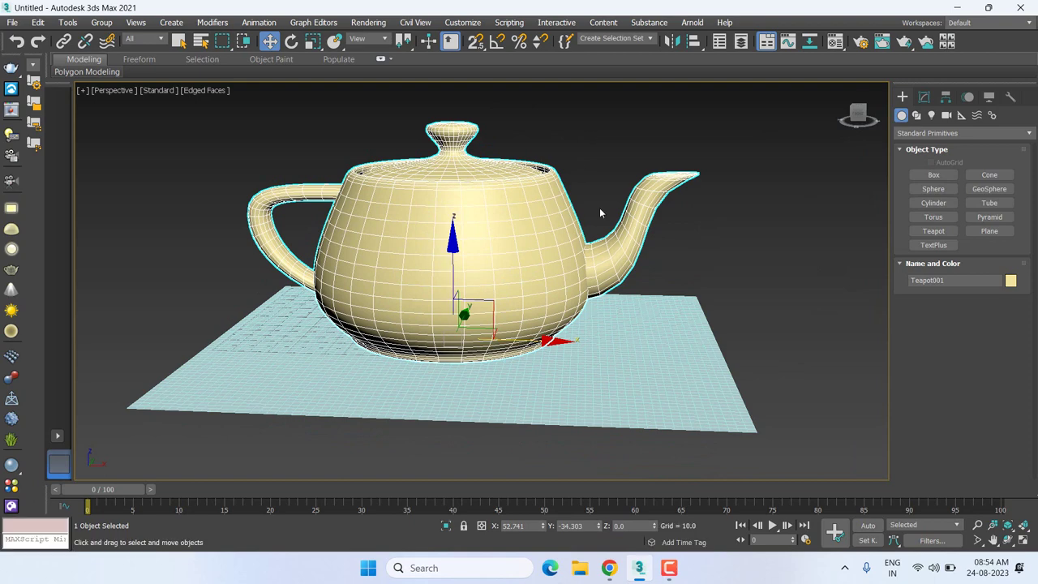
Add a Slice modifier to the teapot from the Modifier List.
click(925, 97)
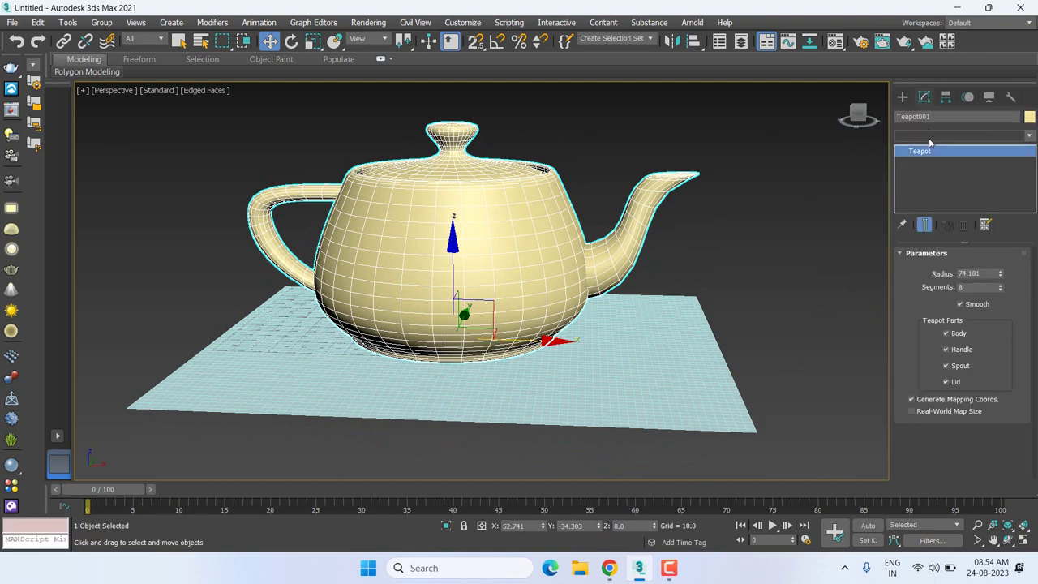
click(929, 136)
text(sl)
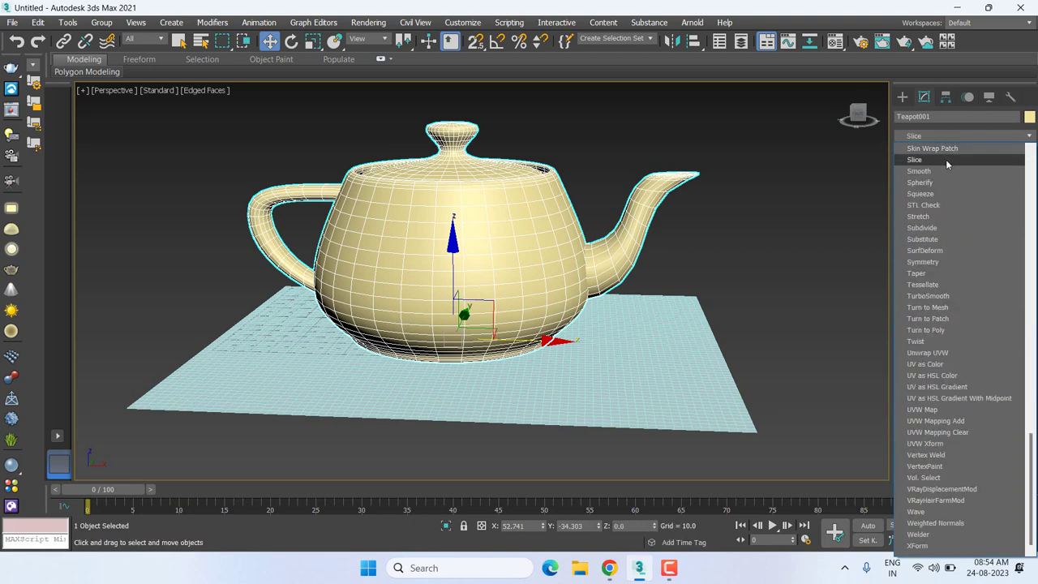
click(946, 161)
mouse_move(785, 220)
middle_down()
mouse_move(787, 247)
mouse_move(735, 280)
middle_up()
scroll(875, 218, down, 3)
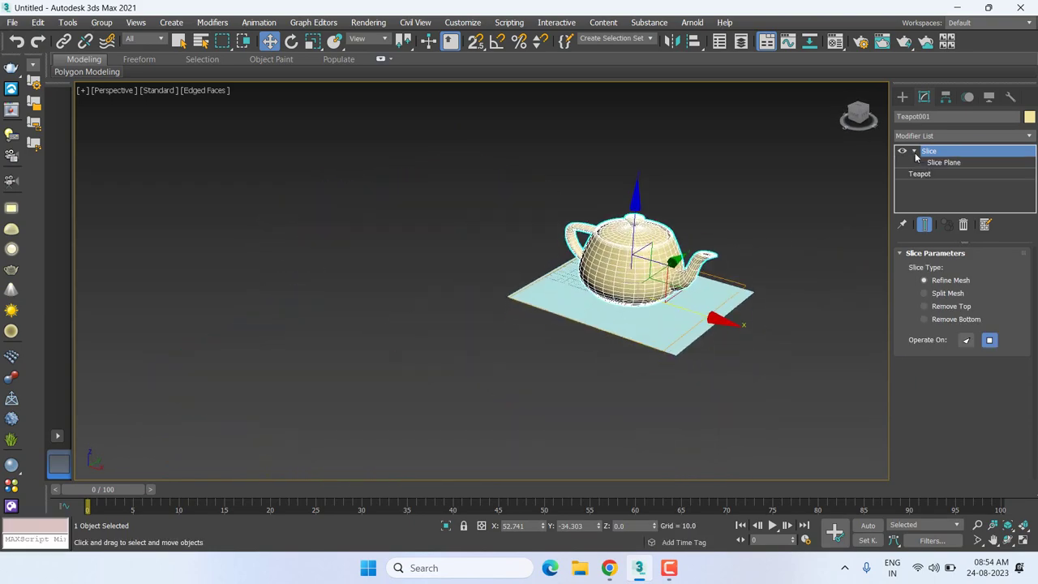
Raise the Slice Plane into the teapot's upper body and tilt it diagonally around X and Y.
click(940, 162)
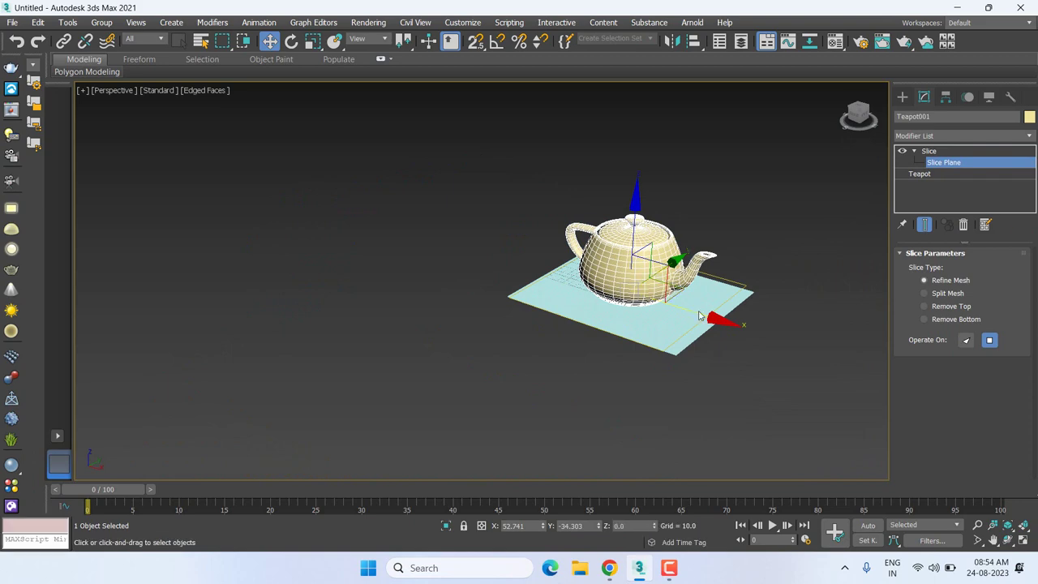
scroll(783, 266, up, 3)
scroll(804, 259, up, 3)
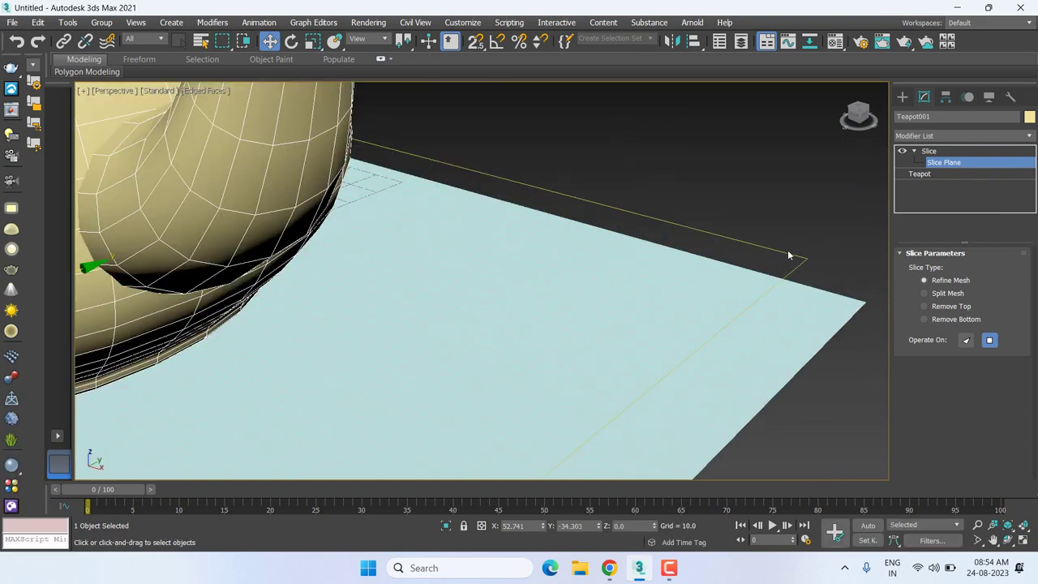
scroll(714, 301, down, 5)
scroll(665, 308, down, 2)
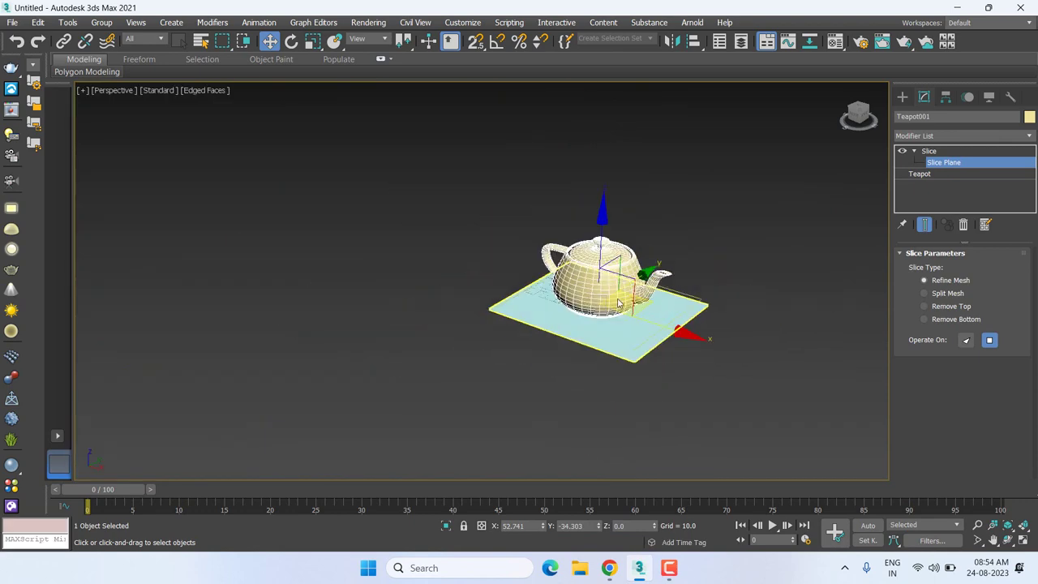
scroll(617, 276, up, 2)
drag(598, 243, 602, 198)
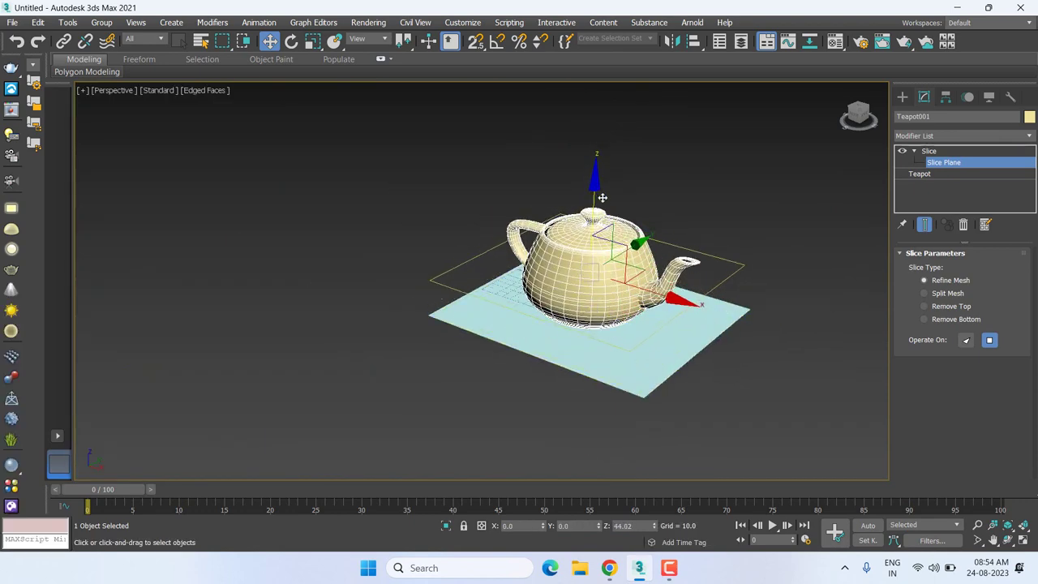
key(e)
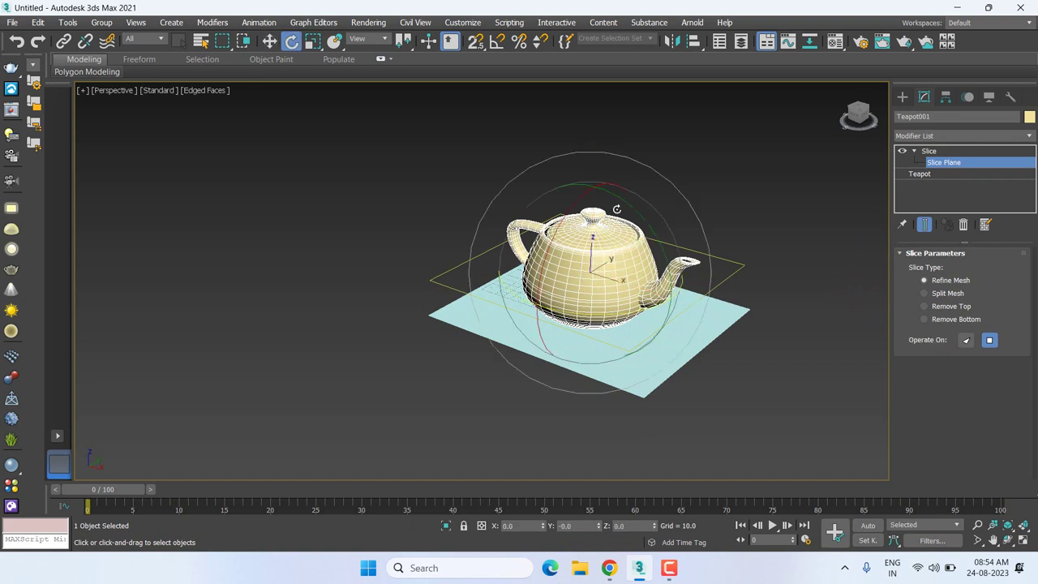
mouse_move(616, 209)
mouse_down()
mouse_move(702, 262)
mouse_move(629, 236)
mouse_up()
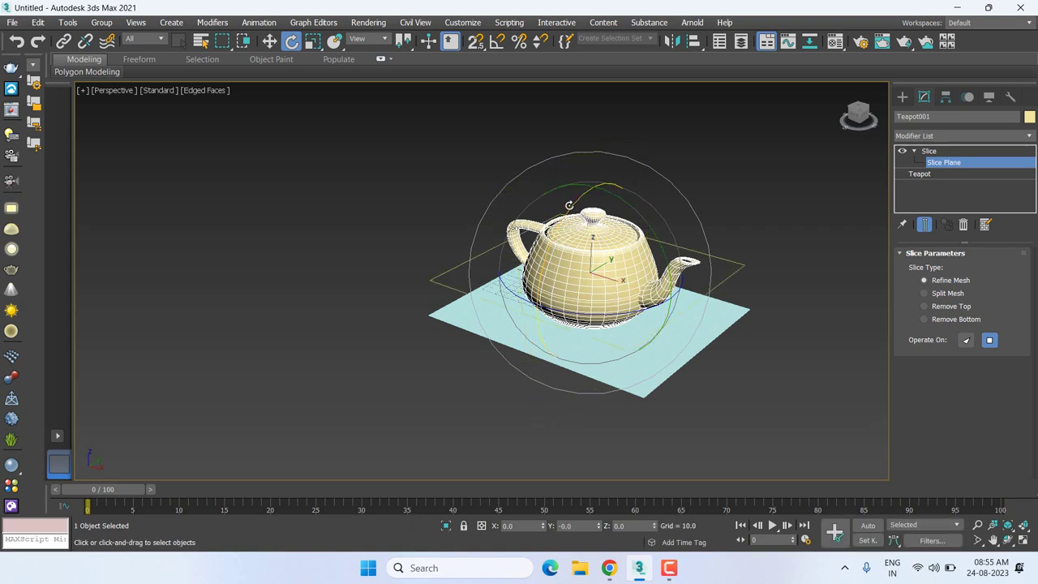
mouse_move(576, 210)
mouse_down()
mouse_move(597, 174)
mouse_move(561, 213)
mouse_up()
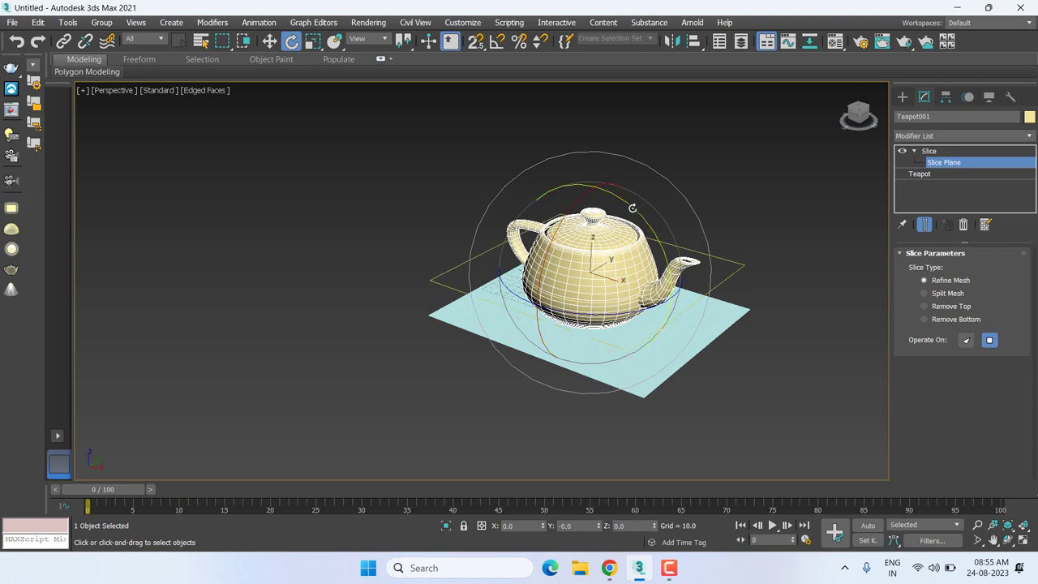
mouse_move(625, 213)
mouse_down()
mouse_move(660, 253)
mouse_move(669, 240)
mouse_up()
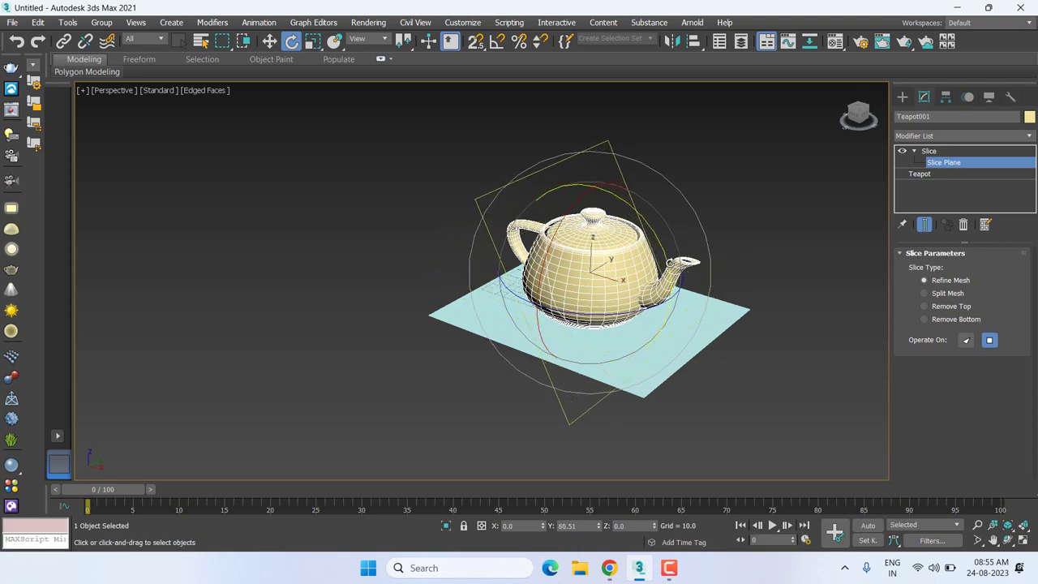
key(w)
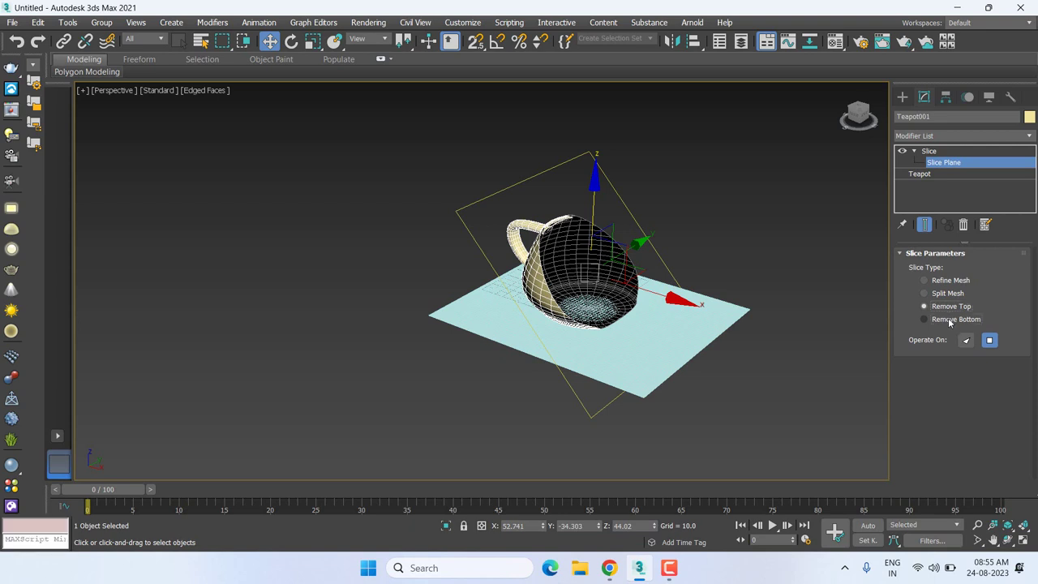
Set Slice Type to Remove Bottom and orbit in to inspect the remaining upper part.
click(951, 322)
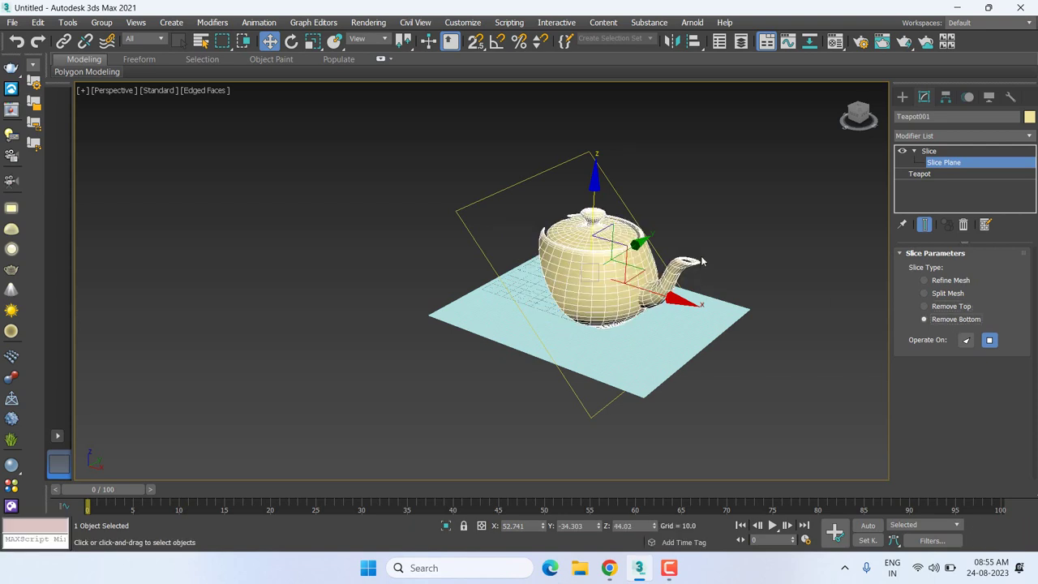
mouse_move(635, 244)
alt+middle_down()
mouse_move(811, 232)
mouse_move(703, 229)
alt+middle_up()
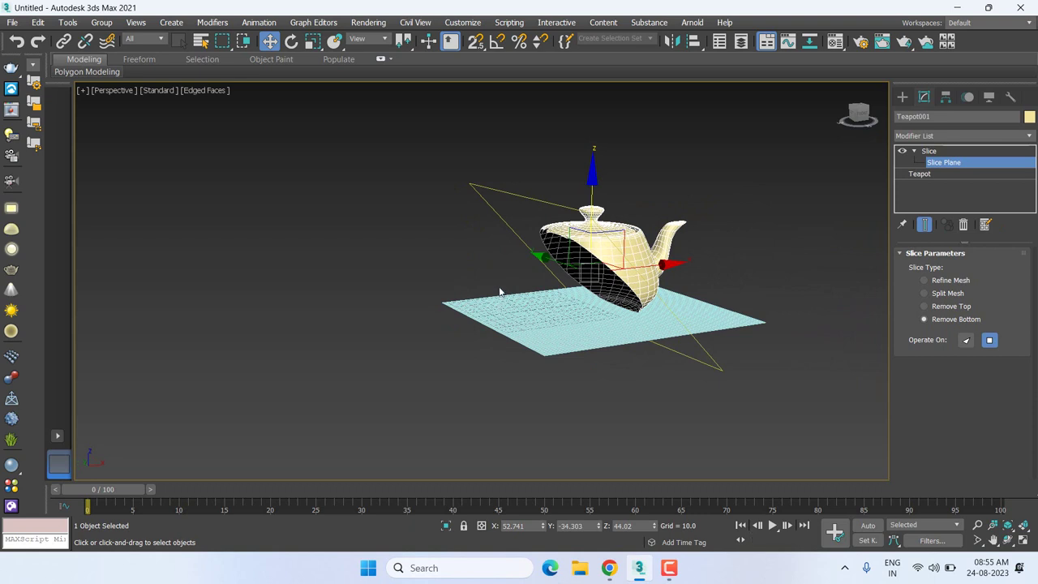
scroll(493, 273, up, 3)
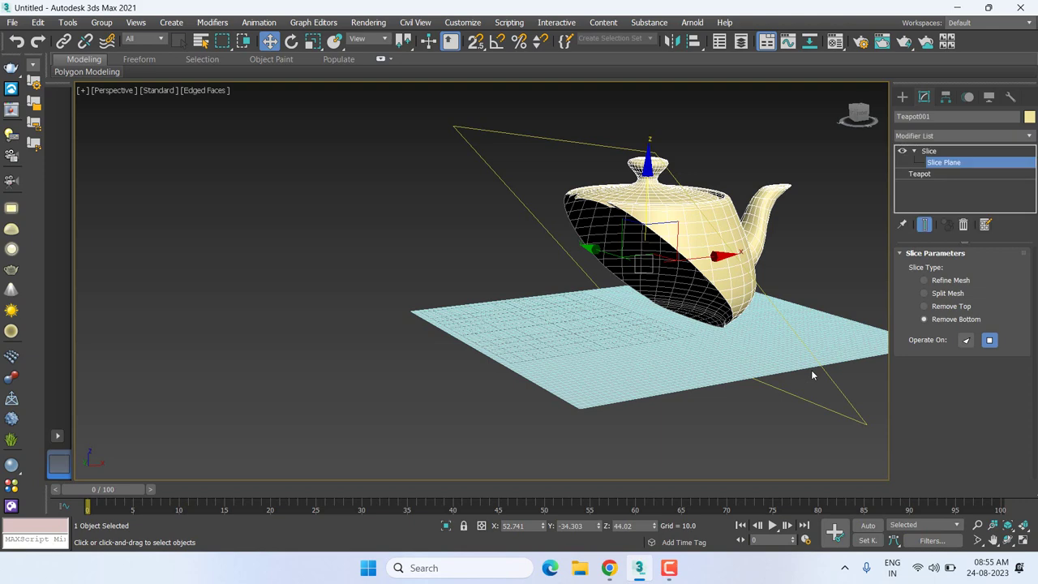
Add a Cap Holes modifier to the sliced teapot.
click(965, 136)
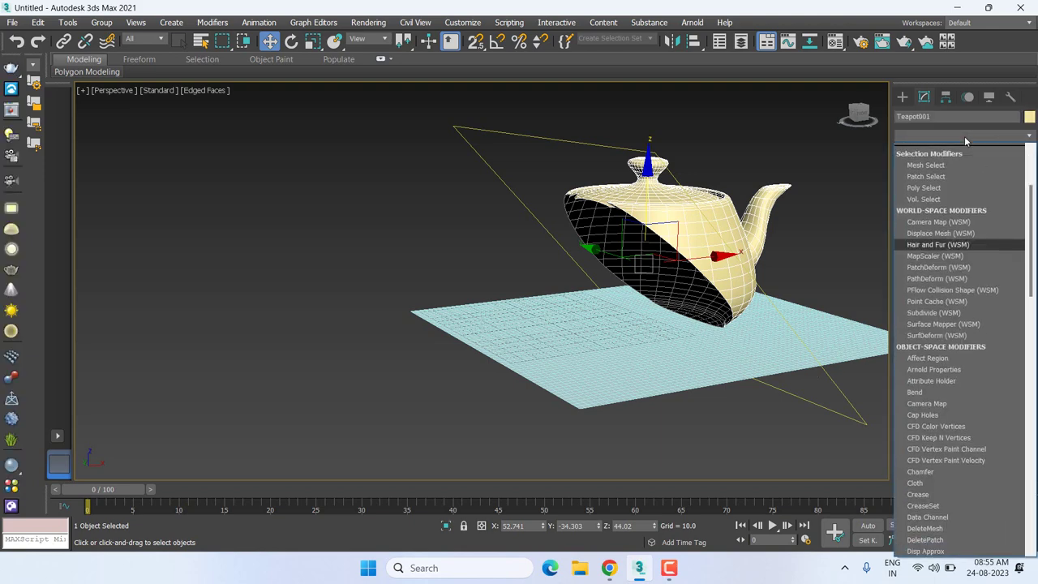
scroll(957, 251, down, 3)
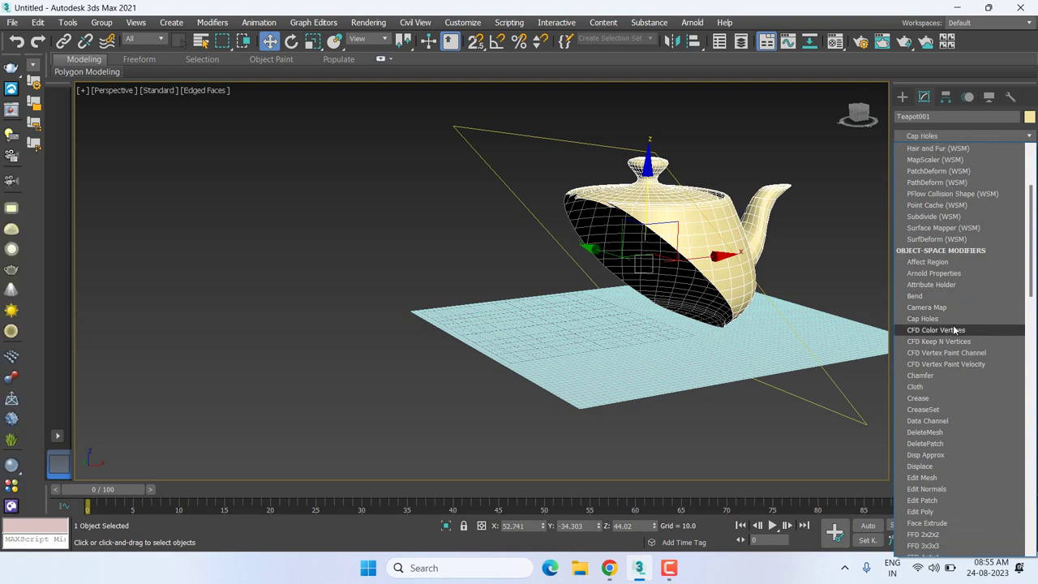
scroll(955, 330, down, 5)
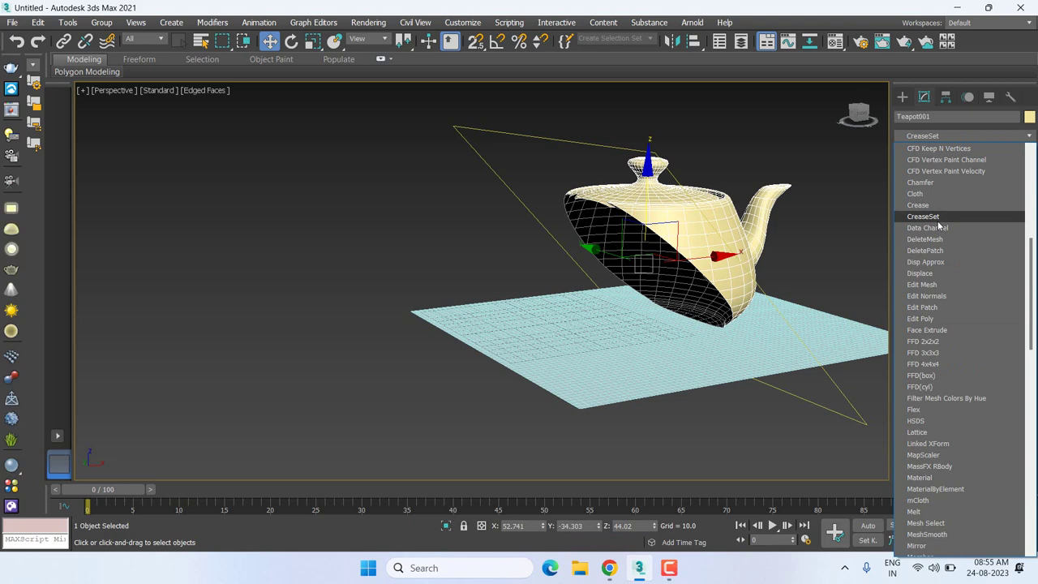
scroll(938, 221, up, 1)
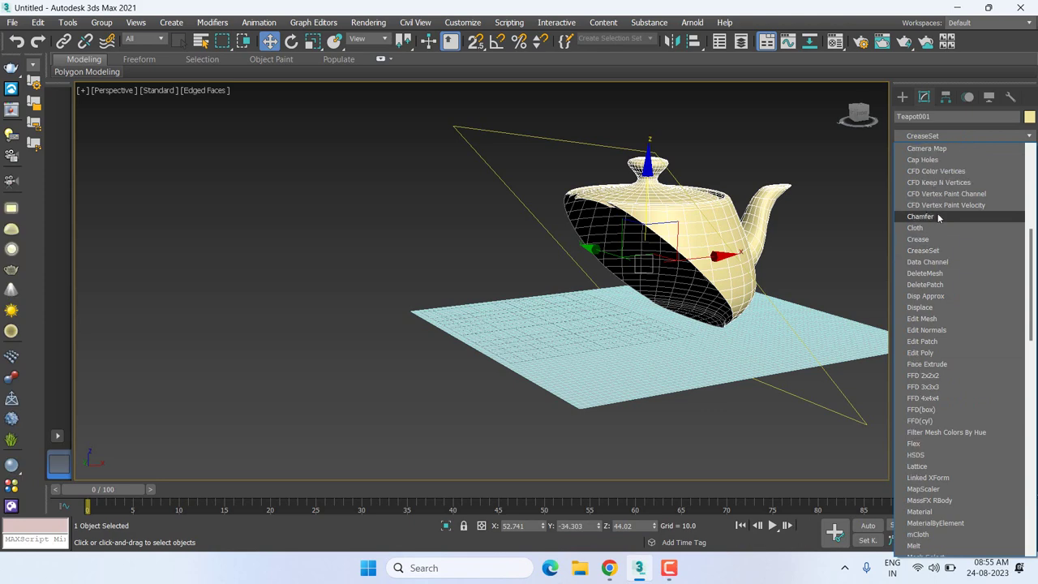
click(937, 160)
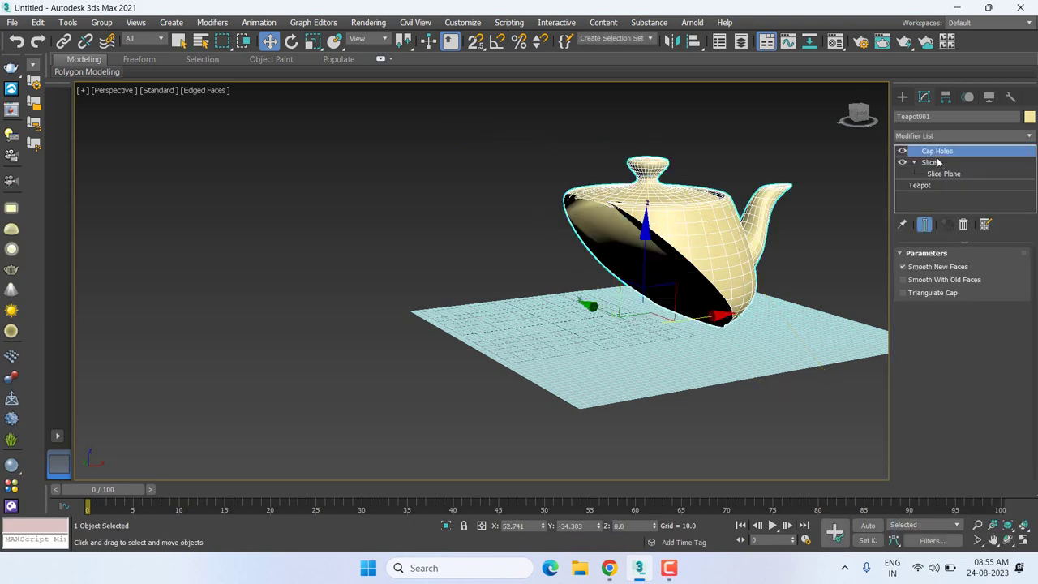
Deselect the teapot and orbit low to inspect the capped cut.
mouse_move(693, 247)
alt+middle_down()
mouse_move(800, 247)
mouse_move(686, 249)
alt+middle_up()
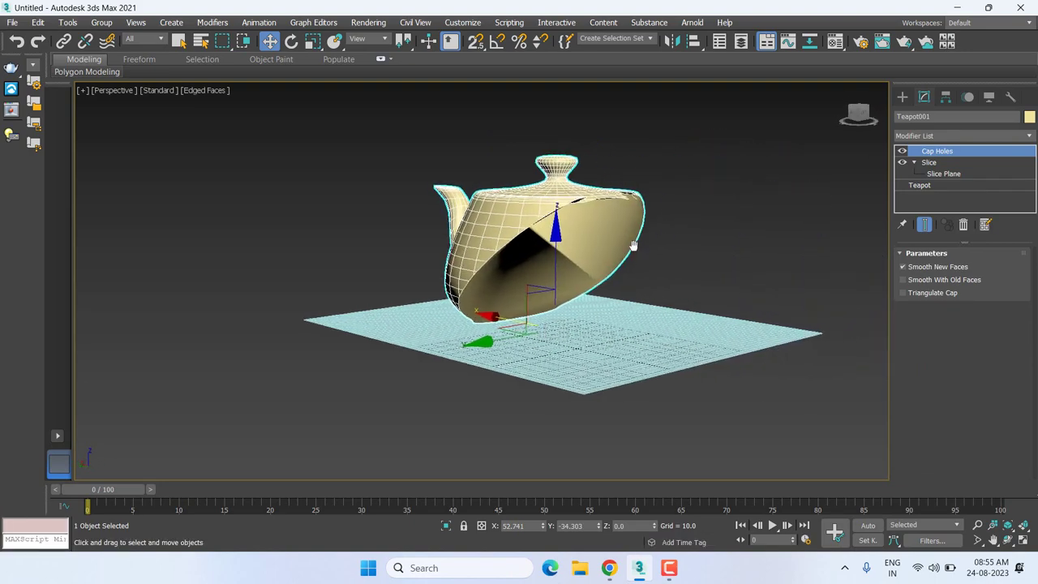
click(686, 250)
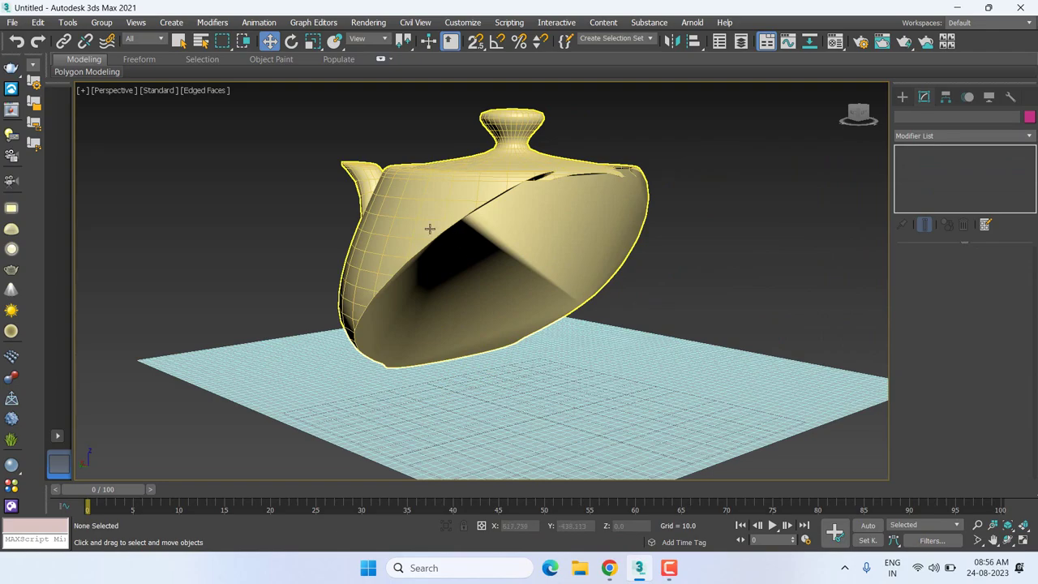
mouse_move(396, 338)
alt+middle_down()
mouse_move(389, 301)
mouse_move(381, 317)
alt+middle_up()
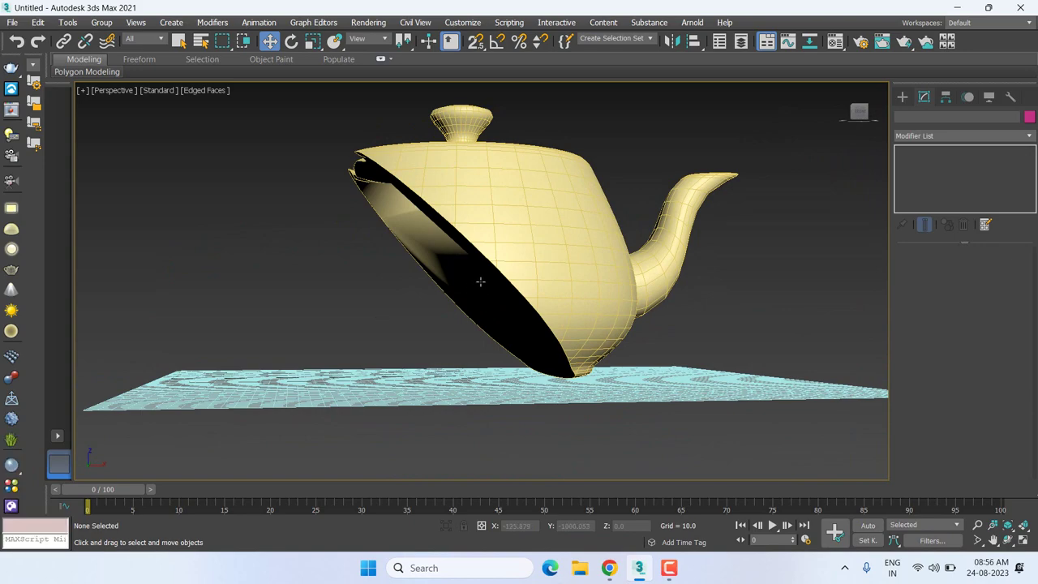
alt+middle_drag(480, 281, 363, 241)
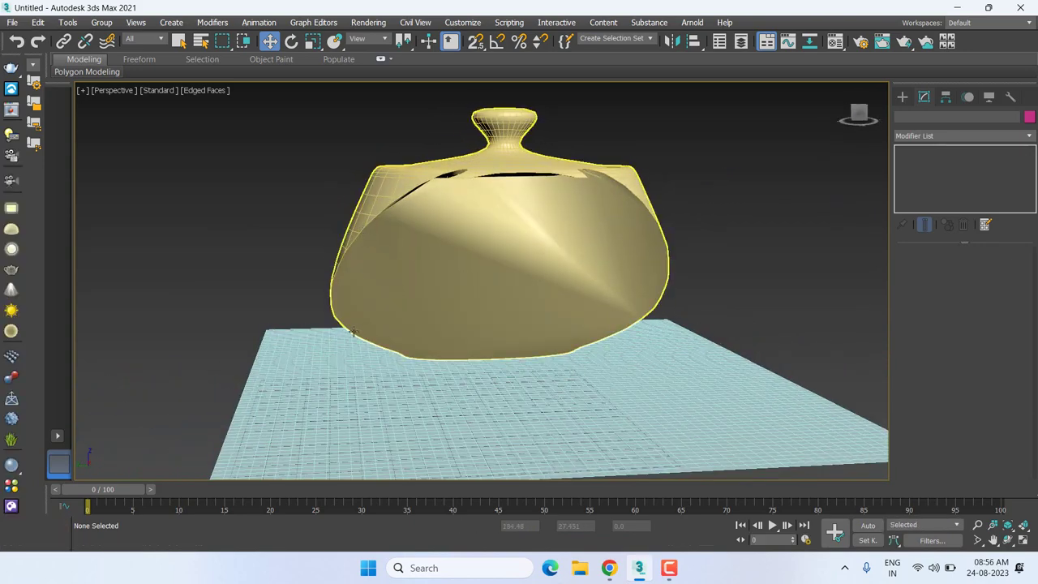
alt+middle_drag(747, 323, 417, 215)
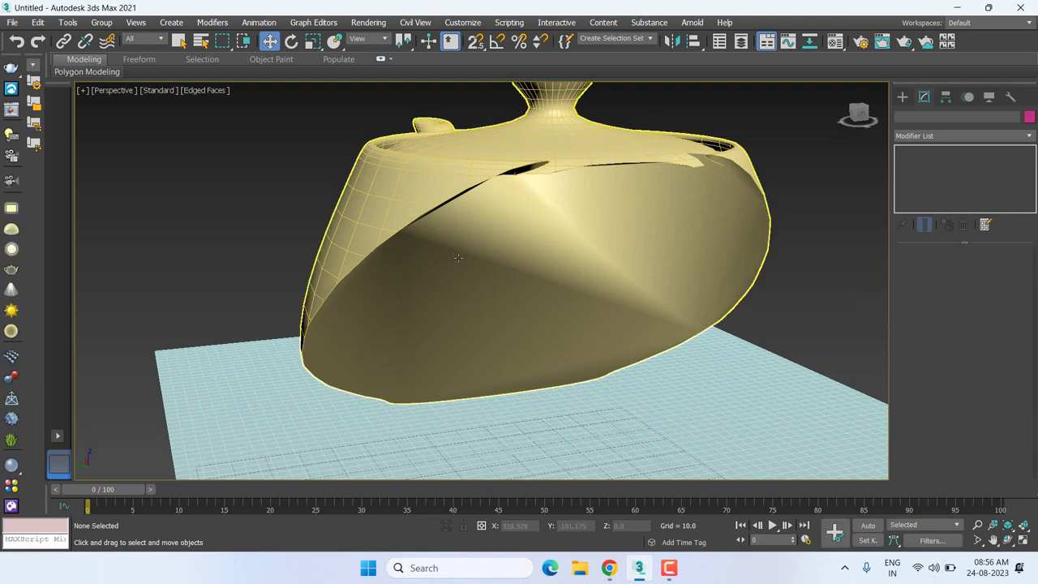
Reselect the teapot and plane, orbiting the view and dismissing a screen-snipping overlay.
click(754, 207)
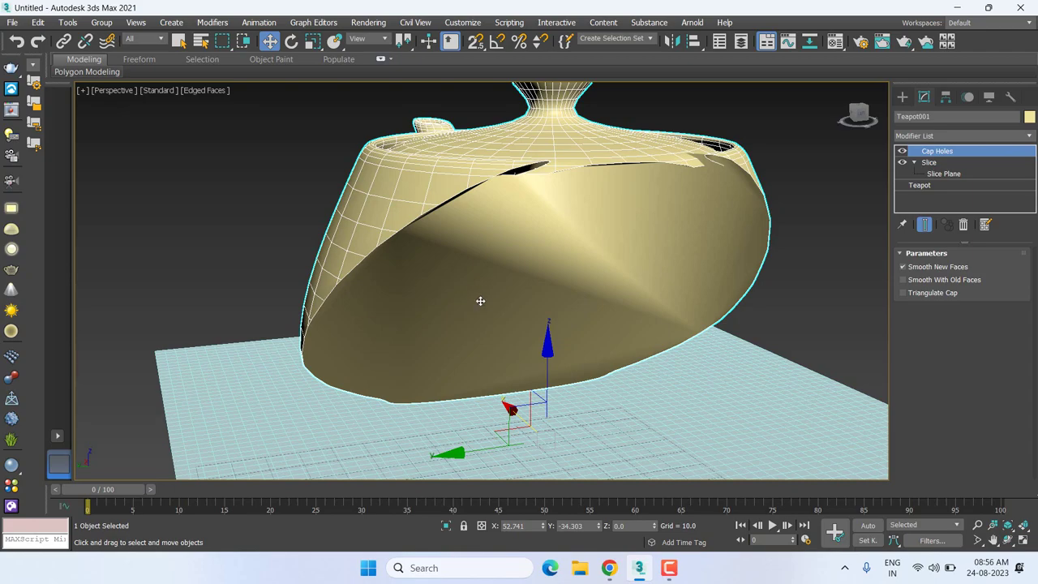
mouse_move(518, 305)
alt+middle_down()
mouse_move(338, 308)
mouse_move(403, 307)
mouse_move(341, 331)
mouse_move(410, 324)
alt+middle_up()
scroll(389, 333, down, 3)
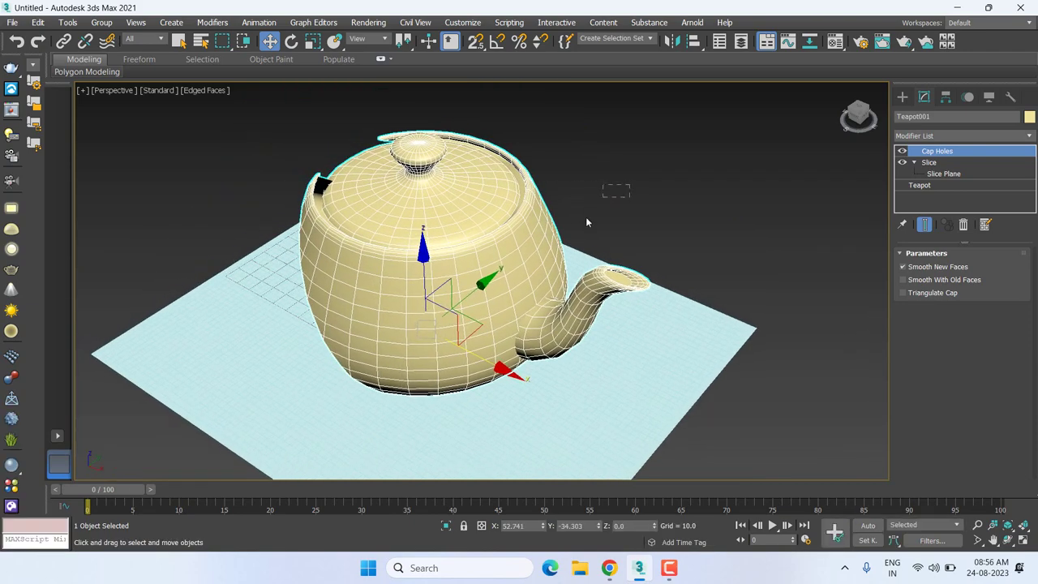
drag(587, 221, 237, 391)
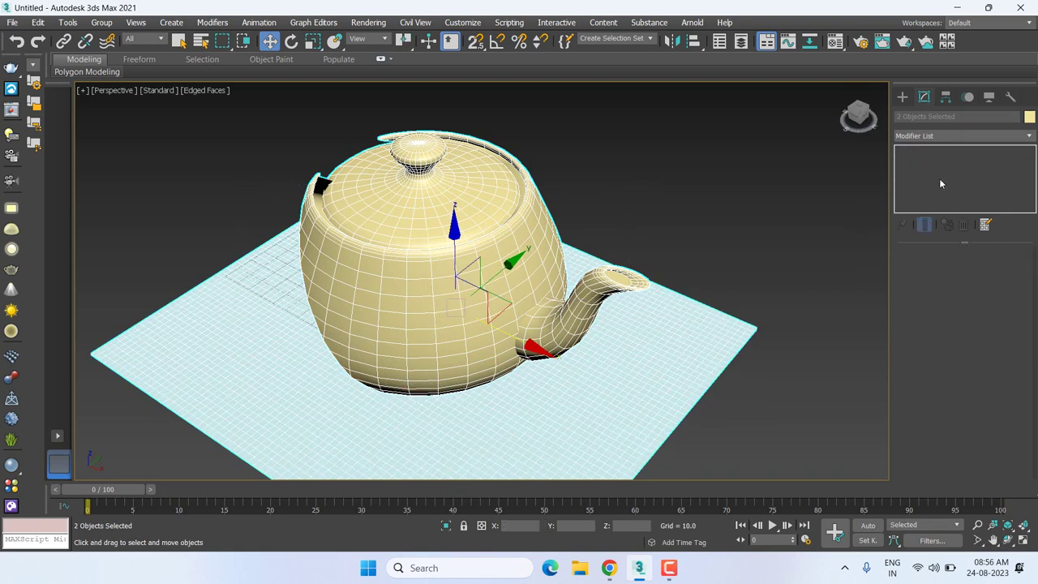
click(642, 280)
click(956, 135)
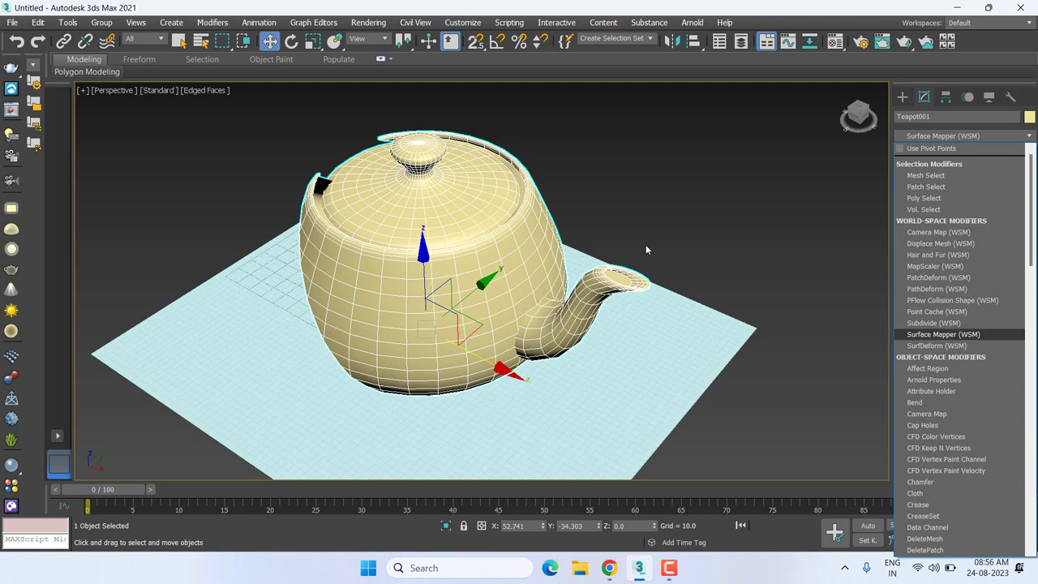
drag(734, 208, 287, 351)
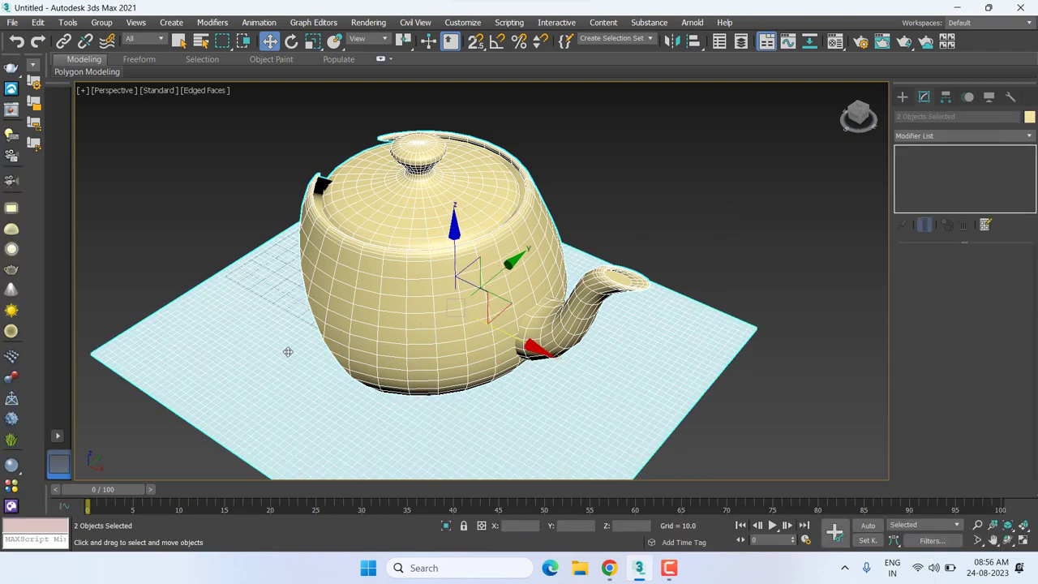
key(super+shift+s)
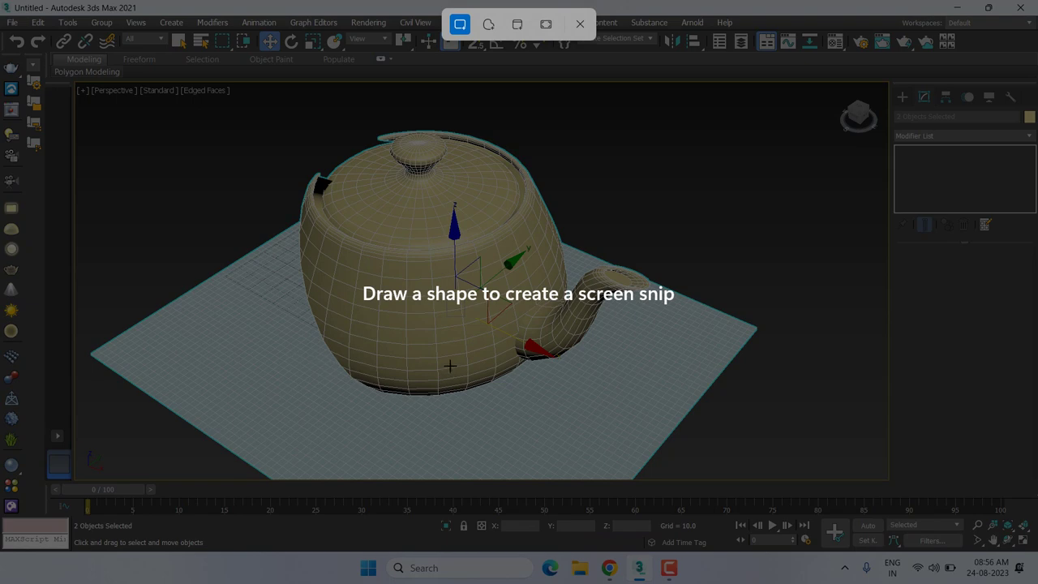
click(580, 26)
click(710, 262)
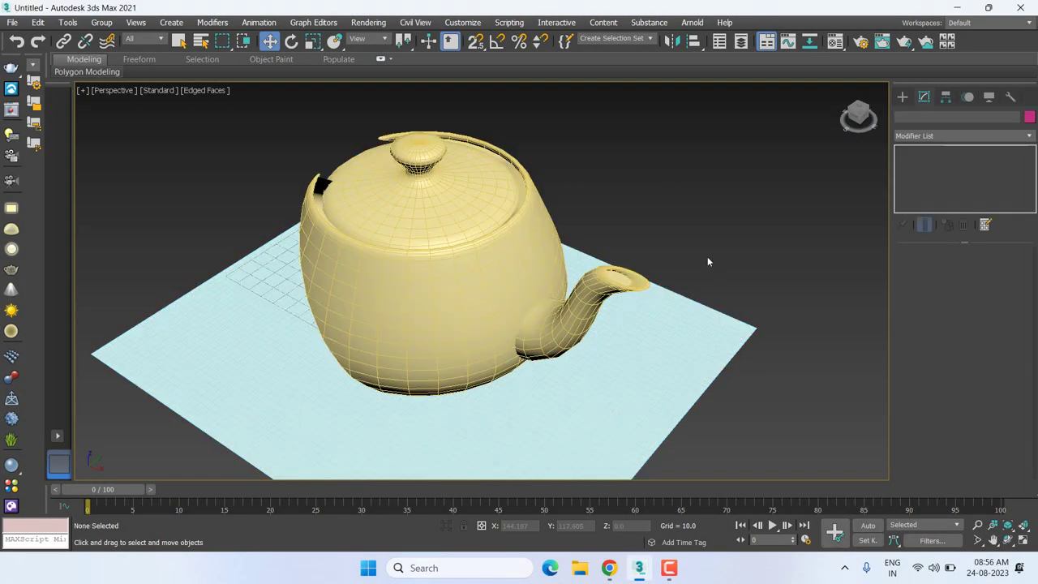
Delete Teapot001 and then Plane001, leaving an empty grid.
click(379, 291)
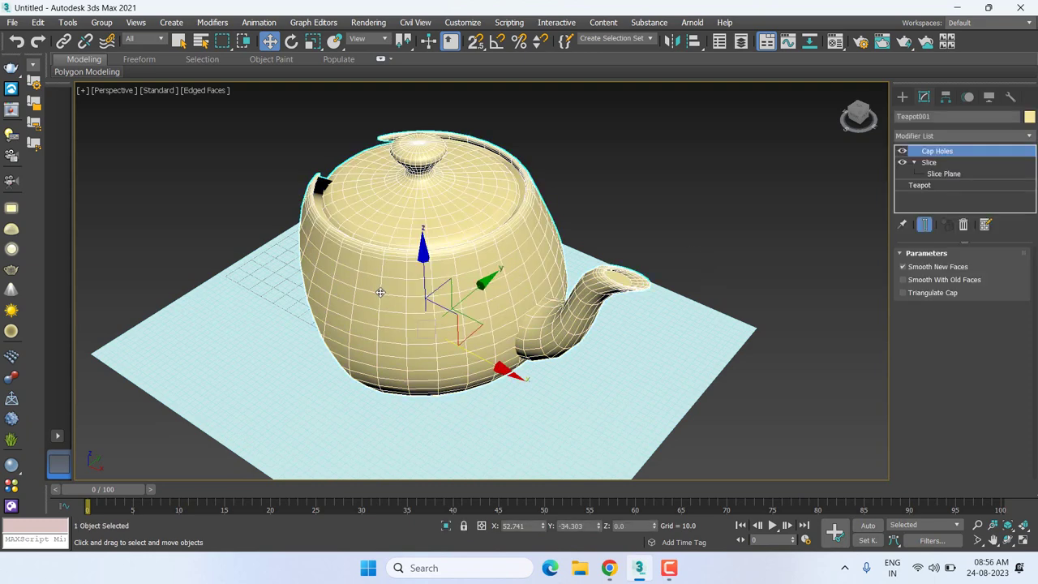
key(Delete)
click(514, 280)
key(Delete)
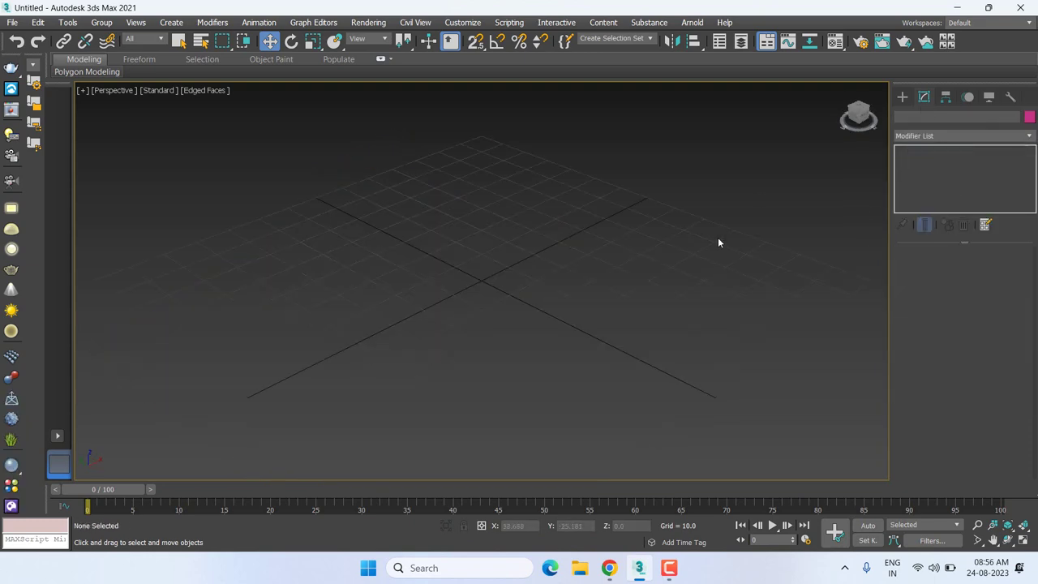
Create a tall Box001, about 24.6 × 26.5 × 273.7, at the grid centre.
click(902, 96)
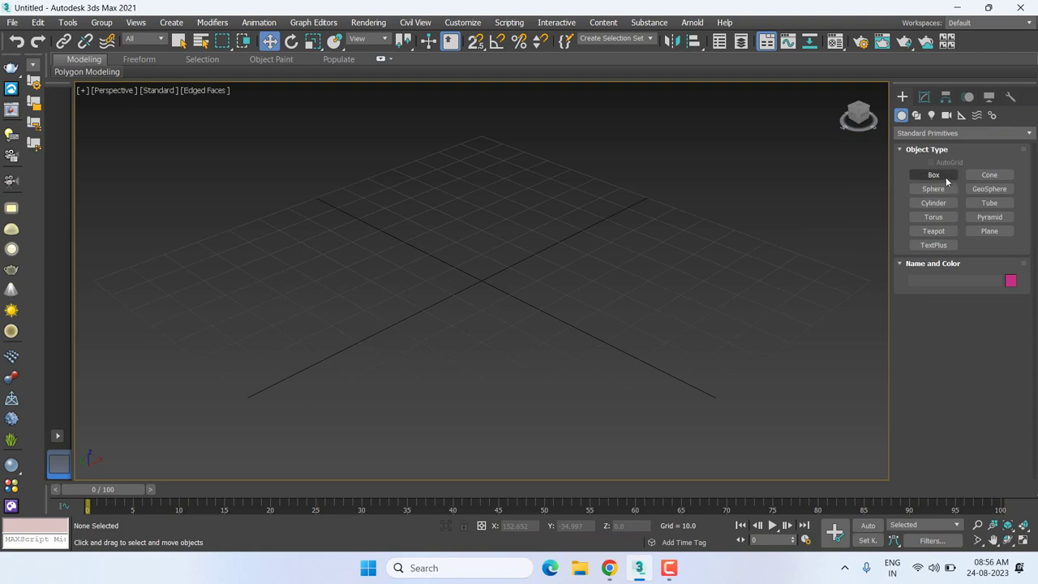
click(934, 176)
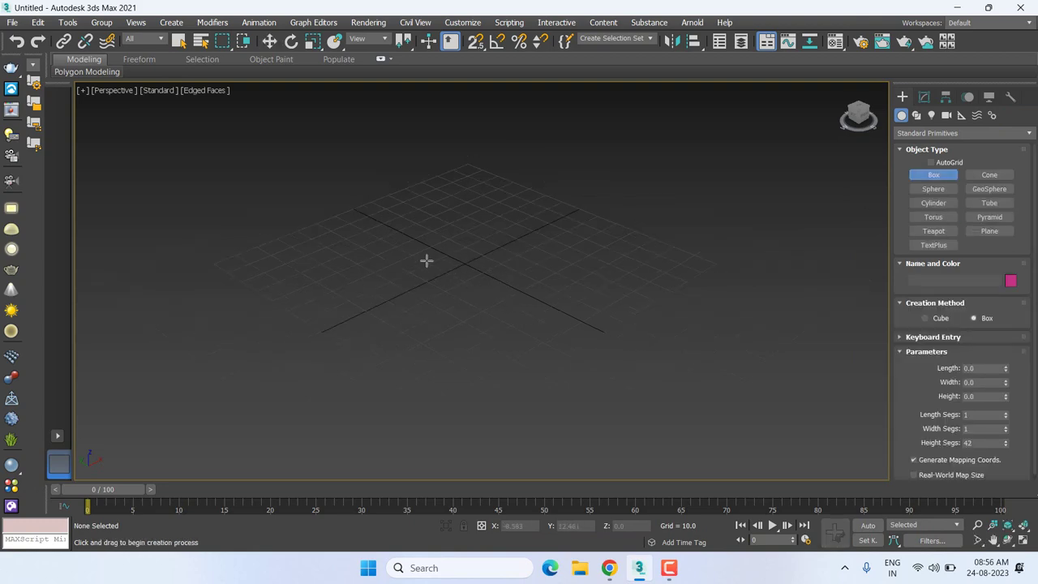
drag(399, 264, 487, 260)
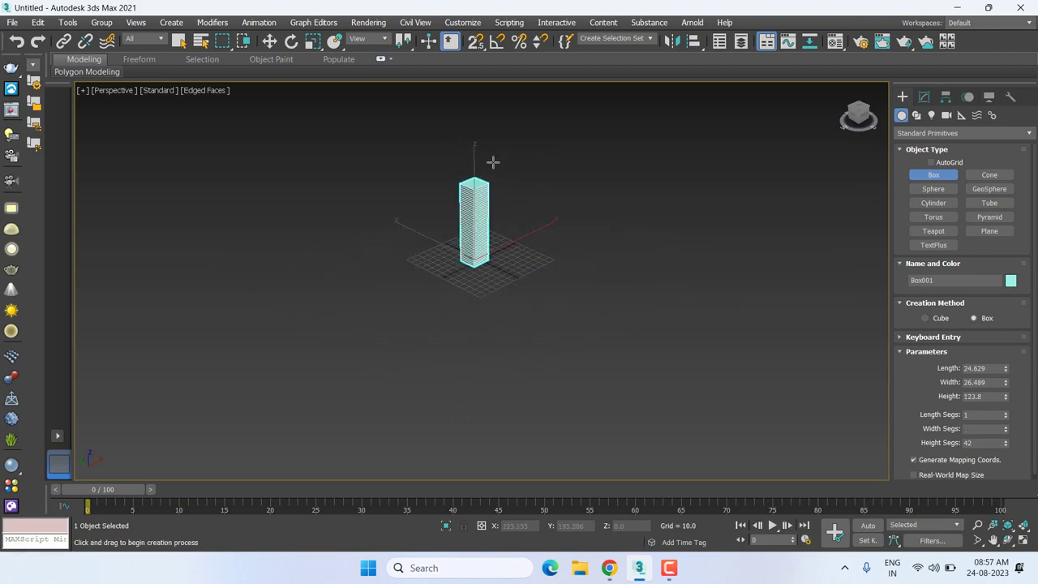
click(494, 81)
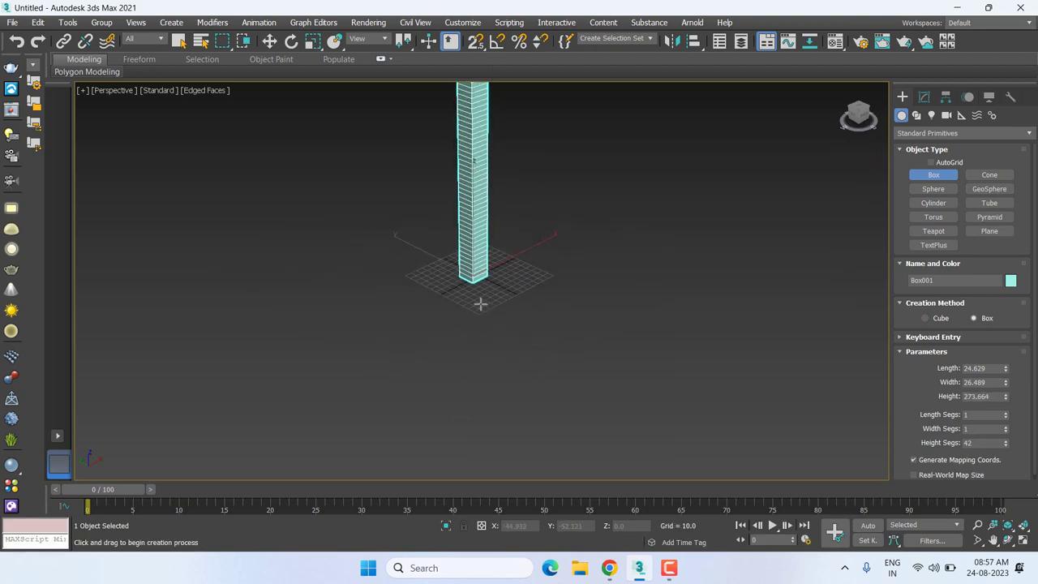
key(w)
middle_drag(556, 227, 559, 341)
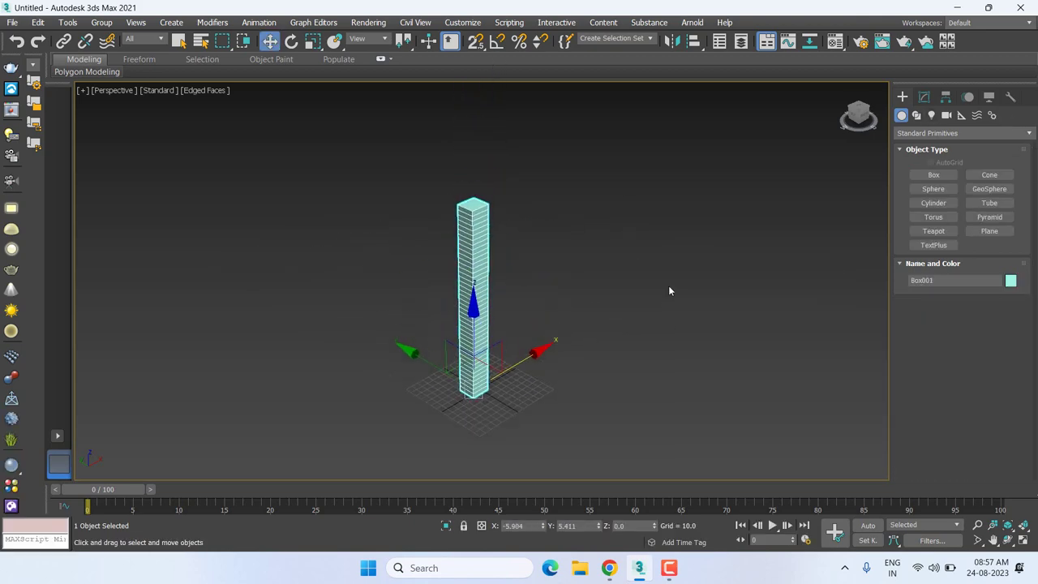
Raise the box to 42 height and 5 length segments, adding extra width segments.
click(923, 96)
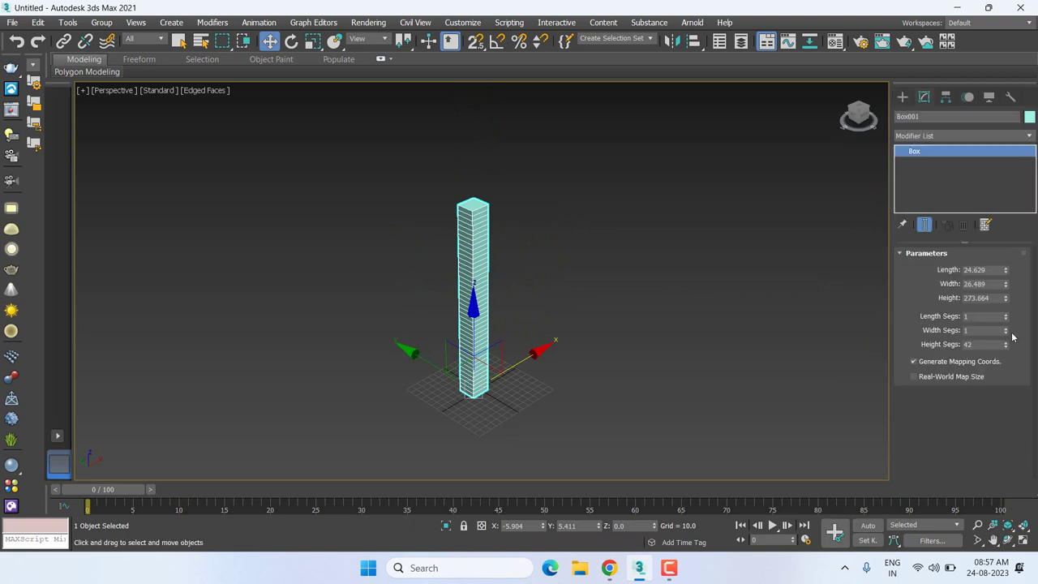
mouse_move(1006, 331)
mouse_down()
mouse_move(1006, 315)
mouse_move(1011, 329)
mouse_up()
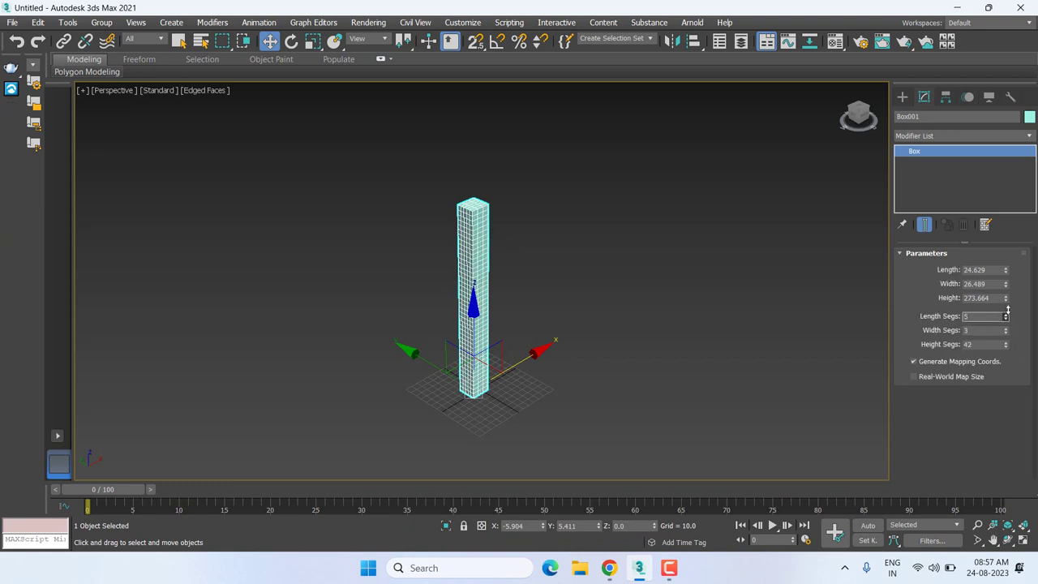
click(1005, 327)
click(1006, 326)
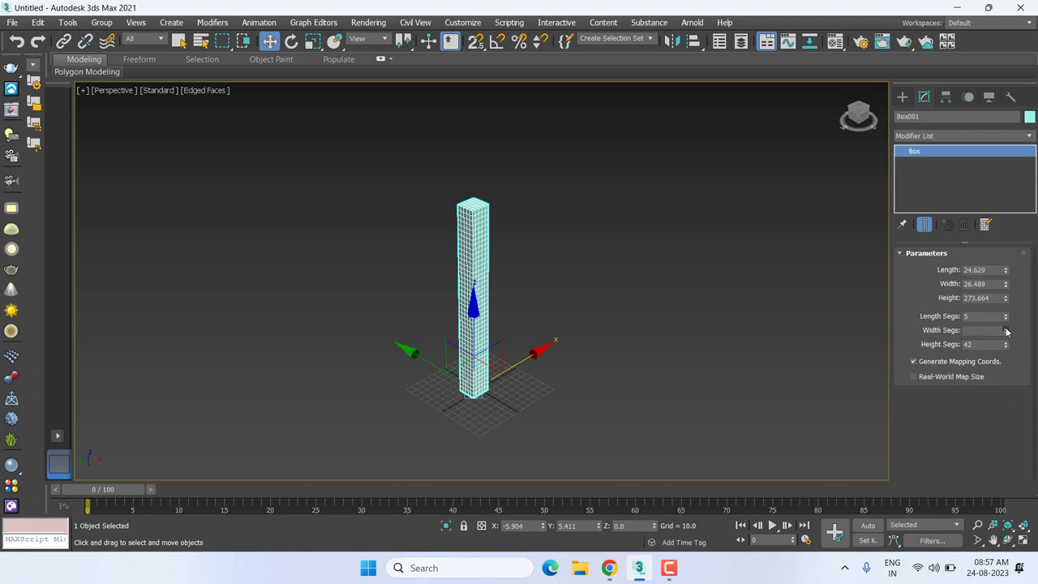
scroll(511, 323, up, 3)
click(955, 135)
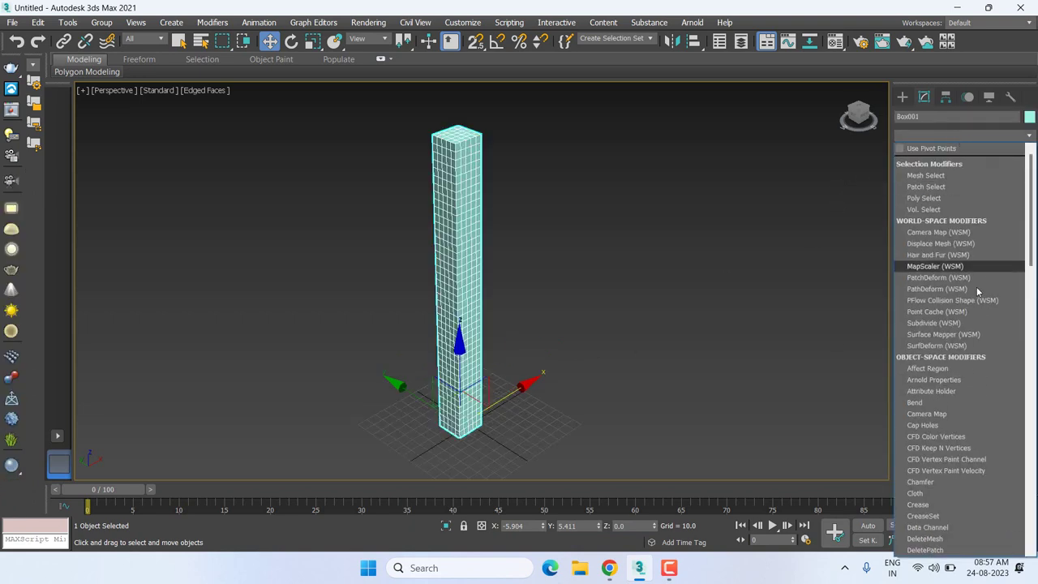
Apply a Twist modifier to Box001 and drag its Angle to 299 degrees.
scroll(977, 319, down, 20)
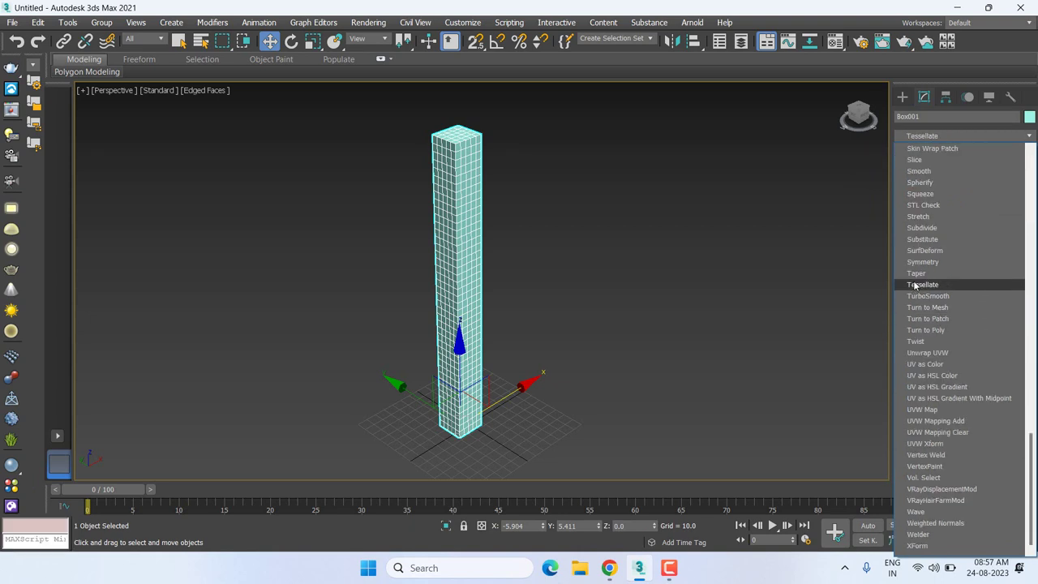
click(932, 343)
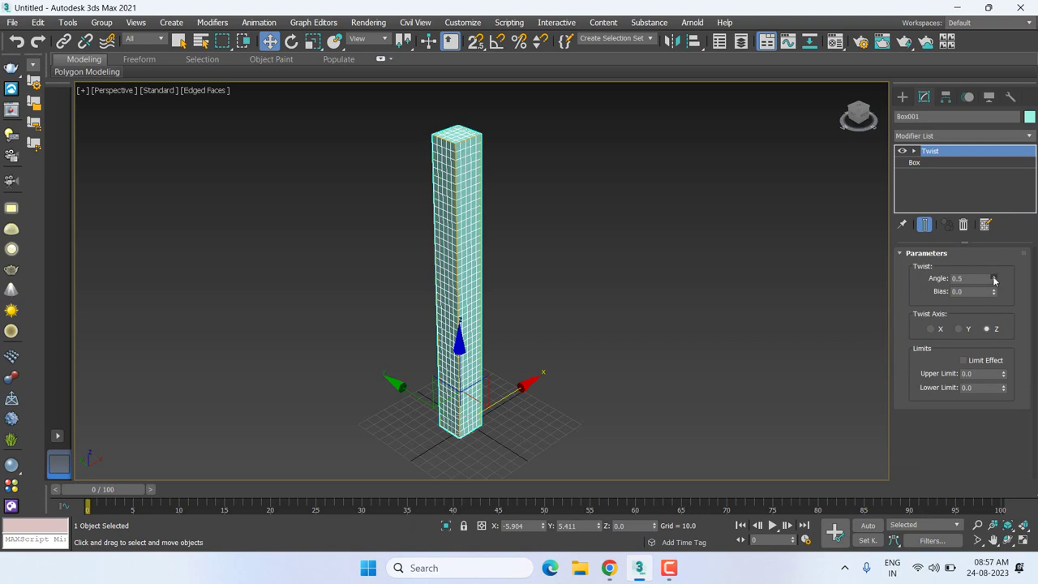
mouse_move(994, 279)
mouse_down()
mouse_move(986, 12)
mouse_move(912, 527)
mouse_up()
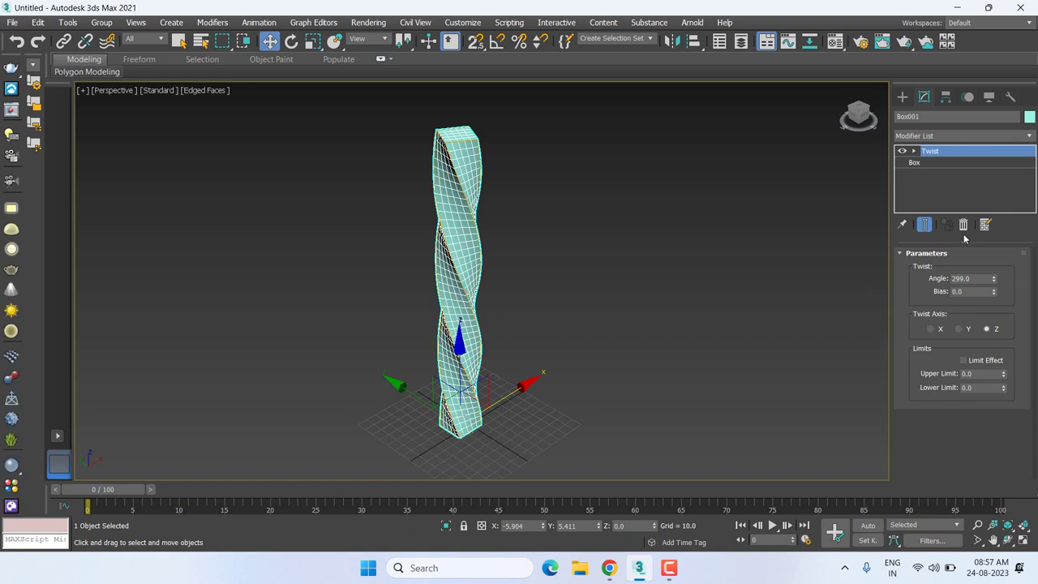
click(938, 136)
text(b)
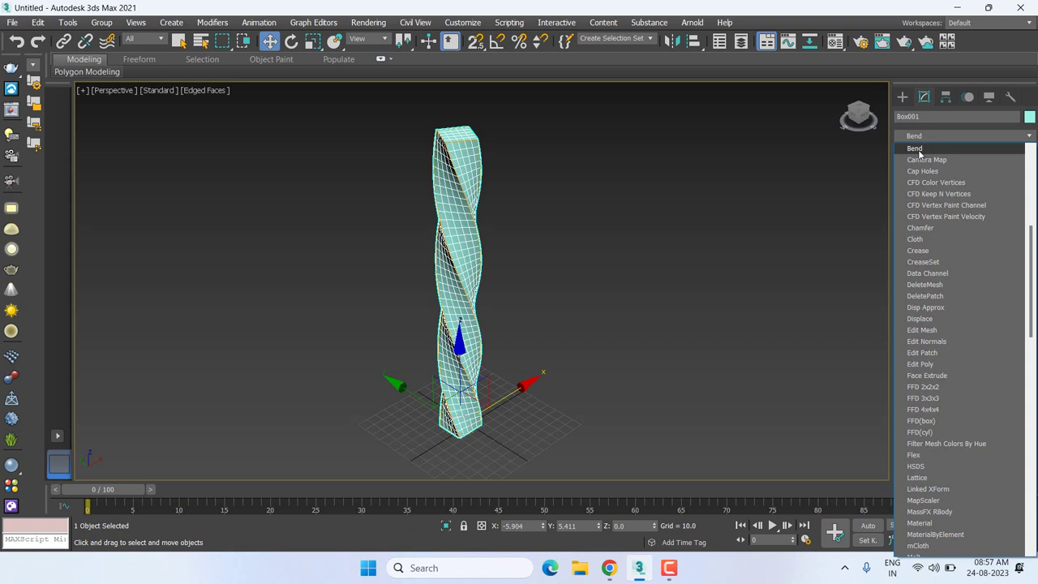
Add a Bend modifier and drag its Angle to 193.5 to arch the box.
click(914, 149)
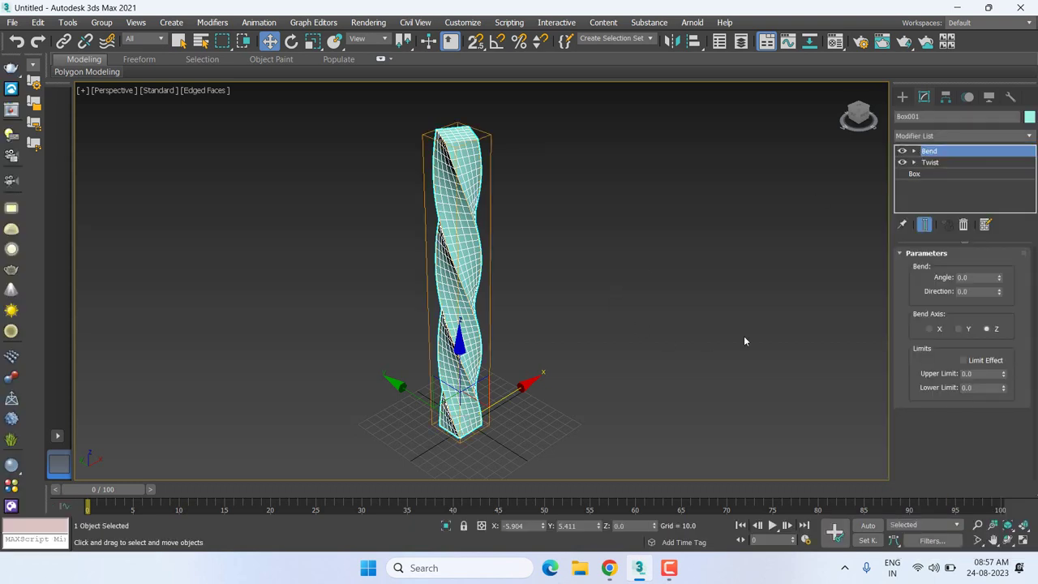
drag(1000, 278, 1030, 146)
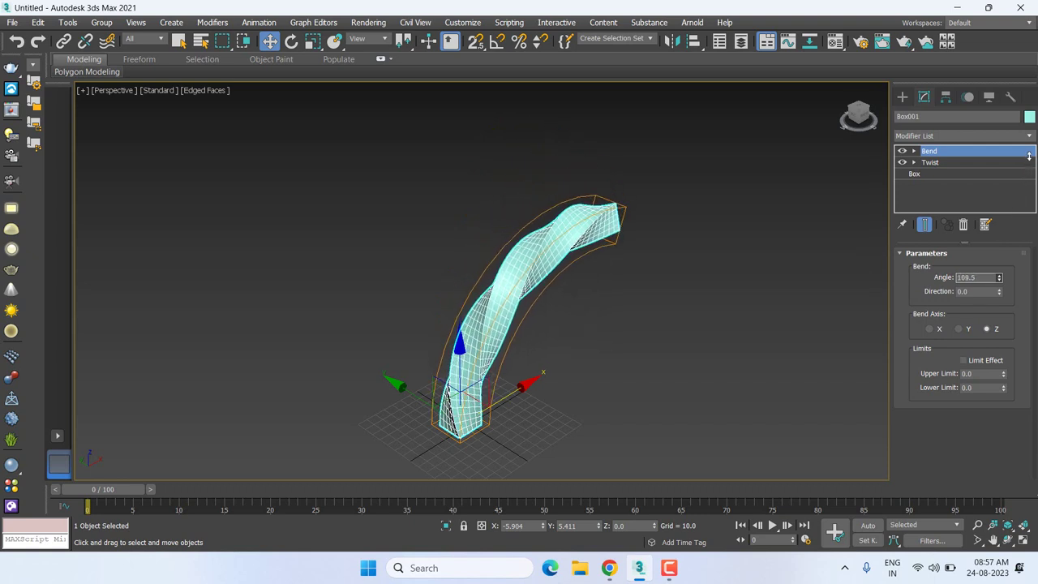
drag(999, 277, 25, 66)
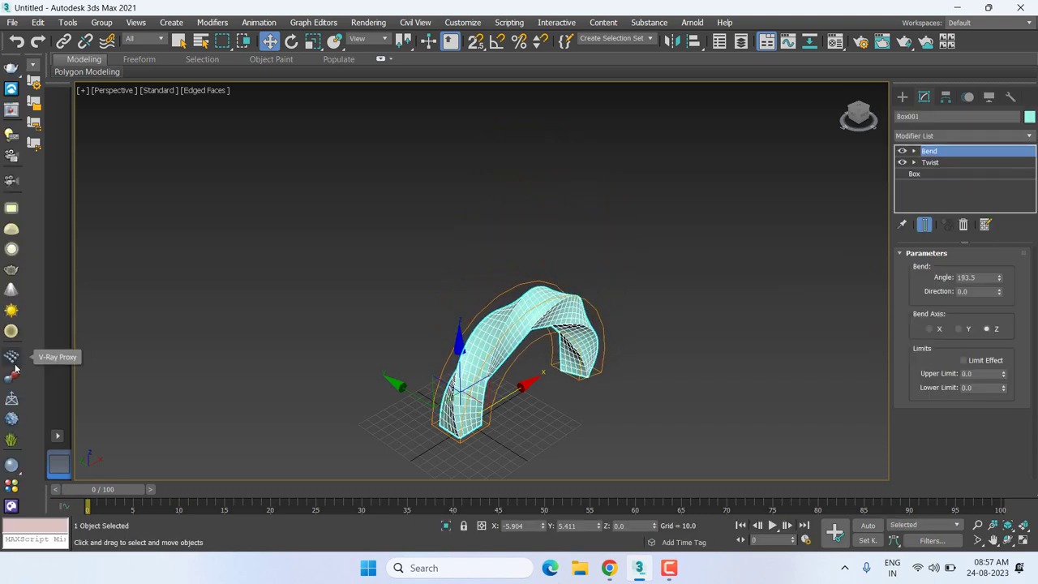
mouse_move(256, 365)
alt+middle_down()
mouse_move(335, 340)
mouse_move(304, 331)
alt+middle_up()
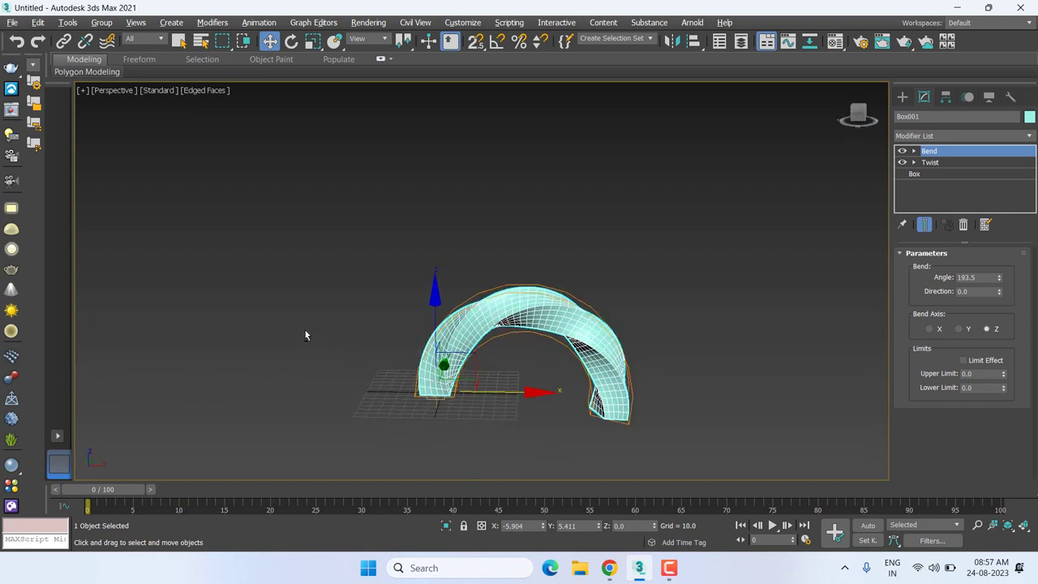
Enable Limit Effect with Upper Limit 461.032 and Lower Limit -57.26.
click(964, 360)
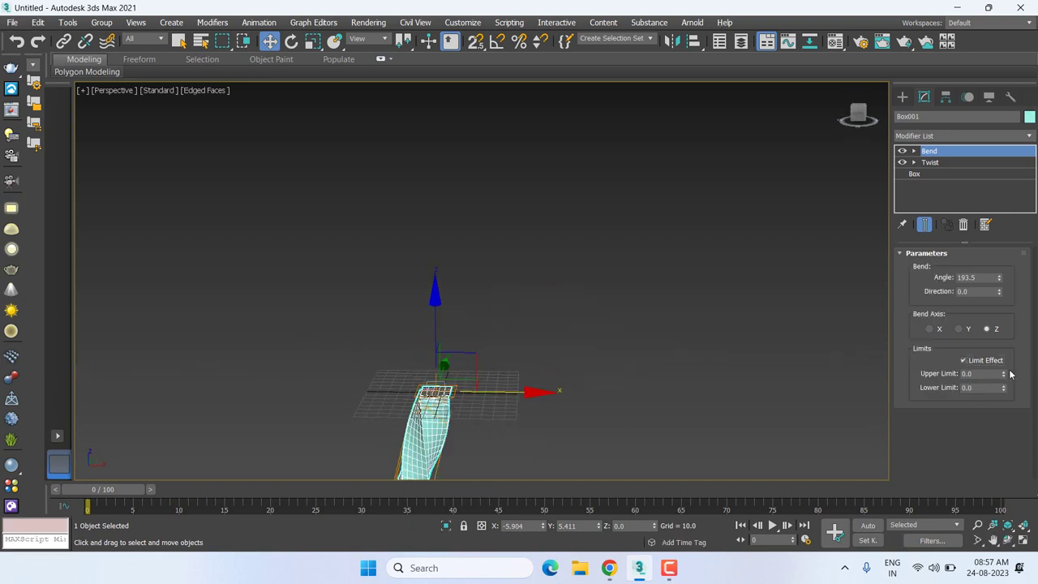
mouse_move(1005, 374)
mouse_down()
mouse_move(816, 453)
mouse_move(759, 159)
mouse_up()
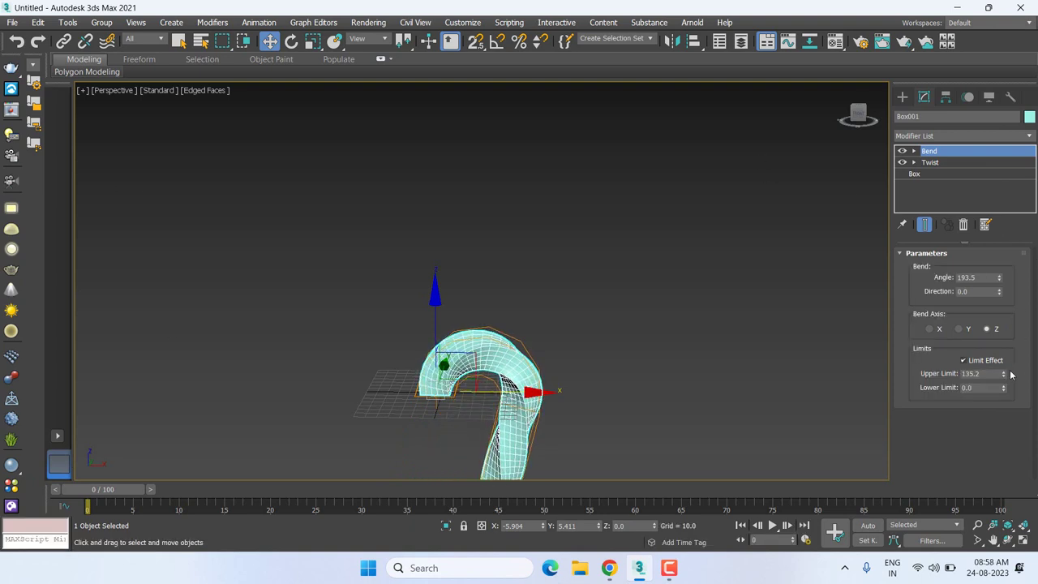
drag(1006, 376, 970, 332)
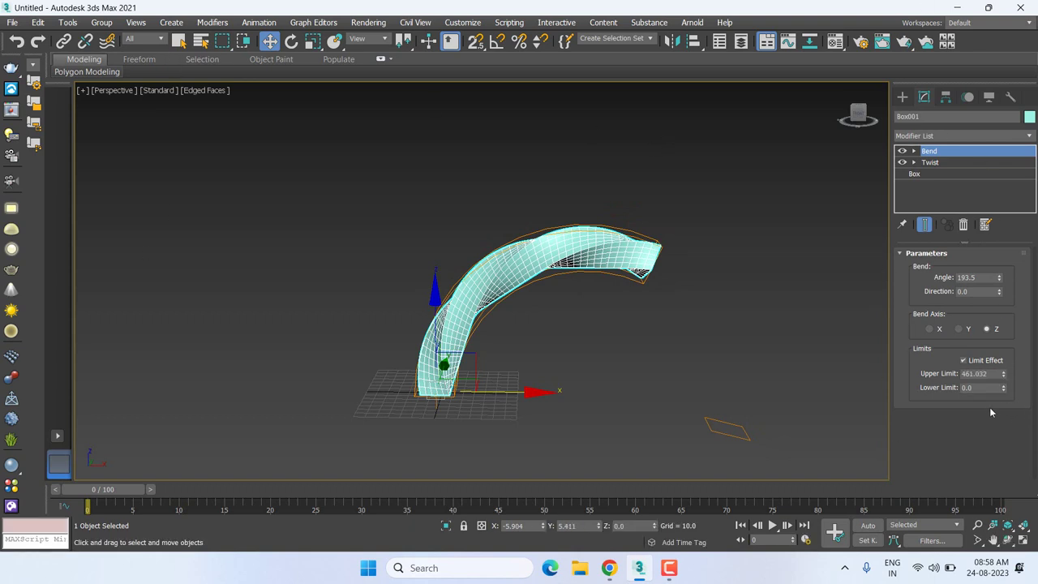
mouse_move(1003, 387)
mouse_down()
mouse_move(1016, 85)
mouse_move(738, 136)
mouse_up()
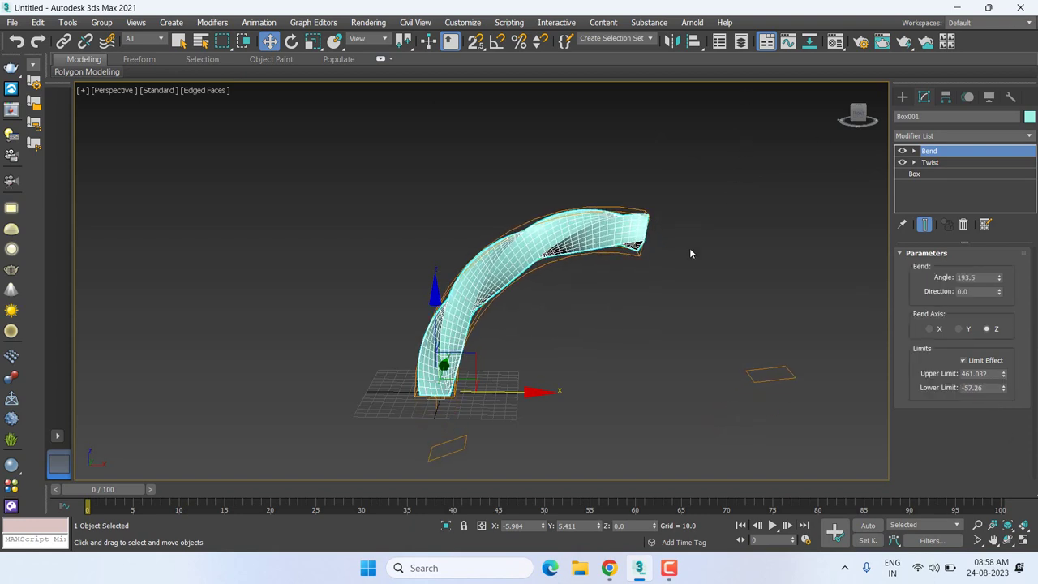
mouse_move(650, 254)
alt+middle_down()
mouse_move(815, 249)
mouse_move(660, 273)
mouse_move(708, 274)
mouse_move(690, 262)
alt+middle_up()
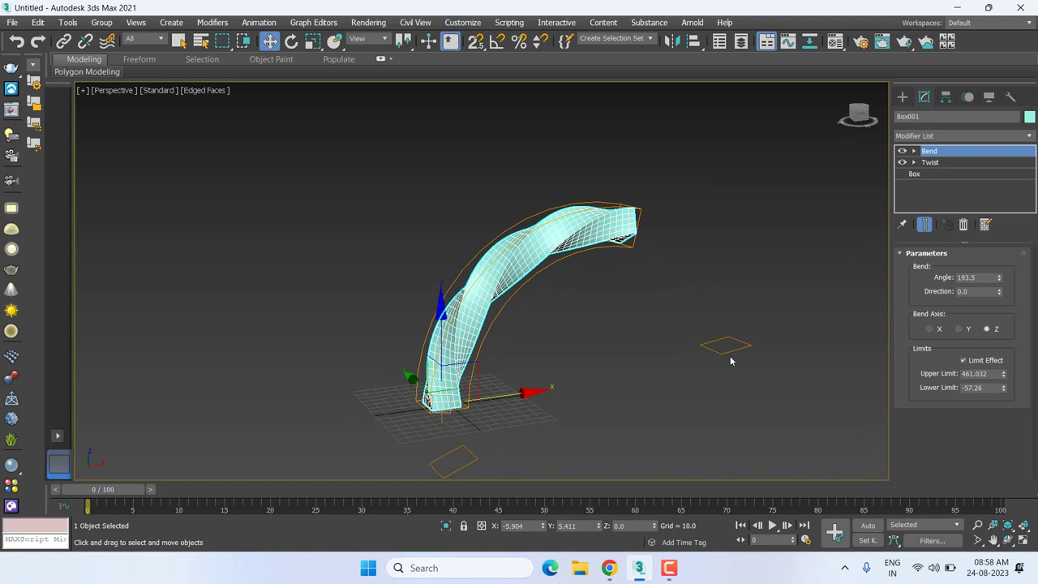
Reselect the bent box and orbit and pan the view around the arch.
click(738, 223)
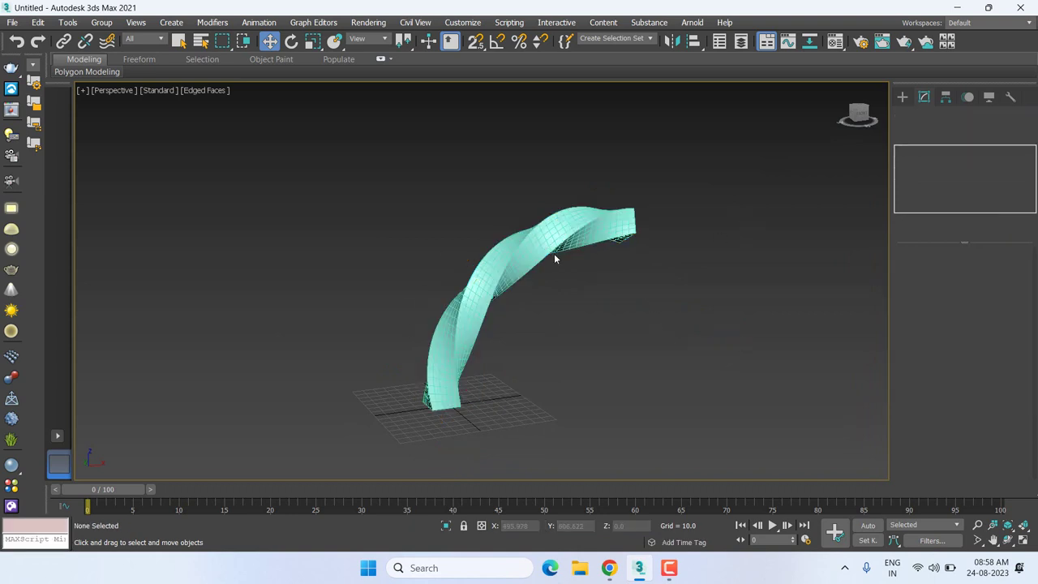
click(543, 240)
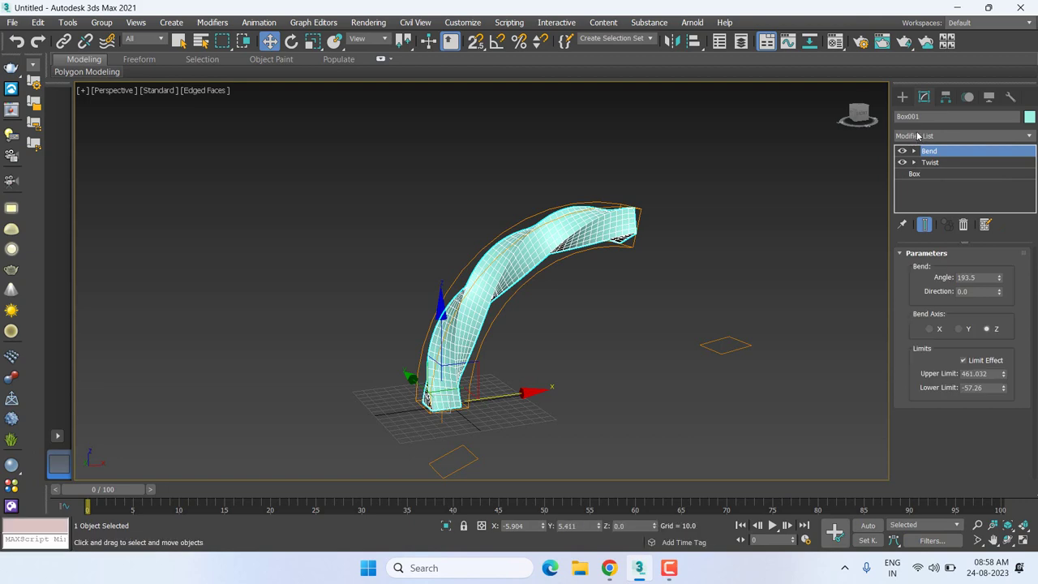
mouse_move(666, 235)
alt+middle_down()
mouse_move(605, 264)
mouse_move(640, 269)
mouse_move(889, 217)
alt+middle_up()
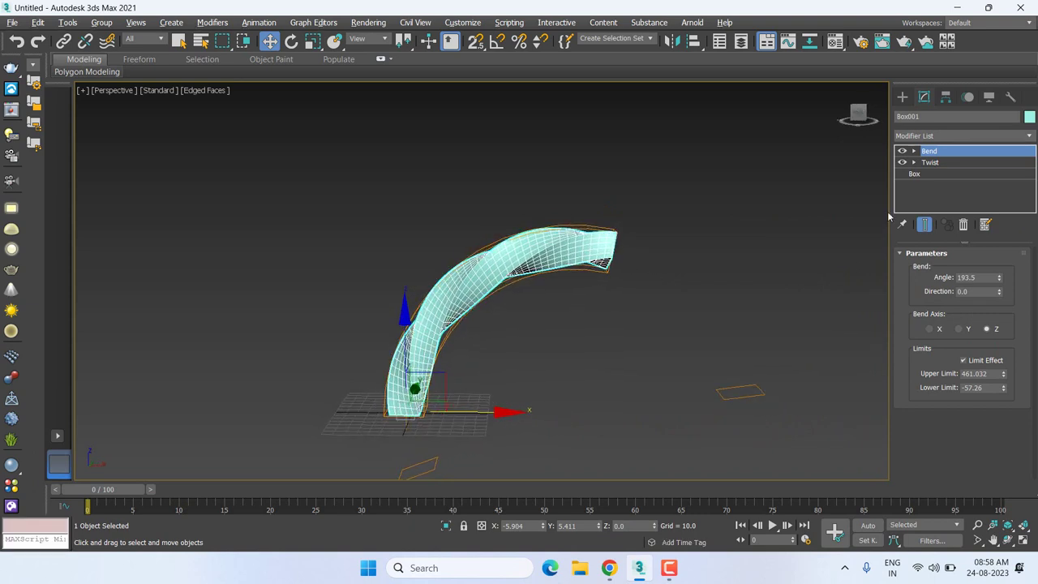
click(958, 140)
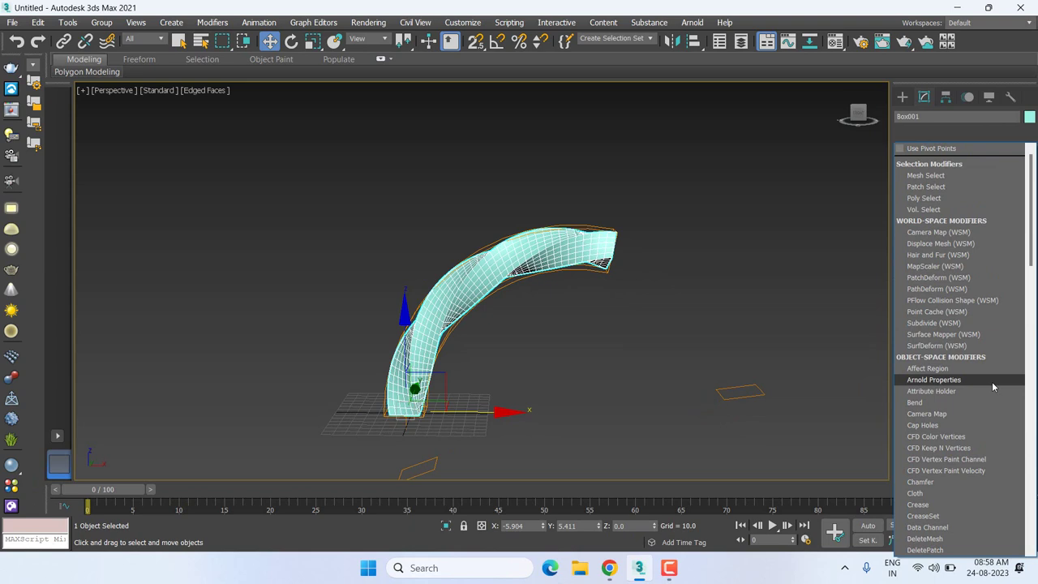
click(356, 308)
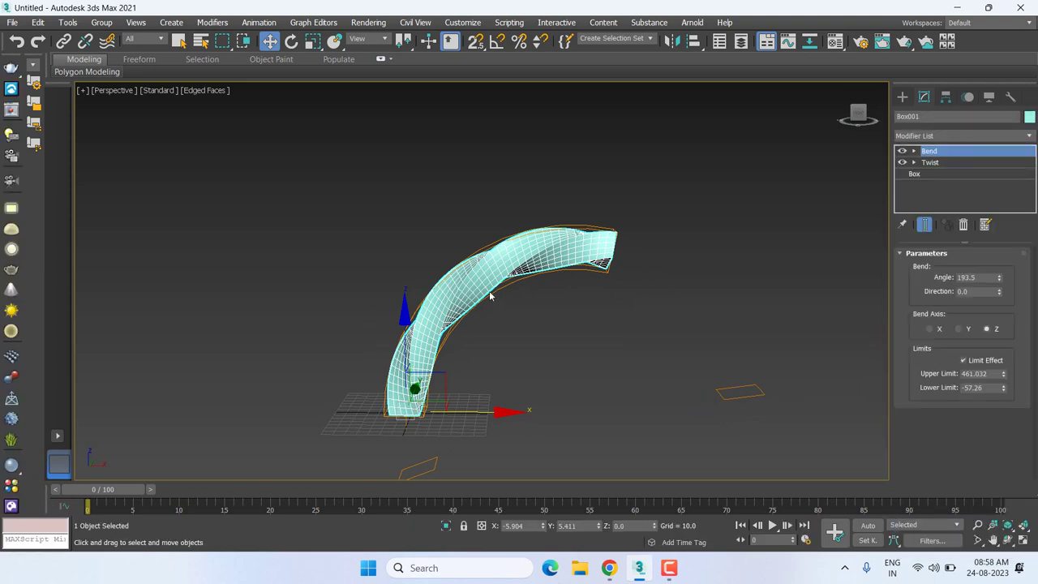
middle_drag(519, 298, 458, 278)
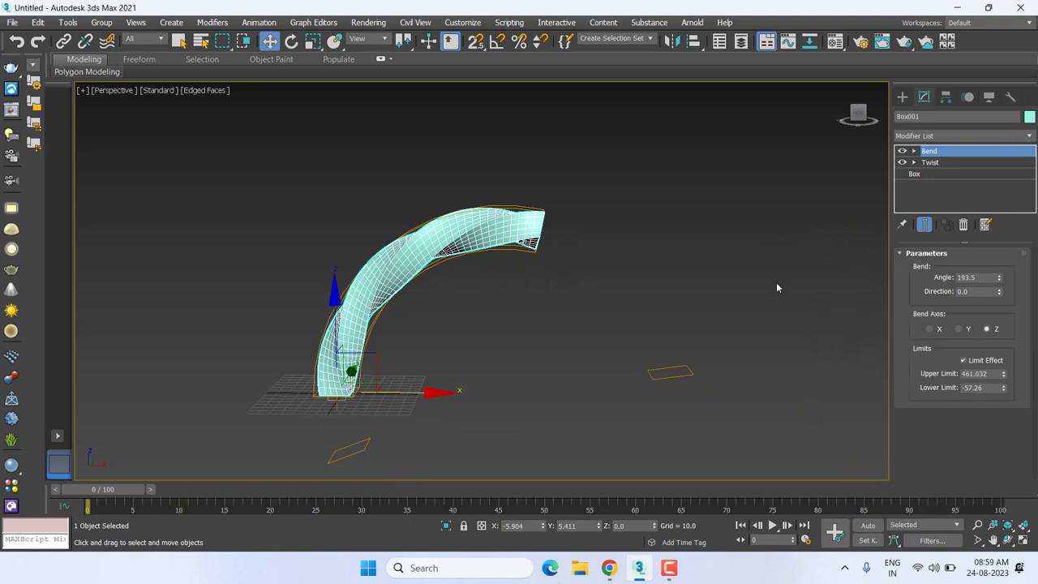
Add a Symmetry modifier and switch its Mirror Axis from X to Y to Z.
click(943, 138)
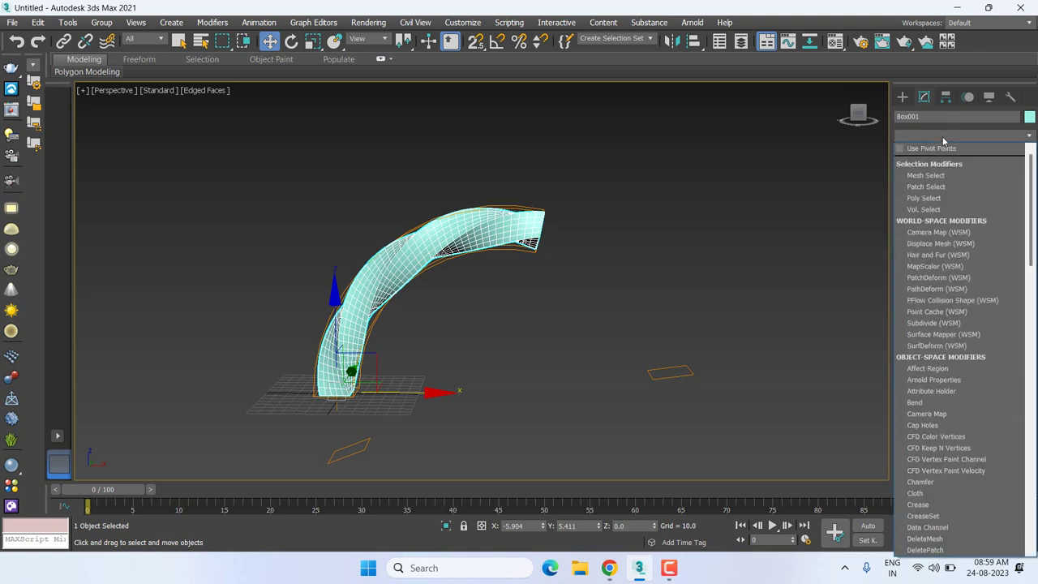
scroll(941, 203, down, 20)
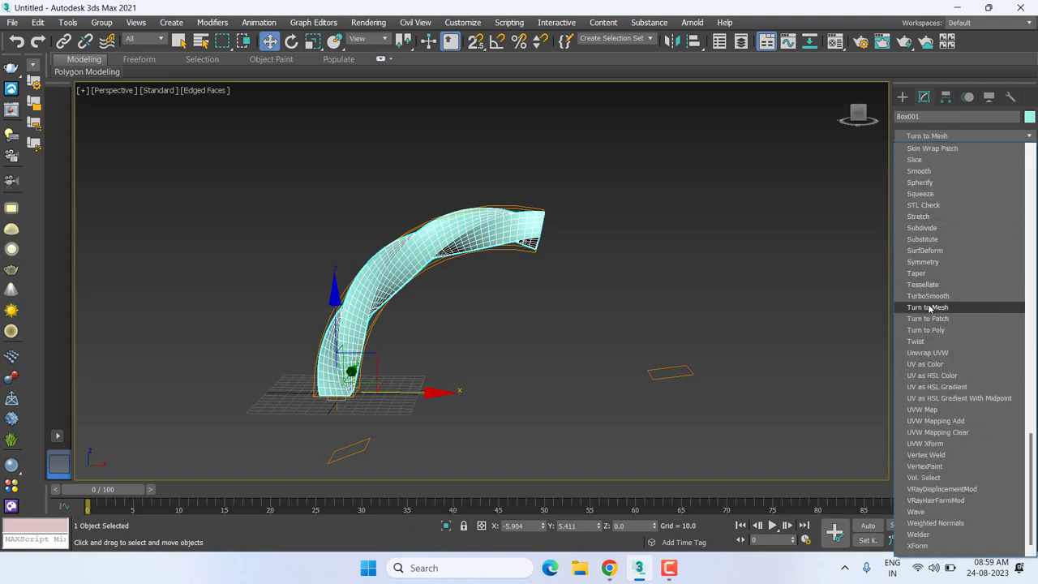
click(926, 263)
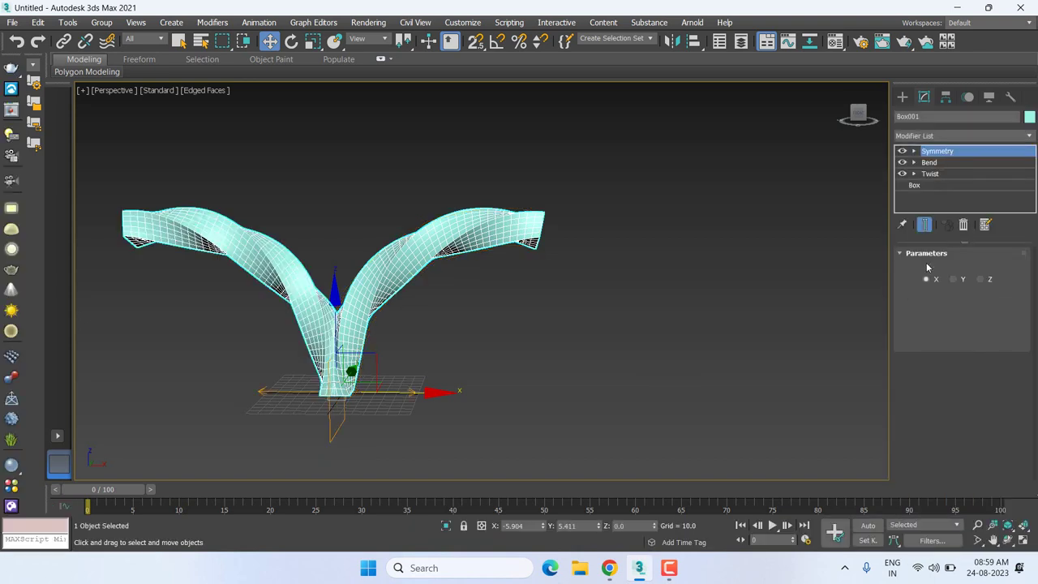
scroll(603, 289, down, 5)
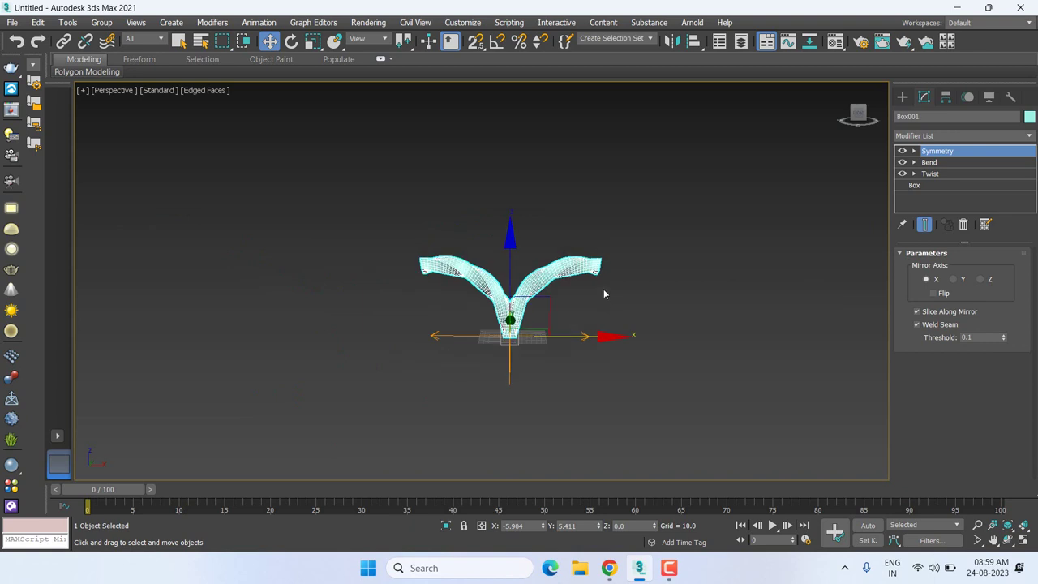
click(934, 282)
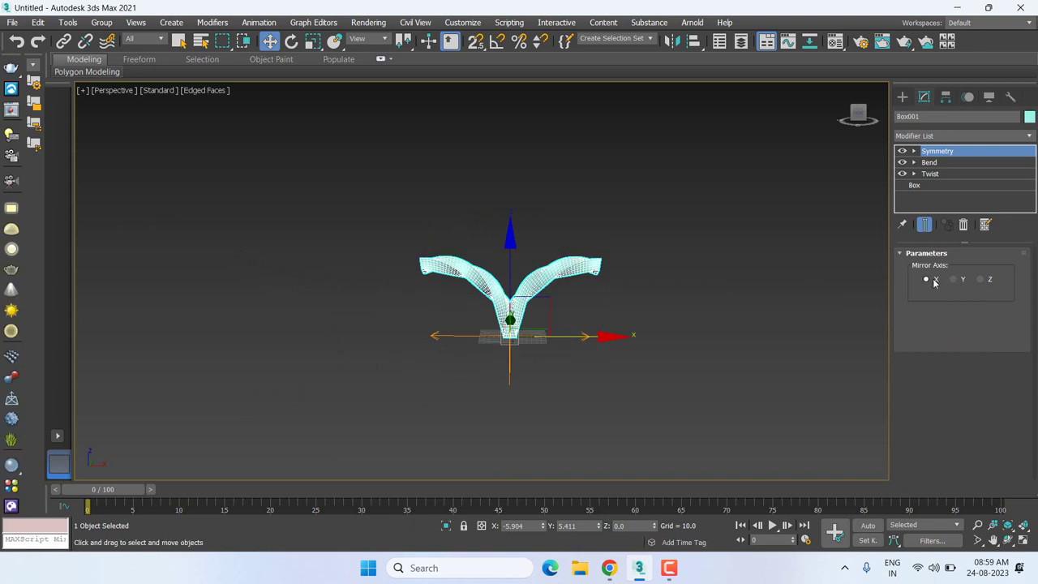
click(963, 279)
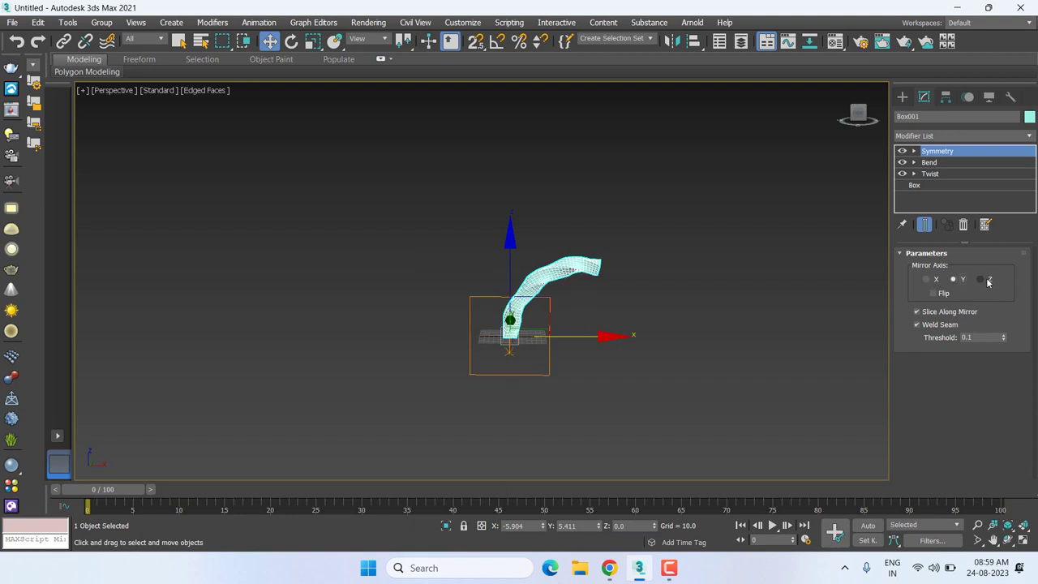
click(987, 281)
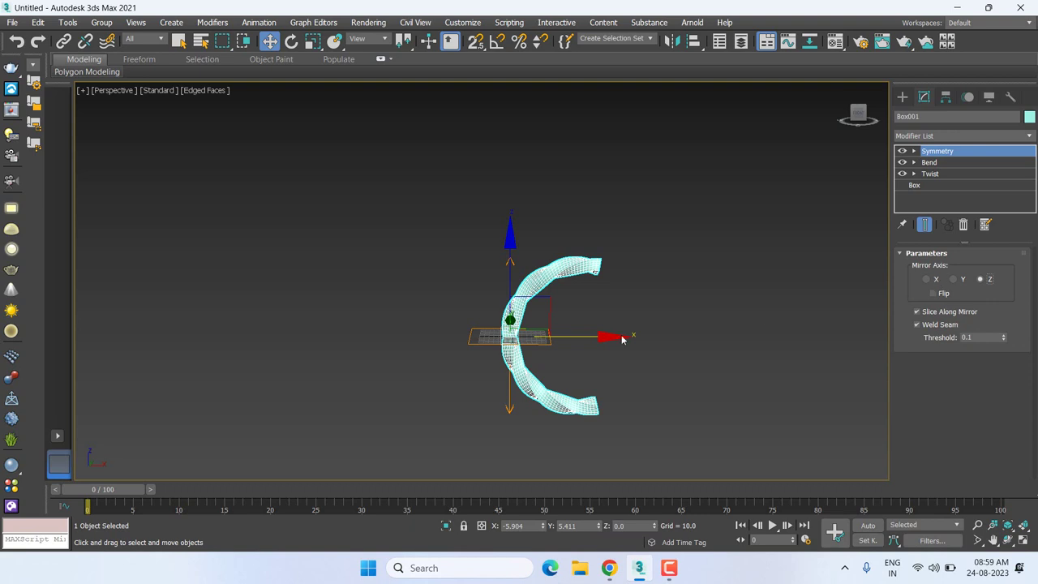
scroll(499, 342, up, 5)
scroll(583, 343, down, 5)
Reselect the C-shaped model and add a second Symmetry modifier.
click(582, 327)
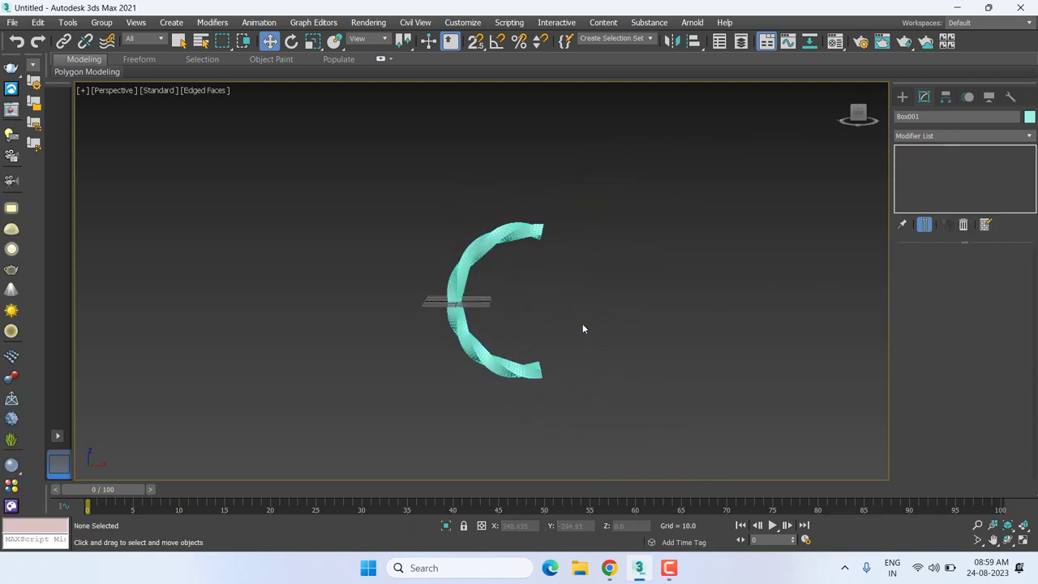
click(486, 256)
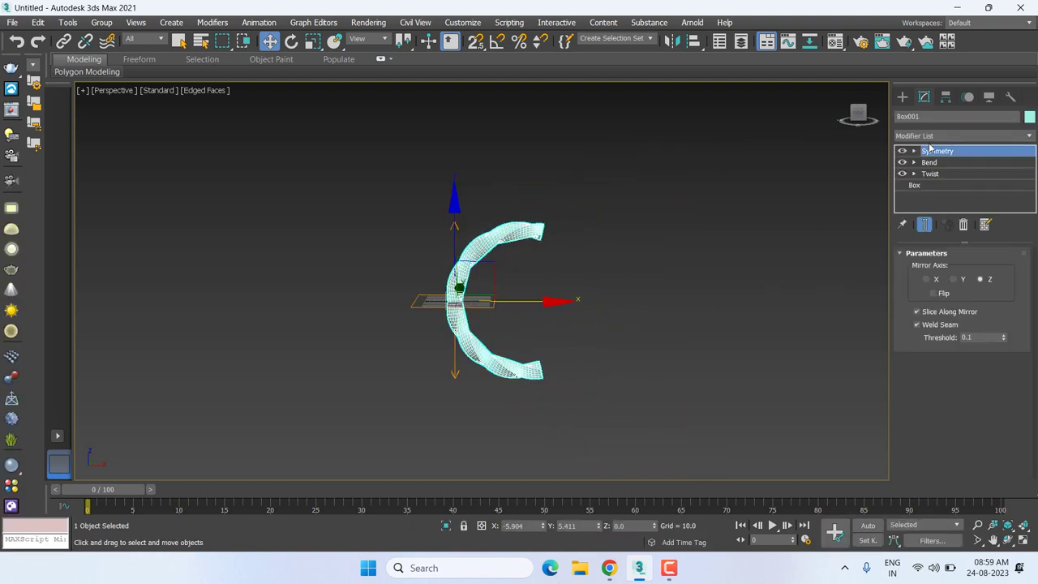
click(931, 138)
scroll(994, 228, down, 15)
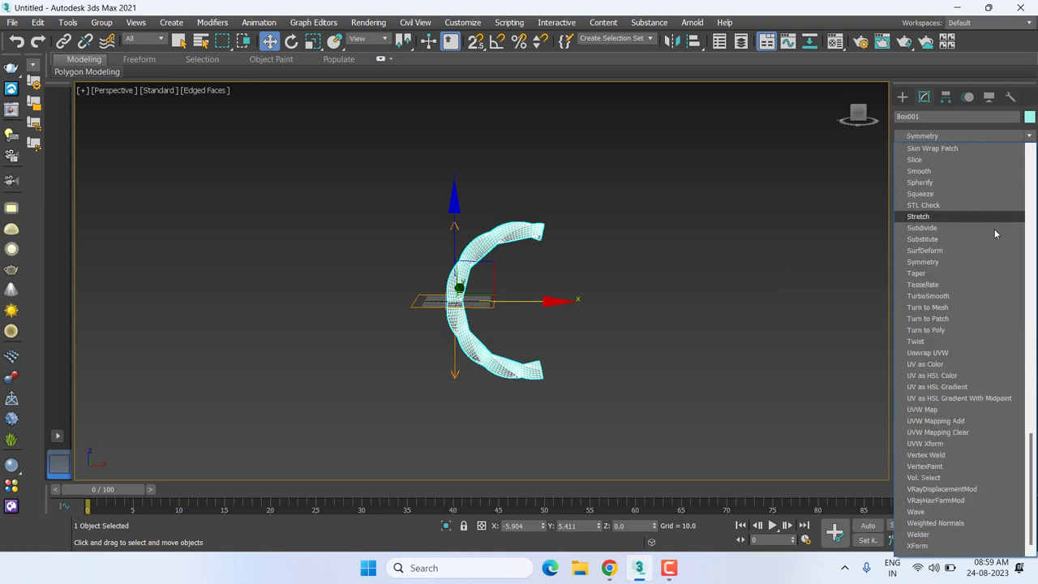
click(966, 262)
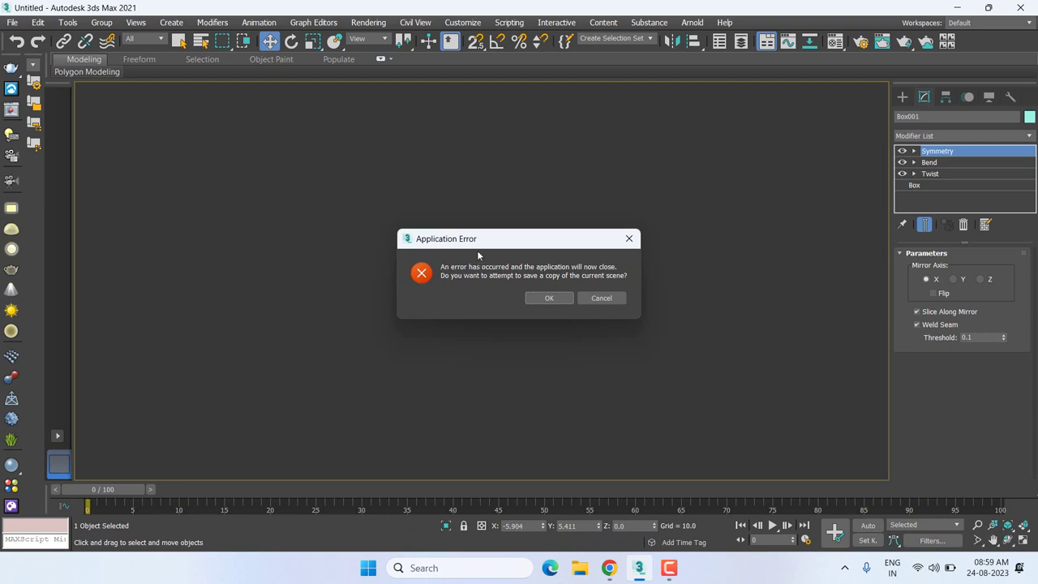
Save a recovery copy from the Application Error dialog, accept the notice, and dismiss the error report.
mouse_move(474, 238)
mouse_down()
mouse_move(613, 190)
mouse_move(571, 150)
mouse_up()
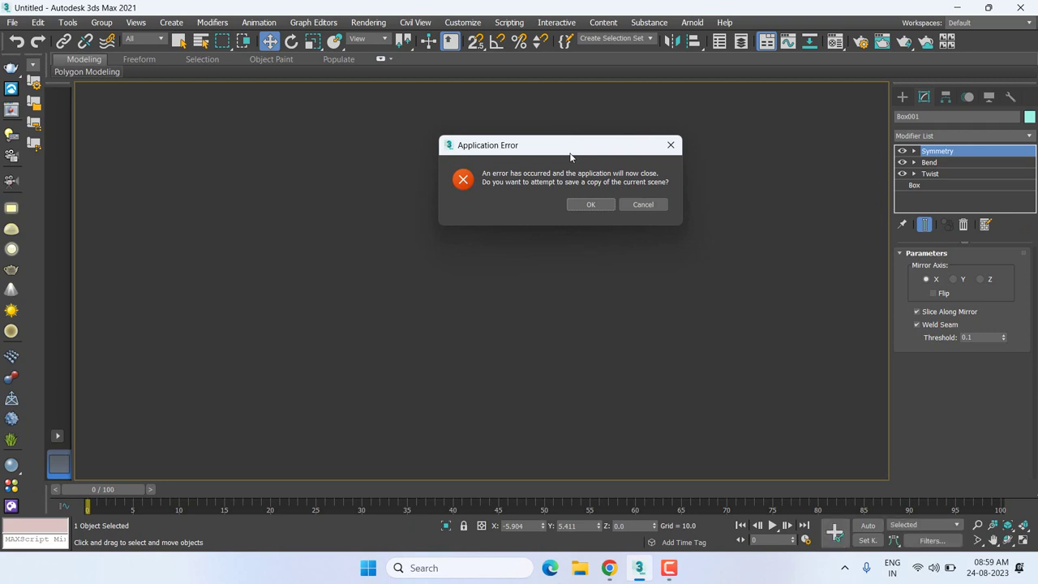
drag(570, 157, 468, 150)
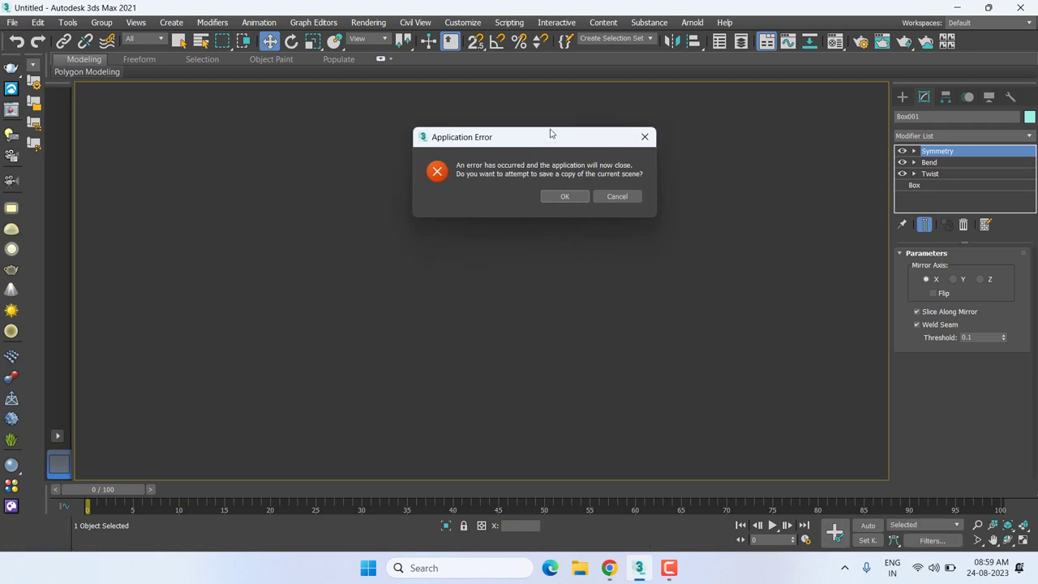
click(564, 197)
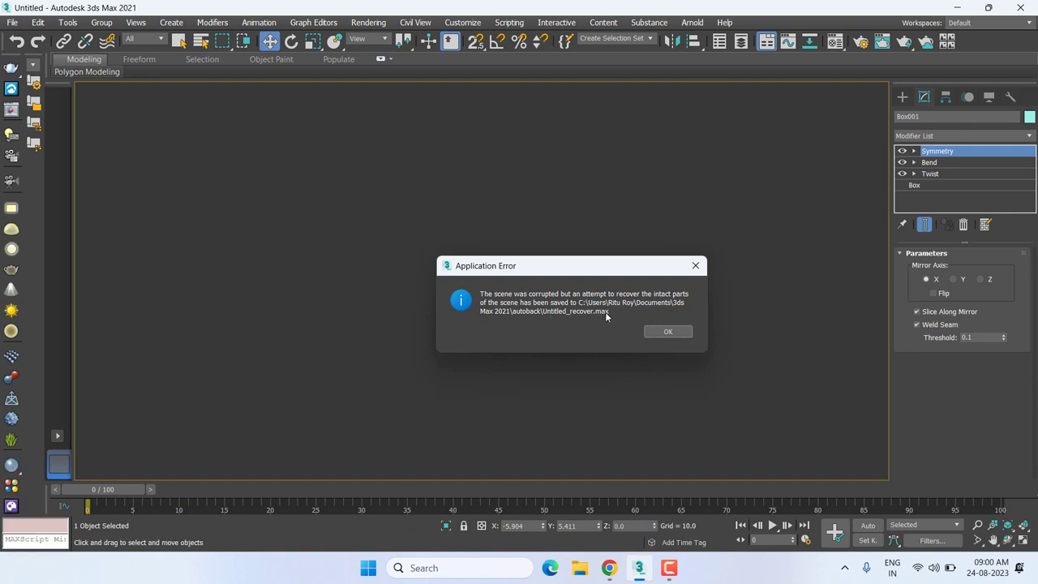
click(667, 332)
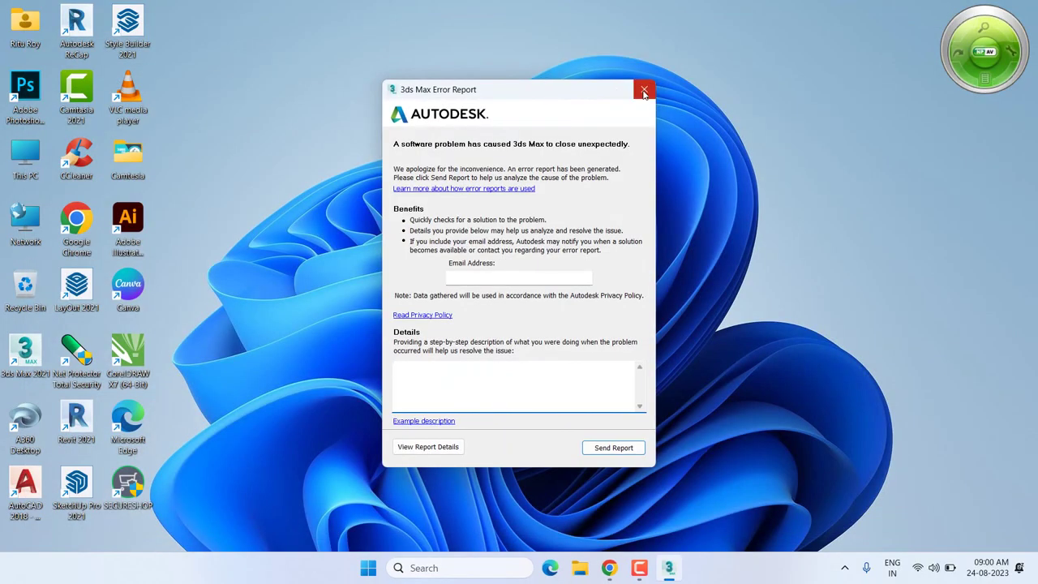
click(644, 89)
Browse to Documents > 3ds Max 2021 > autoback to view the backup files, then minimize Explorer.
click(610, 312)
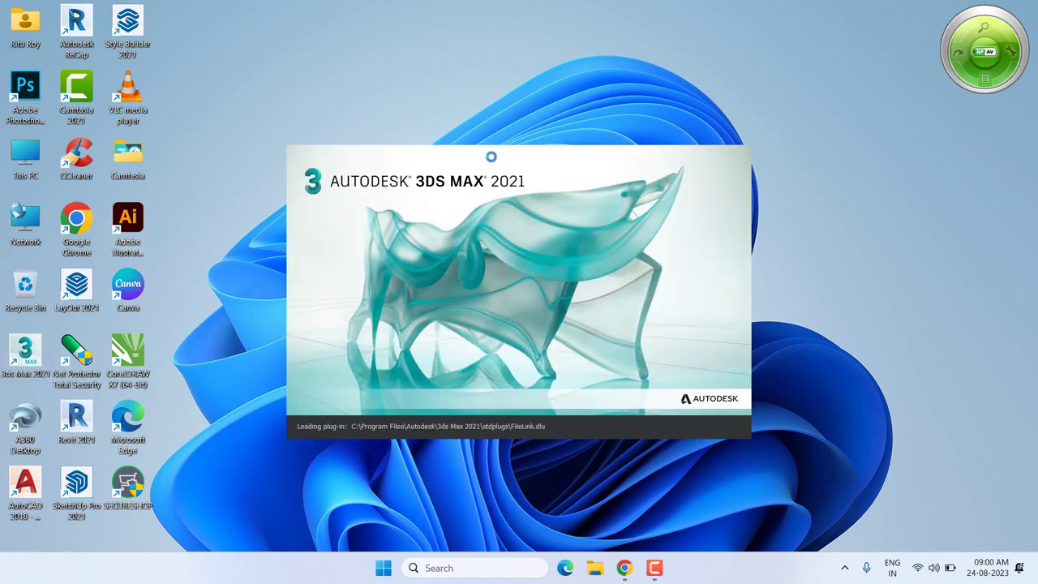
key(super+e)
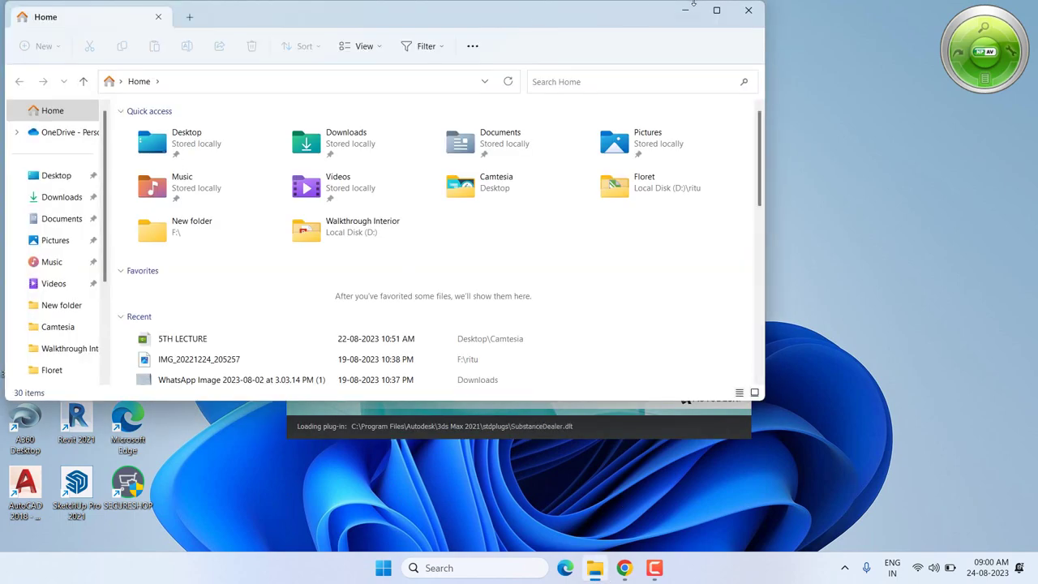
click(716, 11)
click(69, 214)
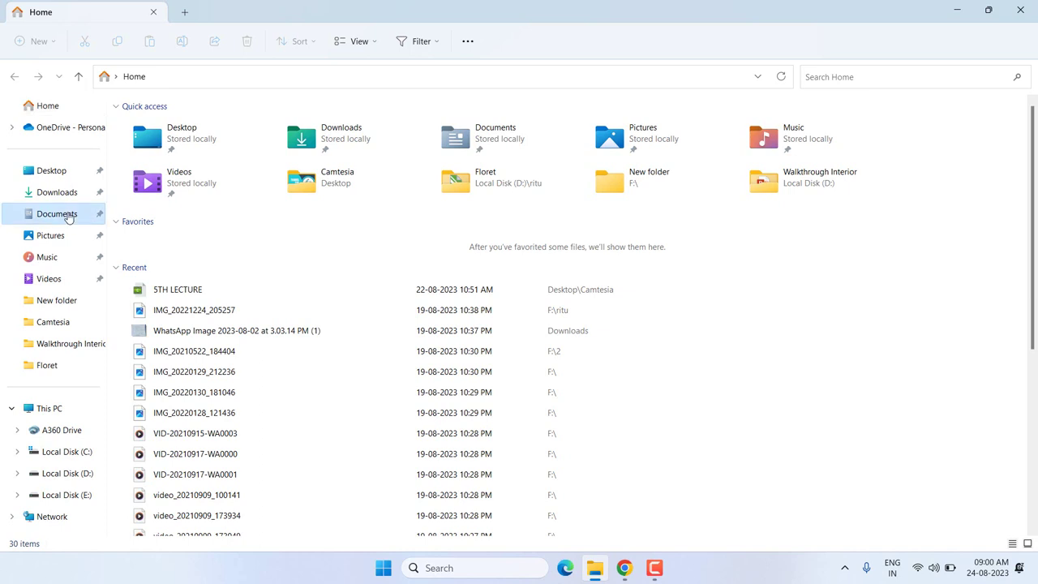
click(172, 133)
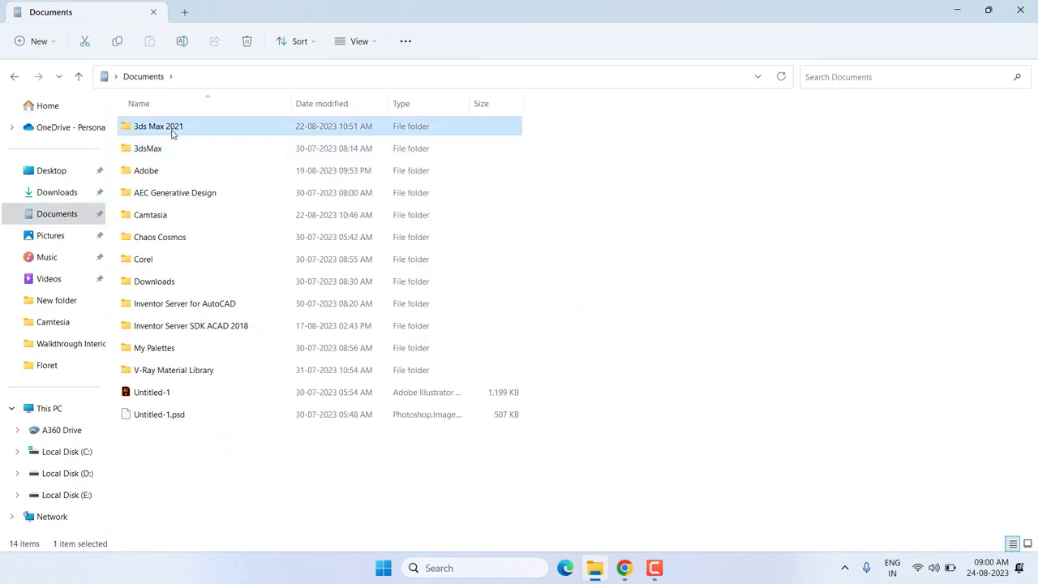
double_click(172, 130)
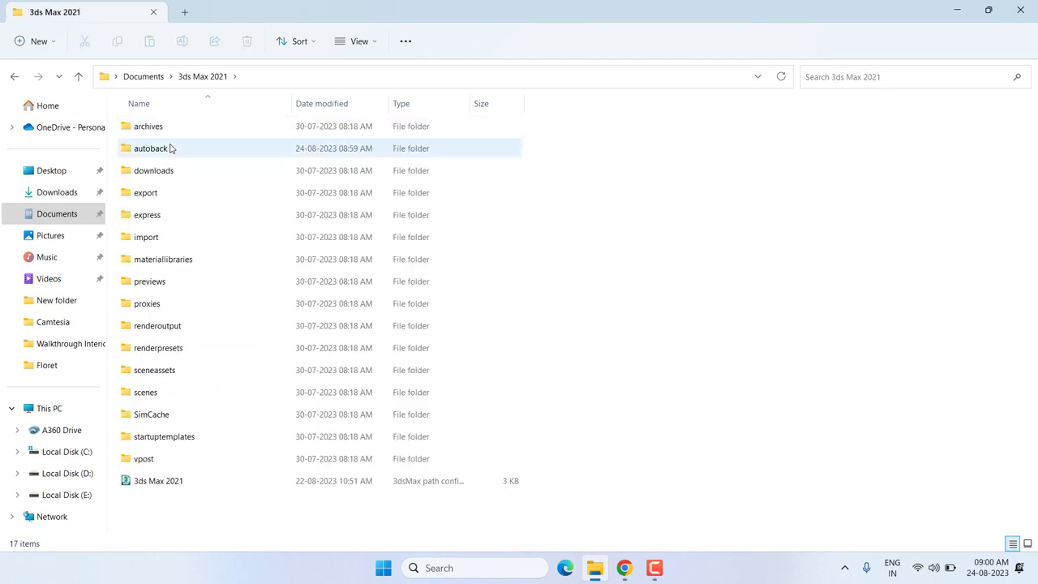
double_click(170, 148)
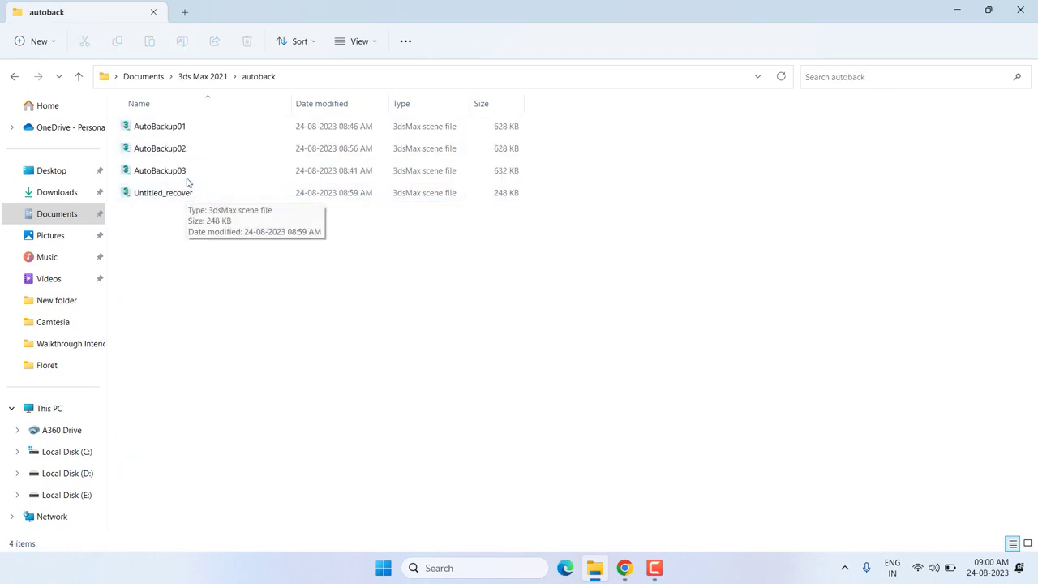
click(956, 9)
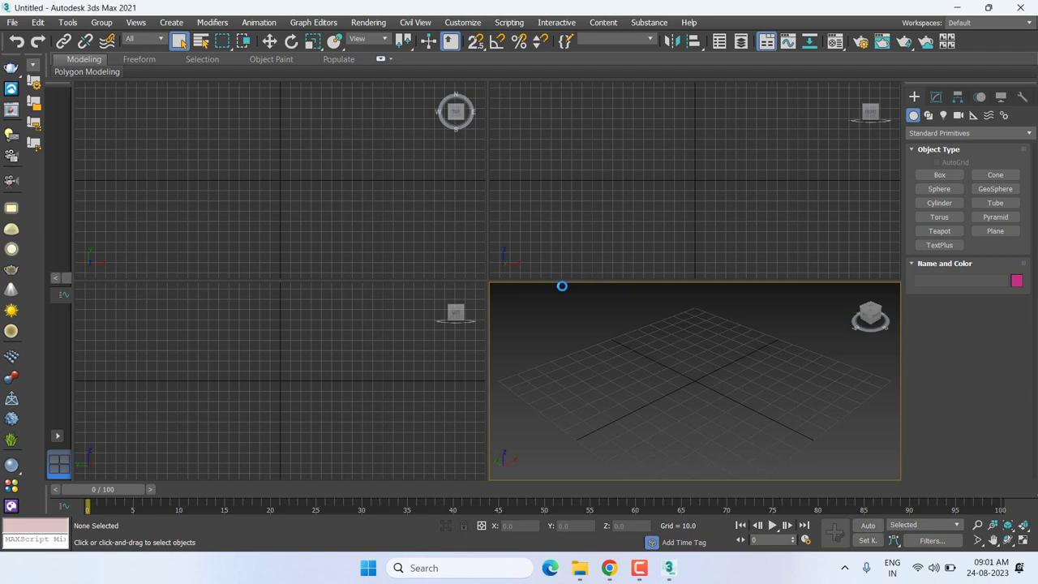
Open Preferences on the Files tab to review Auto Backup: 3 files every 5.0 minutes.
key(alt+u)
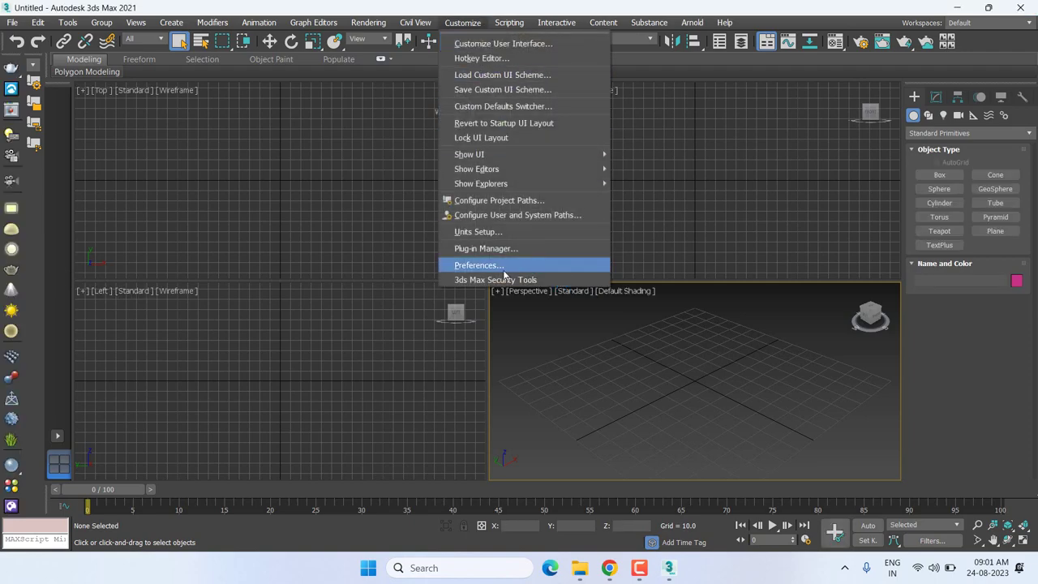
click(503, 273)
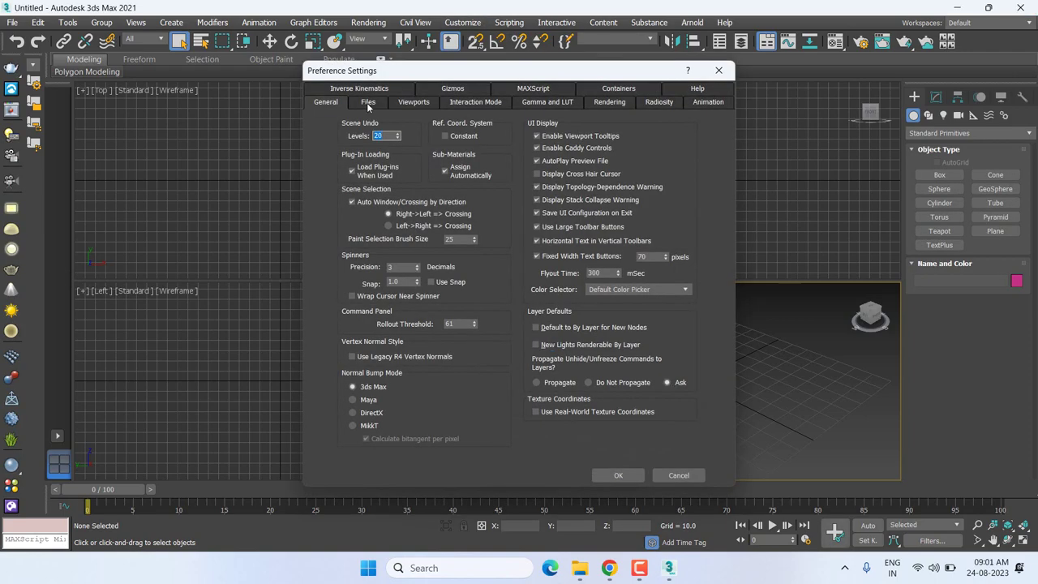
click(367, 103)
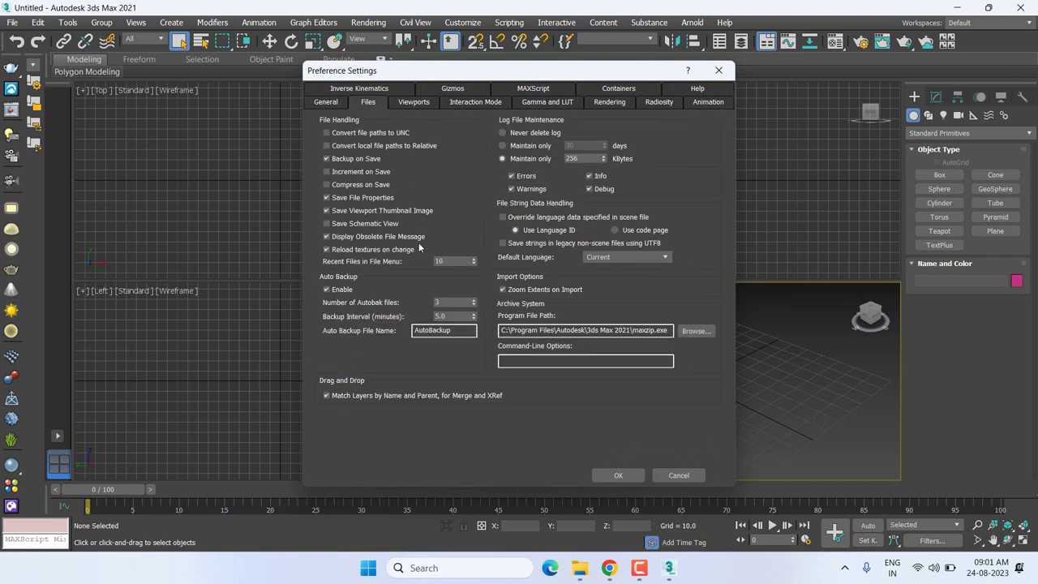
click(337, 103)
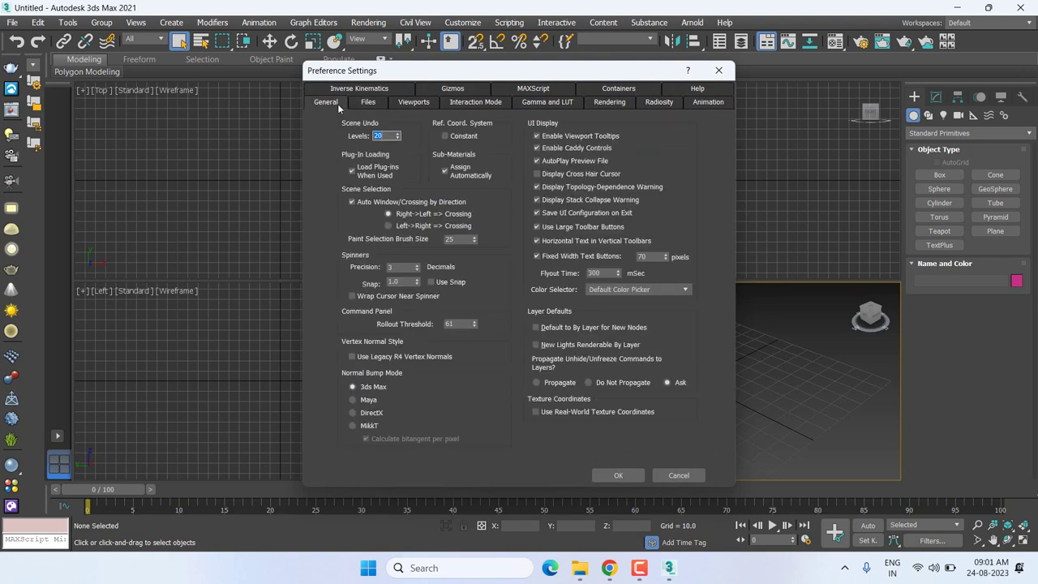
click(368, 104)
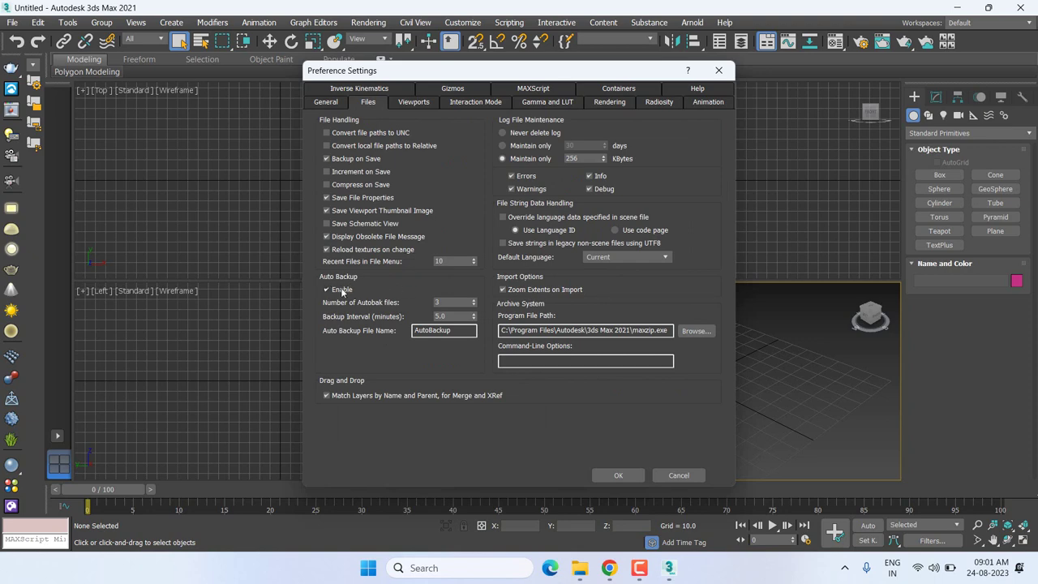
key(Tab)
key(Tab)
key(shift+Tab)
Check the autoback file name and its folder in Explorer, then return to 3ds Max.
drag(453, 330, 397, 330)
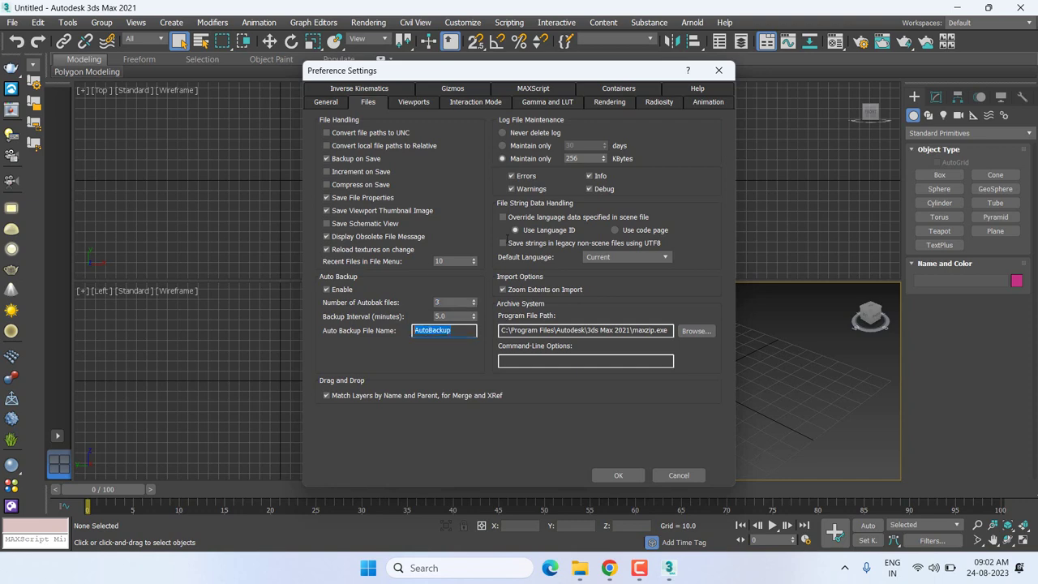
click(564, 491)
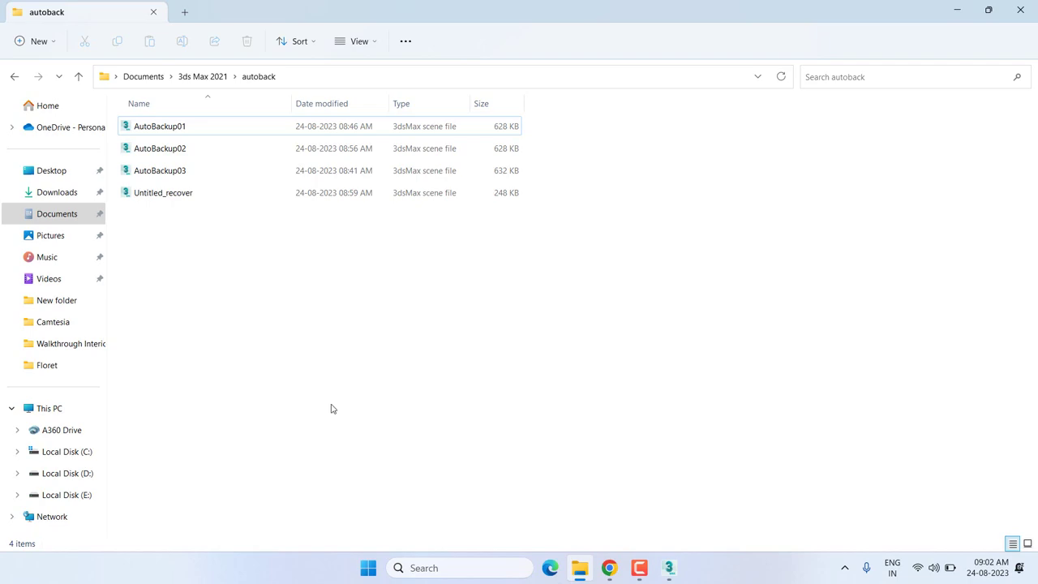
click(956, 17)
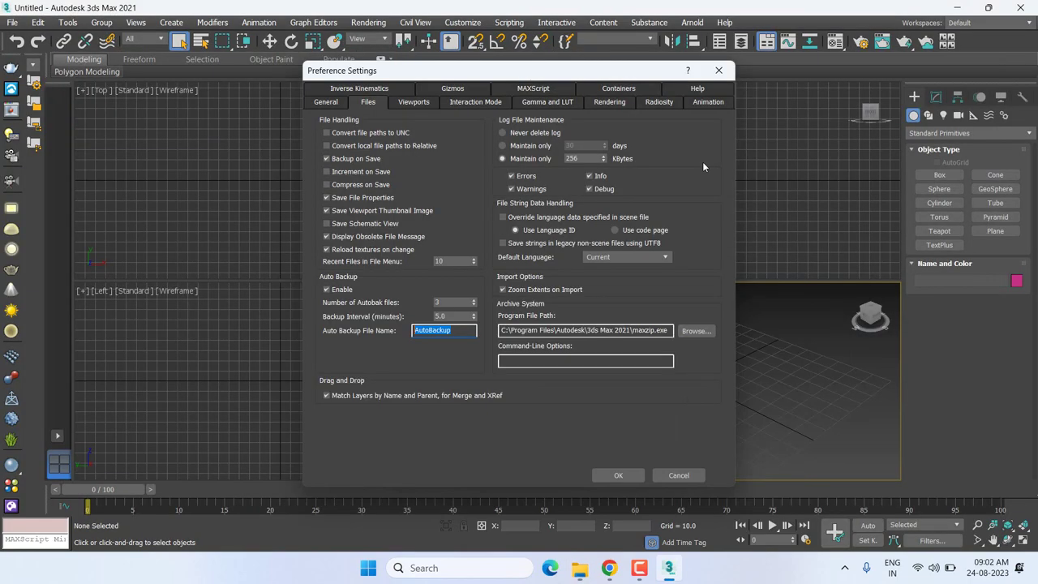
Set Scene Undo Levels to 500 on the General tab, confirm with OK, and start Box creation.
drag(537, 81, 562, 69)
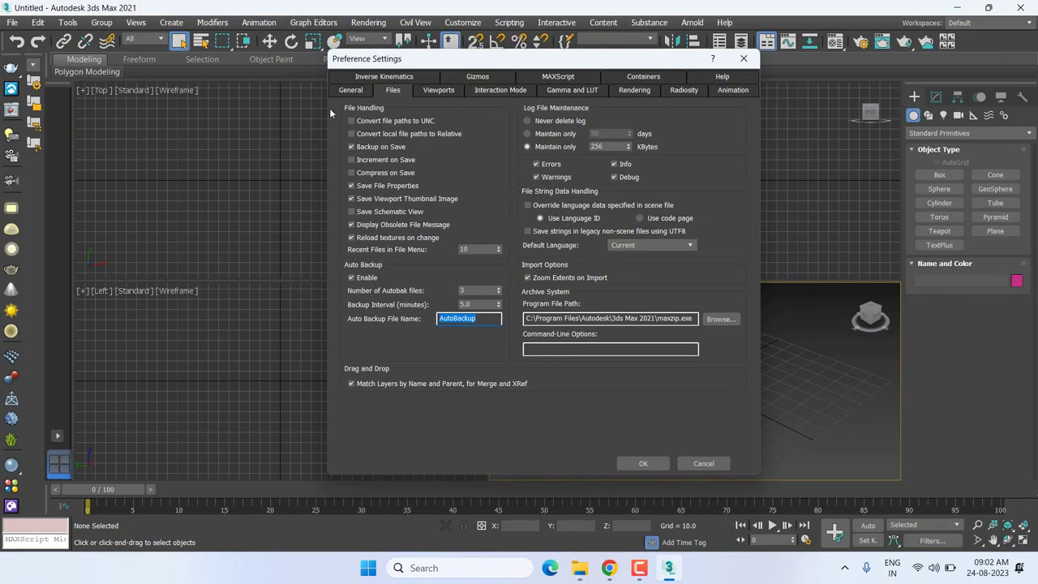
click(350, 90)
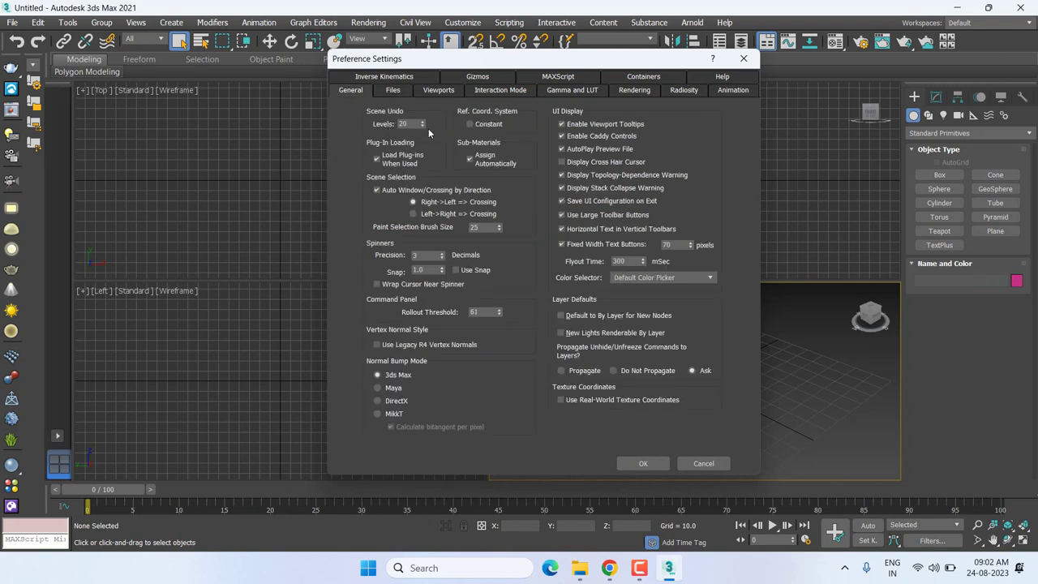
drag(423, 122, 423, 64)
click(643, 464)
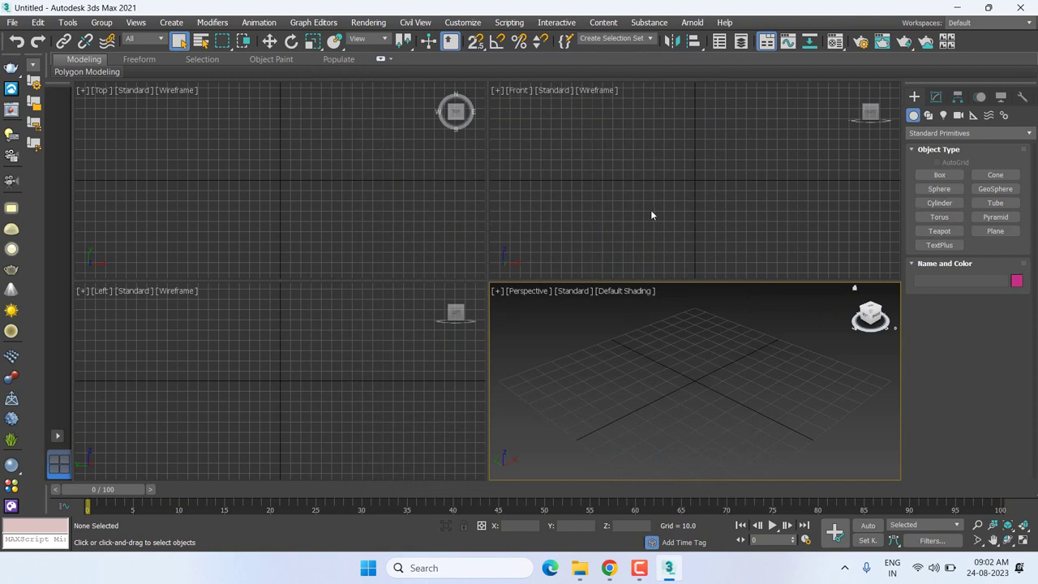
click(939, 177)
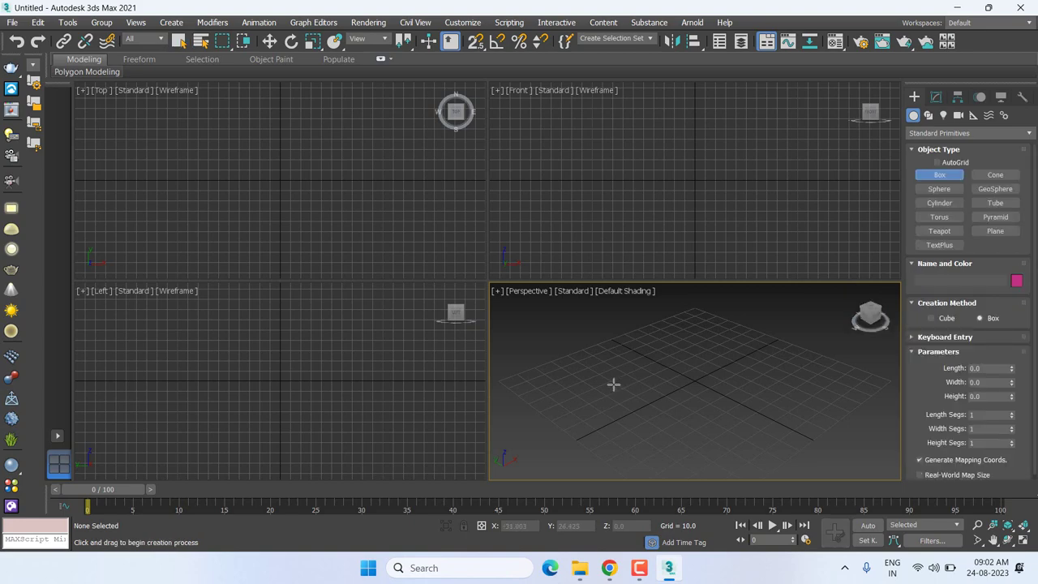
Draw a radius 36.25, 8-segment teapot at grid centre in a maximized Perspective view, showing its parameters.
click(939, 232)
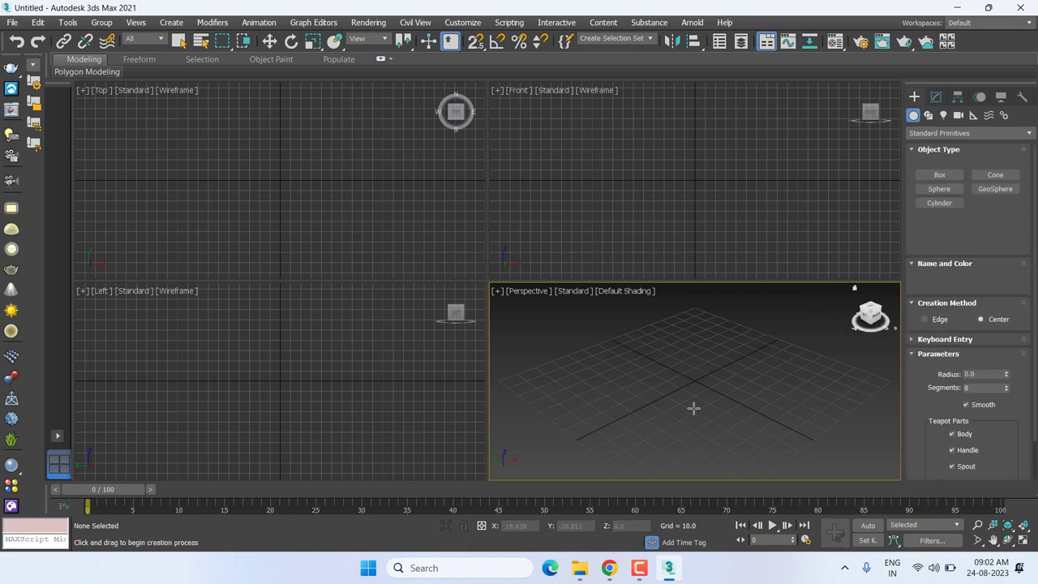
drag(693, 383, 723, 423)
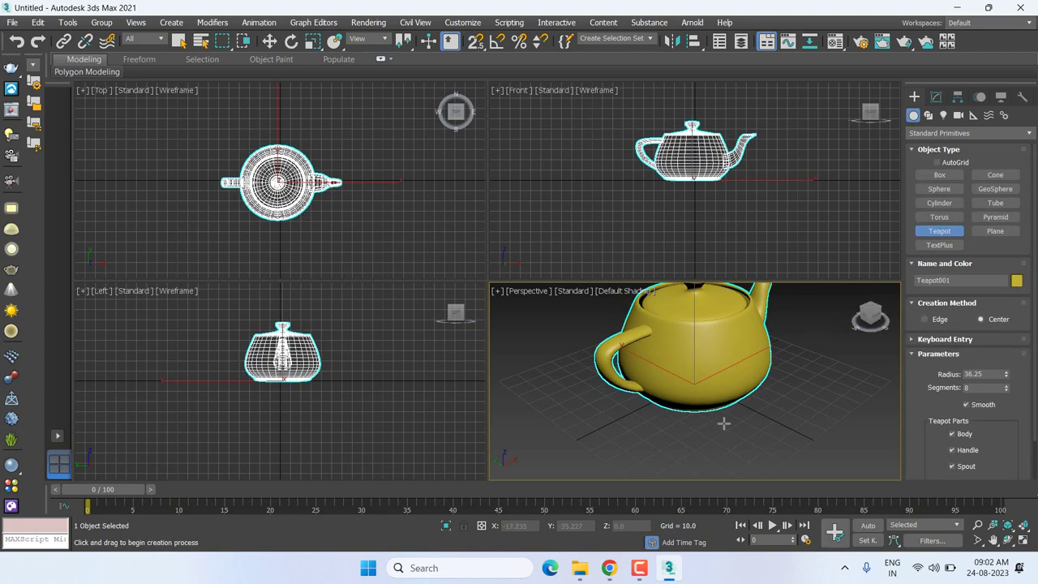
key(w)
key(alt+w)
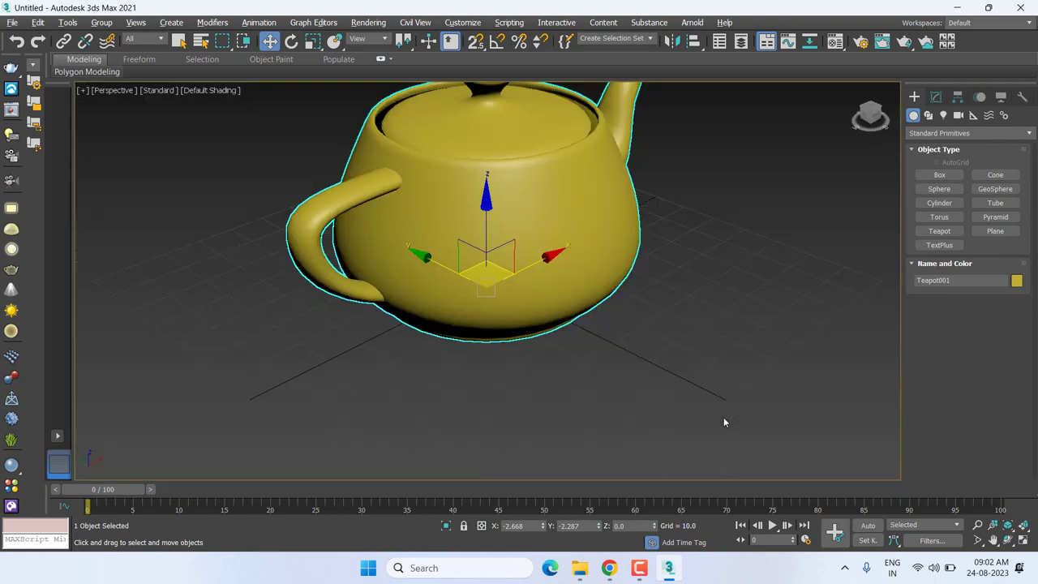
scroll(629, 332, down, 3)
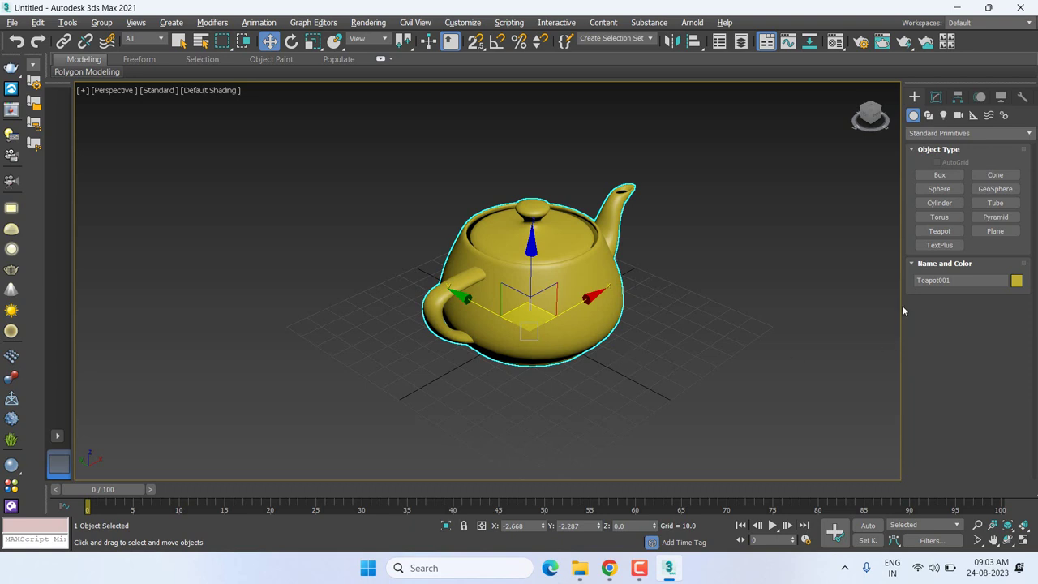
click(936, 96)
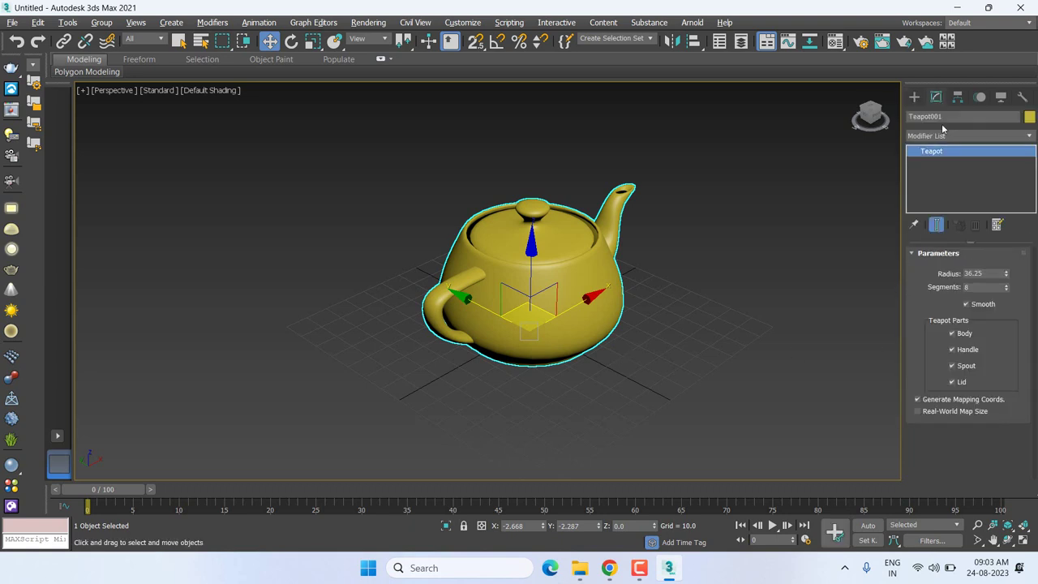
Add a Symmetry modifier to the teapot and orbit to face it front-on.
click(942, 136)
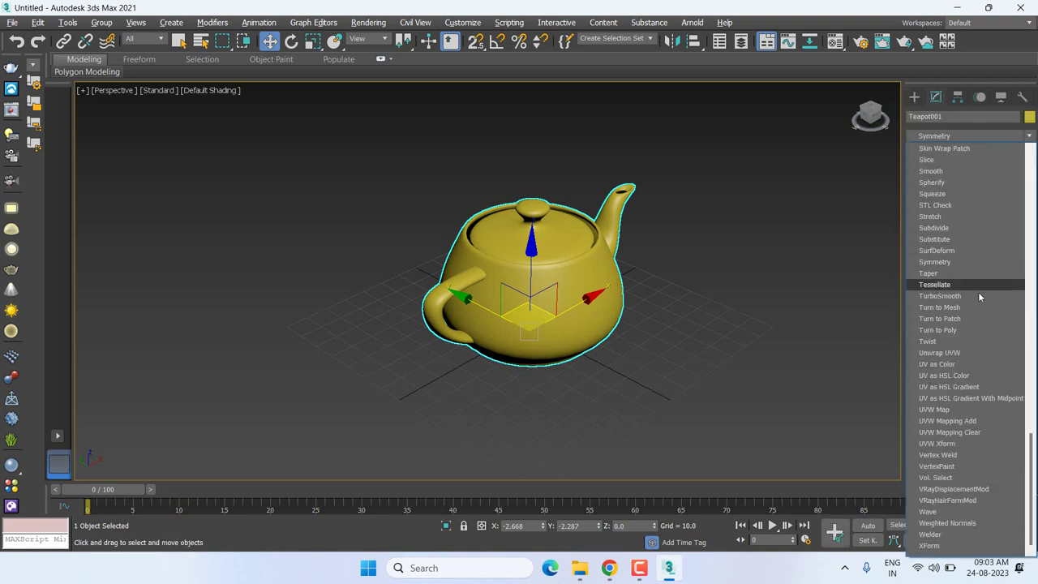
click(928, 273)
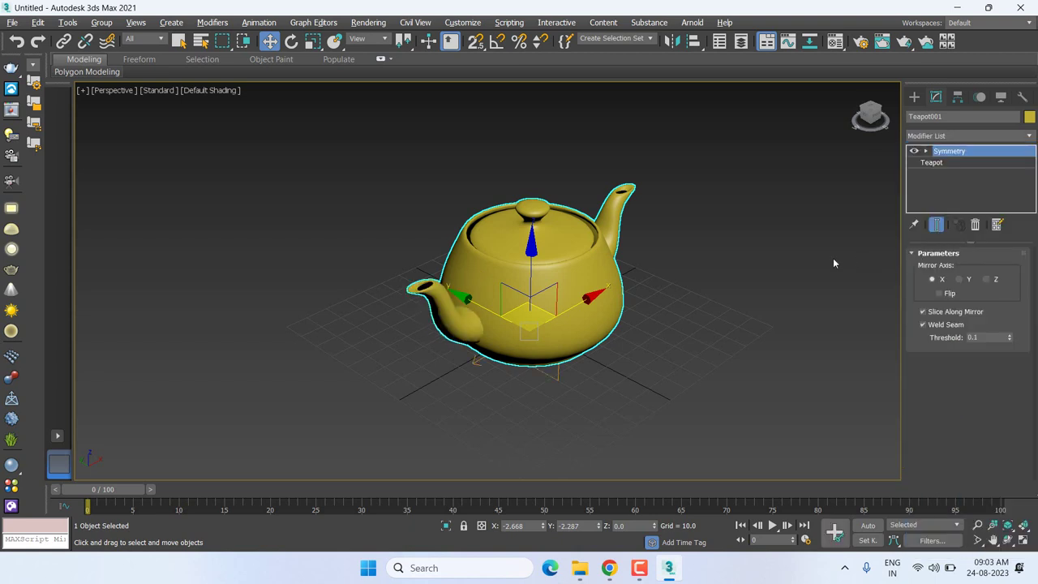
mouse_move(767, 293)
alt+middle_down()
mouse_move(718, 287)
mouse_move(715, 277)
alt+middle_up()
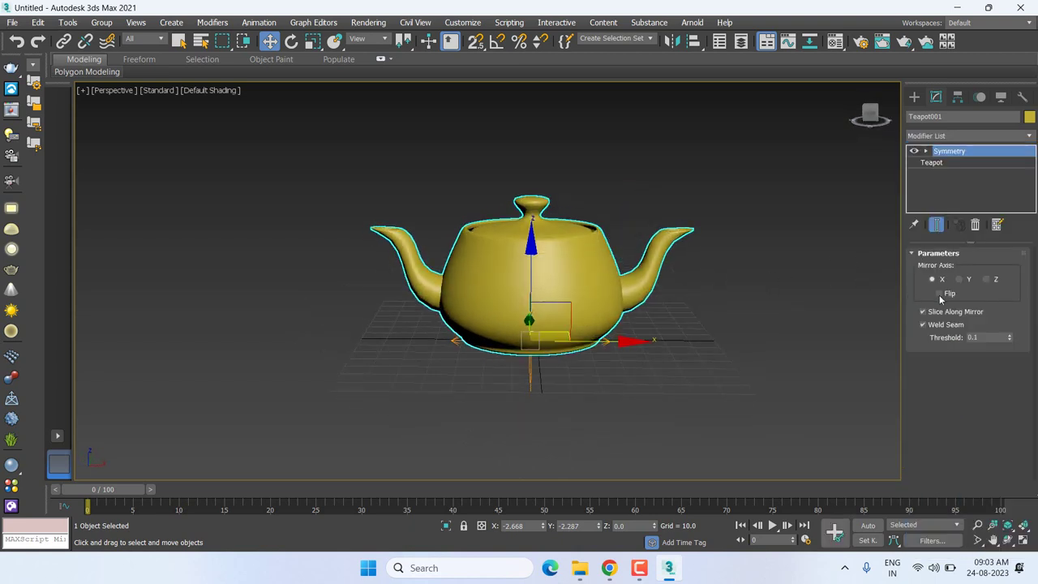
Move the X mirror plane with Flip on until the two teapots meet spout to spout.
click(948, 162)
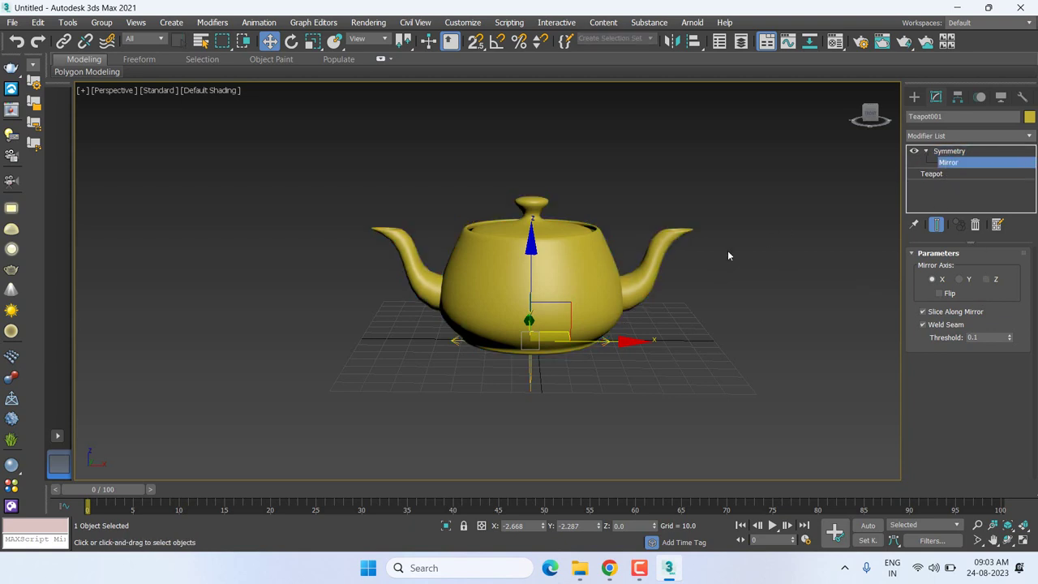
mouse_move(625, 342)
mouse_down()
mouse_move(554, 342)
mouse_move(652, 341)
mouse_up()
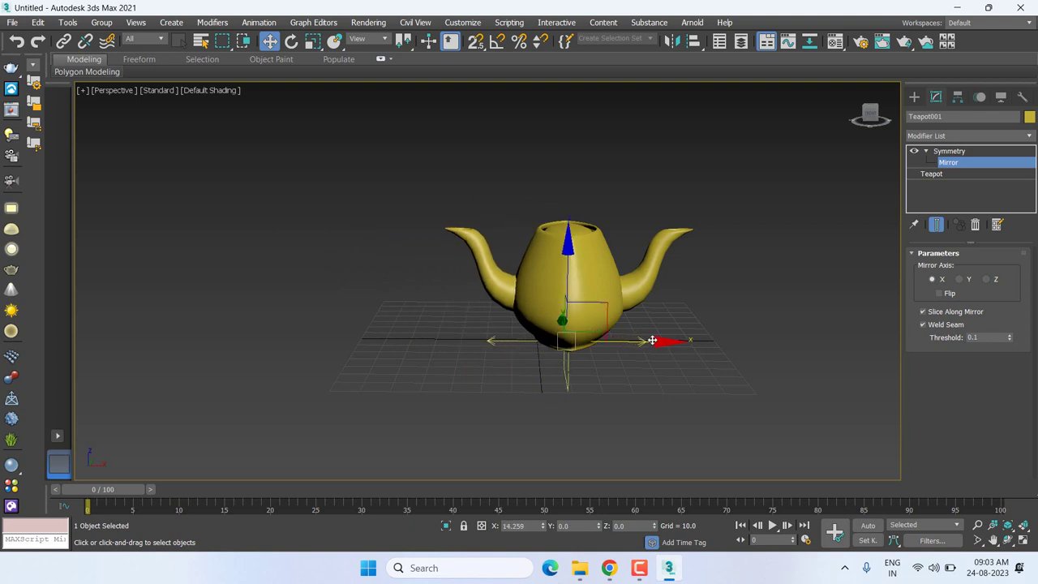
drag(651, 340, 475, 348)
click(945, 297)
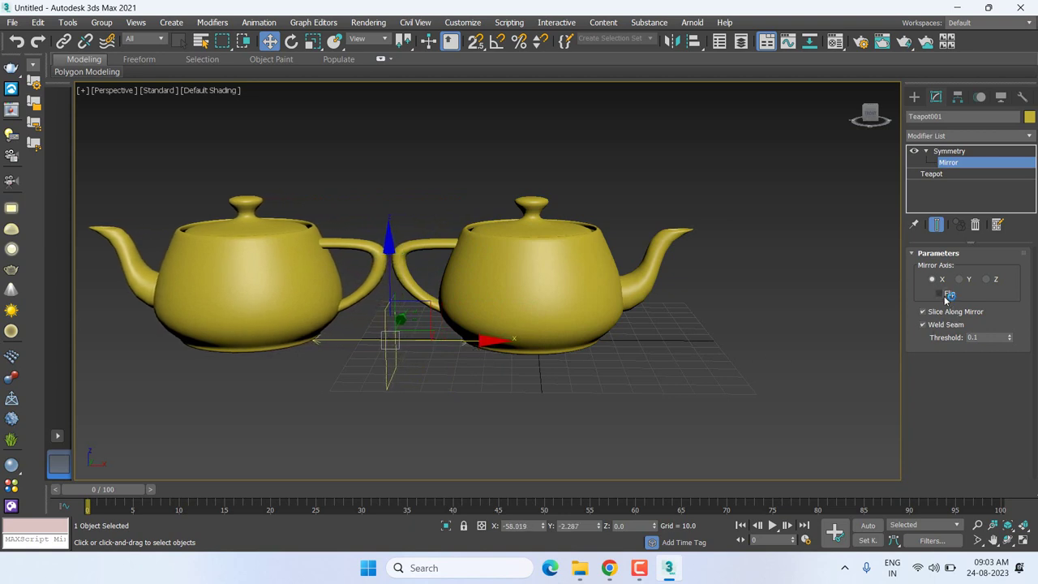
drag(455, 339, 744, 334)
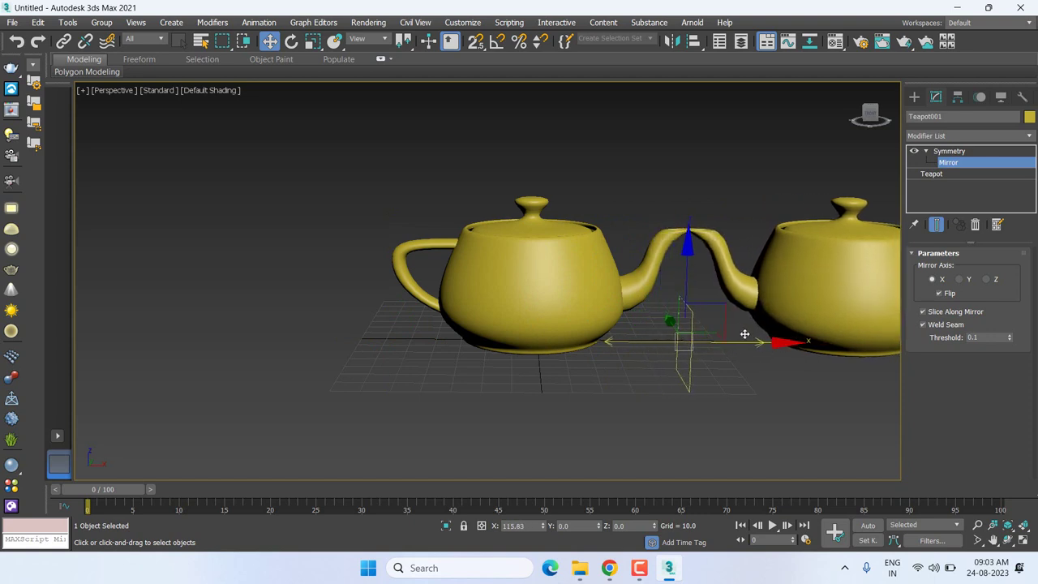
scroll(744, 334, down, 3)
drag(678, 334, 400, 328)
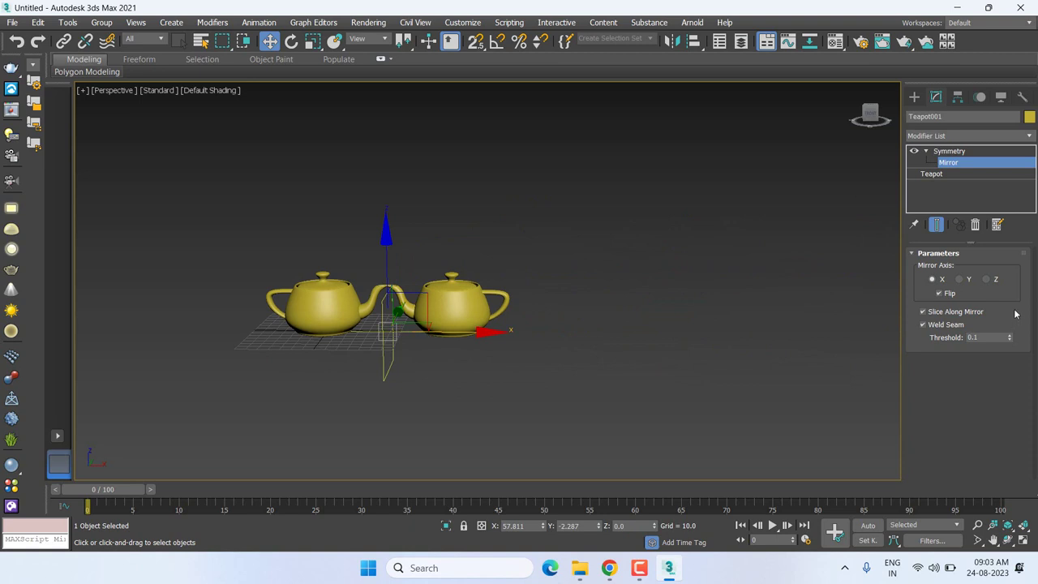
Switch the Symmetry mirror axis to Y and shift the plane so two teapot bodies fuse side by side.
click(959, 279)
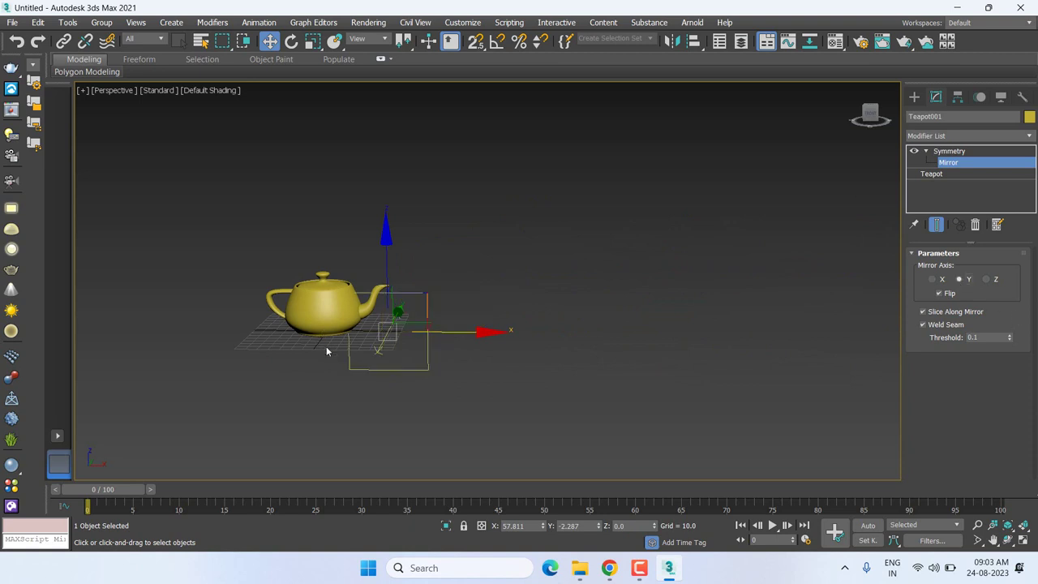
mouse_move(642, 320)
alt+middle_down()
mouse_move(516, 370)
mouse_move(538, 355)
mouse_move(468, 346)
alt+middle_up()
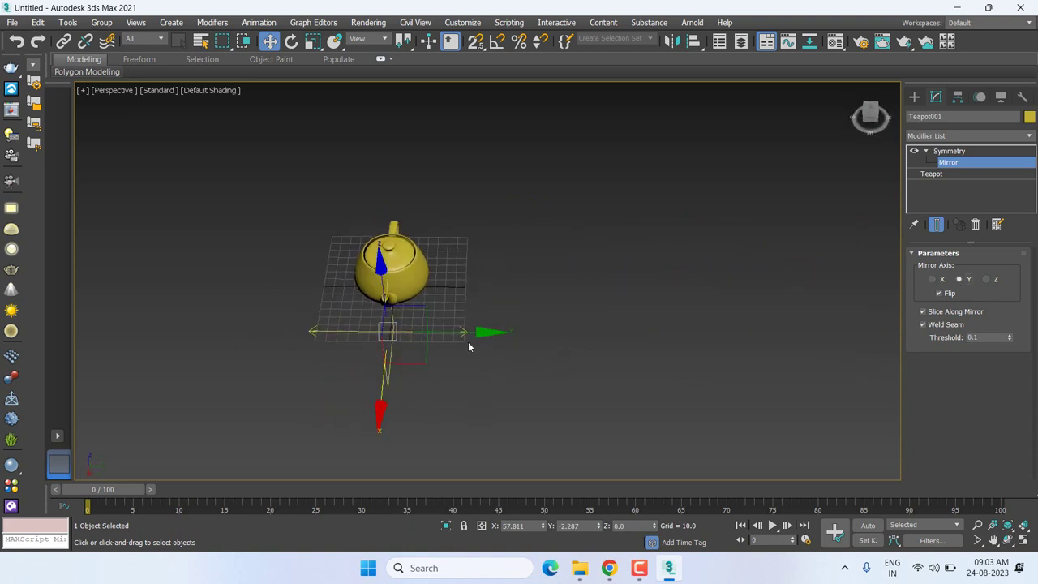
mouse_move(469, 334)
mouse_down()
mouse_move(528, 327)
mouse_move(496, 324)
mouse_up()
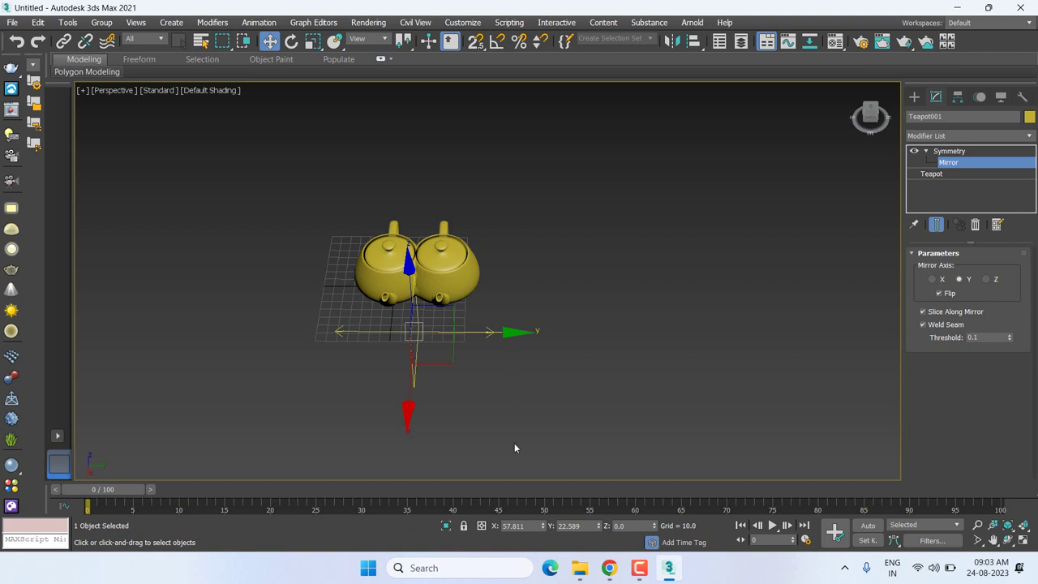
mouse_move(528, 389)
middle_down()
mouse_move(623, 359)
mouse_move(617, 367)
middle_up()
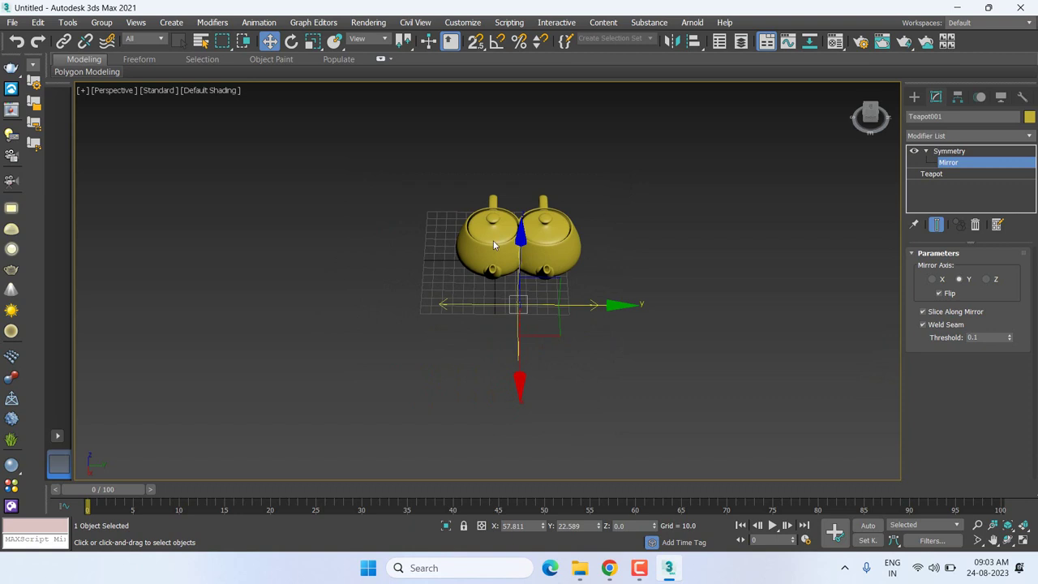
scroll(493, 244, up, 5)
click(952, 135)
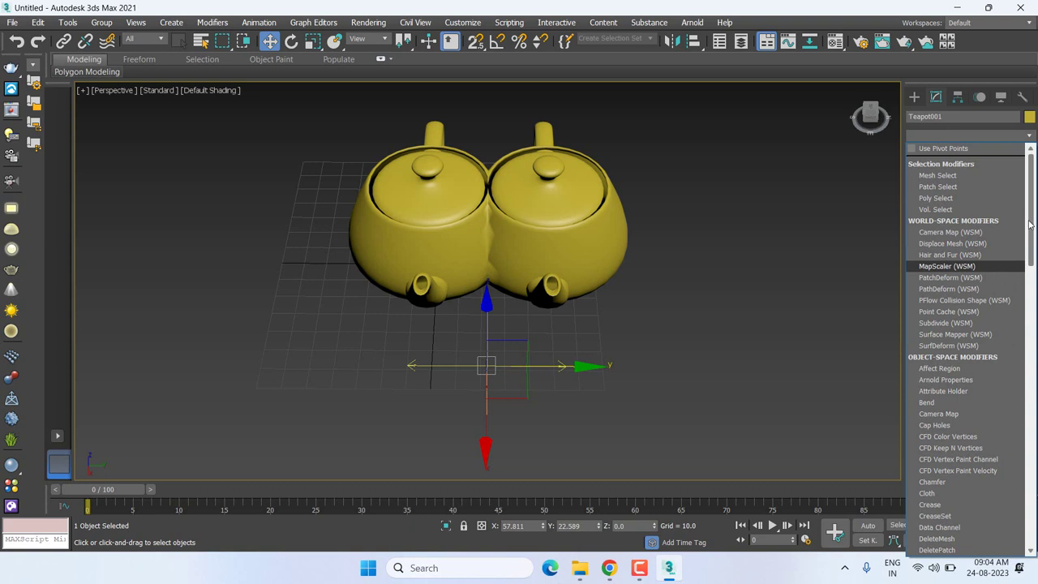
Scroll through the full Modifier List to review the available modifiers.
drag(1029, 225, 1030, 296)
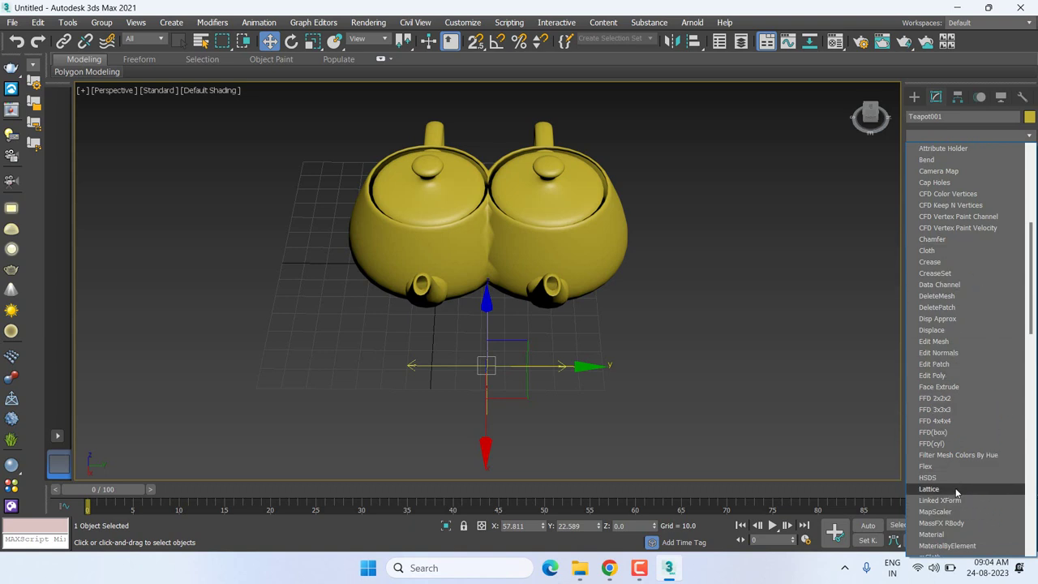
scroll(977, 401, down, 3)
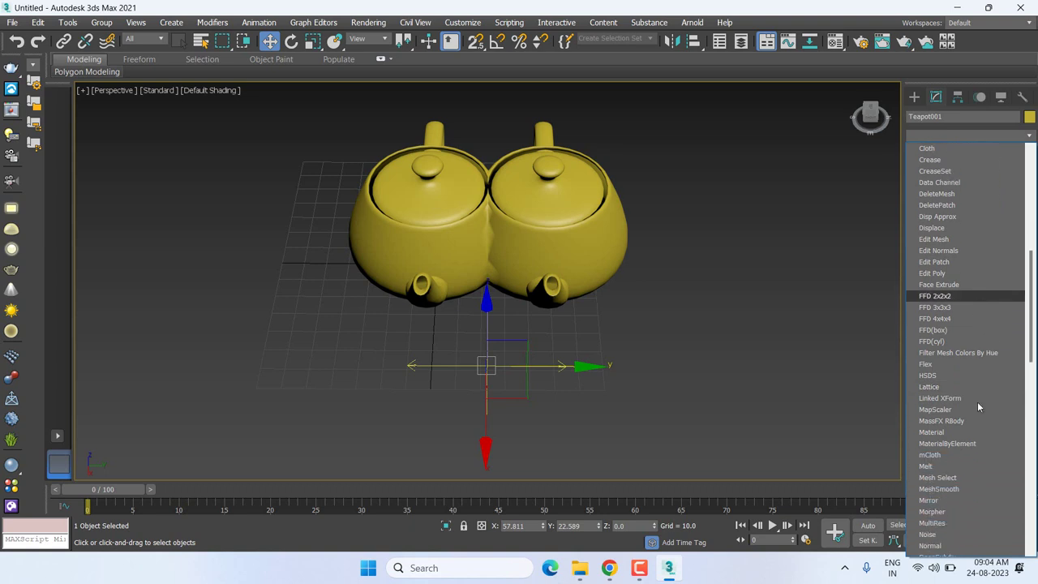
scroll(977, 401, down, 2)
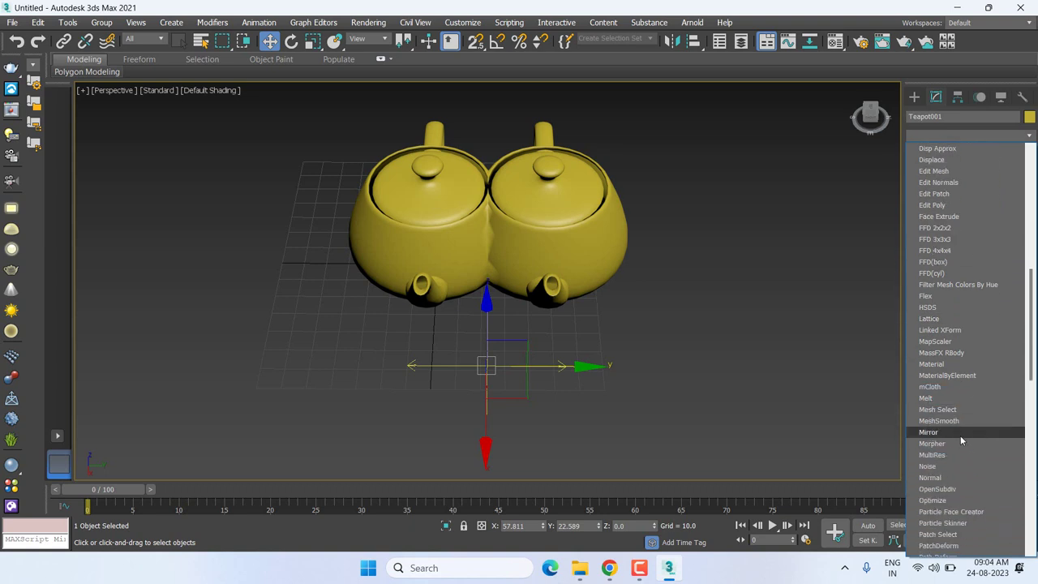
scroll(960, 436, down, 3)
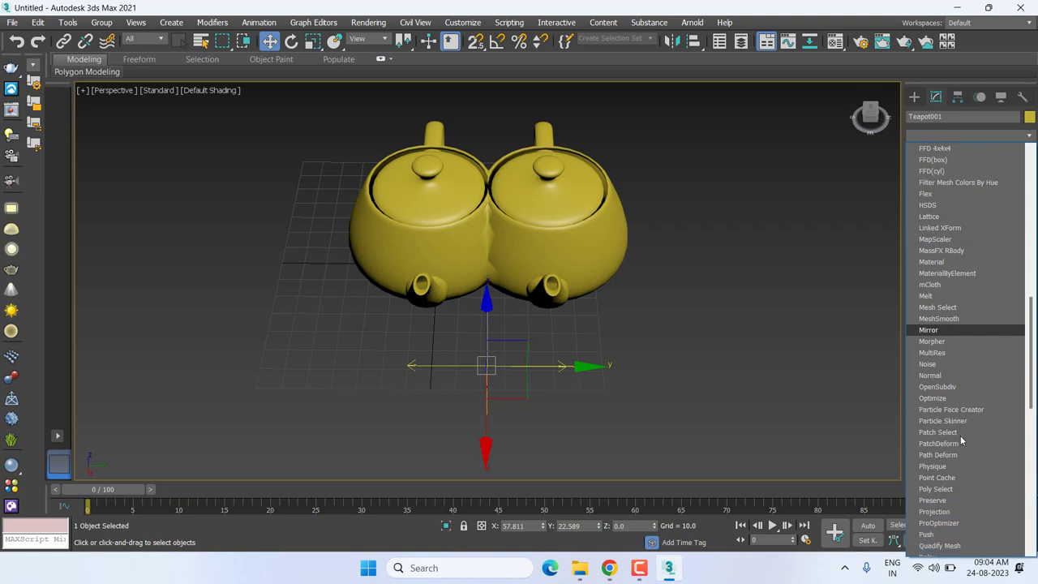
scroll(960, 435, down, 1)
scroll(960, 435, down, 3)
scroll(960, 435, down, 4)
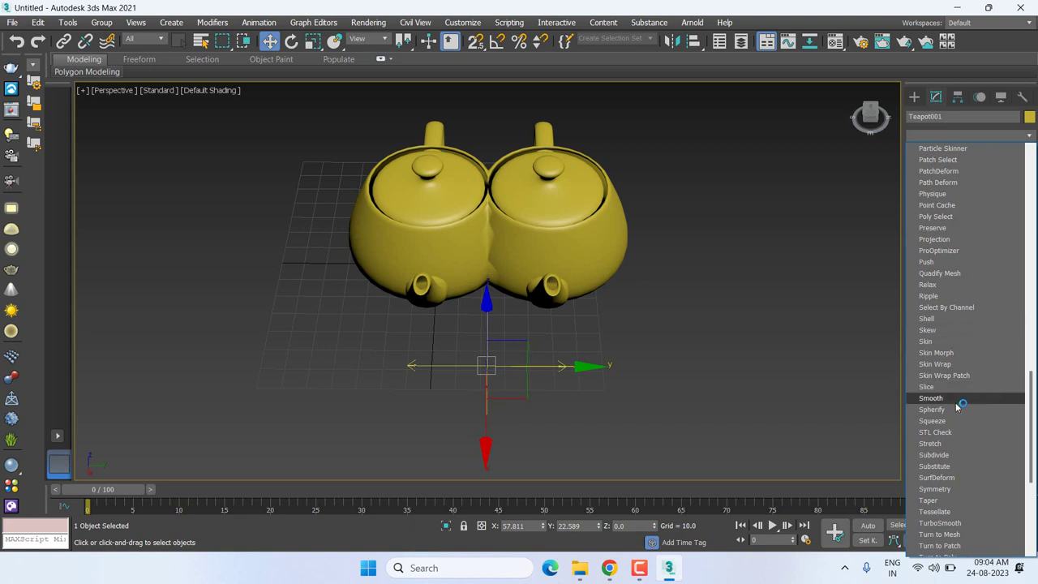
scroll(964, 430, down, 1)
scroll(964, 446, down, 1)
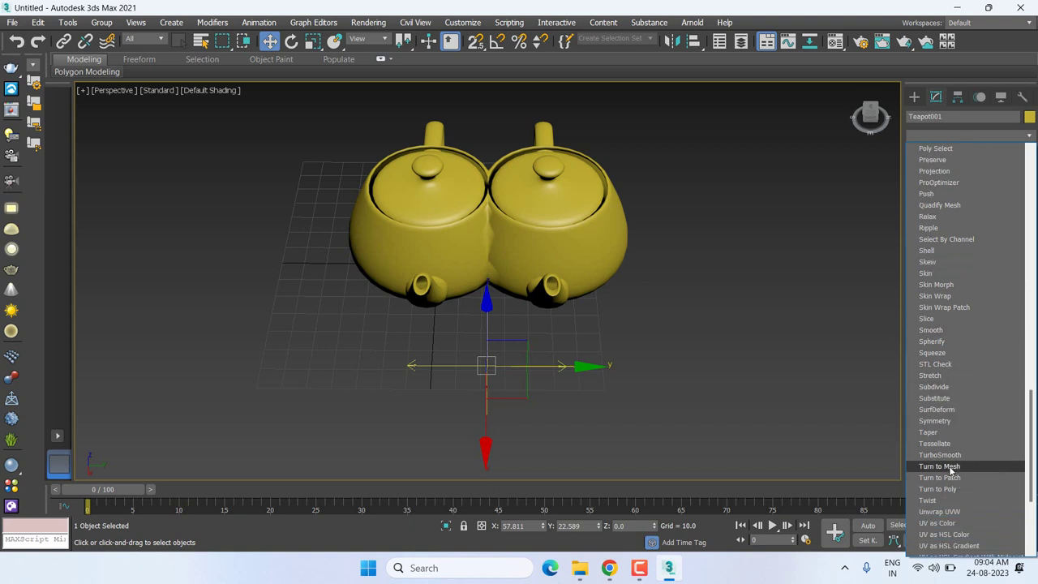
scroll(951, 464, down, 1)
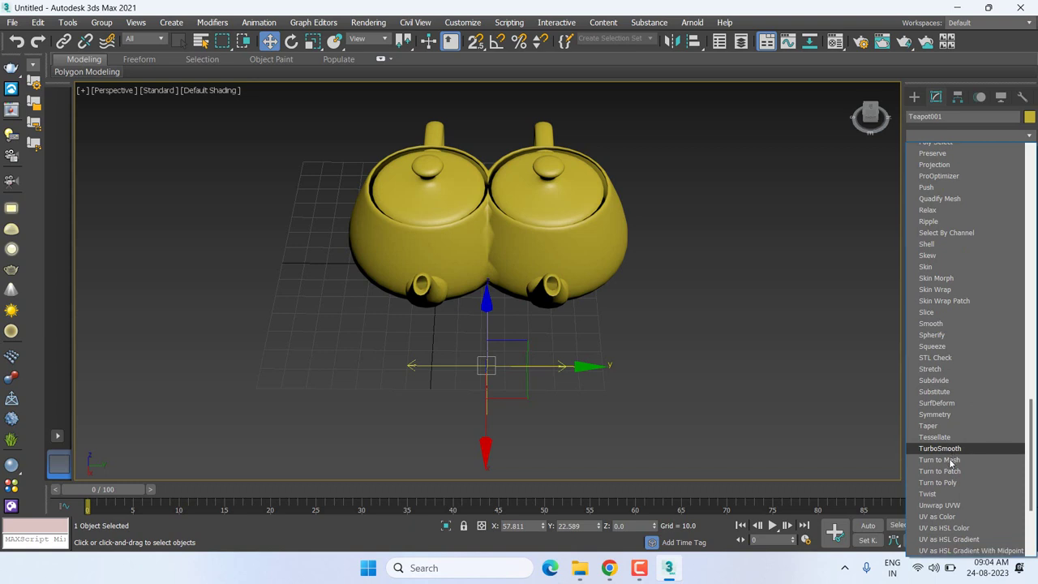
scroll(952, 467, down, 2)
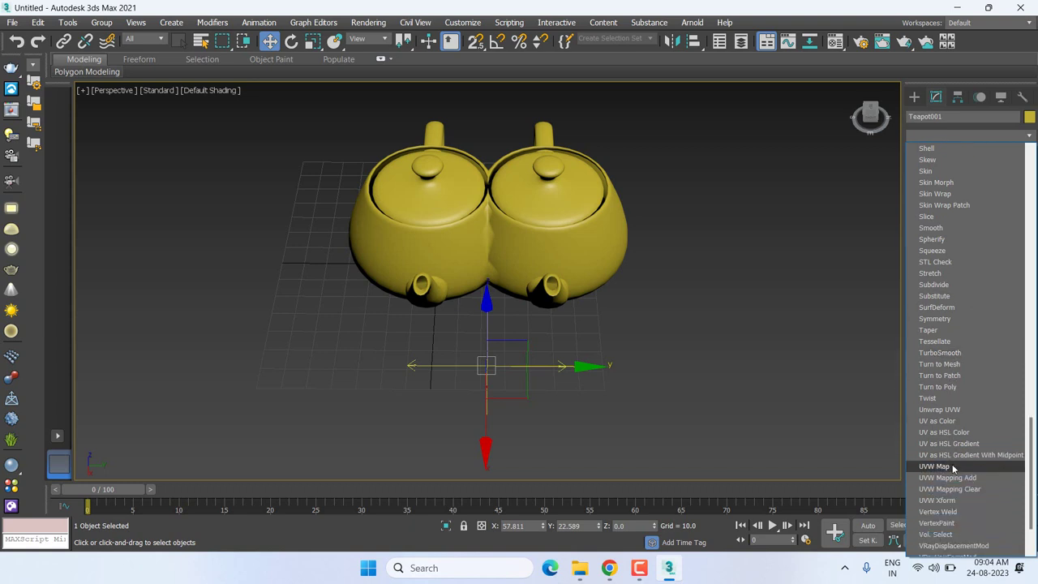
scroll(957, 472, down, 2)
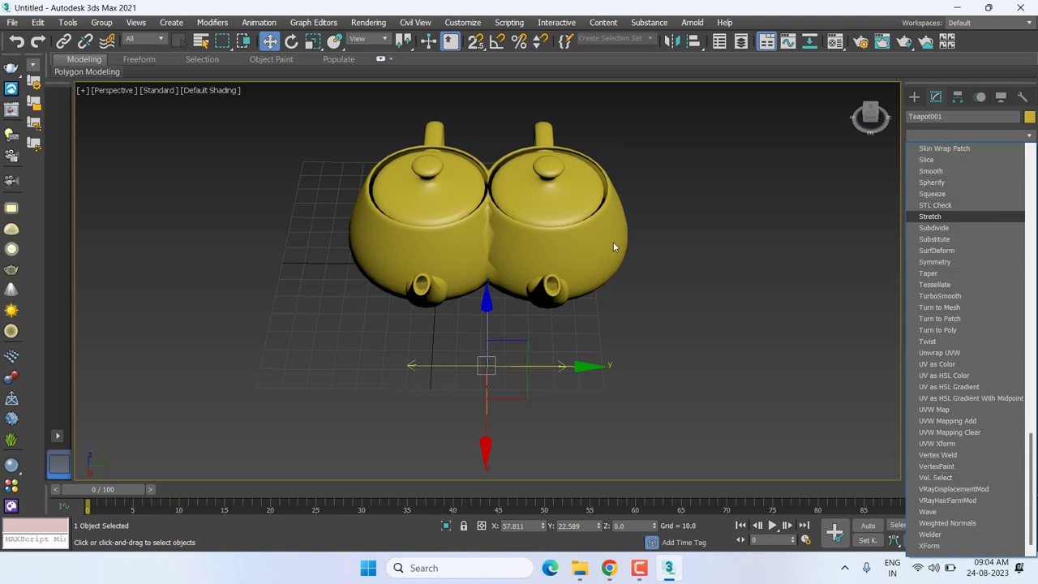
Close the Modifier List and delete Teapot001, leaving an empty grid.
key(s)
key(y)
key(Return)
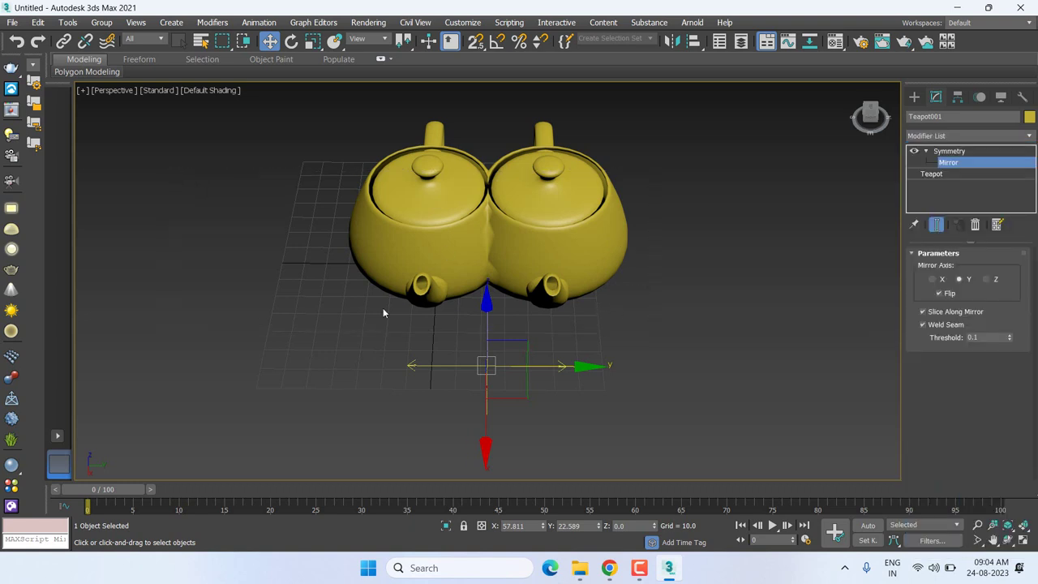
key(Delete)
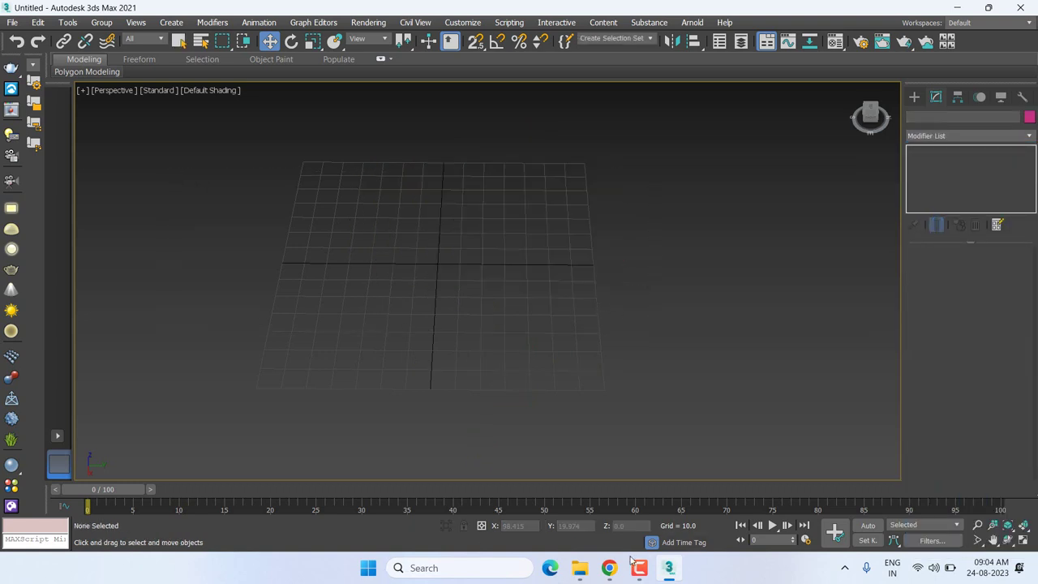
Bring the Meet call forward, open chat, and cancel a Present now attempt.
click(618, 567)
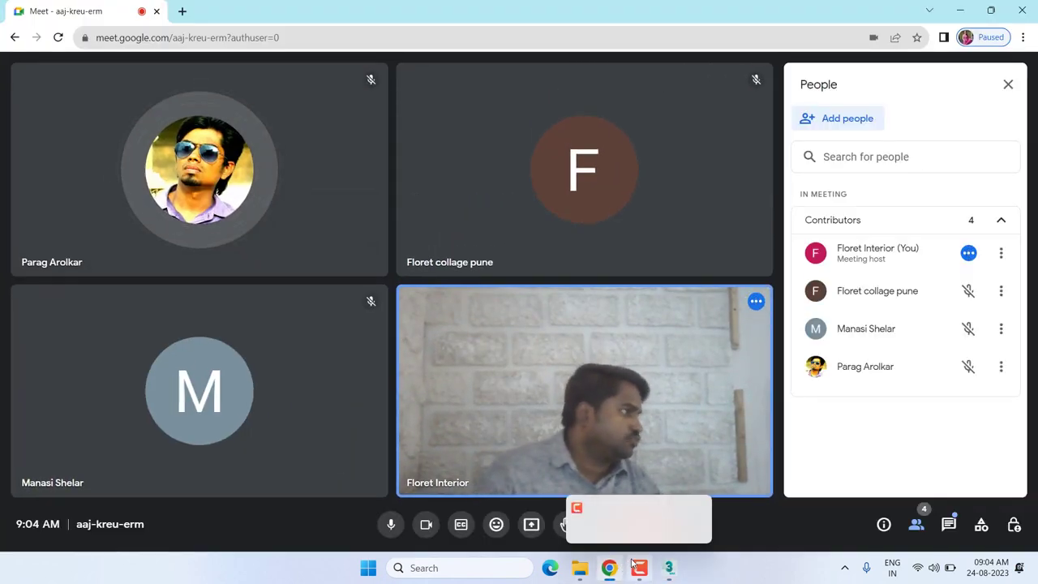
mouse_move(639, 567)
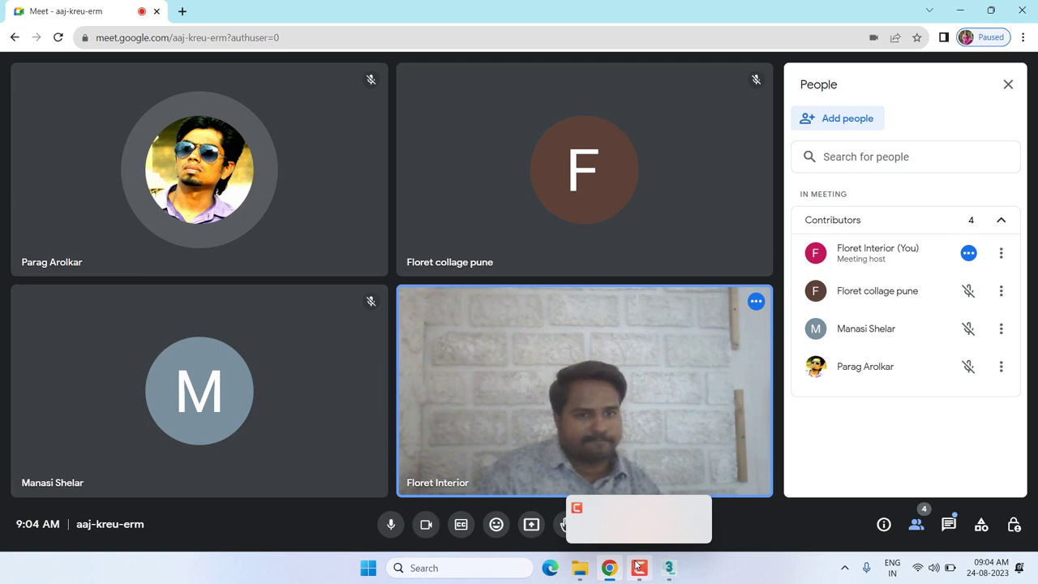
click(945, 526)
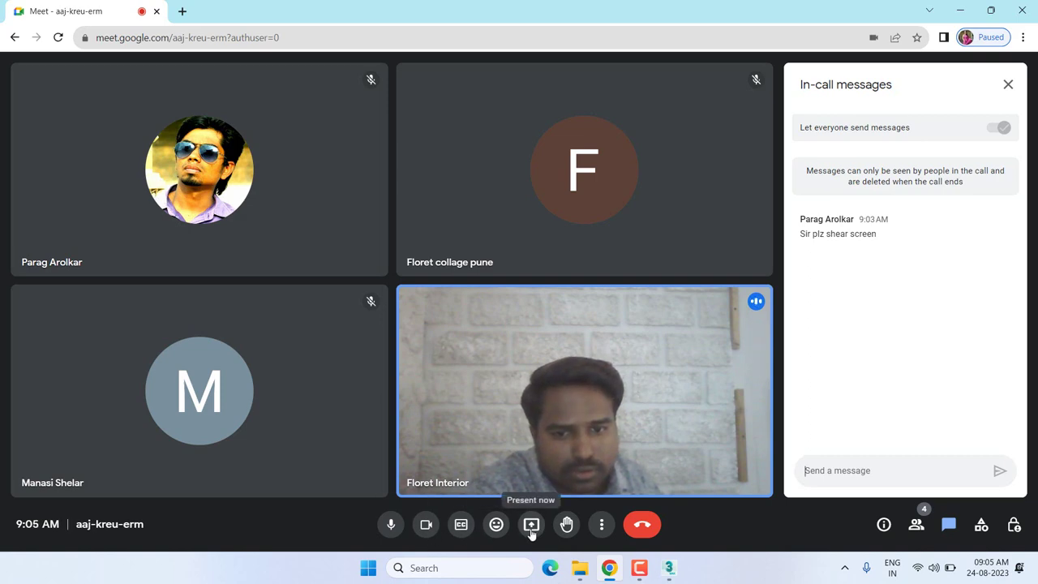
click(532, 525)
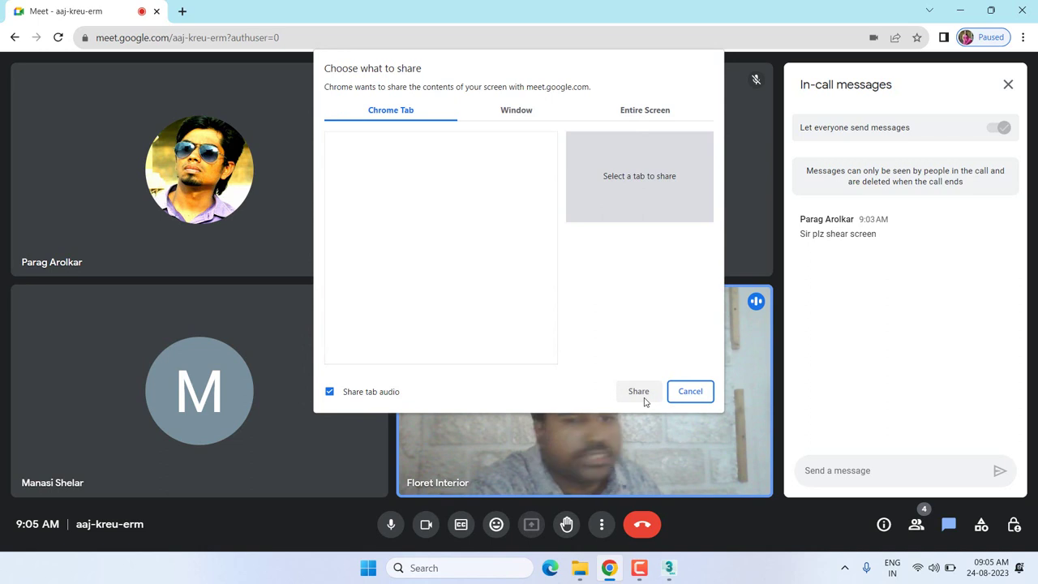
click(702, 390)
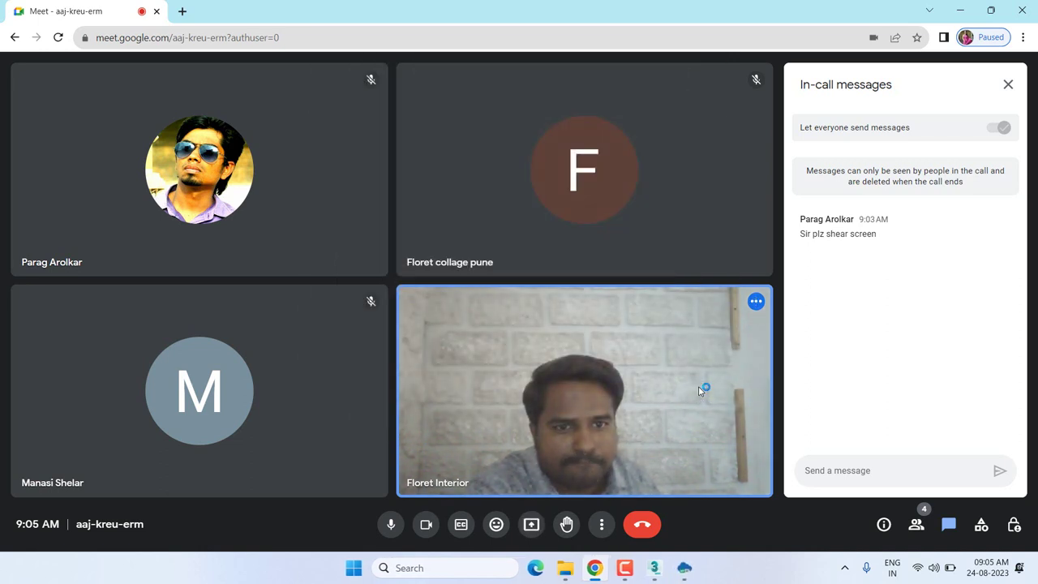
Toggle the People and Chat panels, ending on the participant list, then leave the meeting.
click(917, 523)
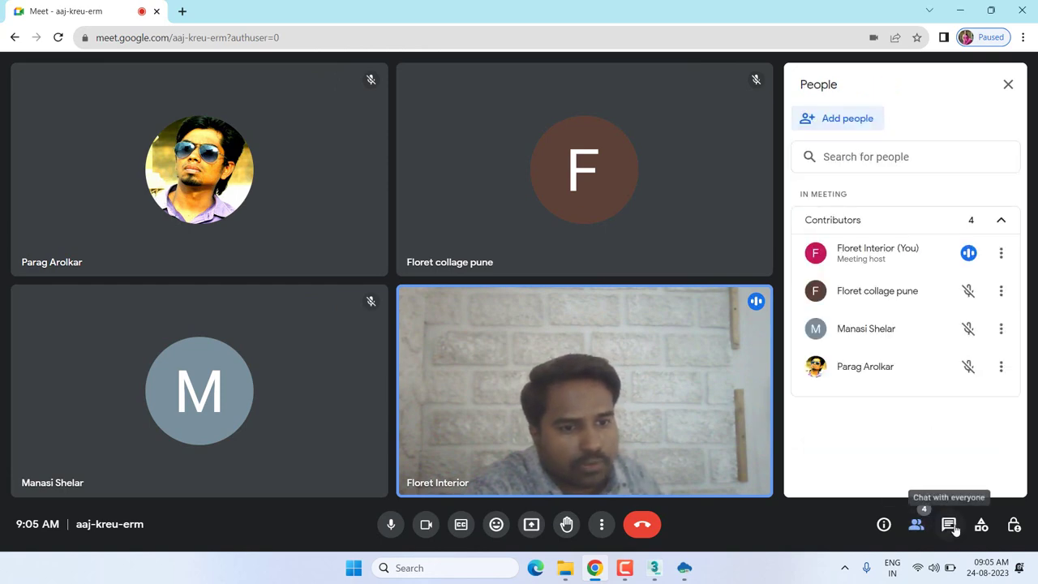
click(948, 524)
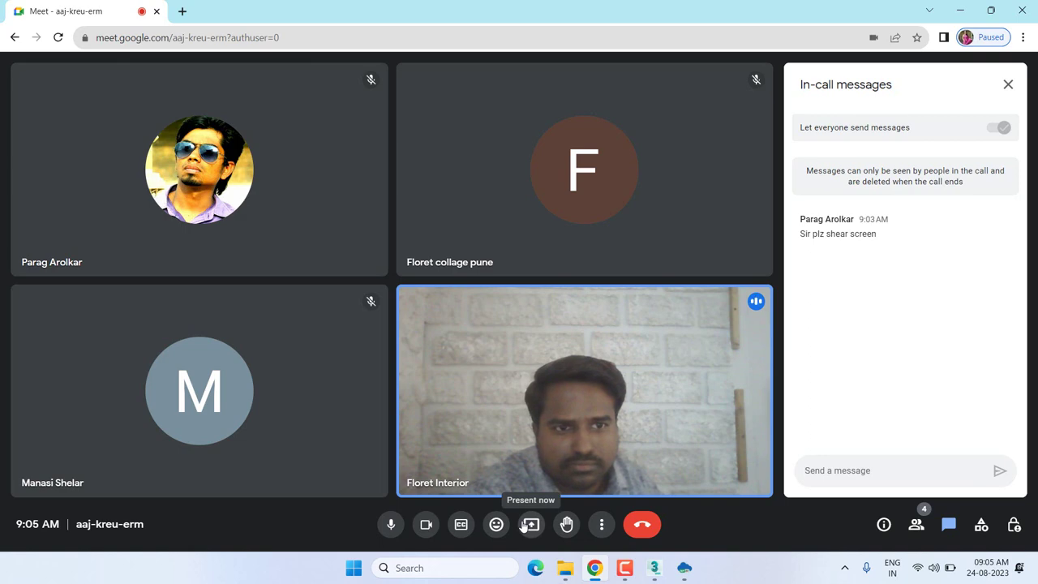
click(929, 532)
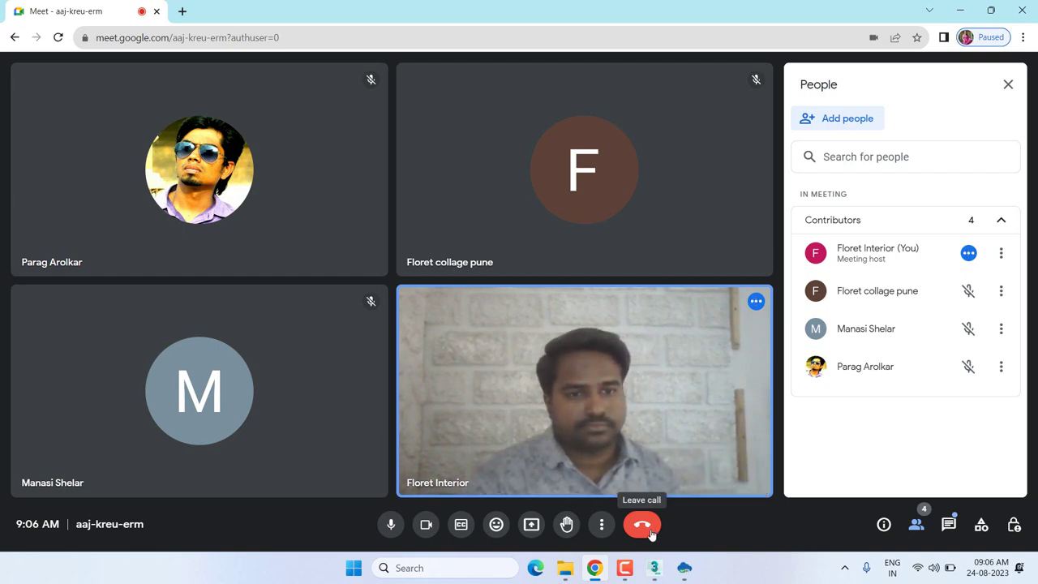
click(651, 533)
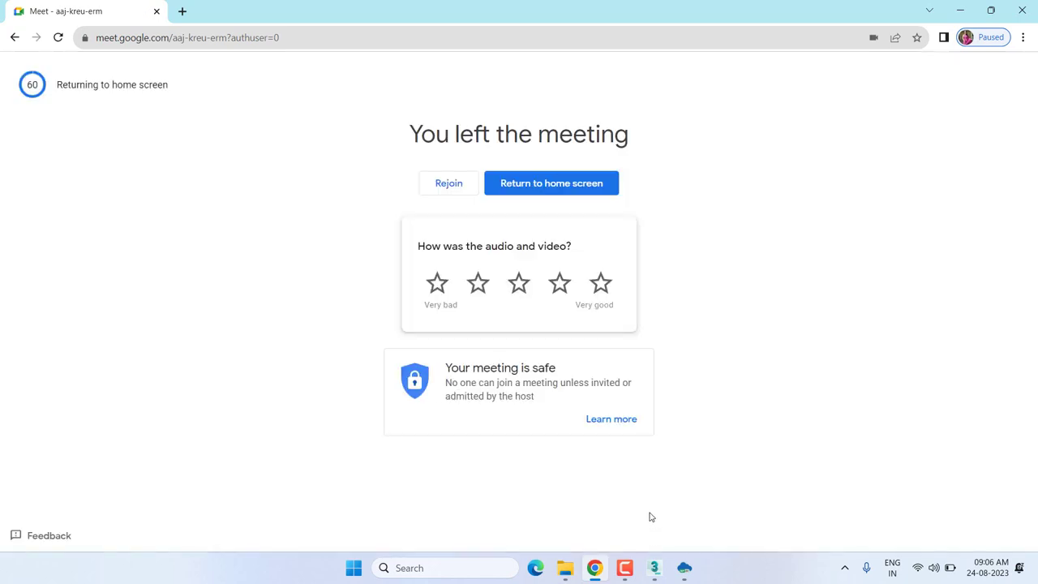
Close the Meet tab, dismiss the cloud backup popup, minimise 3ds Max, and switch to Camtasia.
click(156, 11)
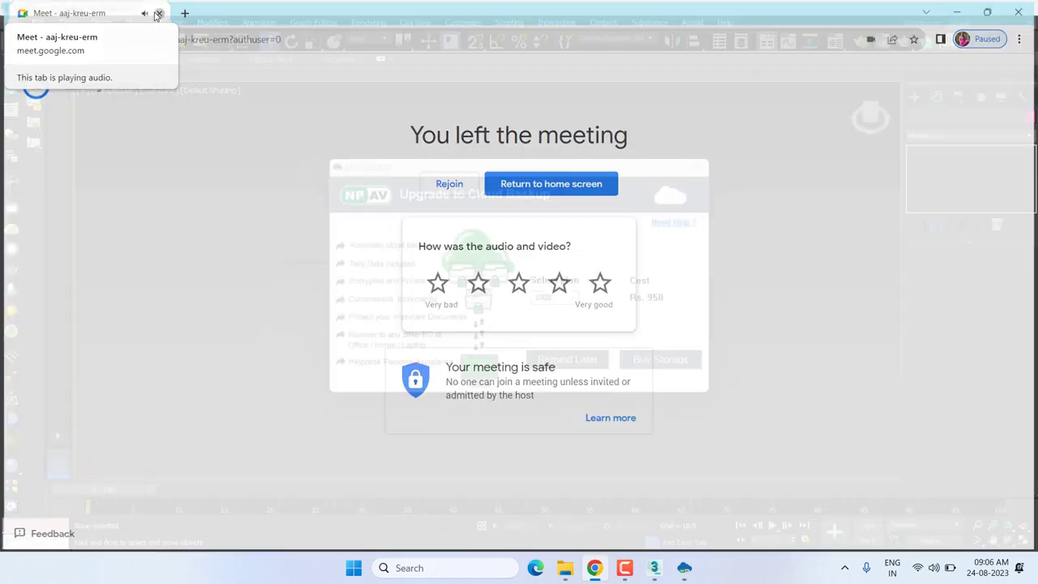
click(697, 167)
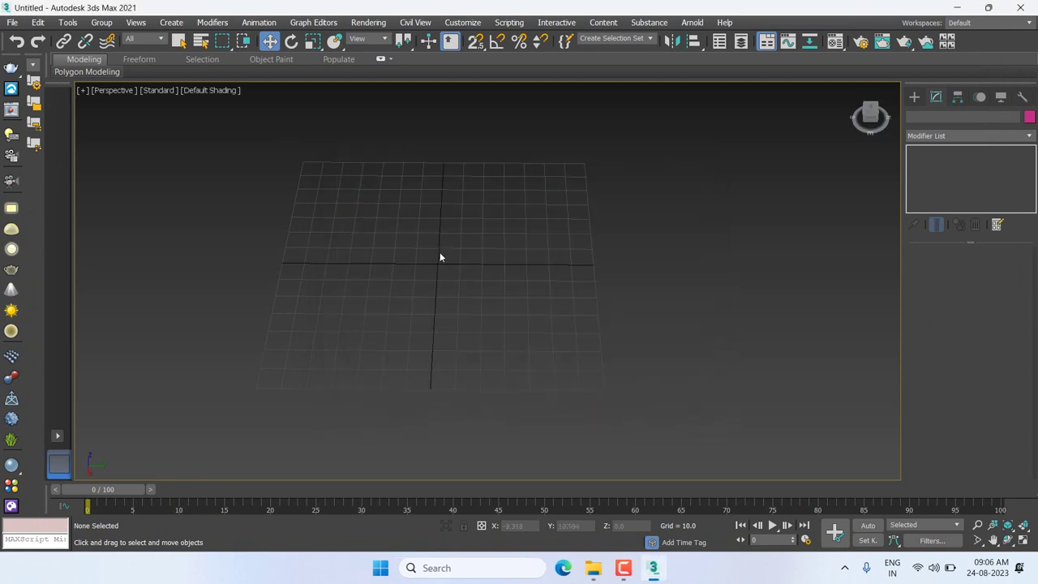
click(962, 7)
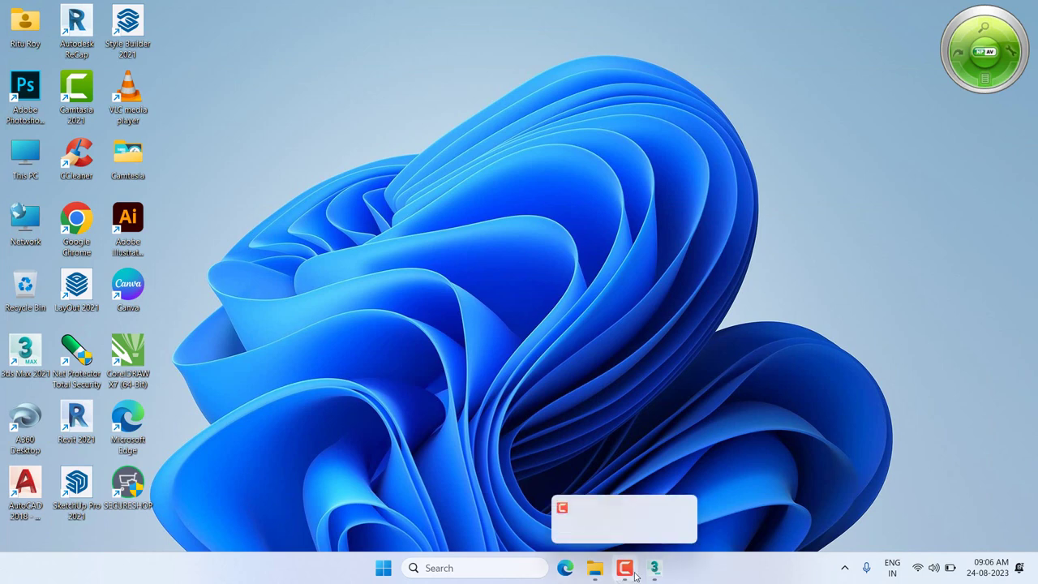
click(610, 519)
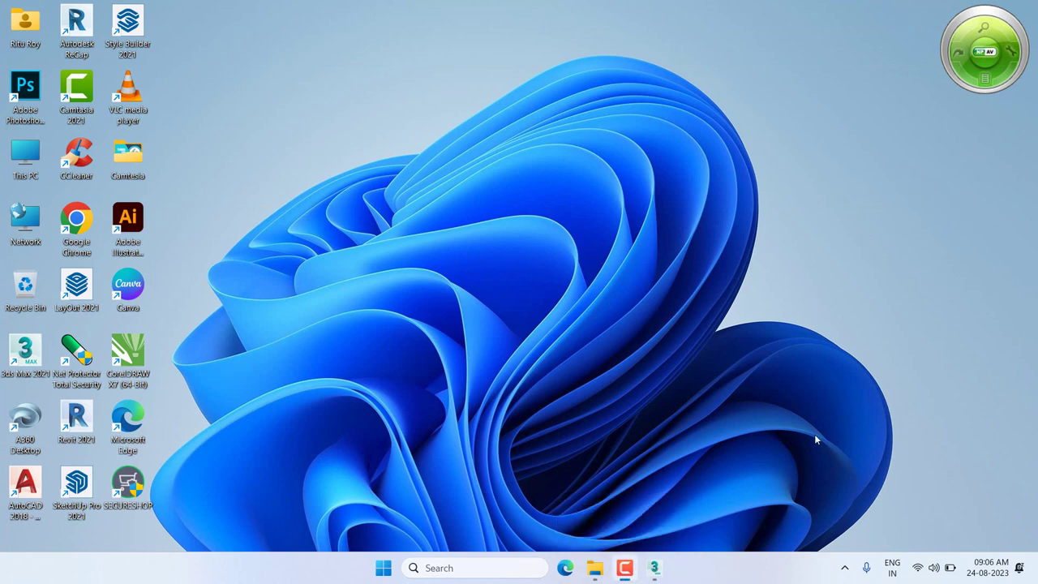